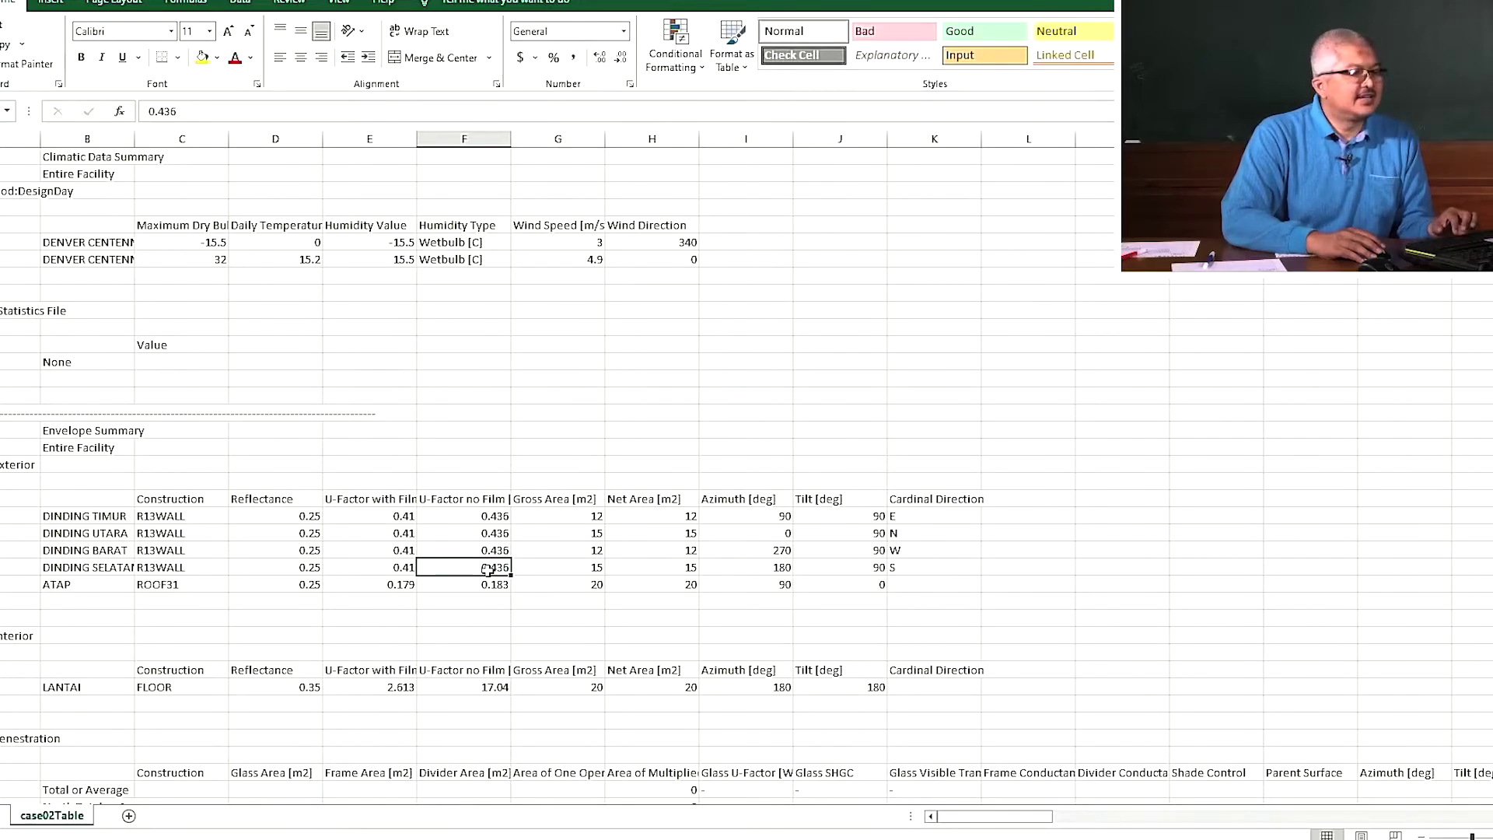
# - Enter a formula in J686 that computes 1 divided by the south wall's U-Factor no Film value in F698
pyautogui.click(846, 364)
pyautogui.write('=')
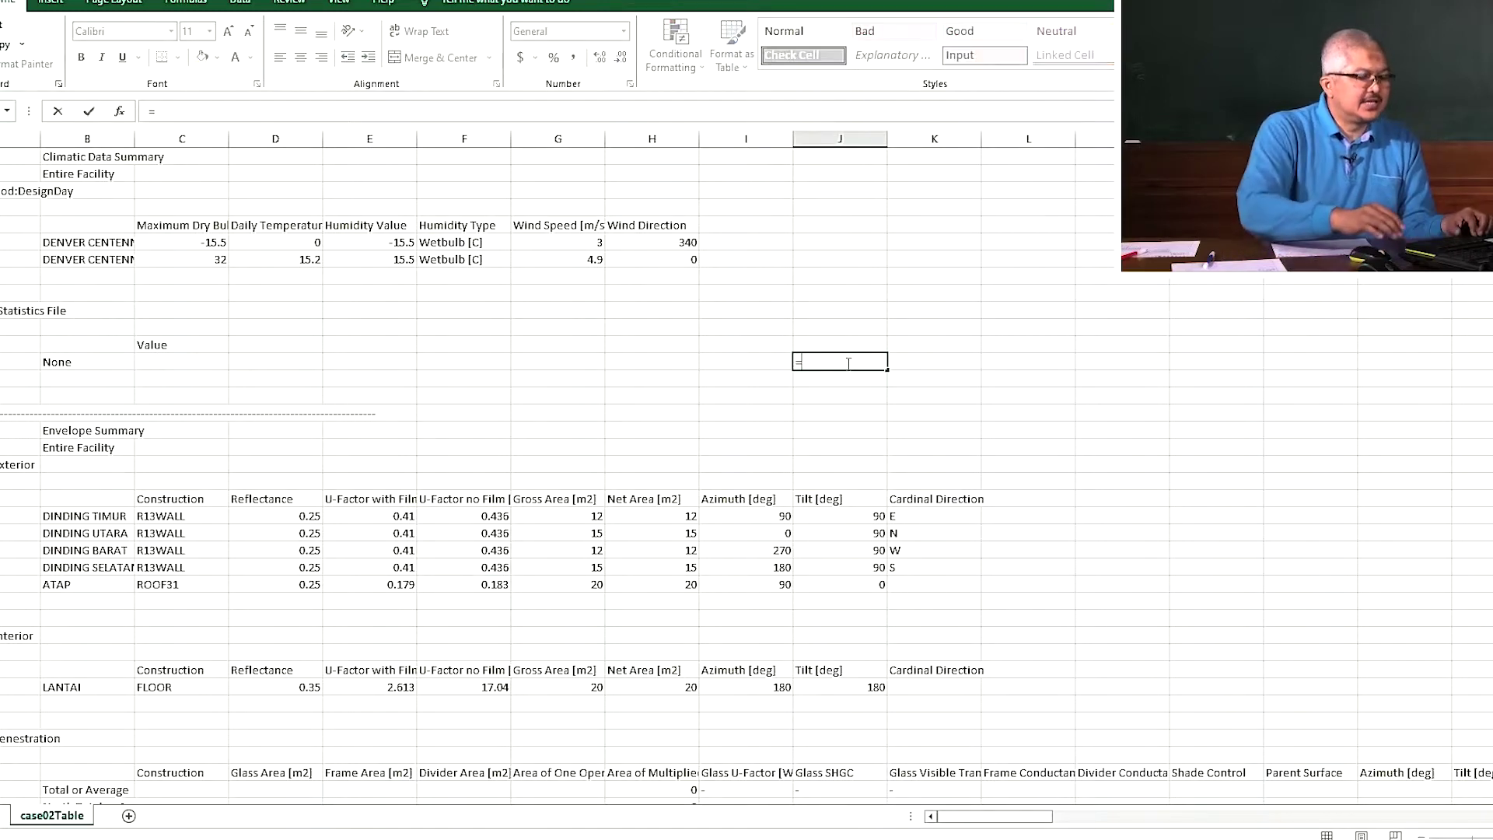
pyautogui.write('1/')
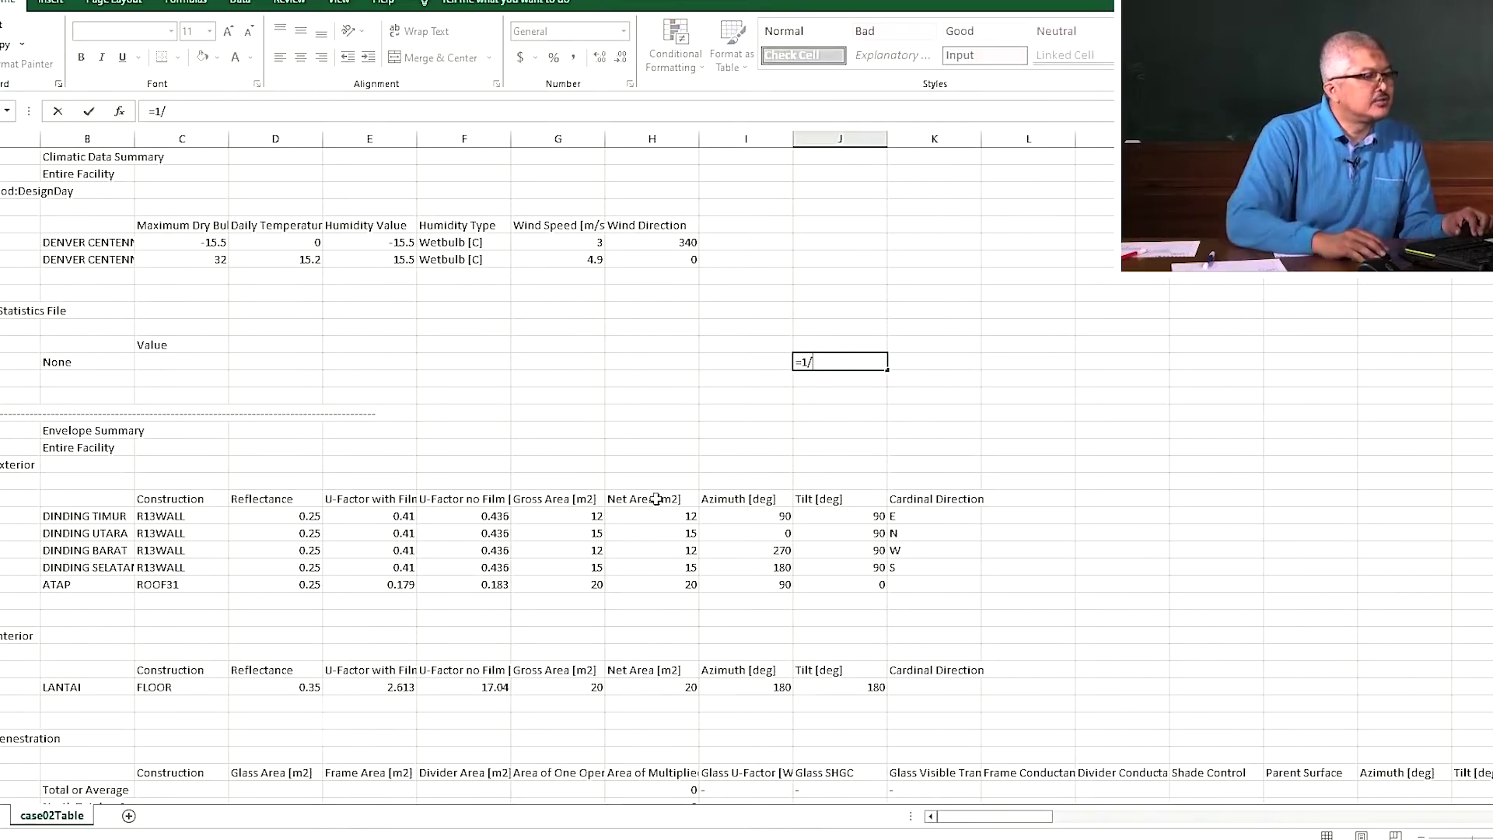
pyautogui.click(495, 567)
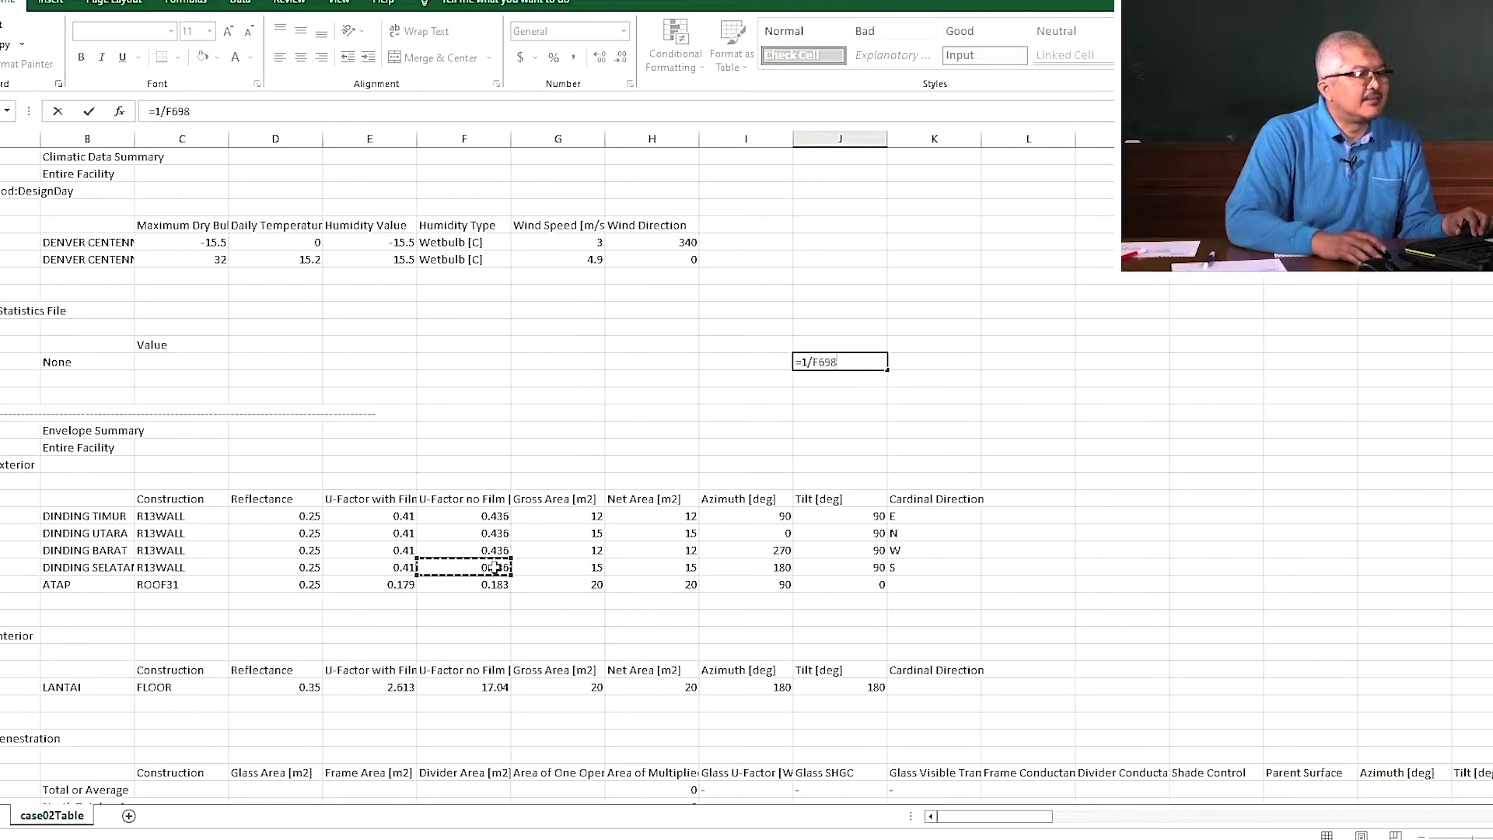
pyautogui.press('Return')
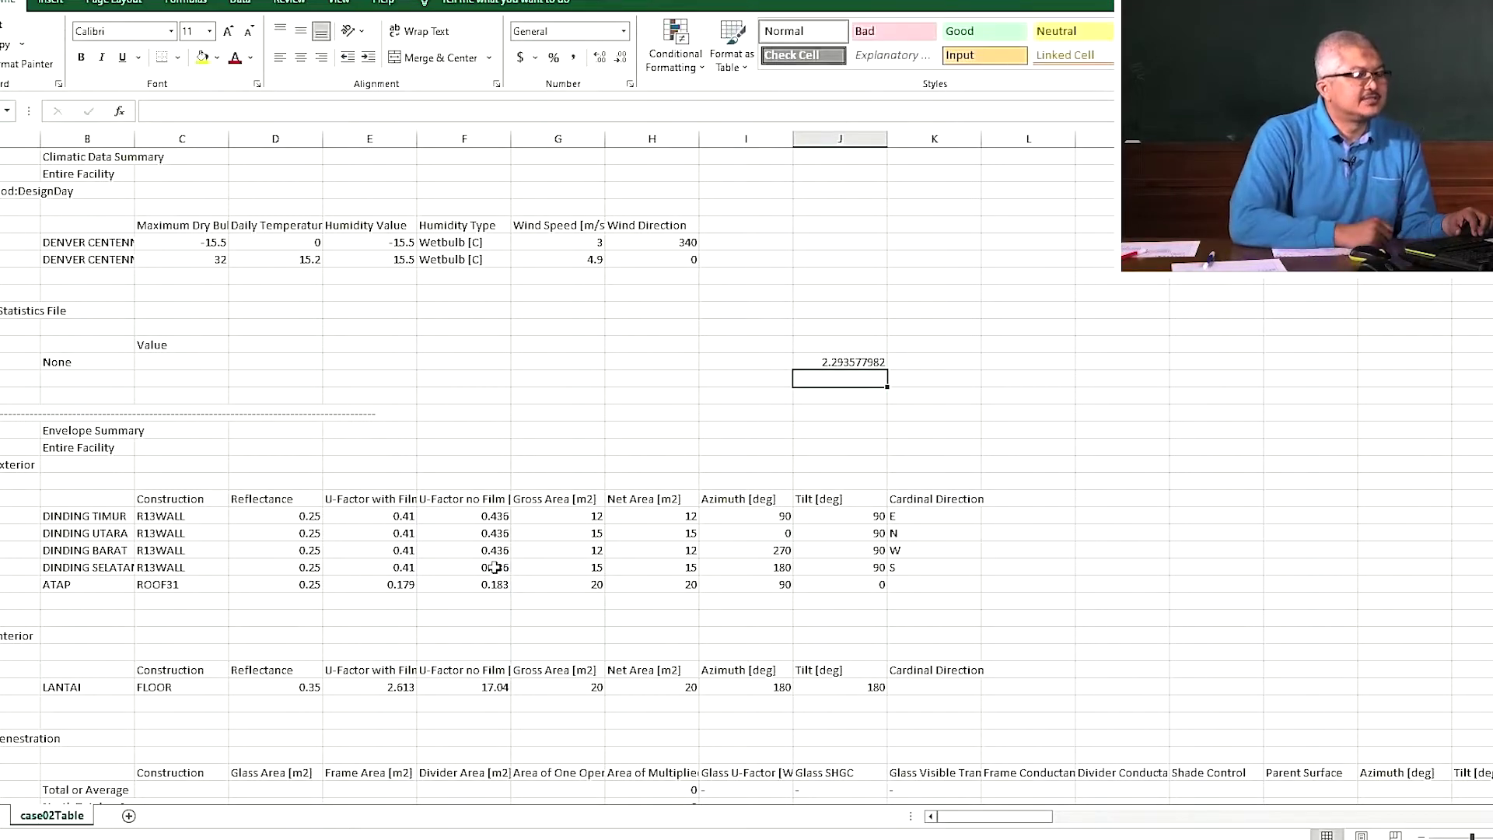
# - Label the wall's reciprocal value by entering "R-tot (SI)" in cell I686
pyautogui.press('Up')
pyautogui.press('Left')
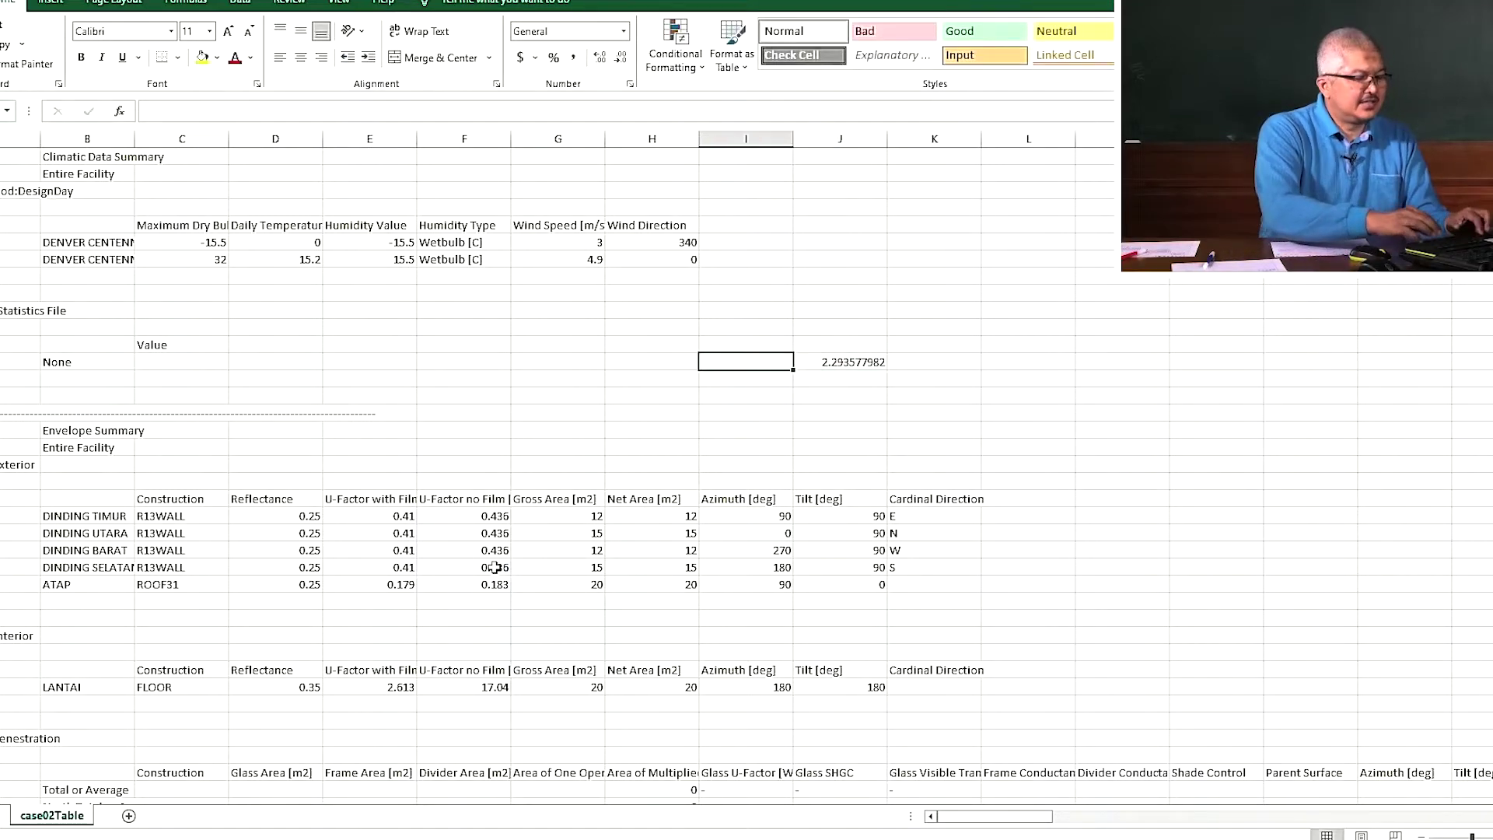
pyautogui.write('R-tot')
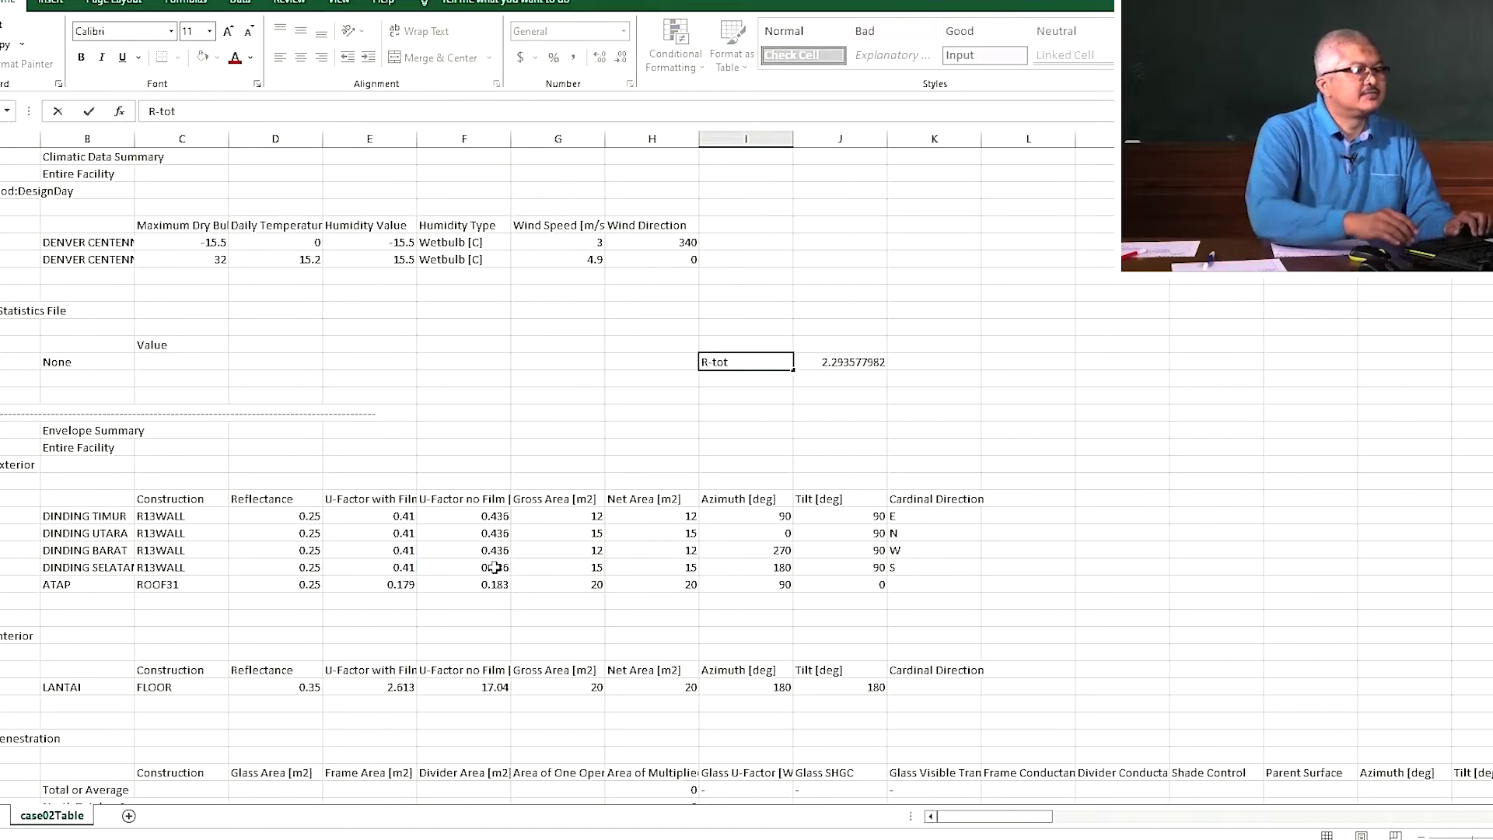
pyautogui.write(' (SI)')
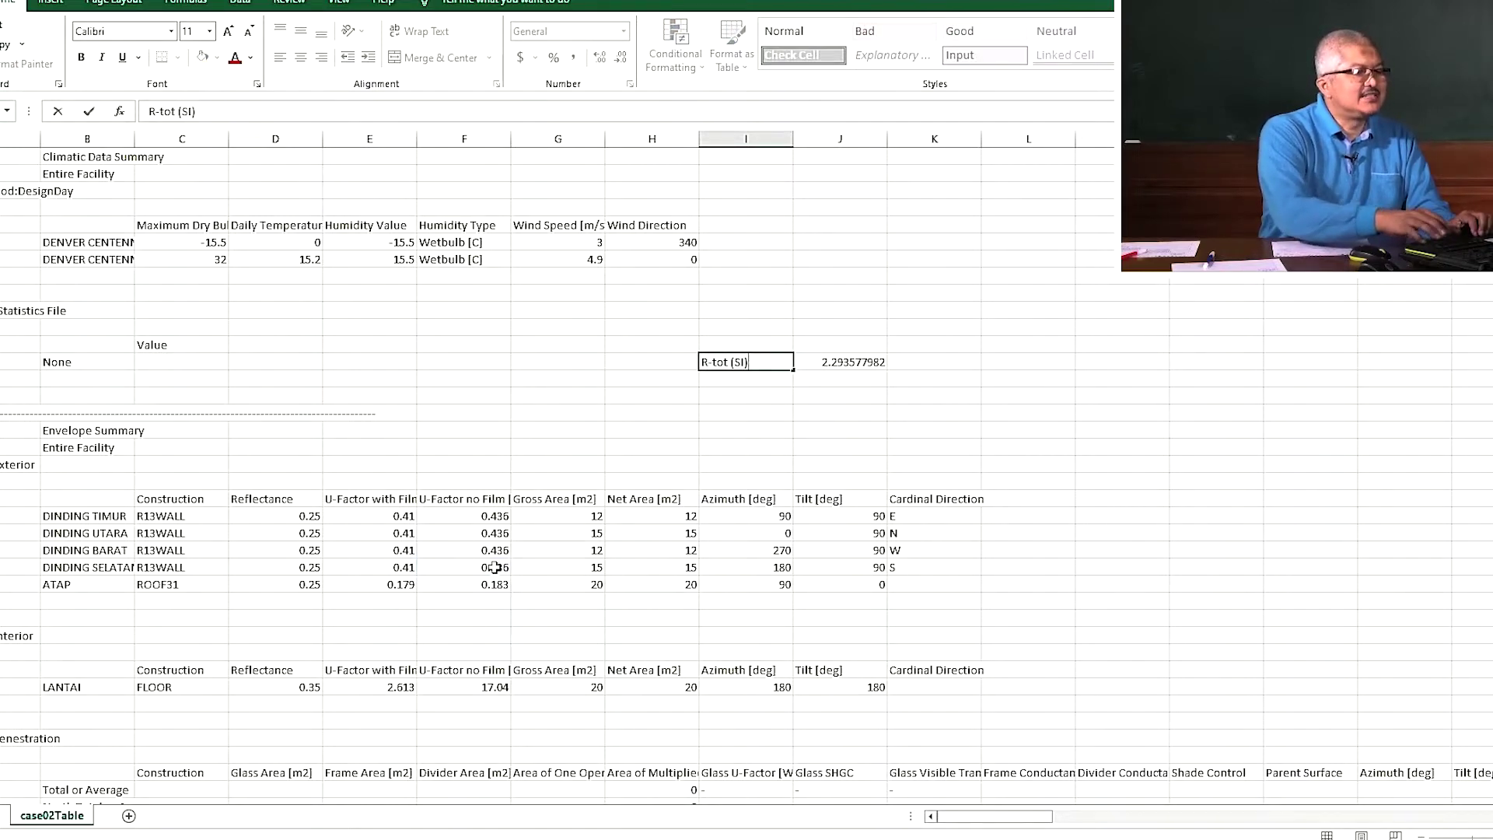
pyautogui.press('Return')
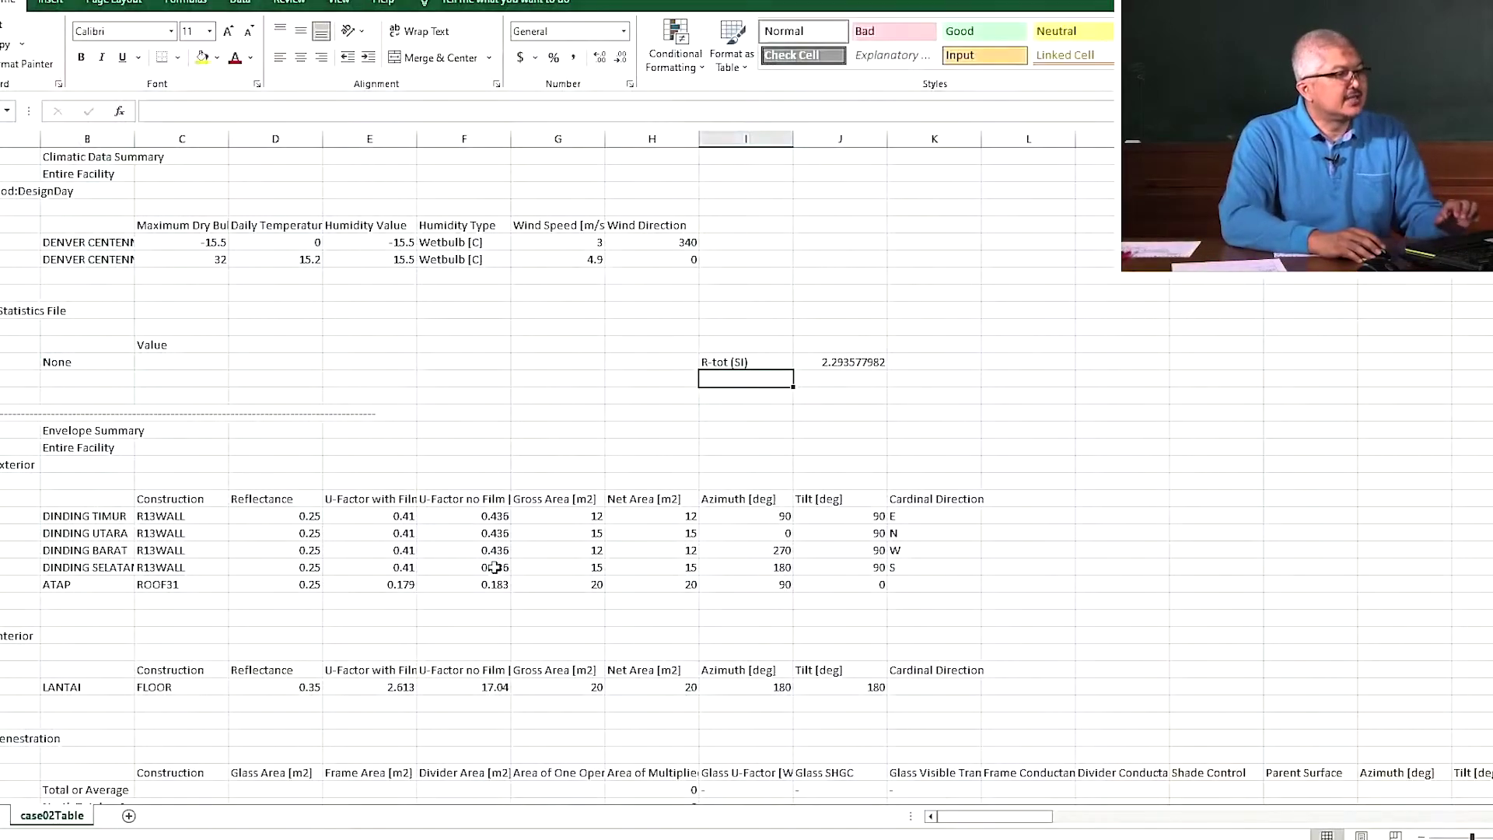
# - Add the label "R-tot (IP)" in cell I687, directly below the SI label
pyautogui.write('R-tot (SI)')
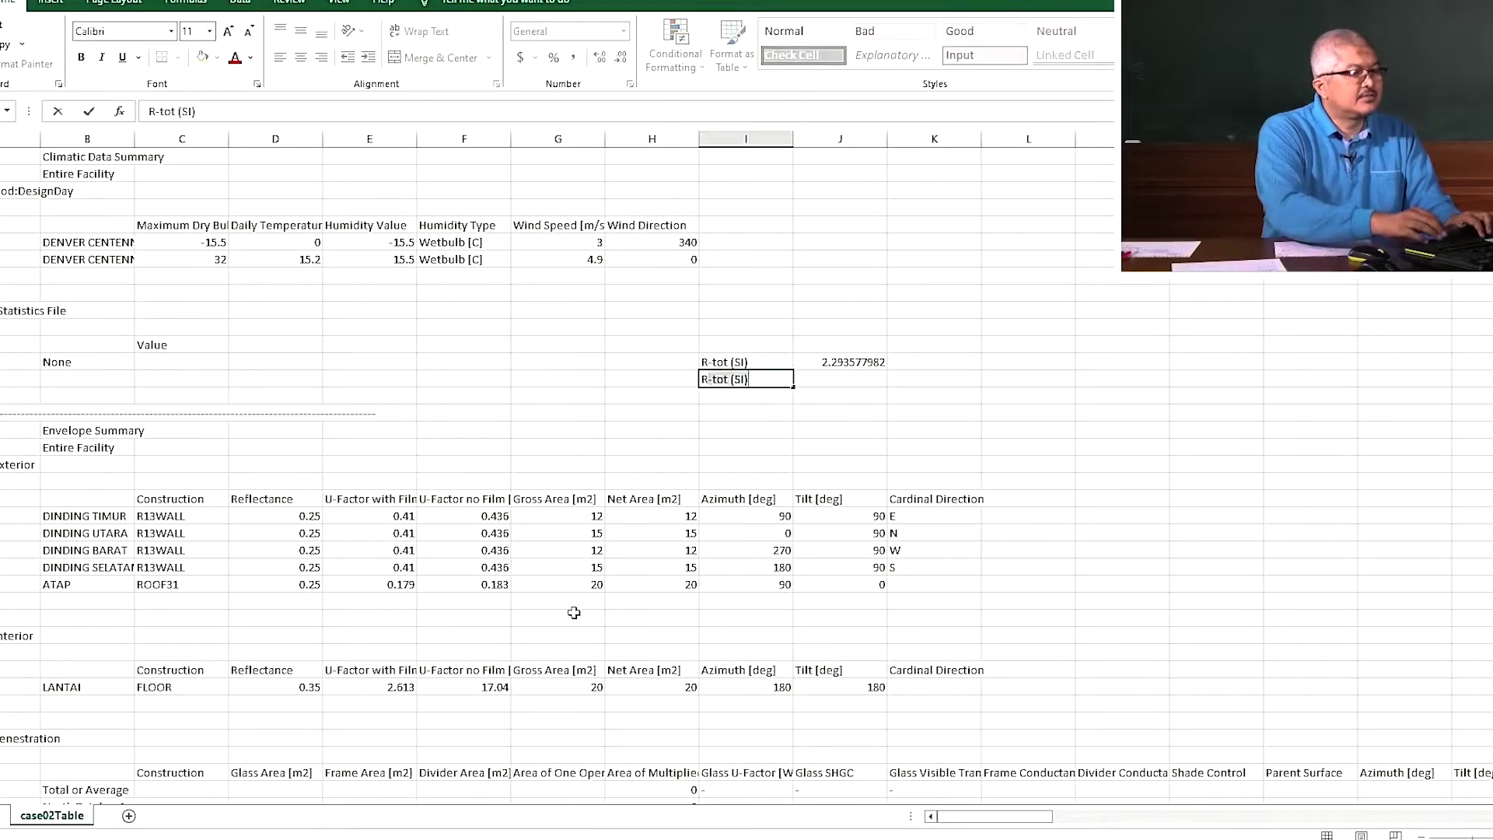
pyautogui.press('Tab')
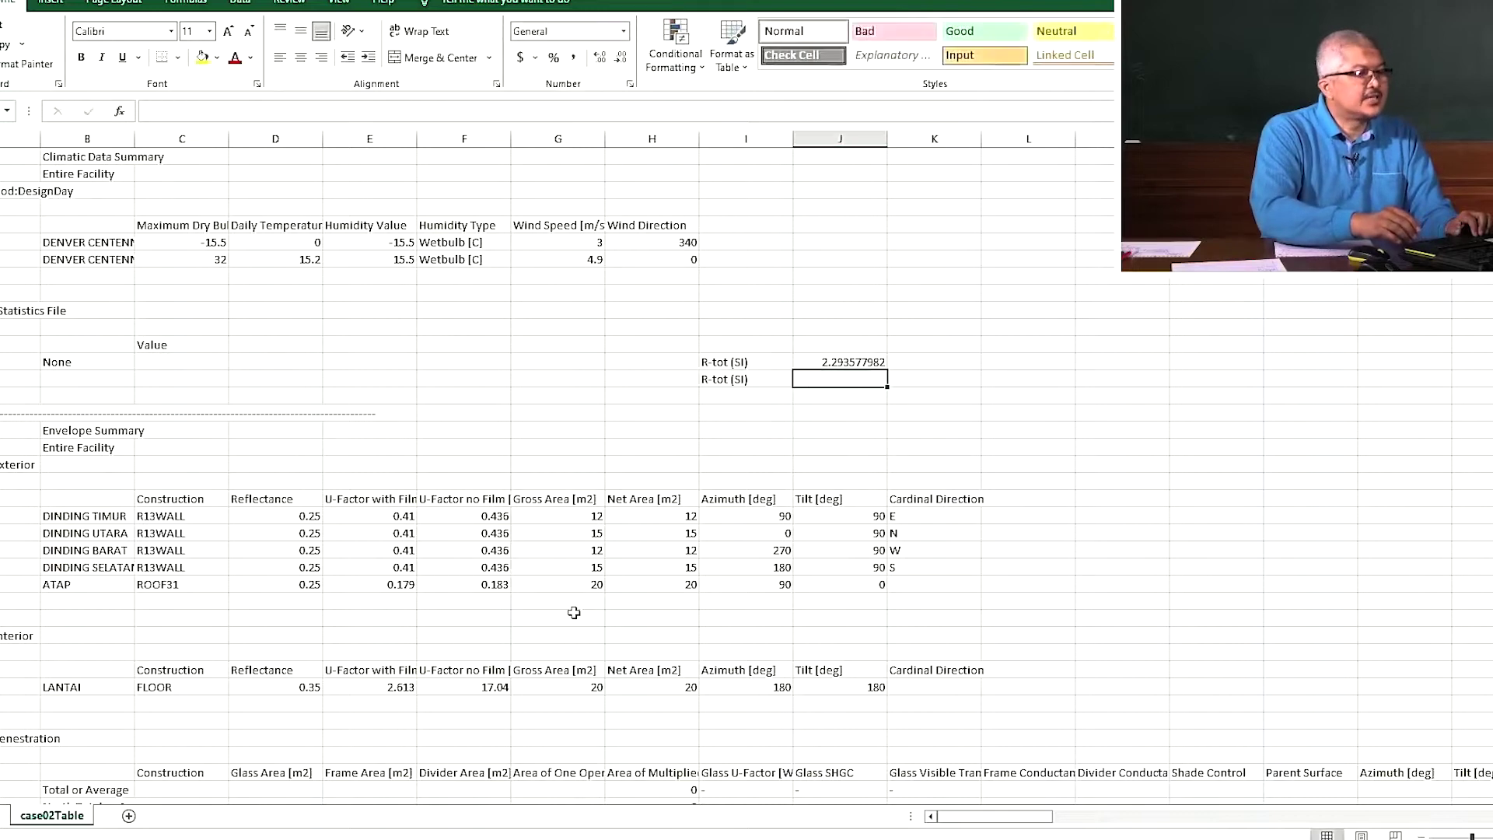
pyautogui.press('Left')
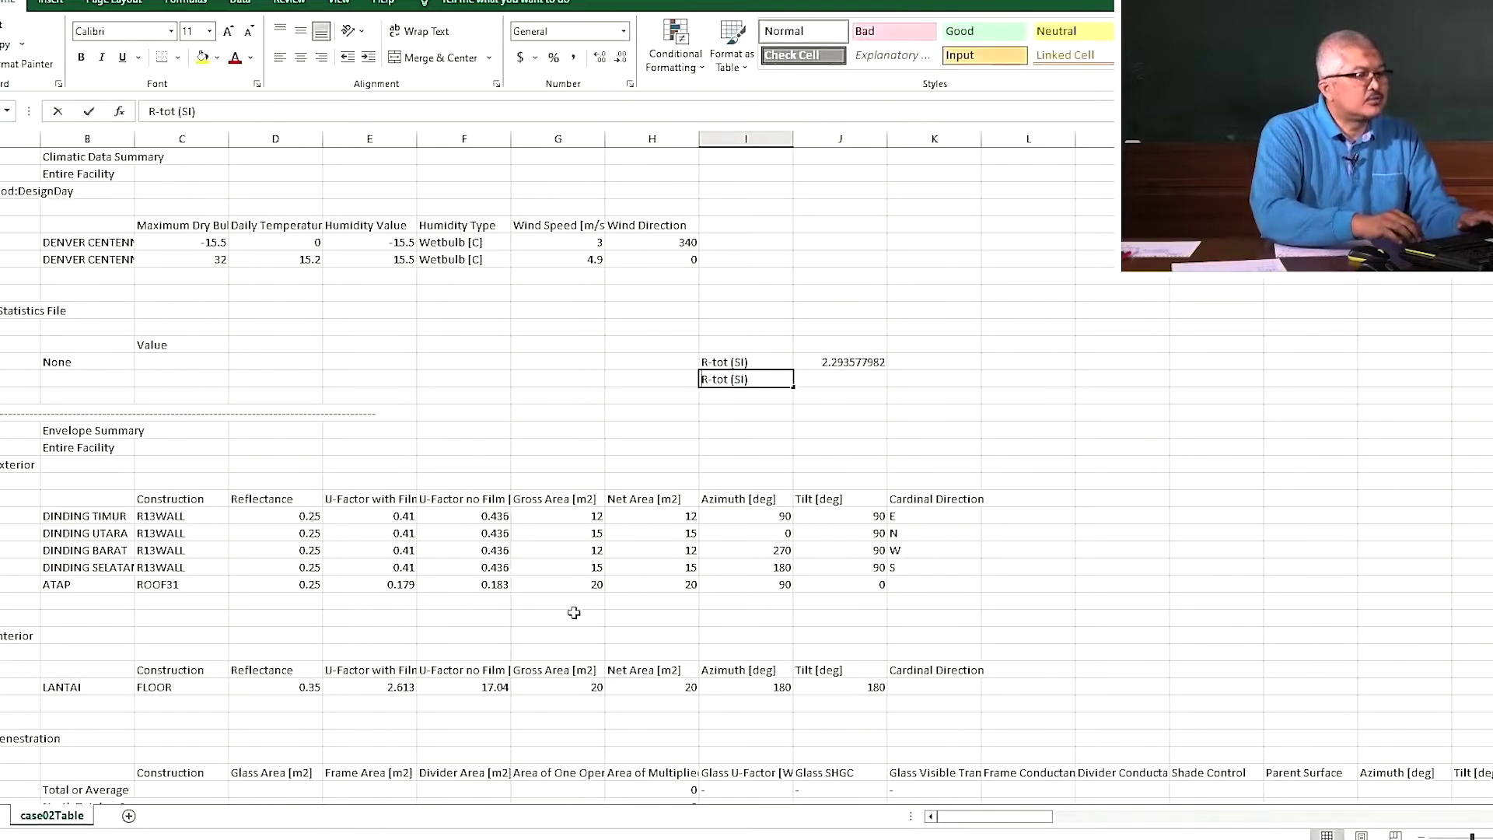
pyautogui.press('F2')
pyautogui.press('BackSpace')
pyautogui.press('BackSpace')
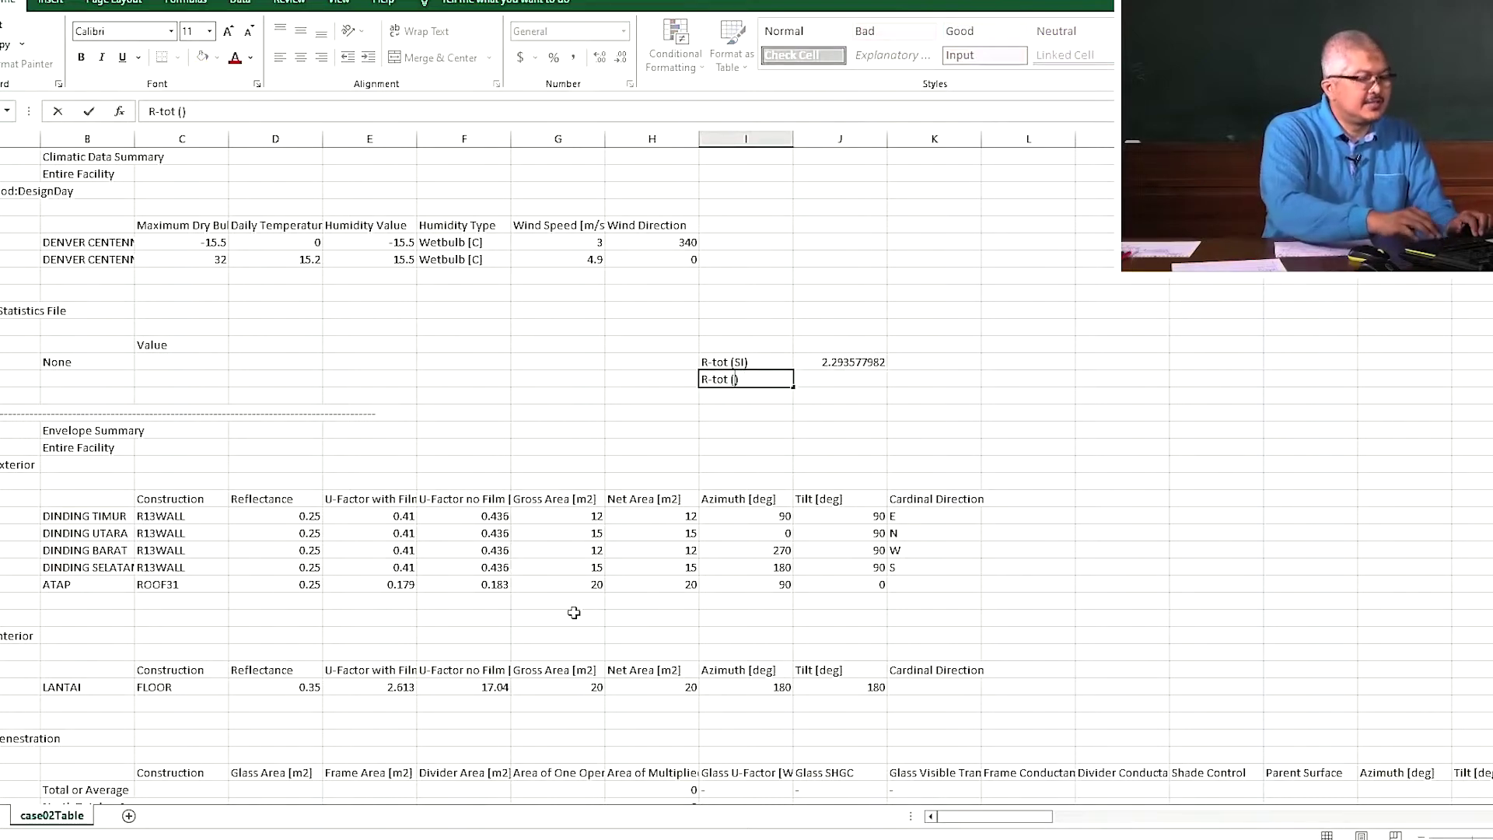
pyautogui.write('IP')
pyautogui.press('Return')
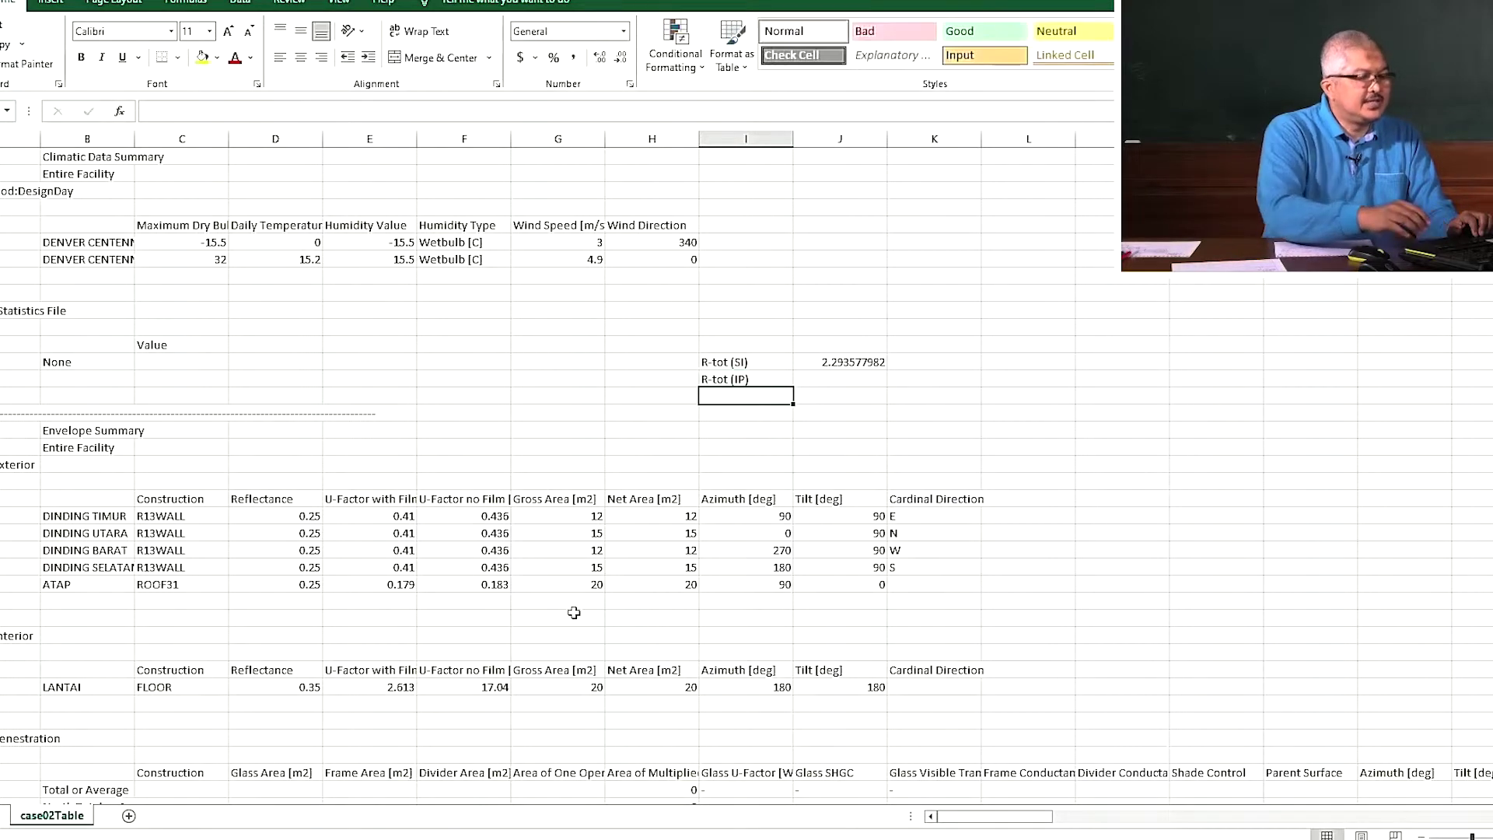
# - Calculate the wall's IP resistance in J687 with the formula =J686*5.678
pyautogui.press('Up')
pyautogui.press('Right')
pyautogui.write('=')
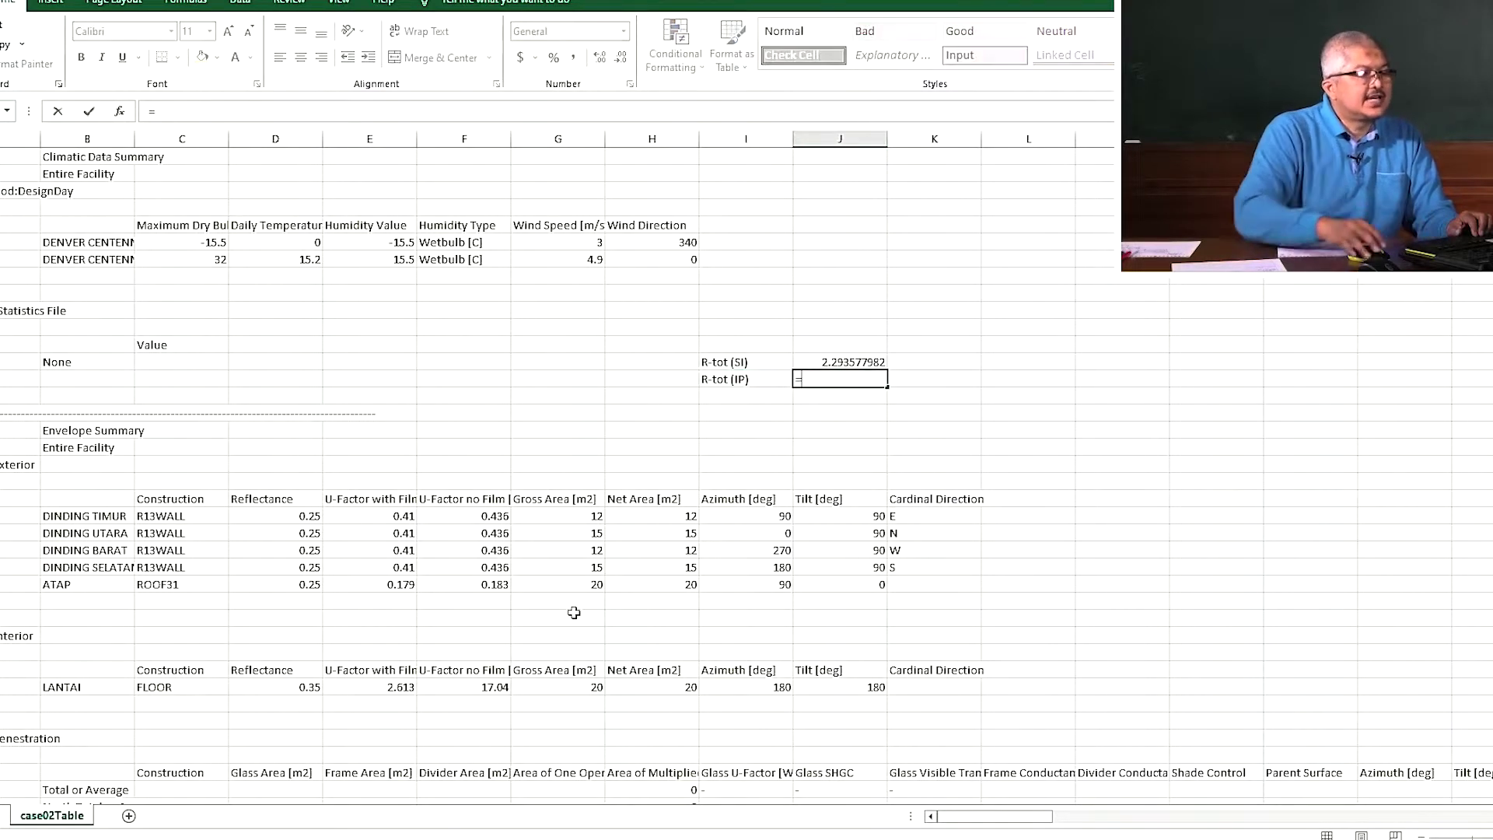
pyautogui.click(812, 358)
pyautogui.write('*5.678')
pyautogui.press('Return')
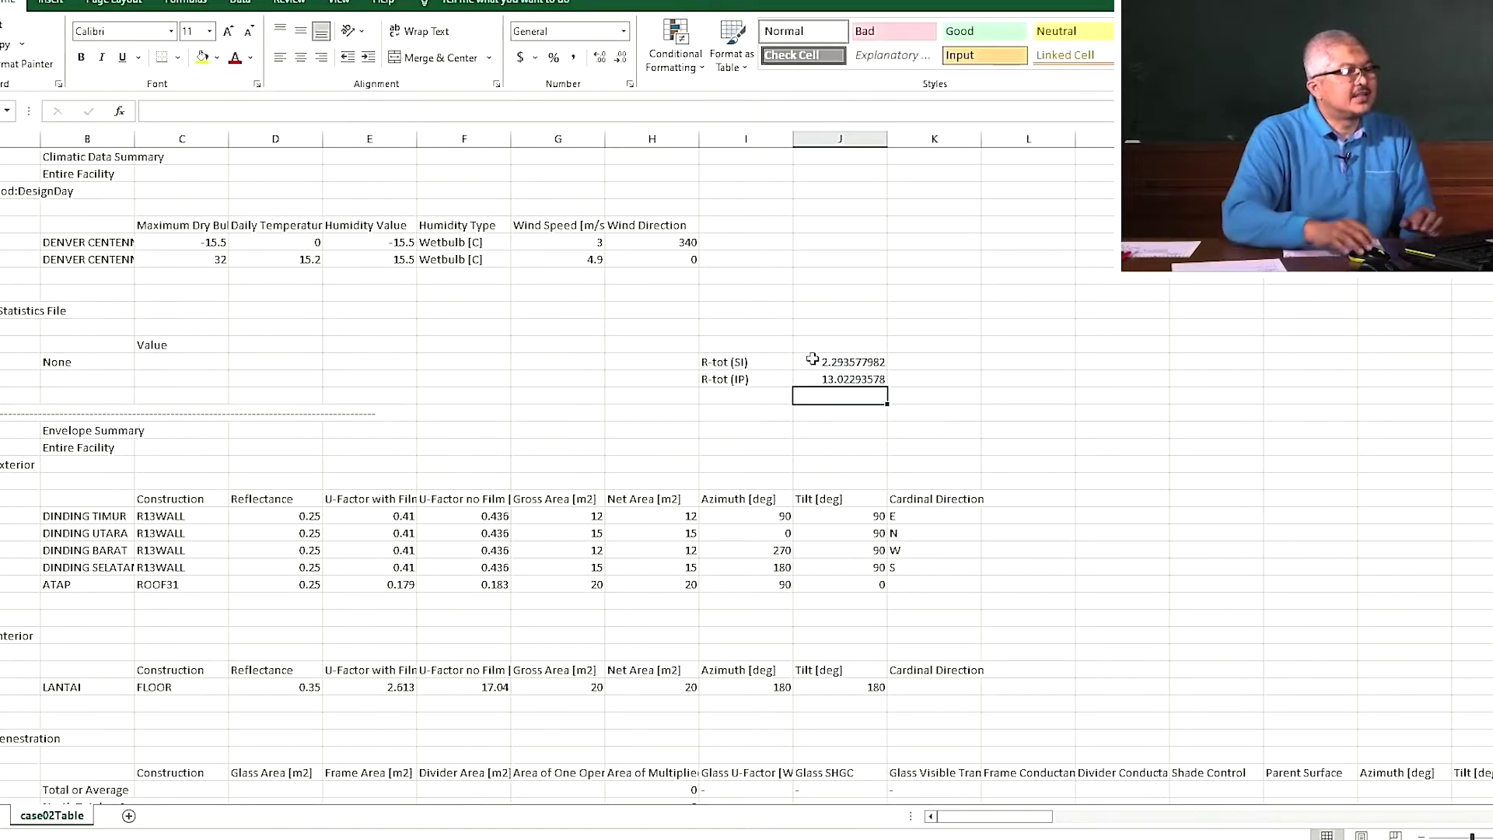
pyautogui.click(833, 379)
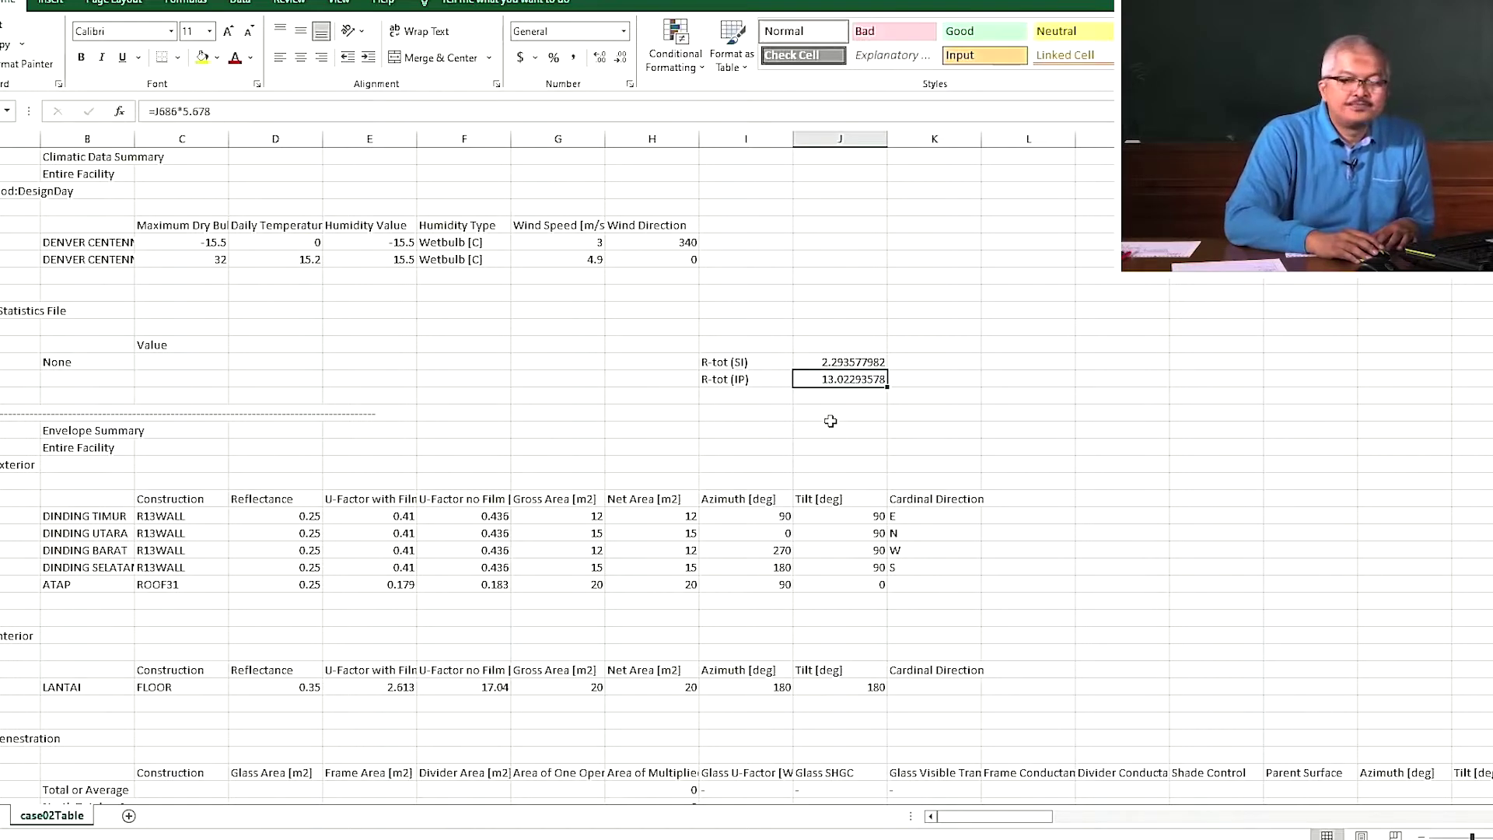
pyautogui.click(162, 566)
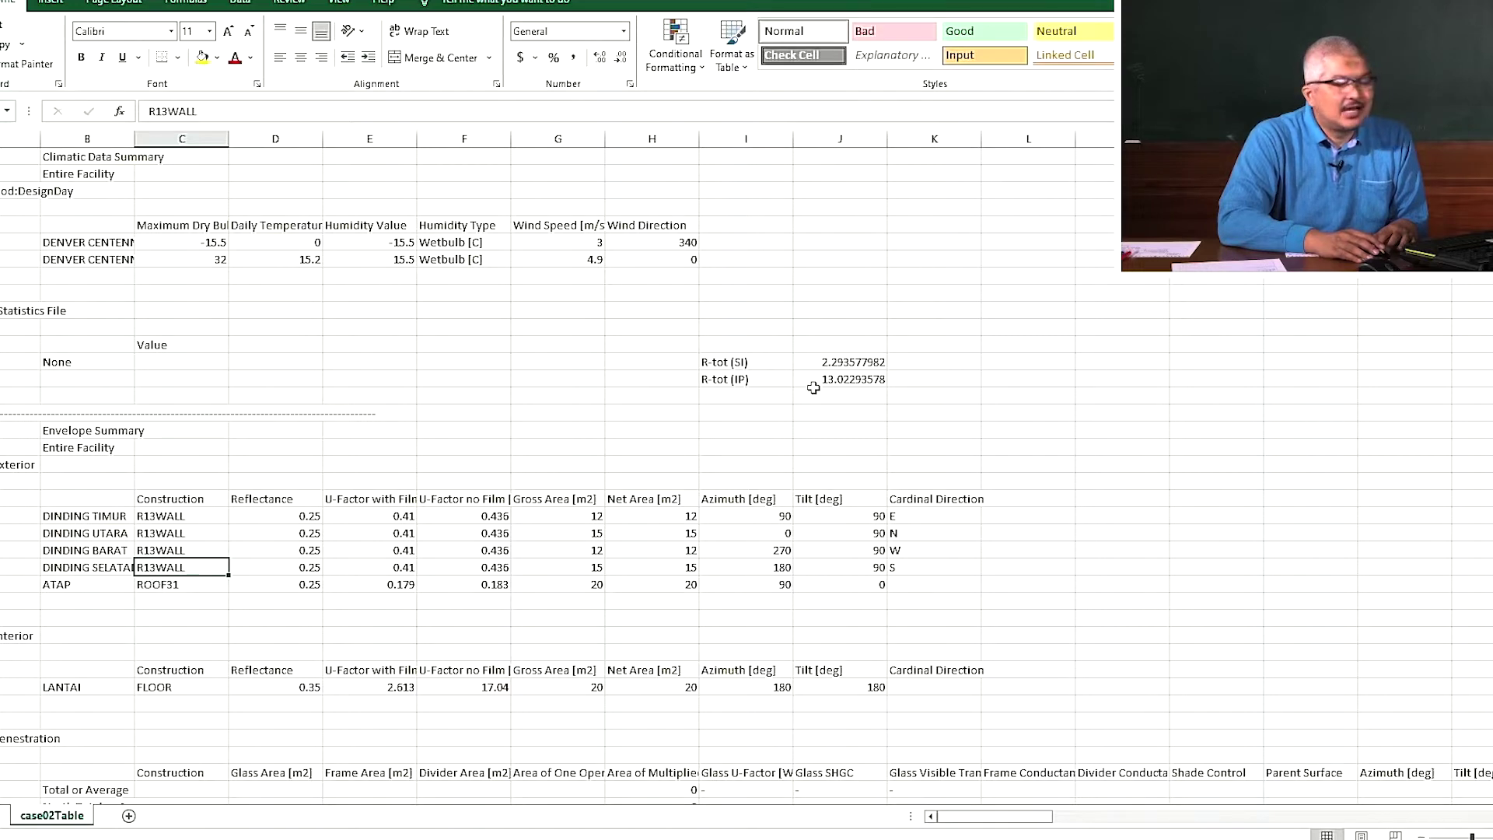
# - Add the column headings "Dinding" in J685 and "Atap" in K685 above the R-tot rows
pyautogui.click(824, 347)
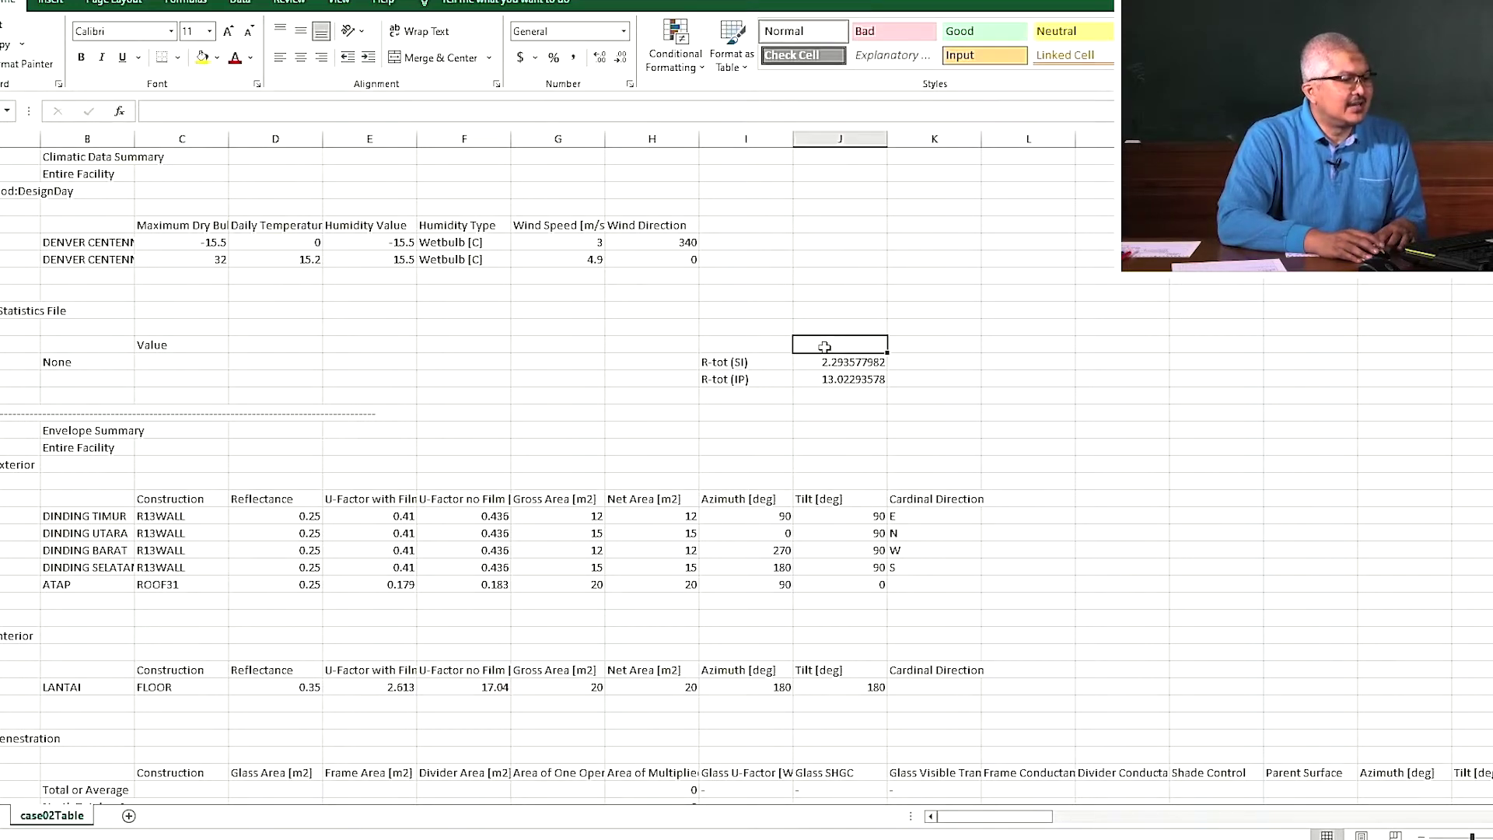
pyautogui.write('Dinding')
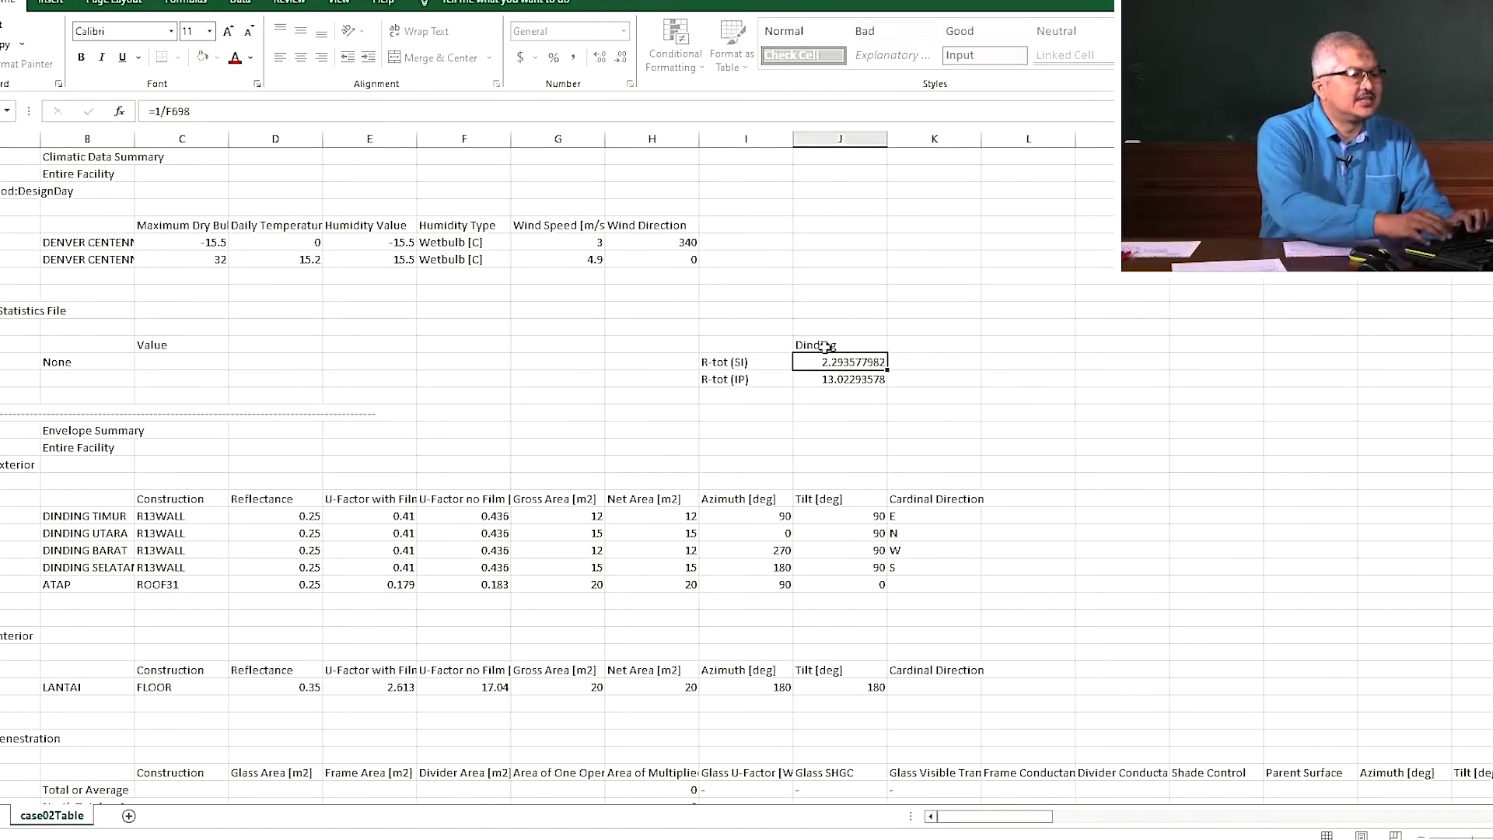
pyautogui.press('Return')
pyautogui.press('Up')
pyautogui.press('Right')
pyautogui.write('A')
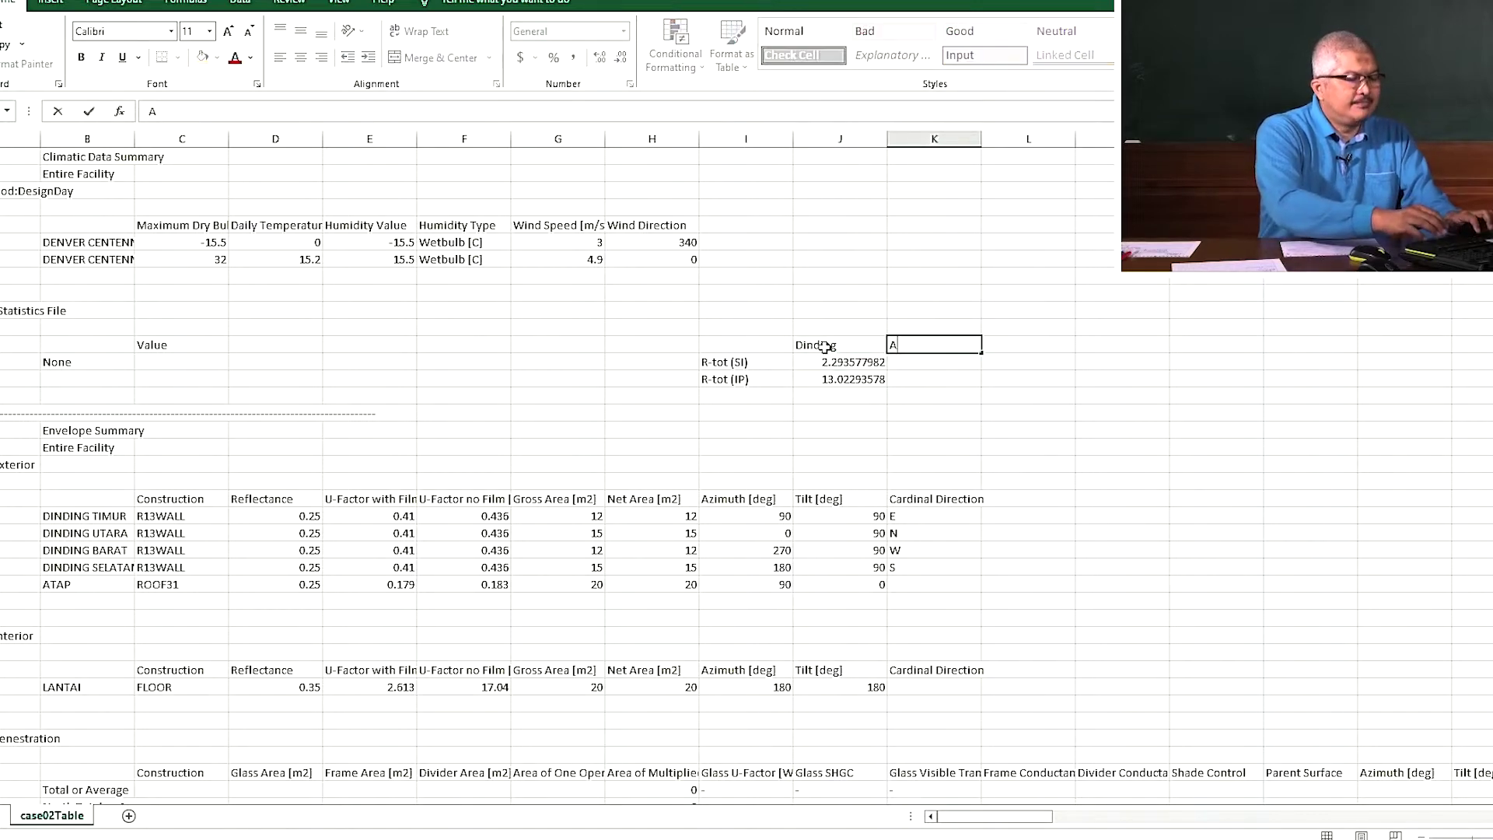
pyautogui.write('tap')
pyautogui.press('Return')
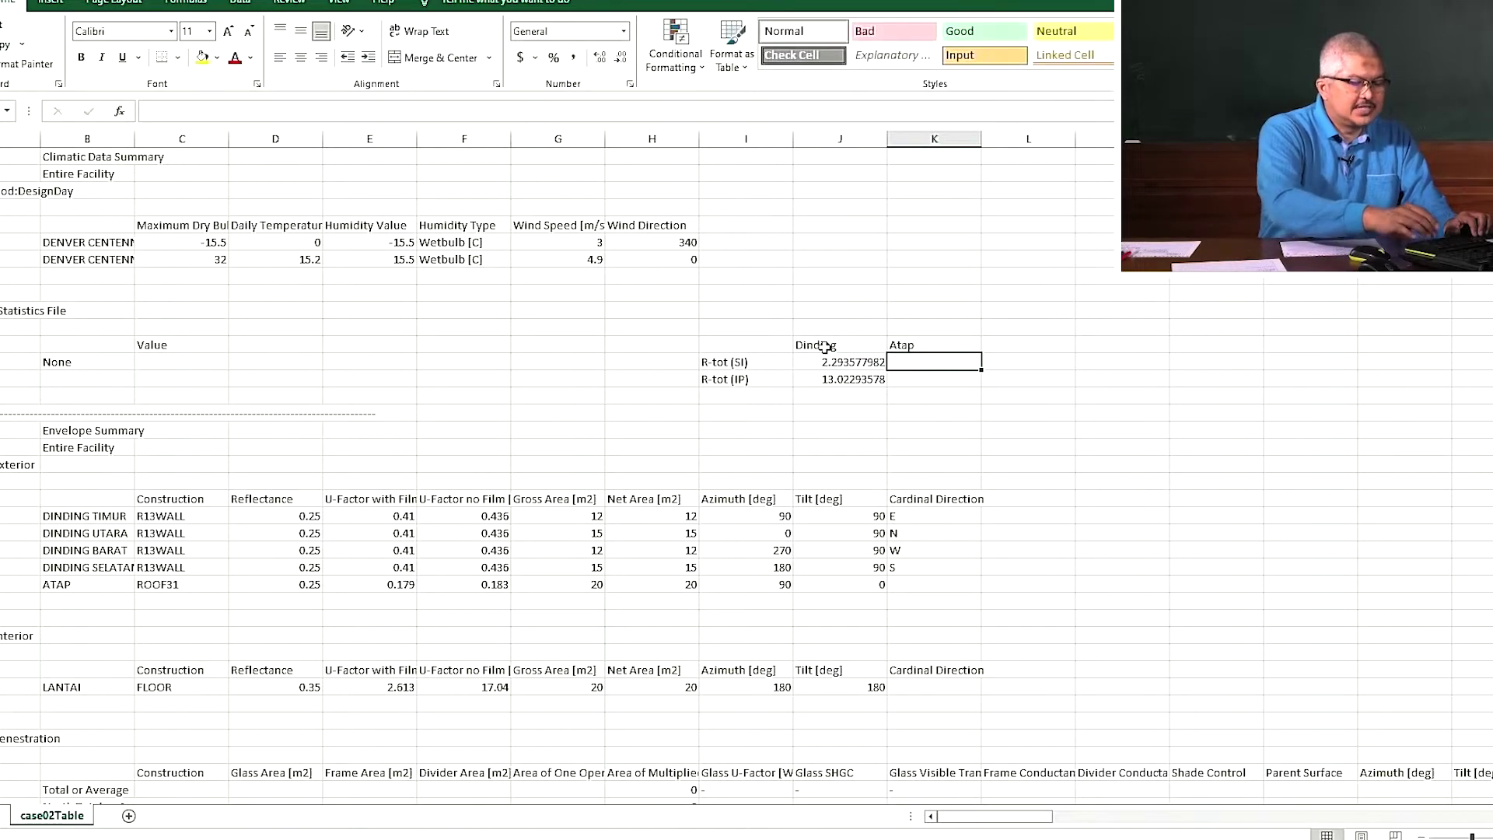
# - Calculate the roof's SI resistance in K686 as 1 divided by the ATAP row's U-Factor no Film value
pyautogui.write('=1/')
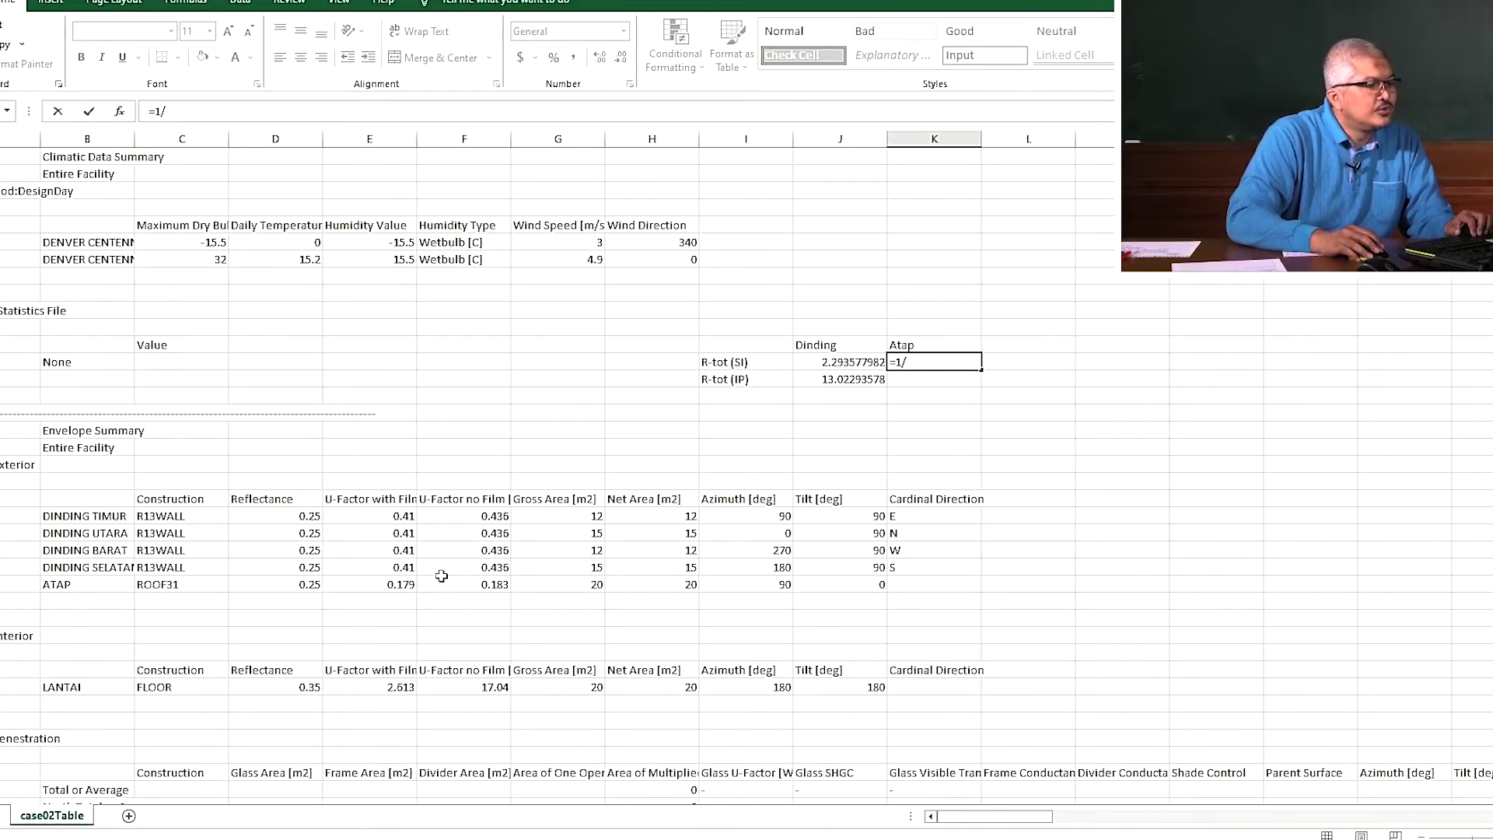
pyautogui.click(480, 587)
pyautogui.press('Return')
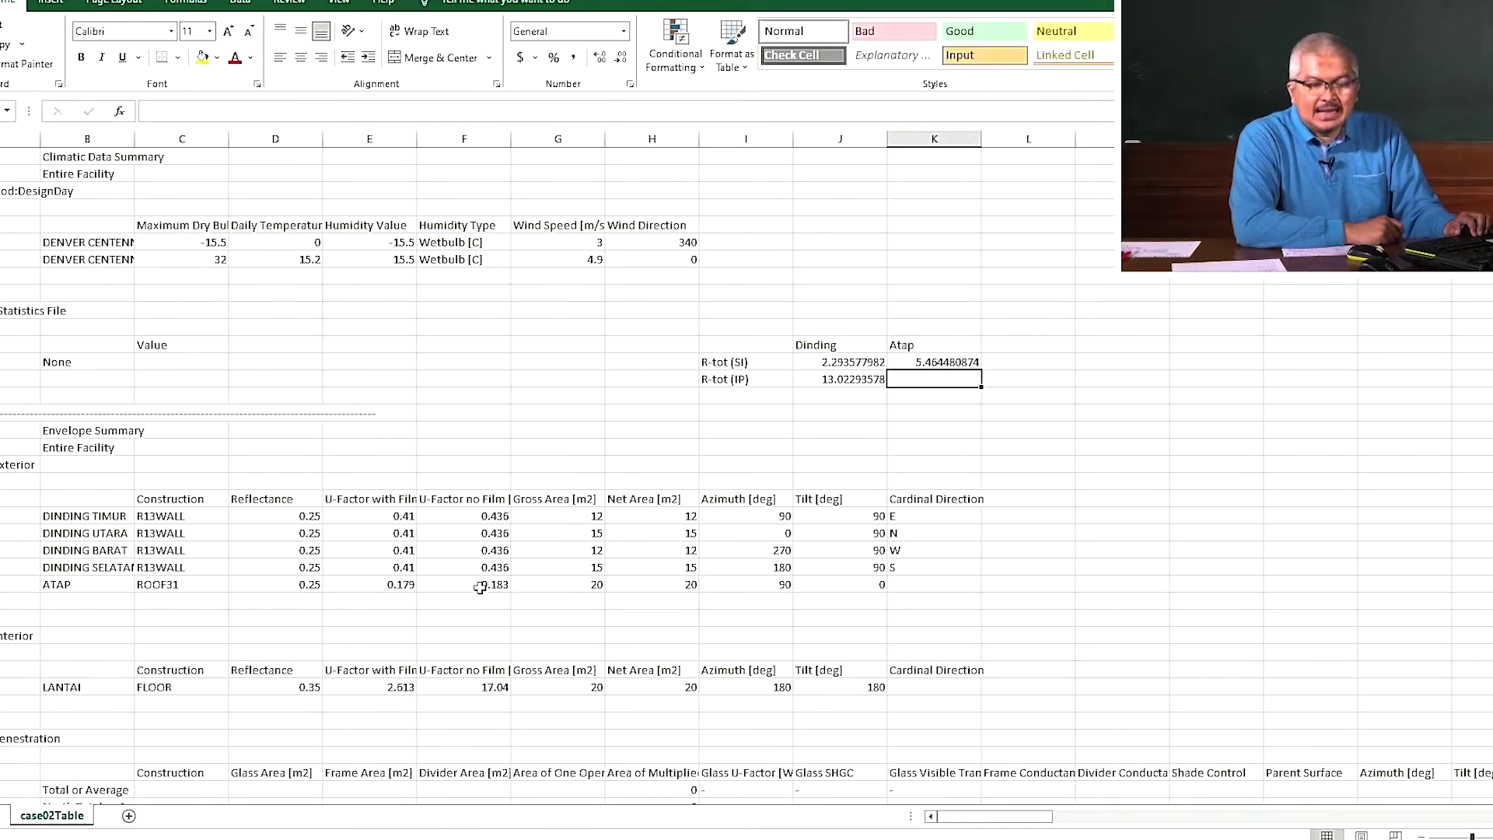
# - Copy the wall's R-tot (IP) formula from J687 into K687 for the Atap column
pyautogui.press('Left')
pyautogui.hotkey('ctrl', 'c')
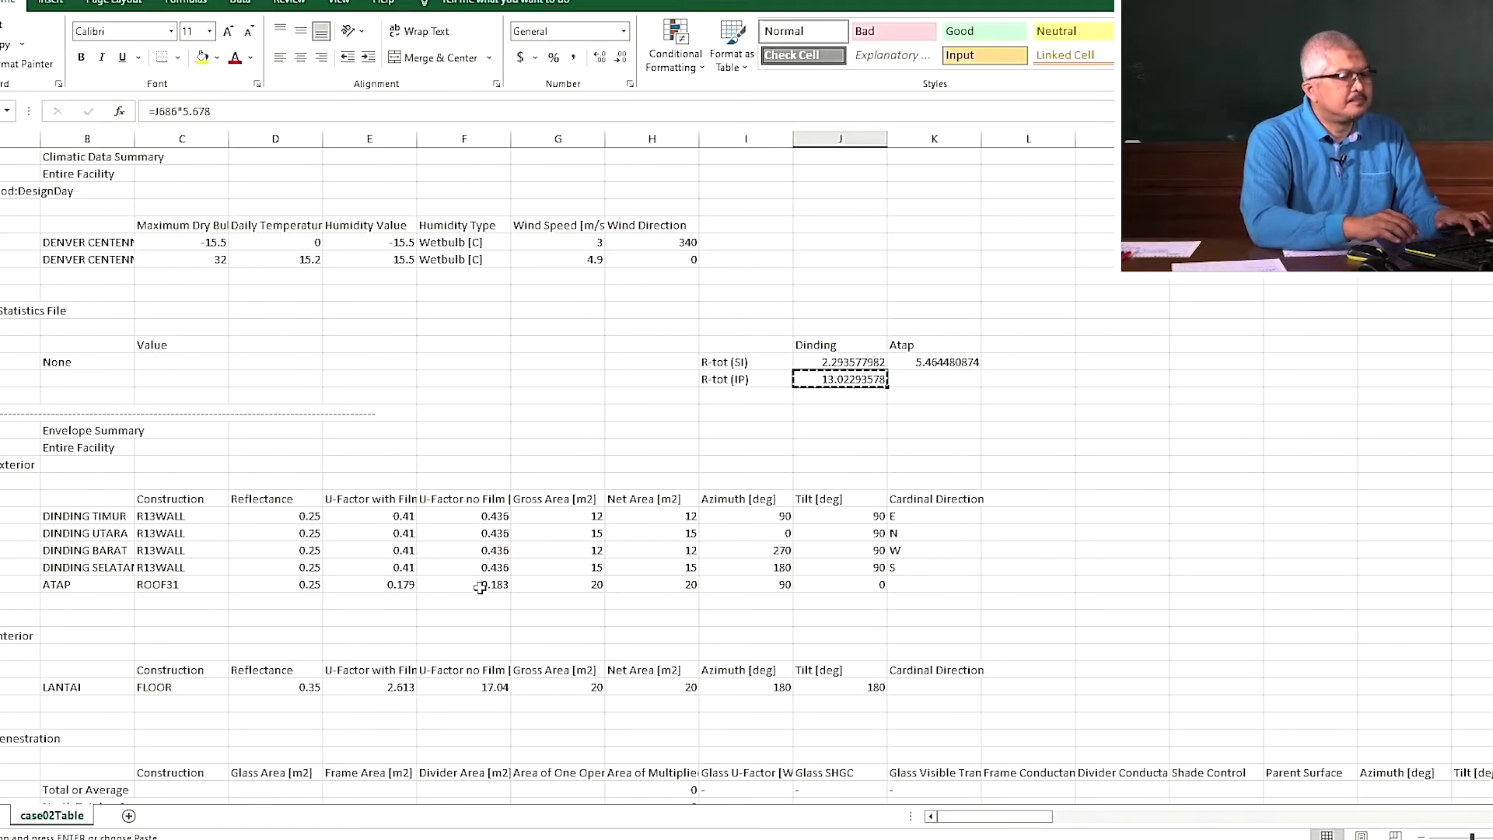
pyautogui.press('Right')
pyautogui.hotkey('ctrl', 'v')
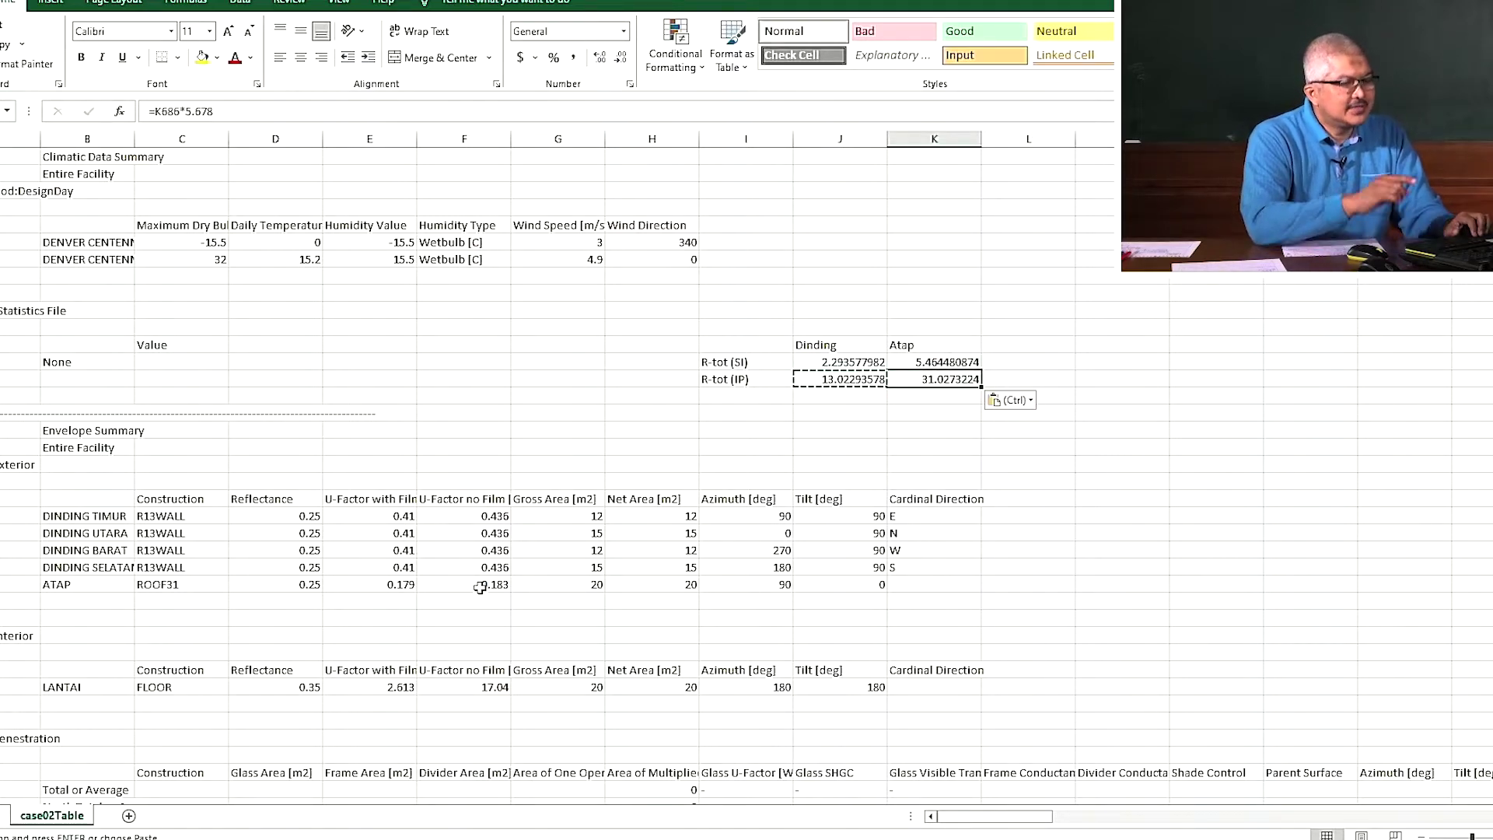
pyautogui.click(188, 582)
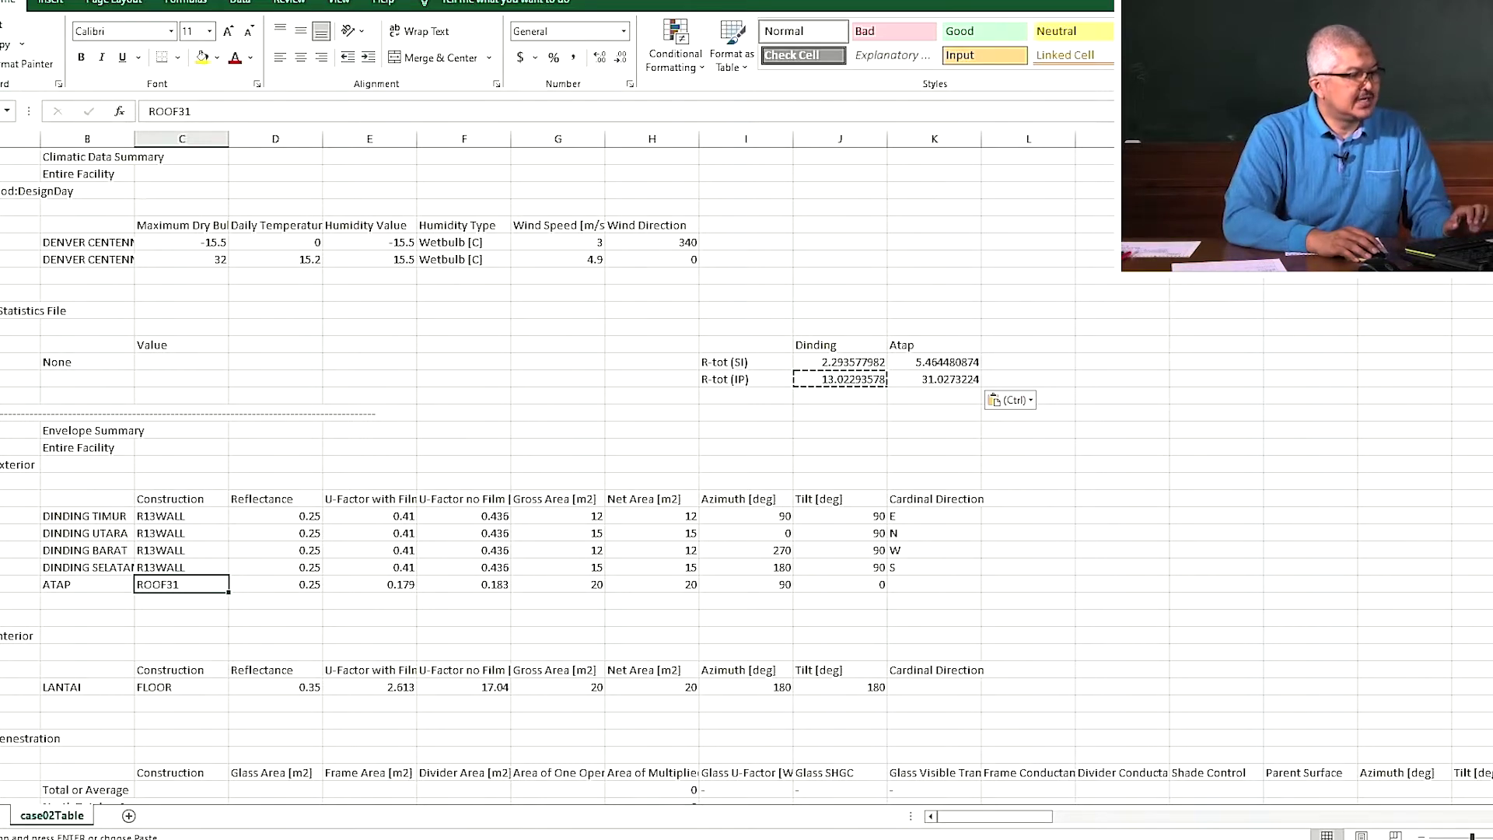
# - Switch to the text editor and view the case history notes at the start of case02.idf
pyautogui.hotkey('alt', 'Tab')
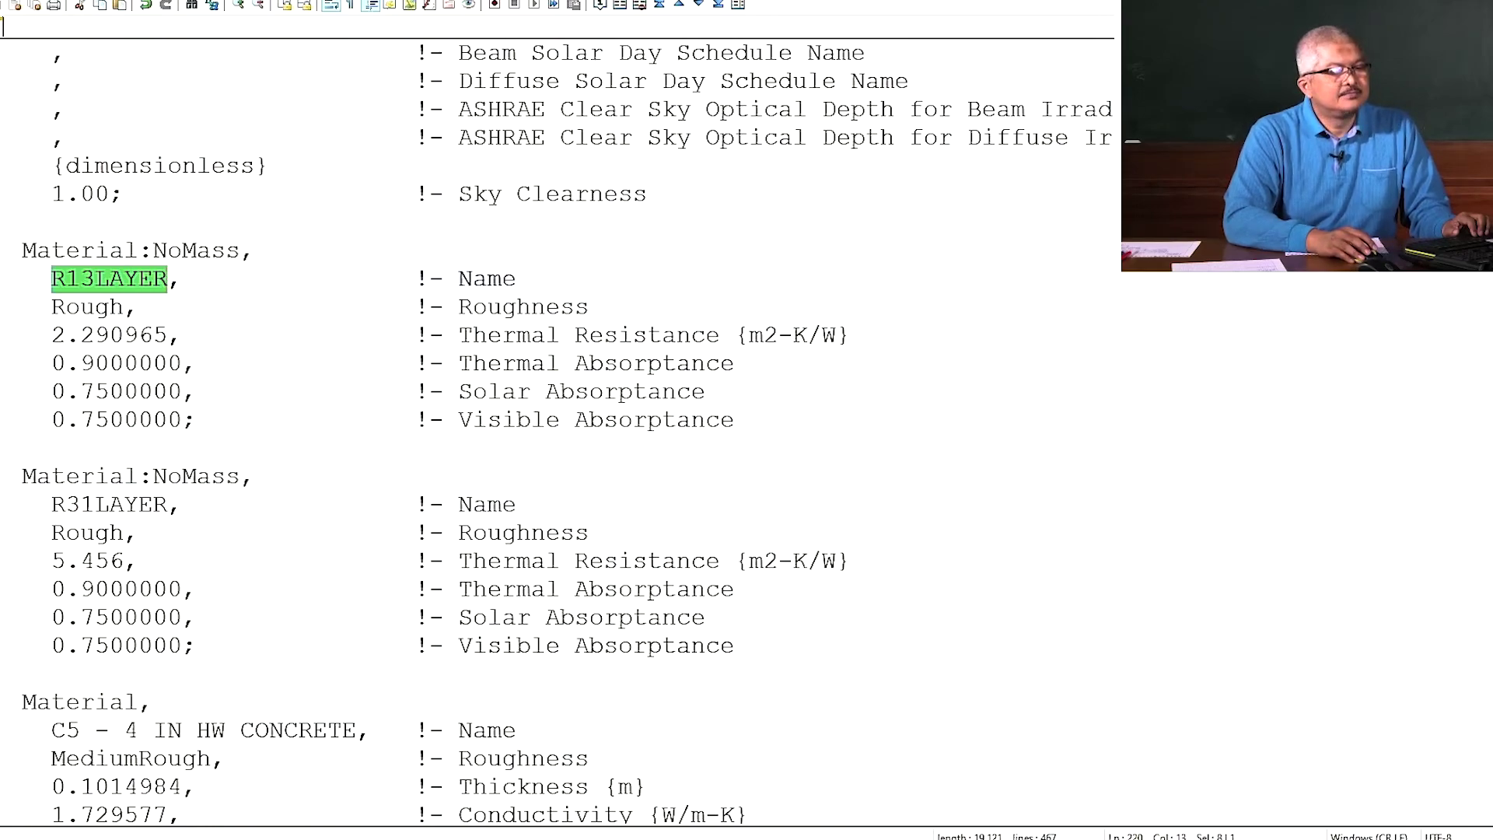
pyautogui.scroll(20, 193, 301)
pyautogui.scroll(10, 557, 432)
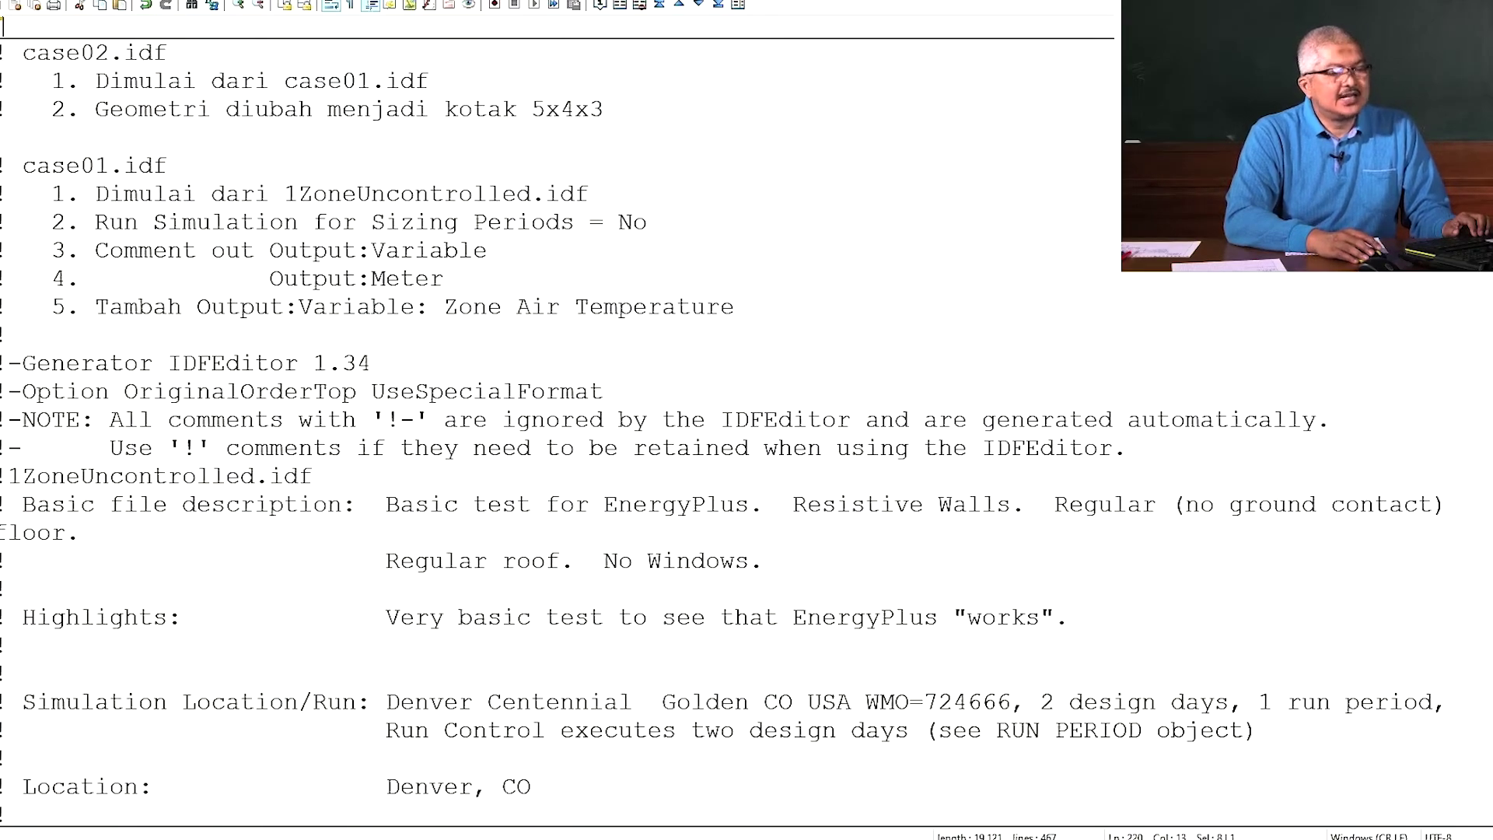
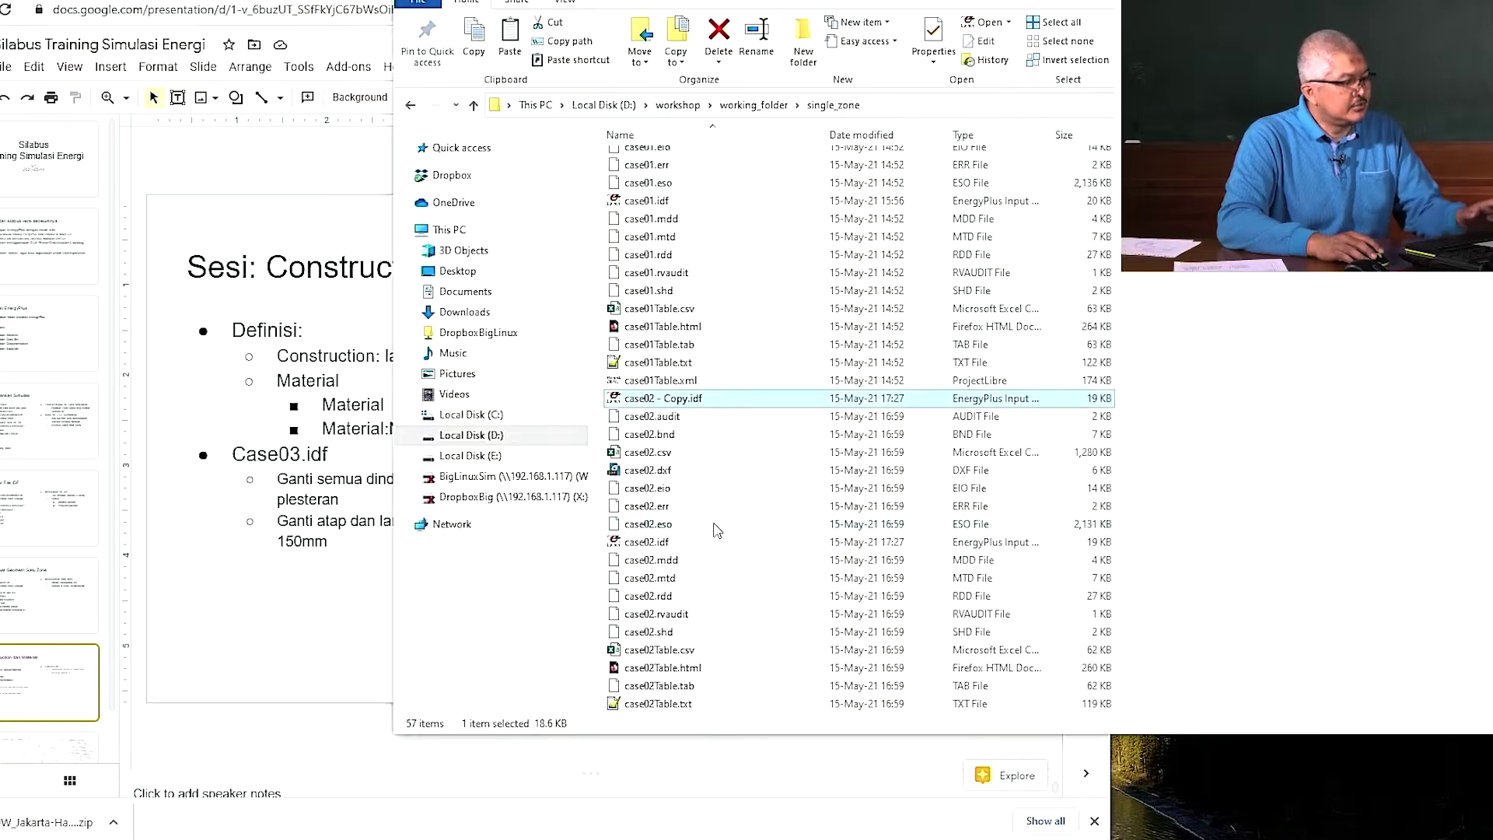
pyautogui.press('F2')
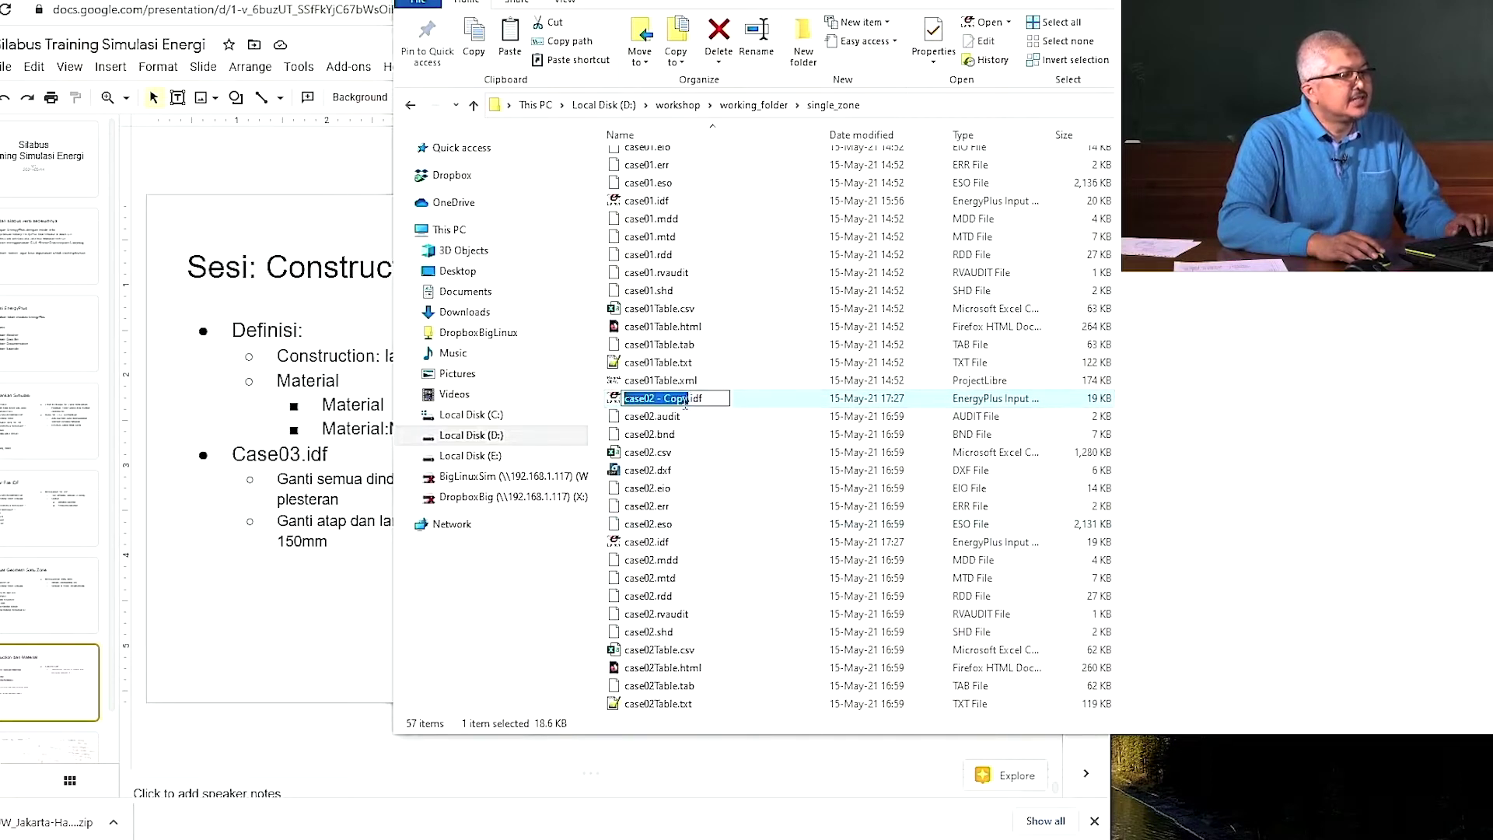
pyautogui.click(656, 400)
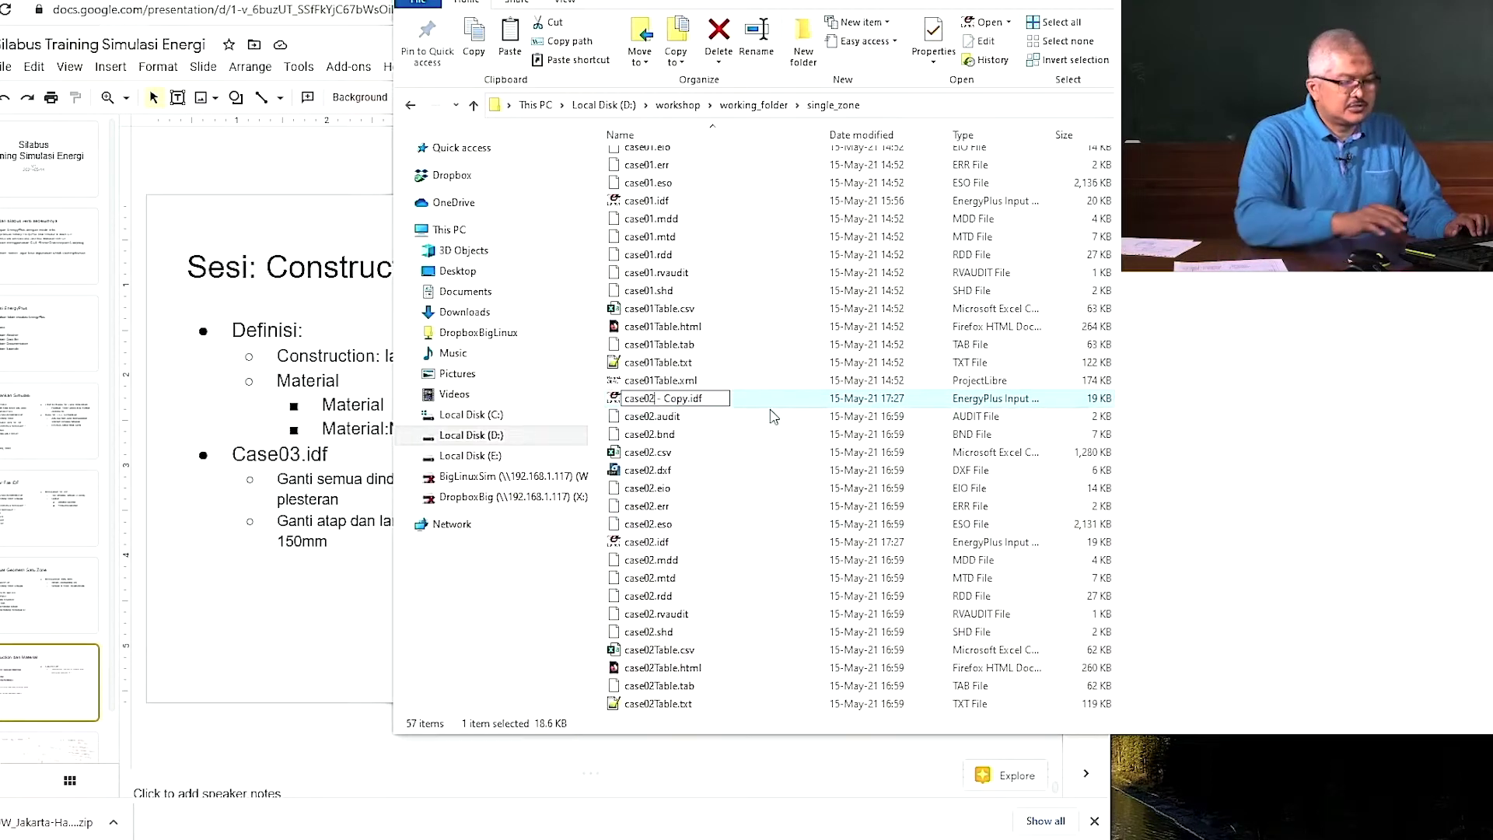
pyautogui.press('BackSpace')
pyautogui.write('3')
pyautogui.press('Delete')
pyautogui.press('Delete')
pyautogui.press('Delete')
pyautogui.press('Delete')
pyautogui.press('Delete')
pyautogui.press('Delete')
pyautogui.press('Delete')
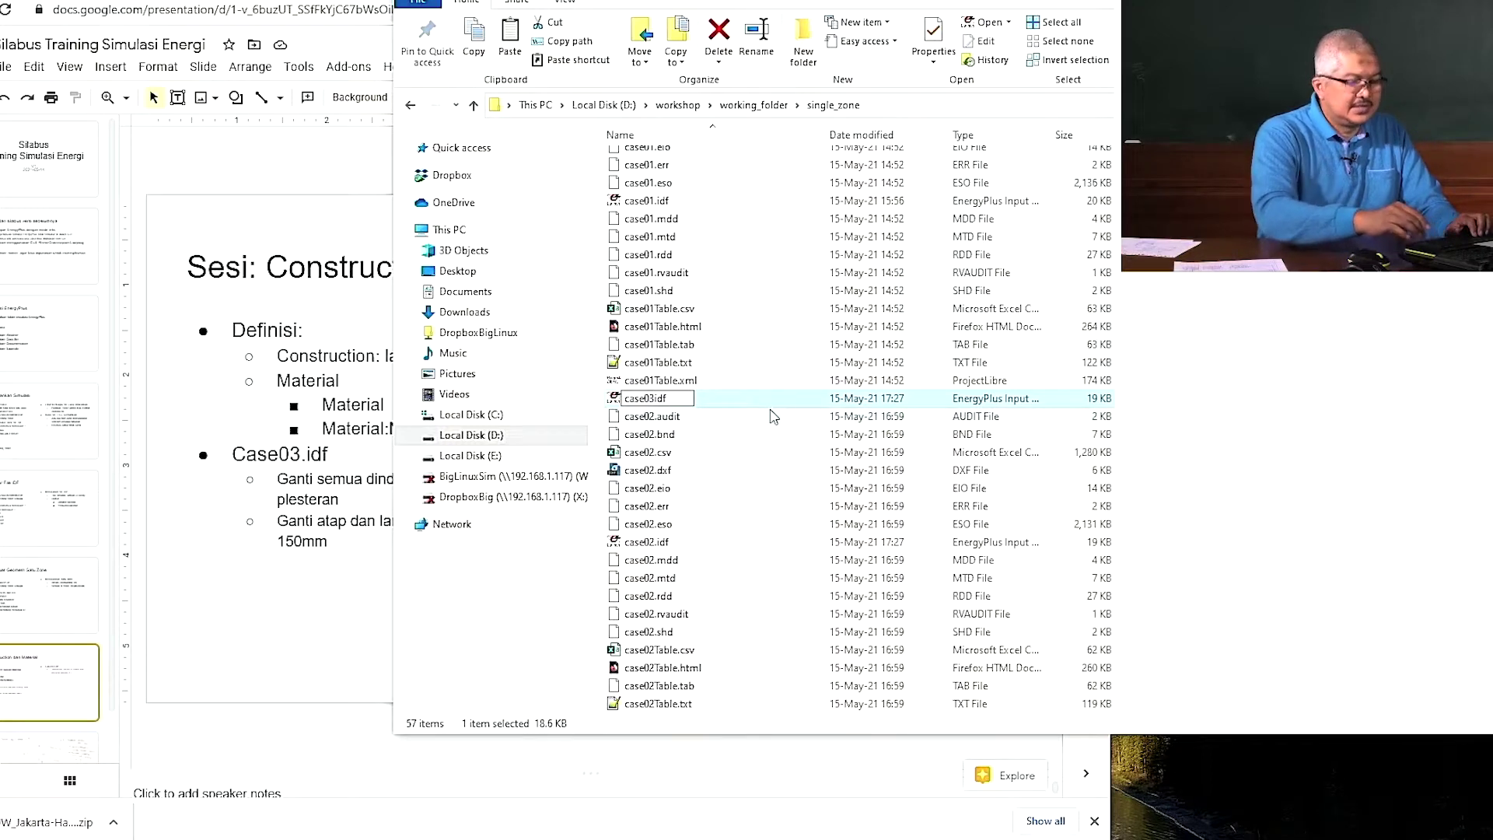
pyautogui.press('Return')
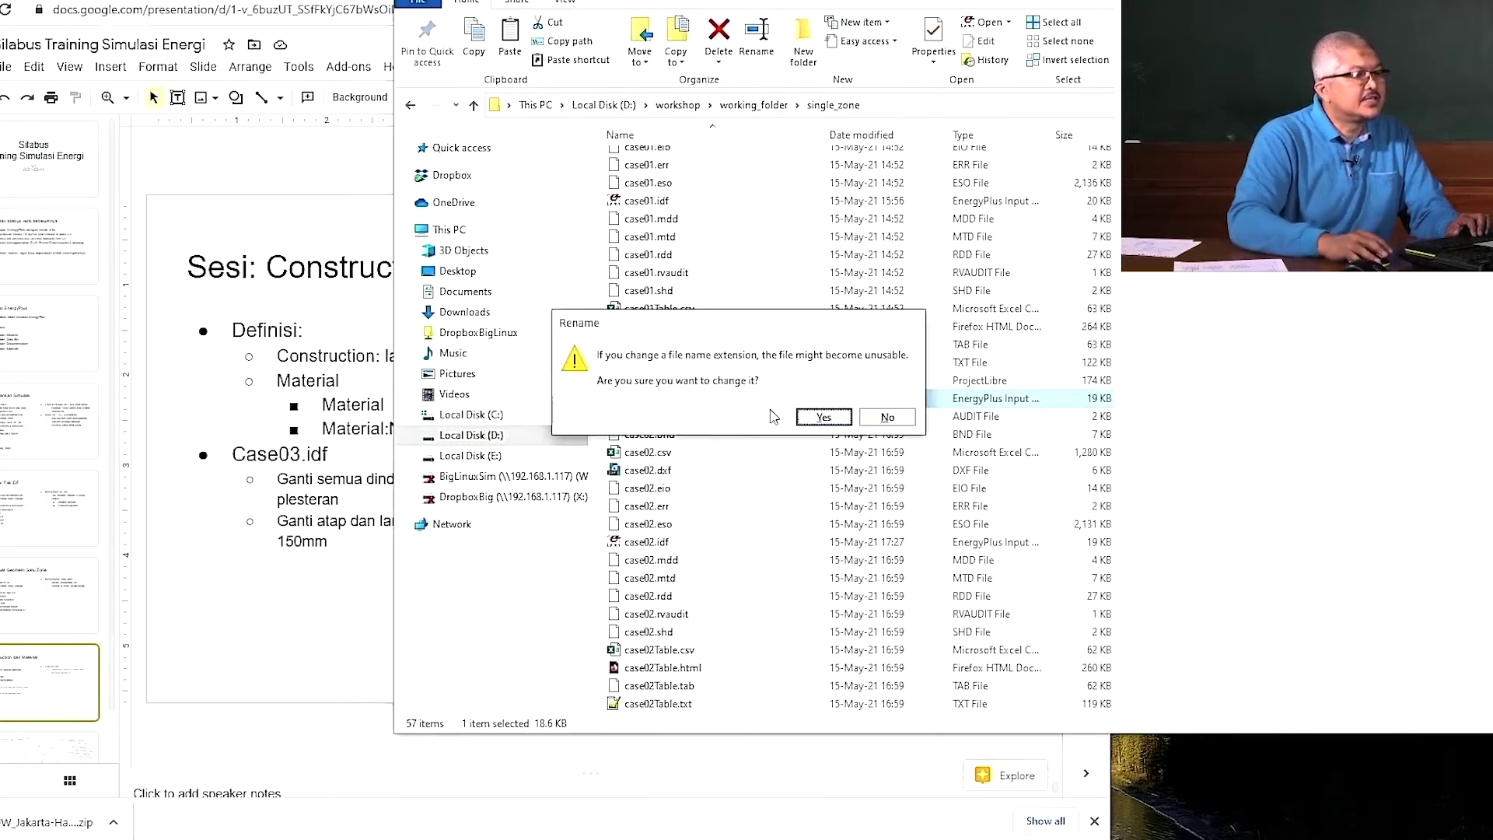
pyautogui.click(889, 418)
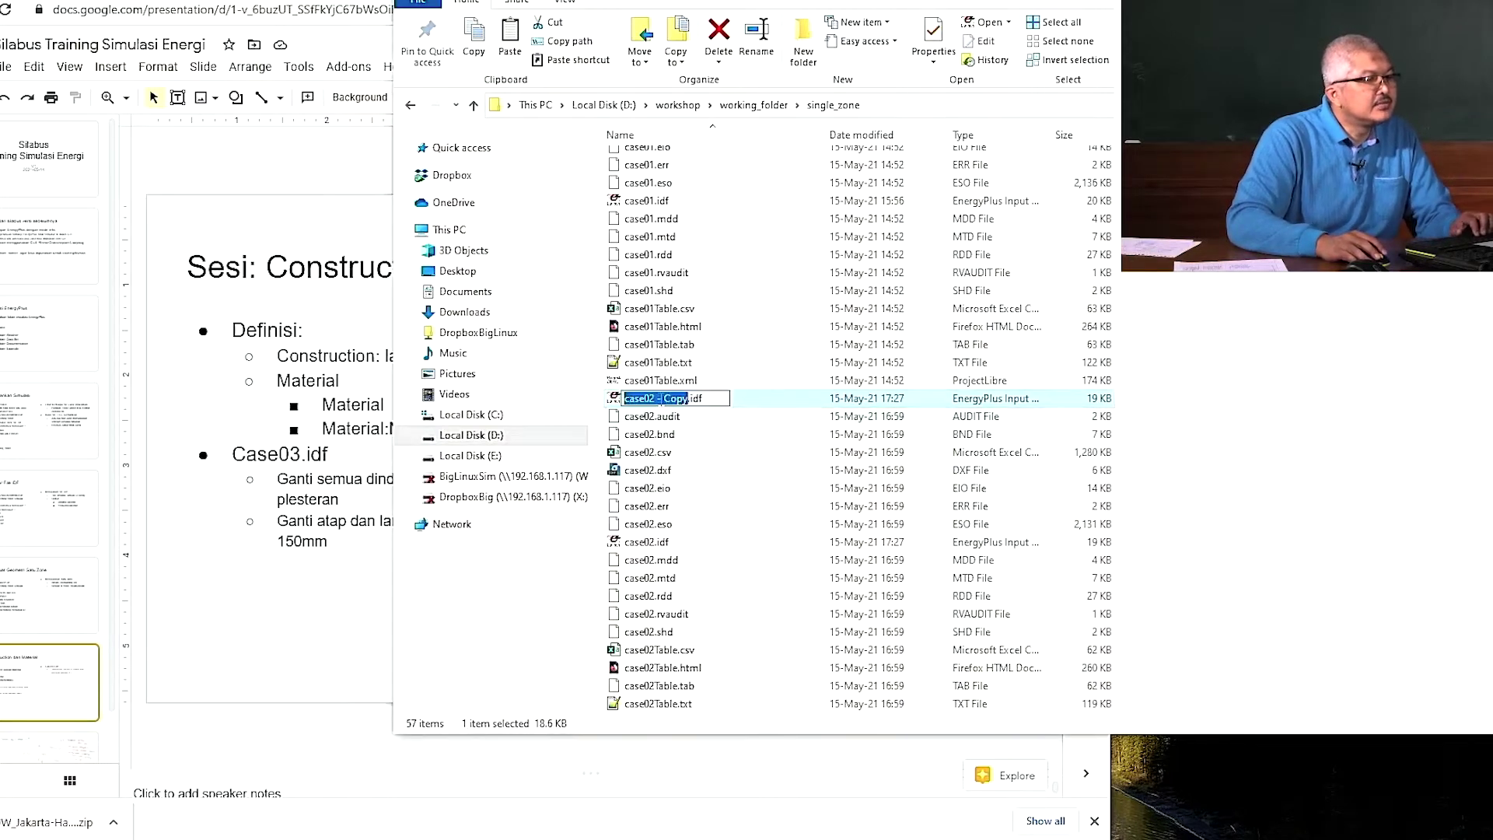
# - Rename the copied case02 input file as case03.idf
pyautogui.click(662, 398)
pyautogui.press('BackSpace')
pyautogui.press('BackSpace')
pyautogui.press('BackSpace')
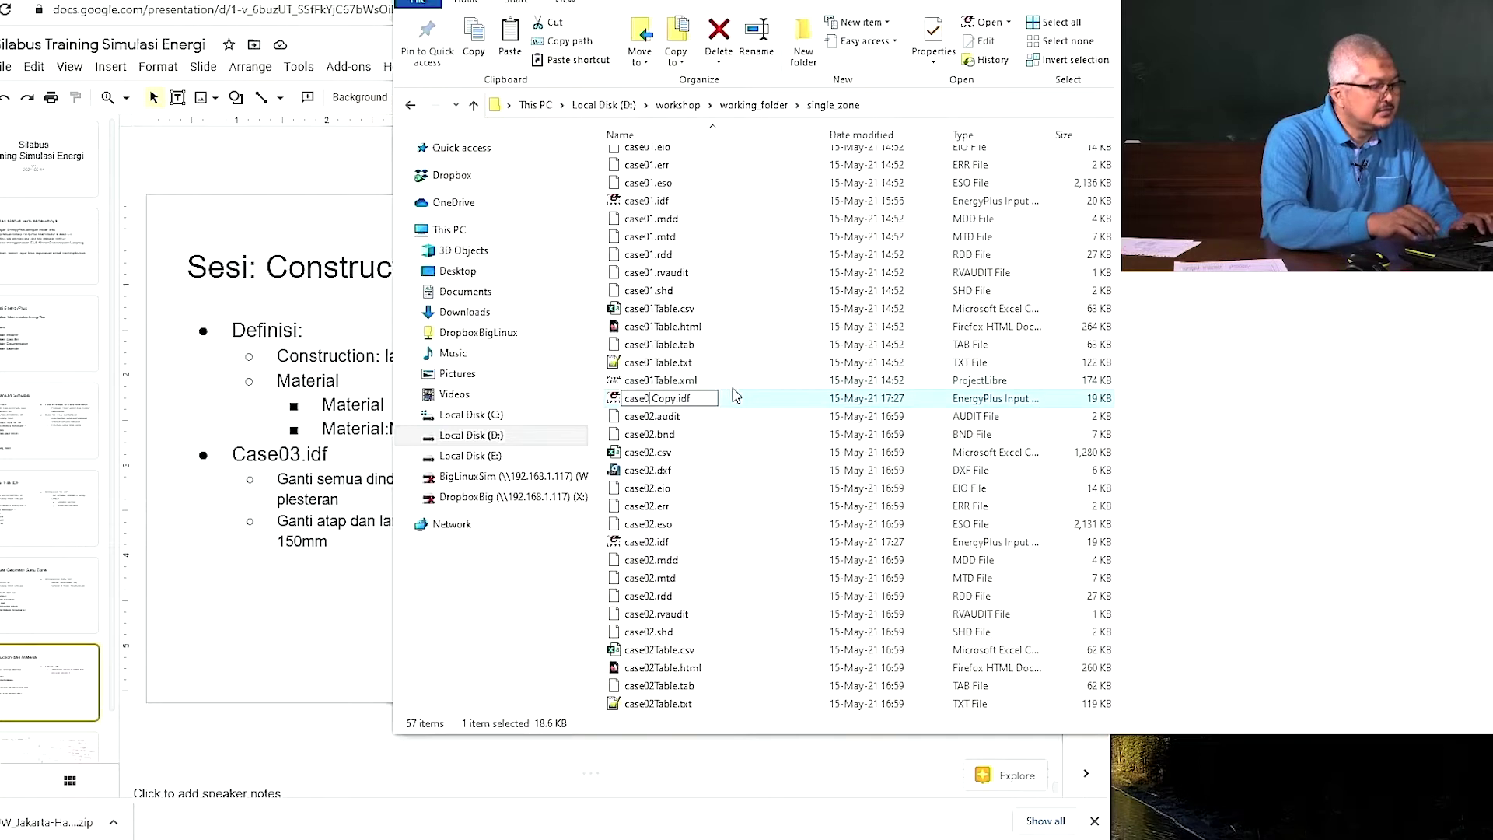
pyautogui.write('3')
pyautogui.press('Delete')
pyautogui.press('Delete')
pyautogui.press('Delete')
pyautogui.press('Delete')
pyautogui.press('Delete')
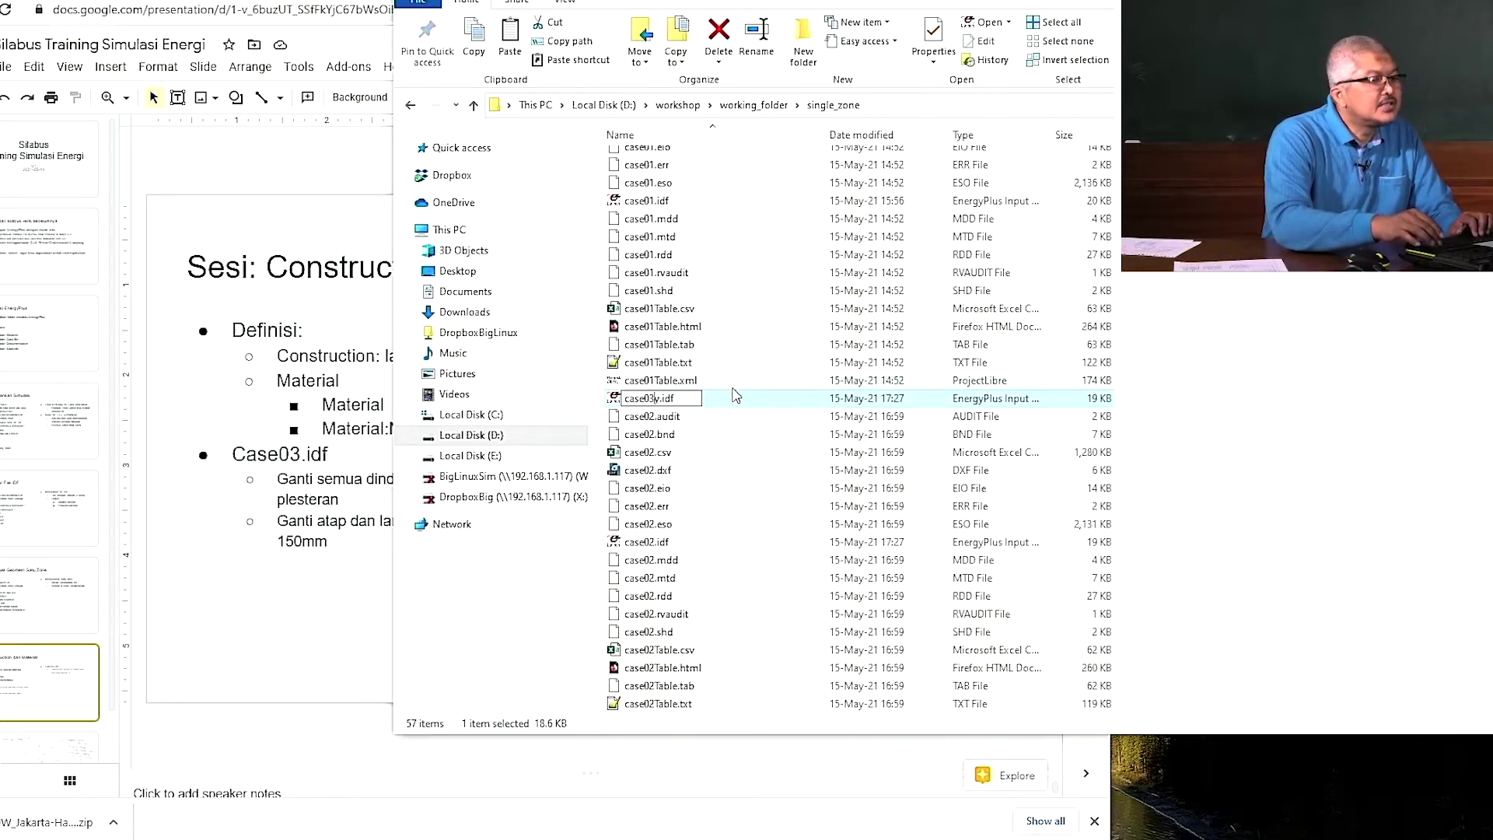
pyautogui.press('Return')
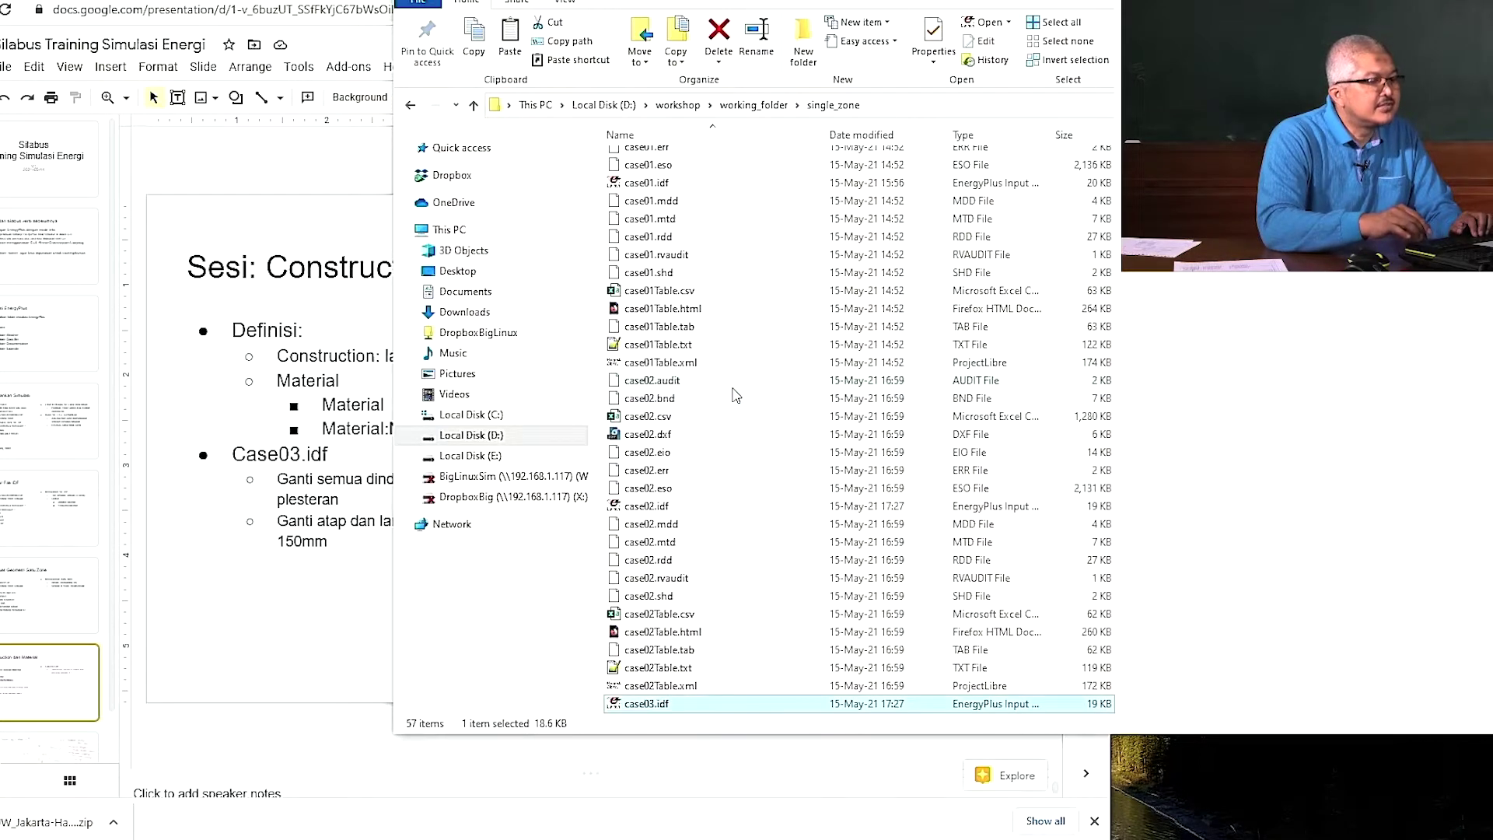
# - Open case03.idf in EP-Launch, move its window out of the way and open the file for text editing
pyautogui.press('Return')
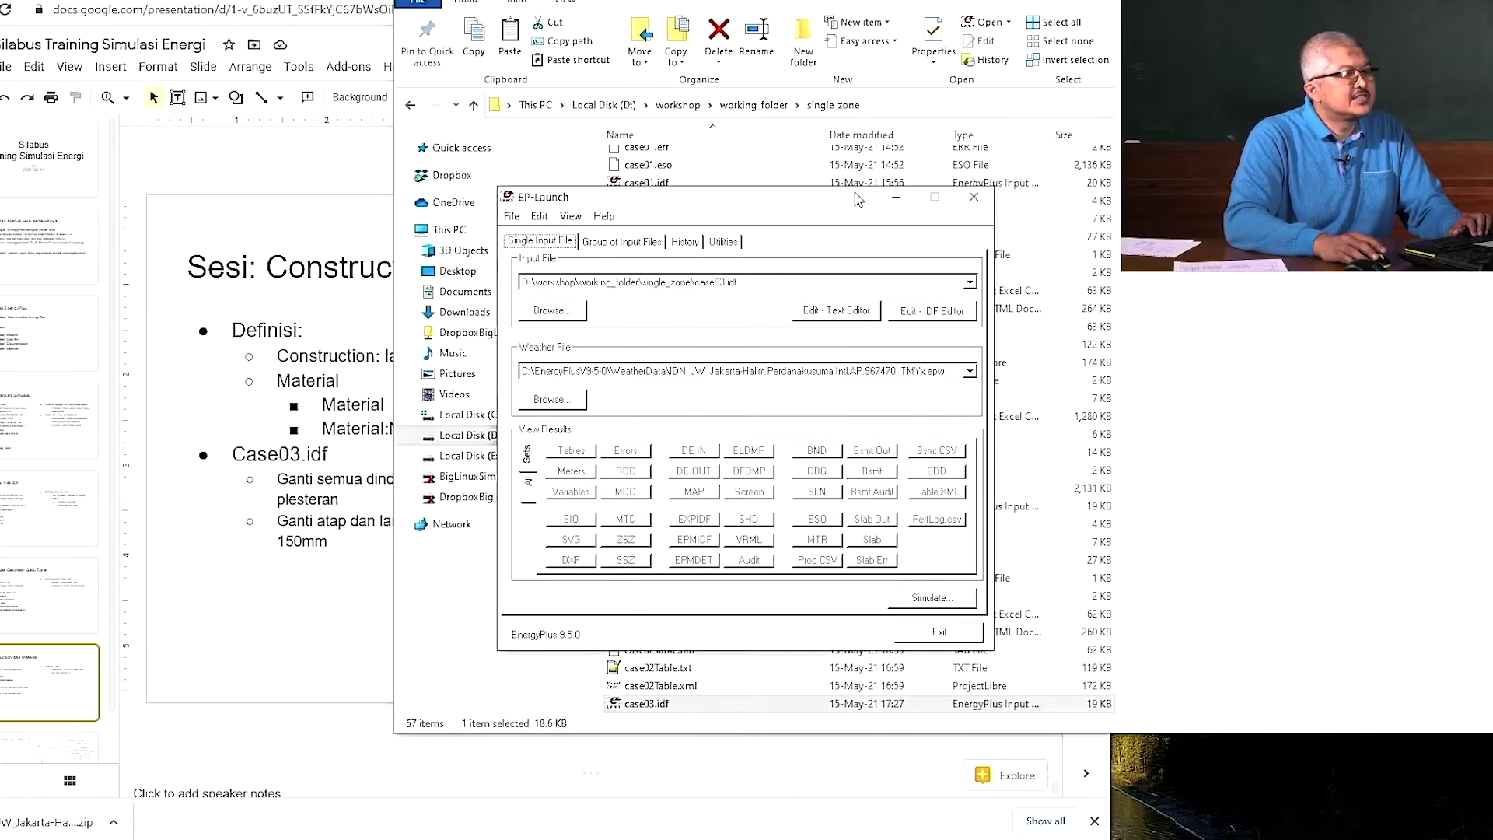
pyautogui.moveTo(797, 212); pyautogui.dragTo(901, 11)
pyautogui.click(931, 109)
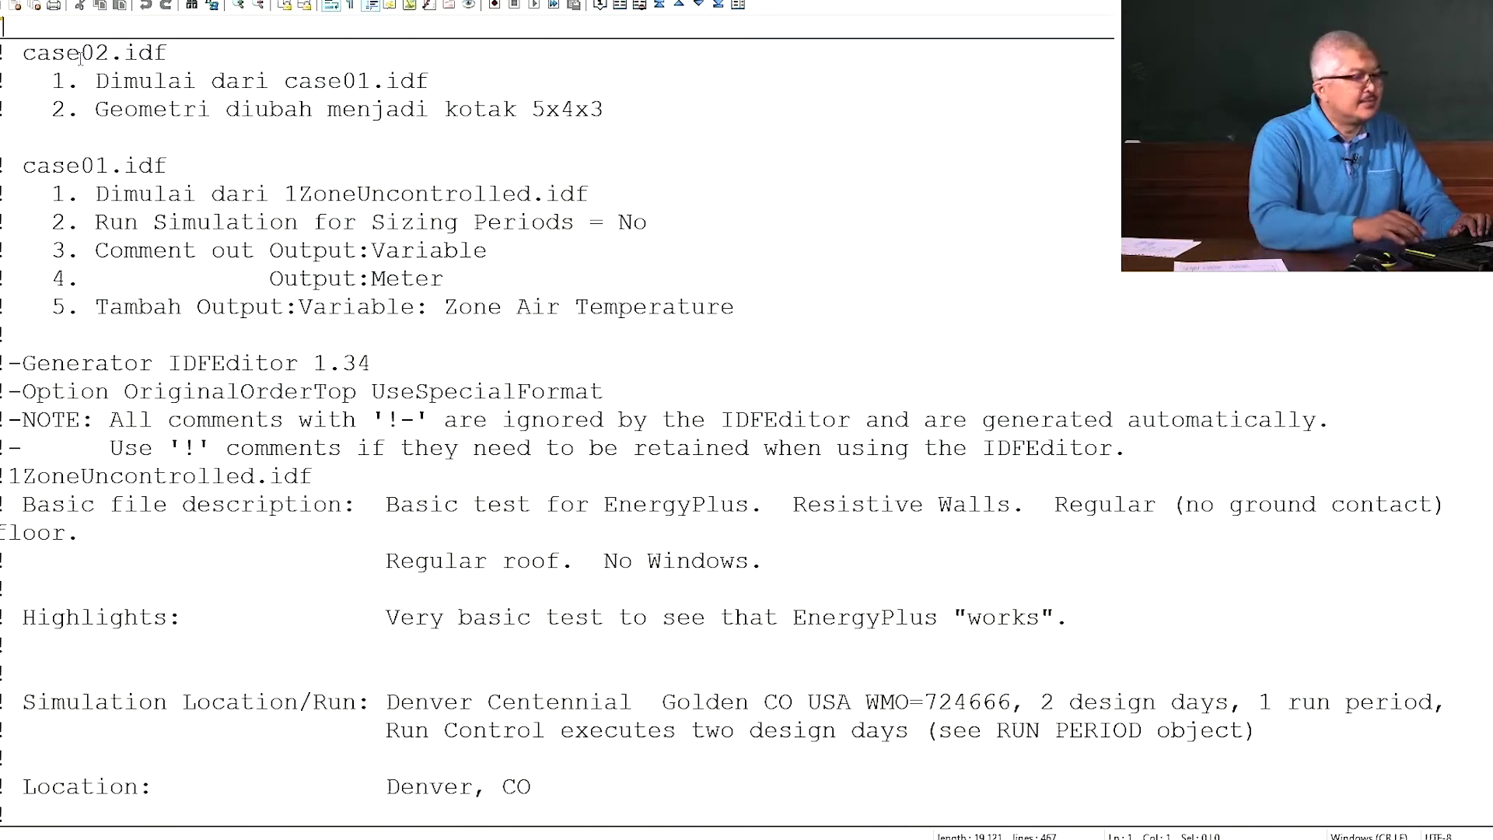
# - Add the comment heading "! case03.idf" at the very start of the file, separated from the case02.idf notes by a blank line
pyautogui.press('Return')
pyautogui.press('Return')
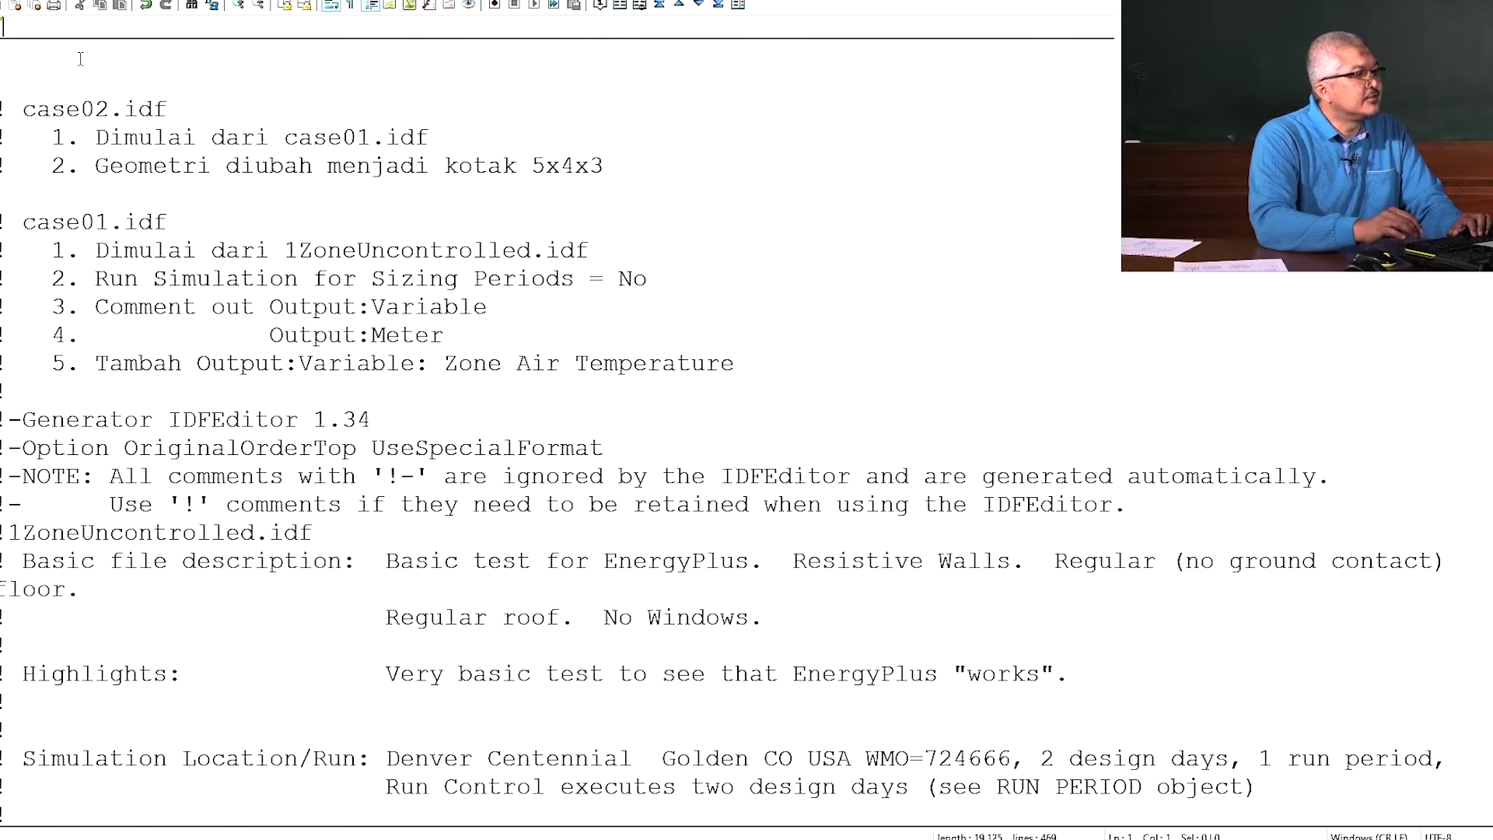
pyautogui.write('!')
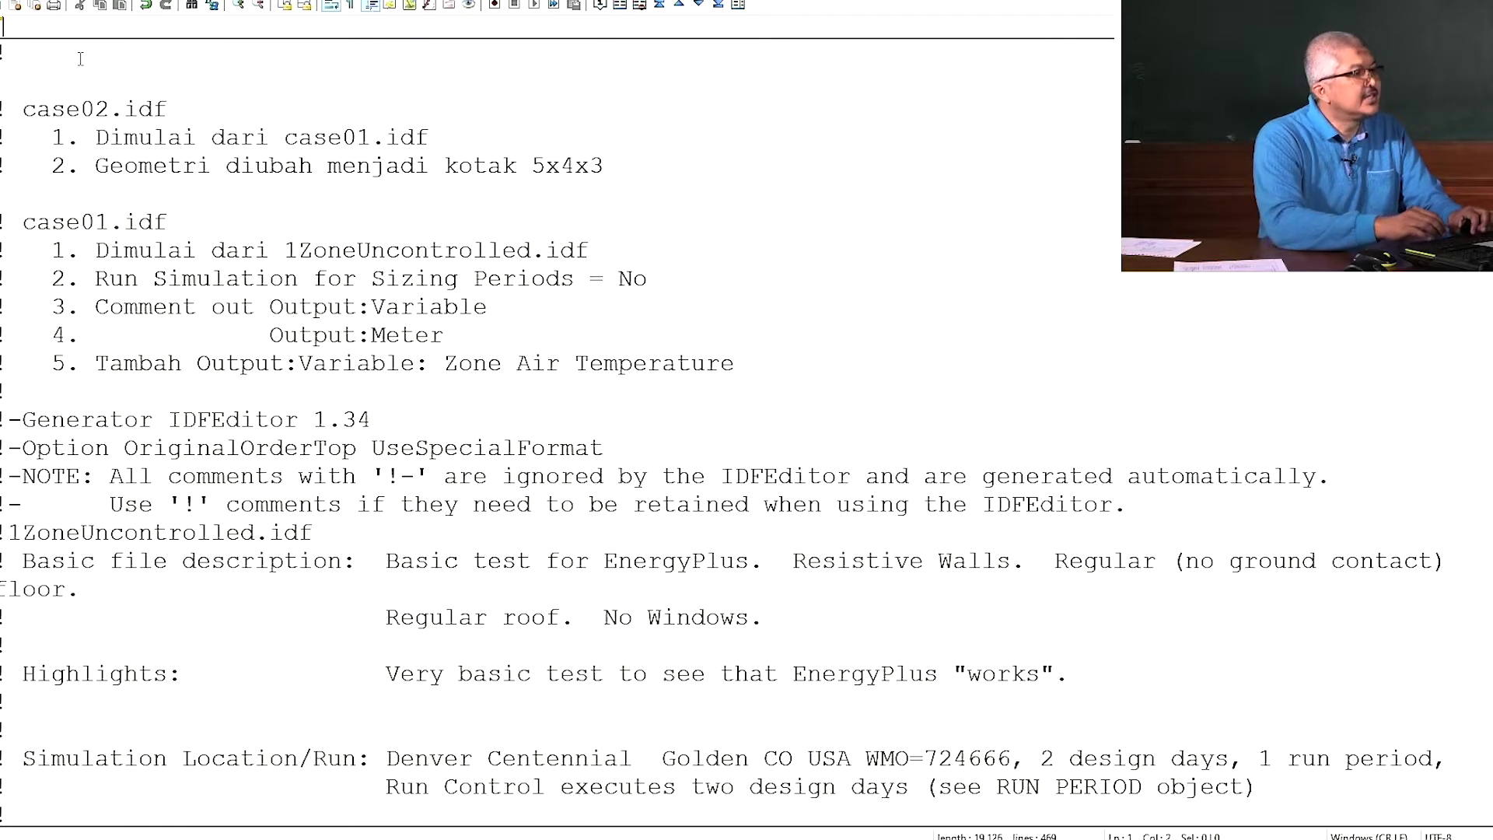
pyautogui.write(' case03')
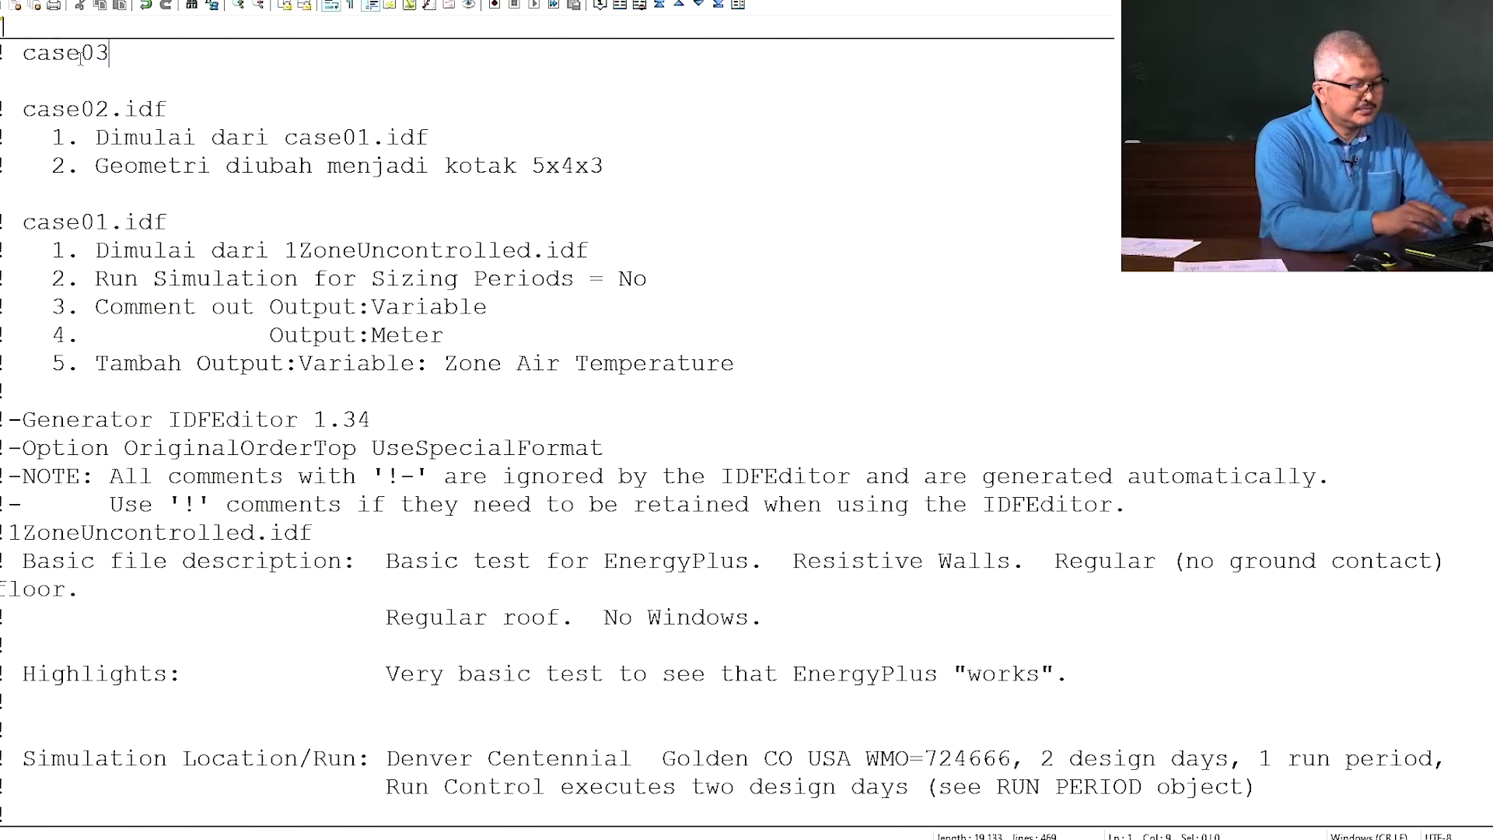
pyautogui.write('.idf')
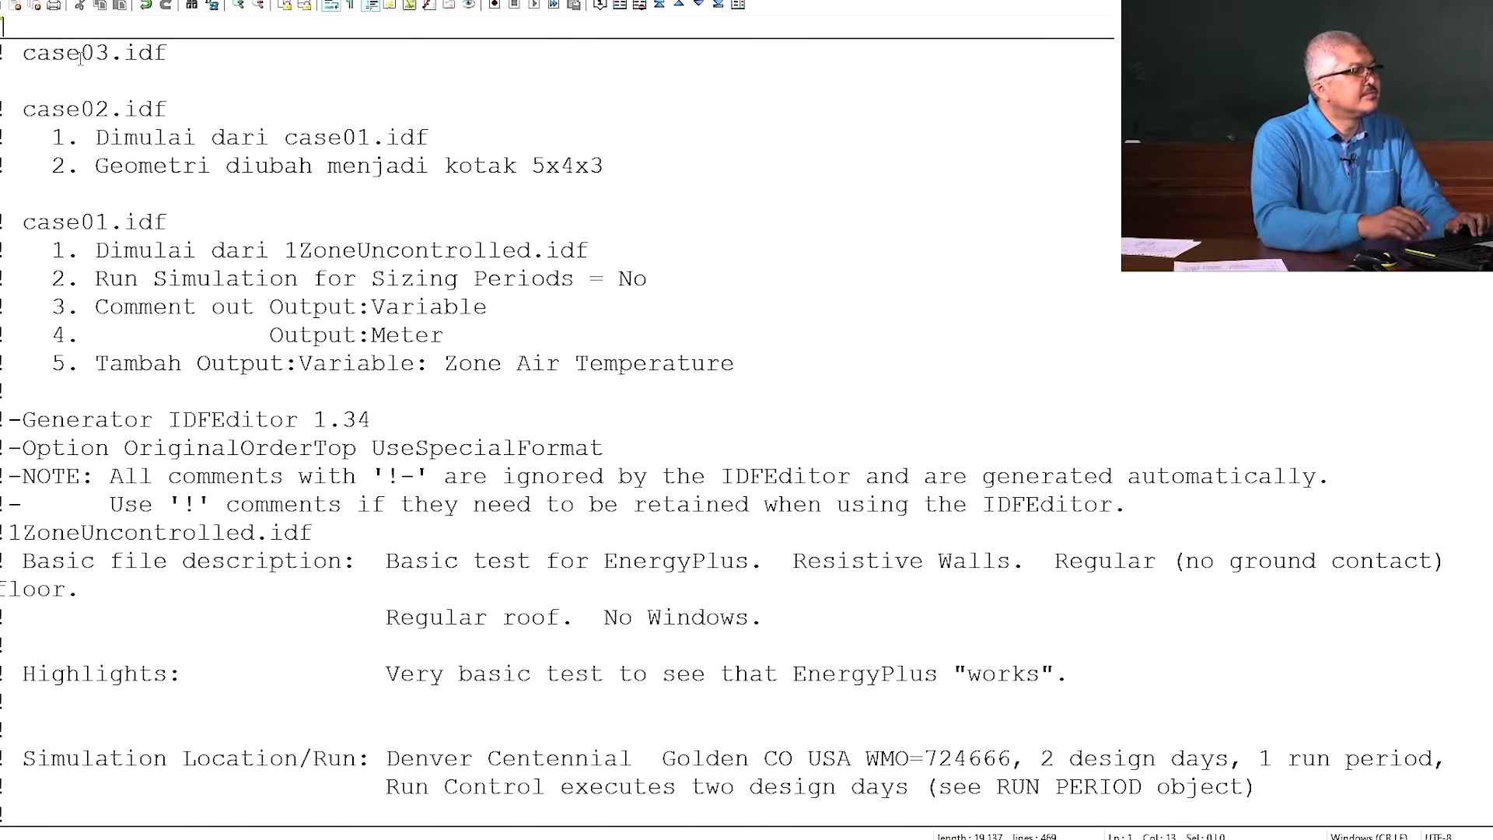
# - Add the first commented note "1. dimulai dari case02.idf" under the case03.idf heading
pyautogui.press('Return')
pyautogui.write('! ')
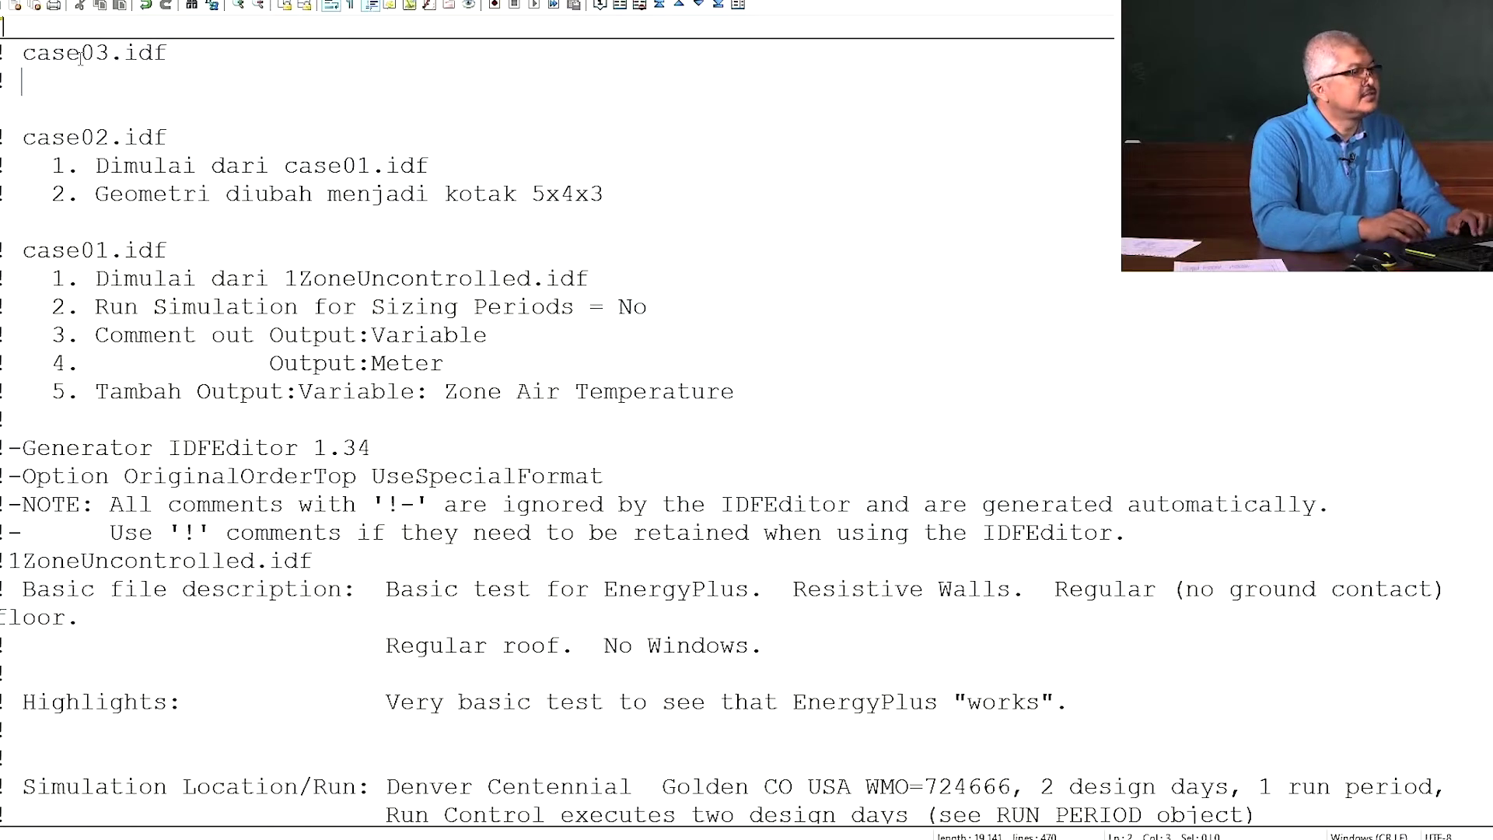
pyautogui.write('  1. diml')
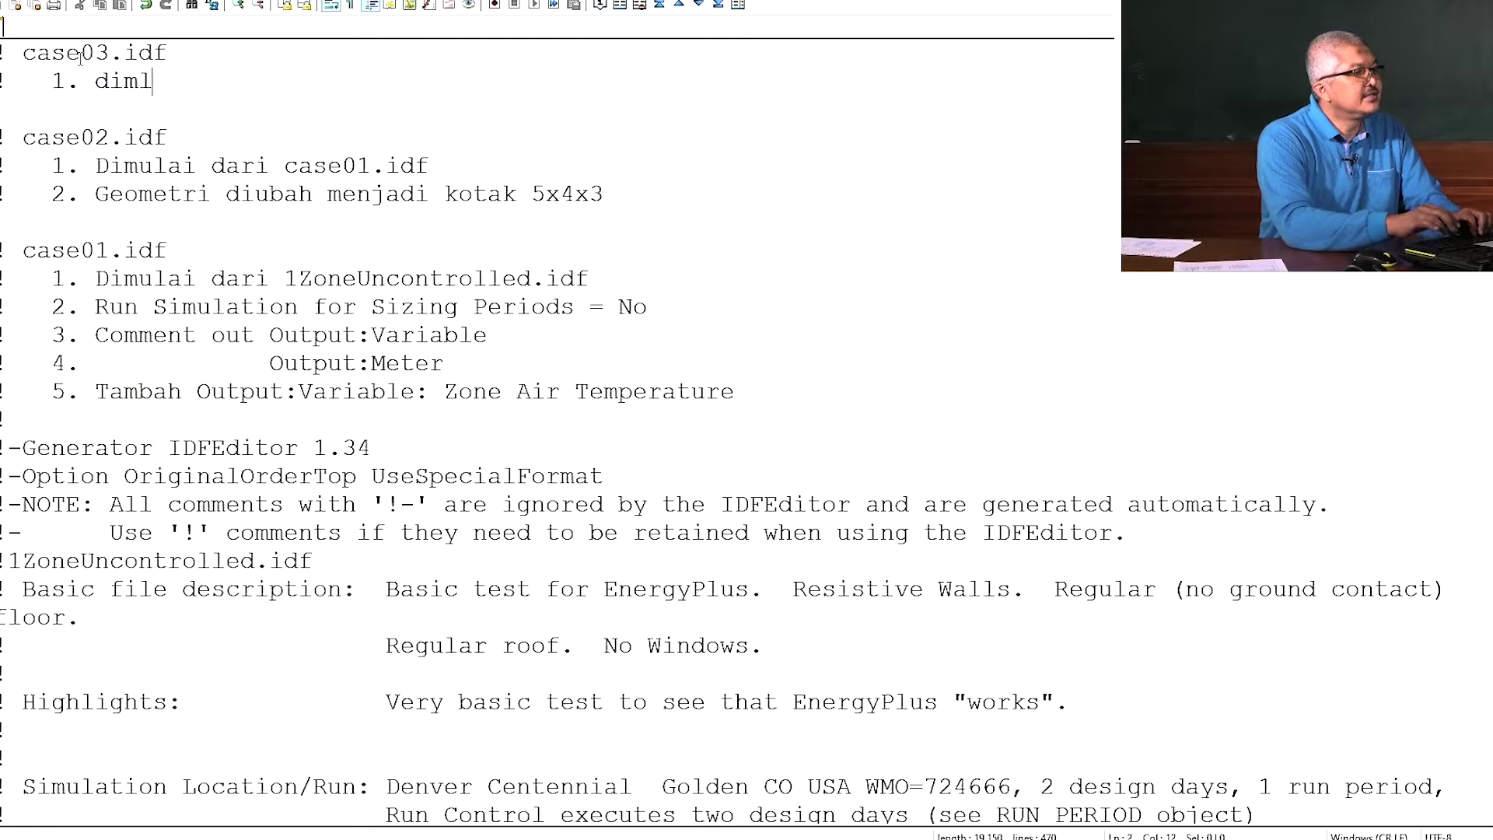
pyautogui.press('BackSpace')
pyautogui.write('u')
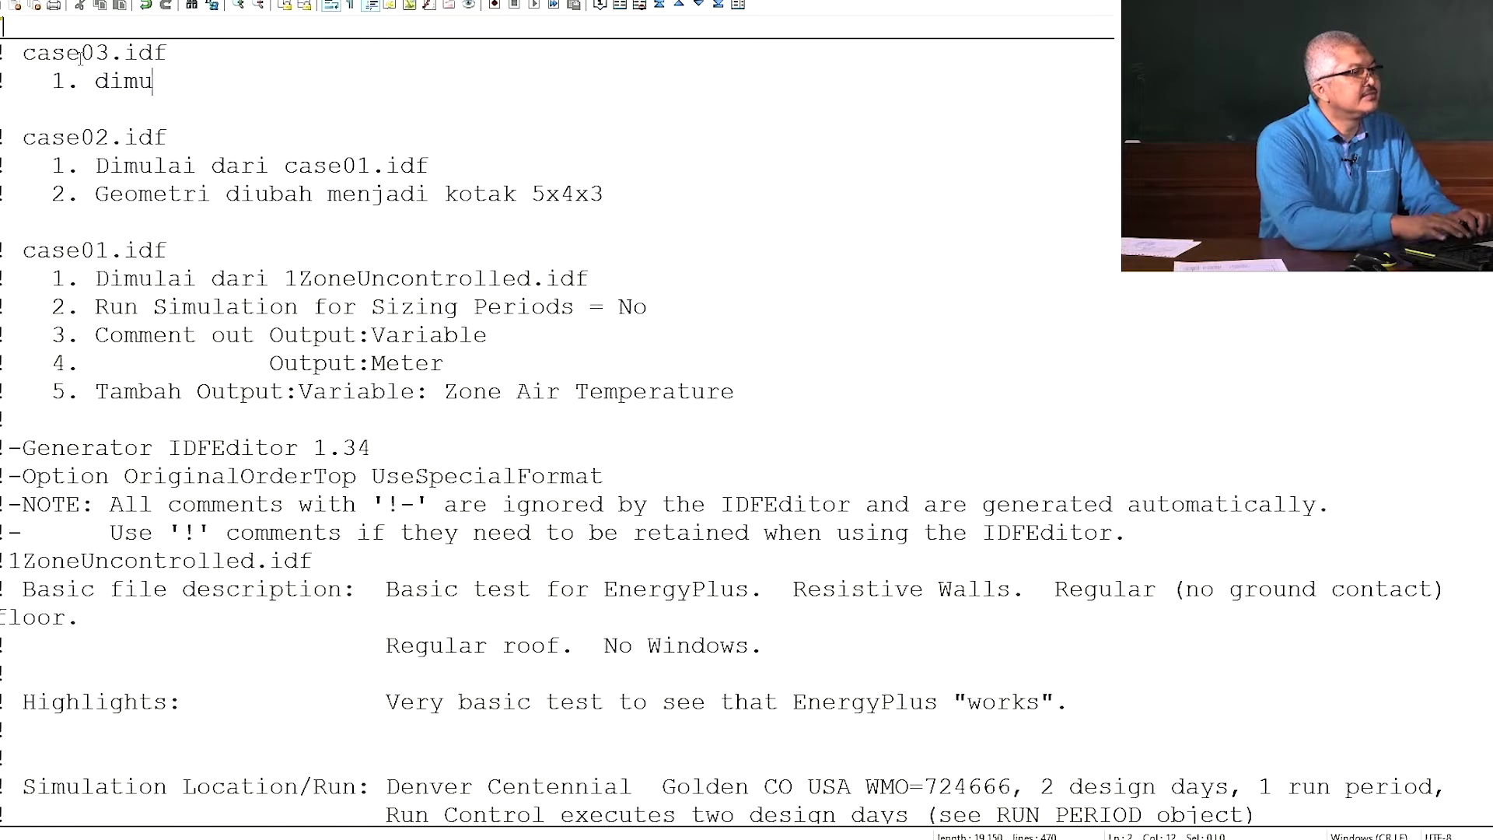
pyautogui.write('lai dari case')
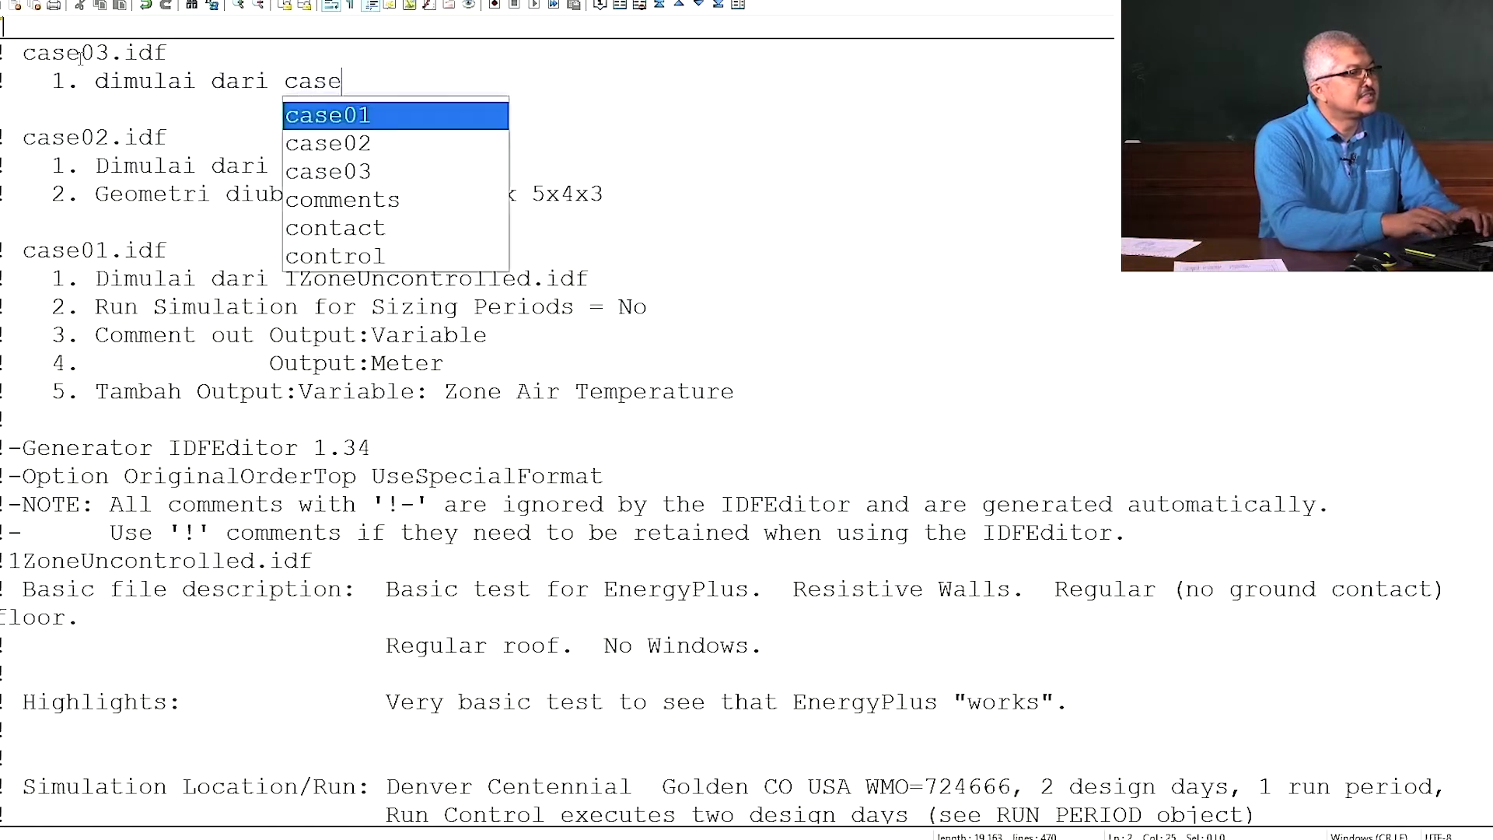
pyautogui.write('02.idf')
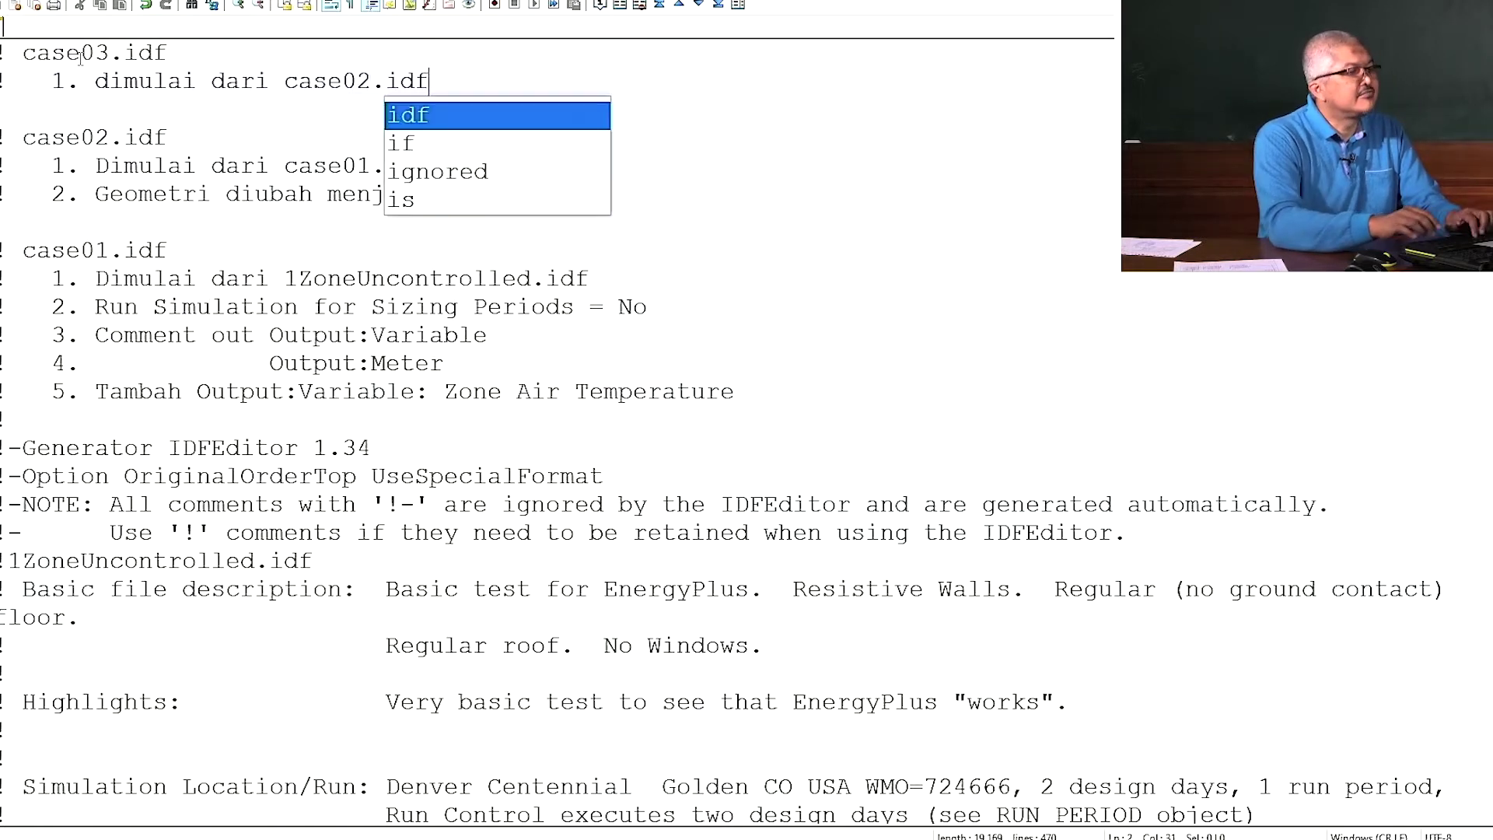
# - Add the second commented note "2. menambah material: plesteran dan bata" to the case03.idf history
pyautogui.press('Return')
pyautogui.write('!   ')
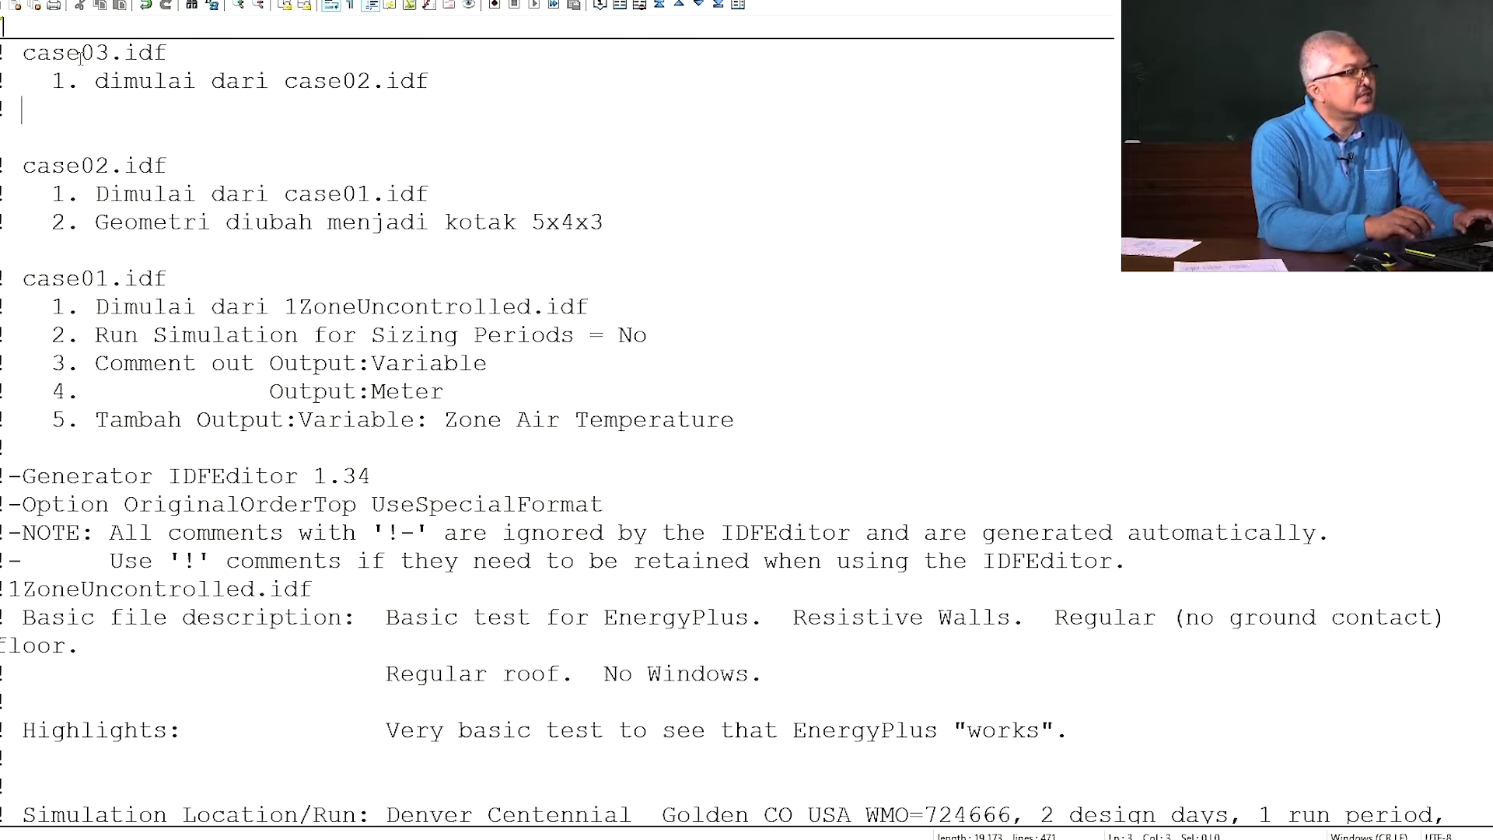
pyautogui.write('2.')
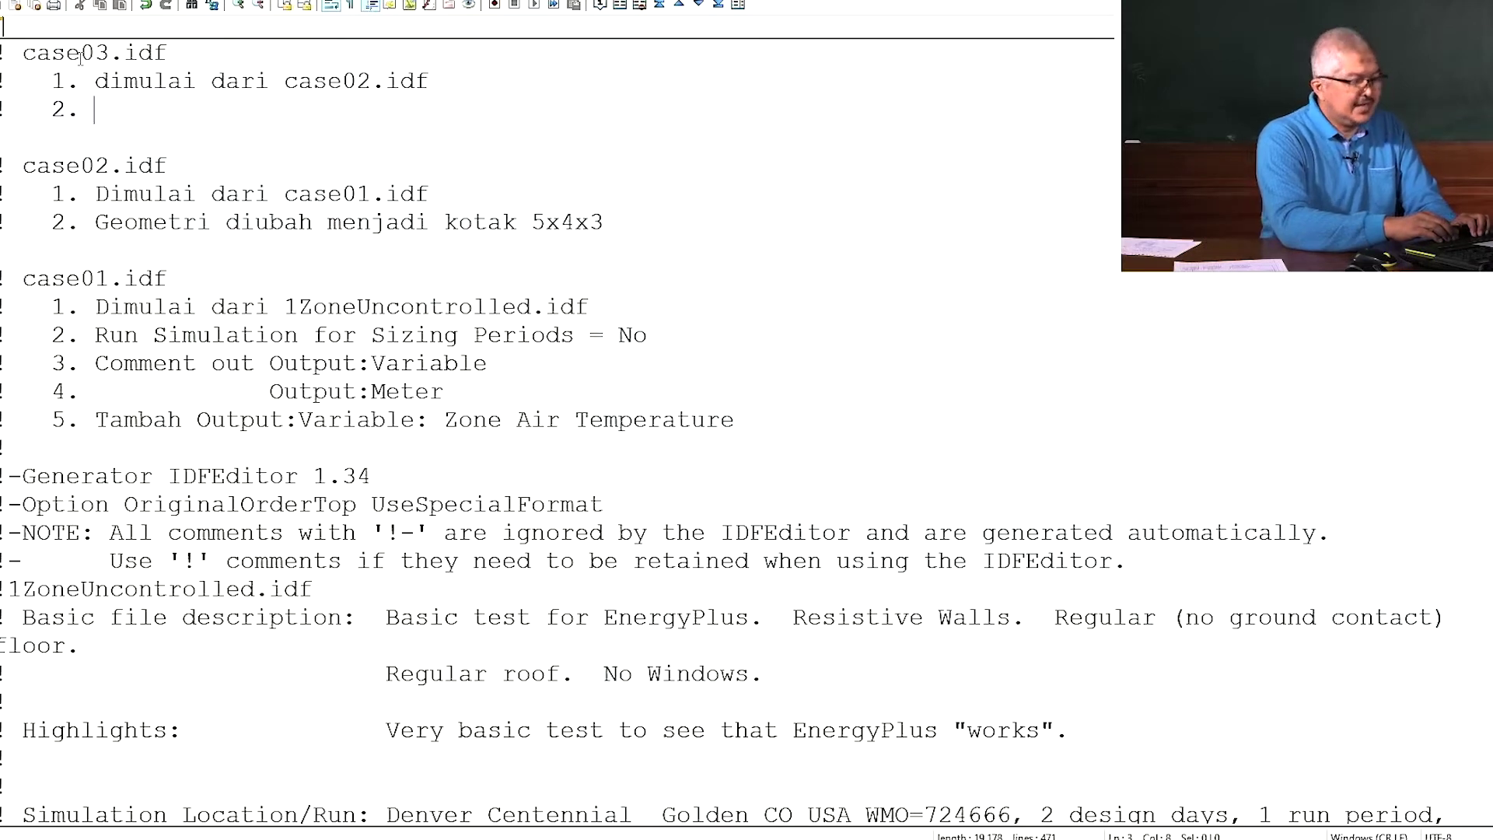
pyautogui.write('men')
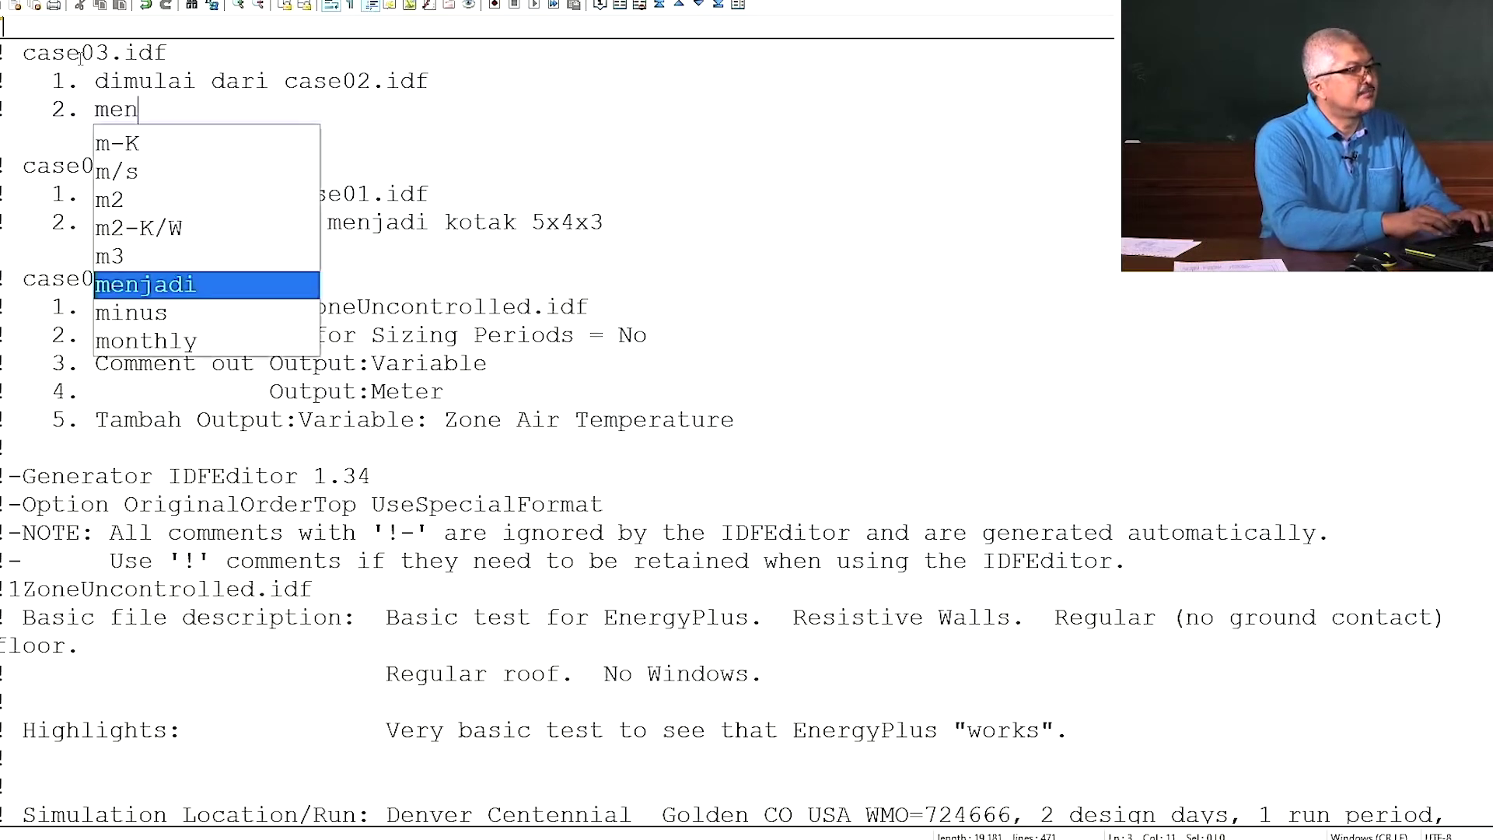
pyautogui.write('ambah mater')
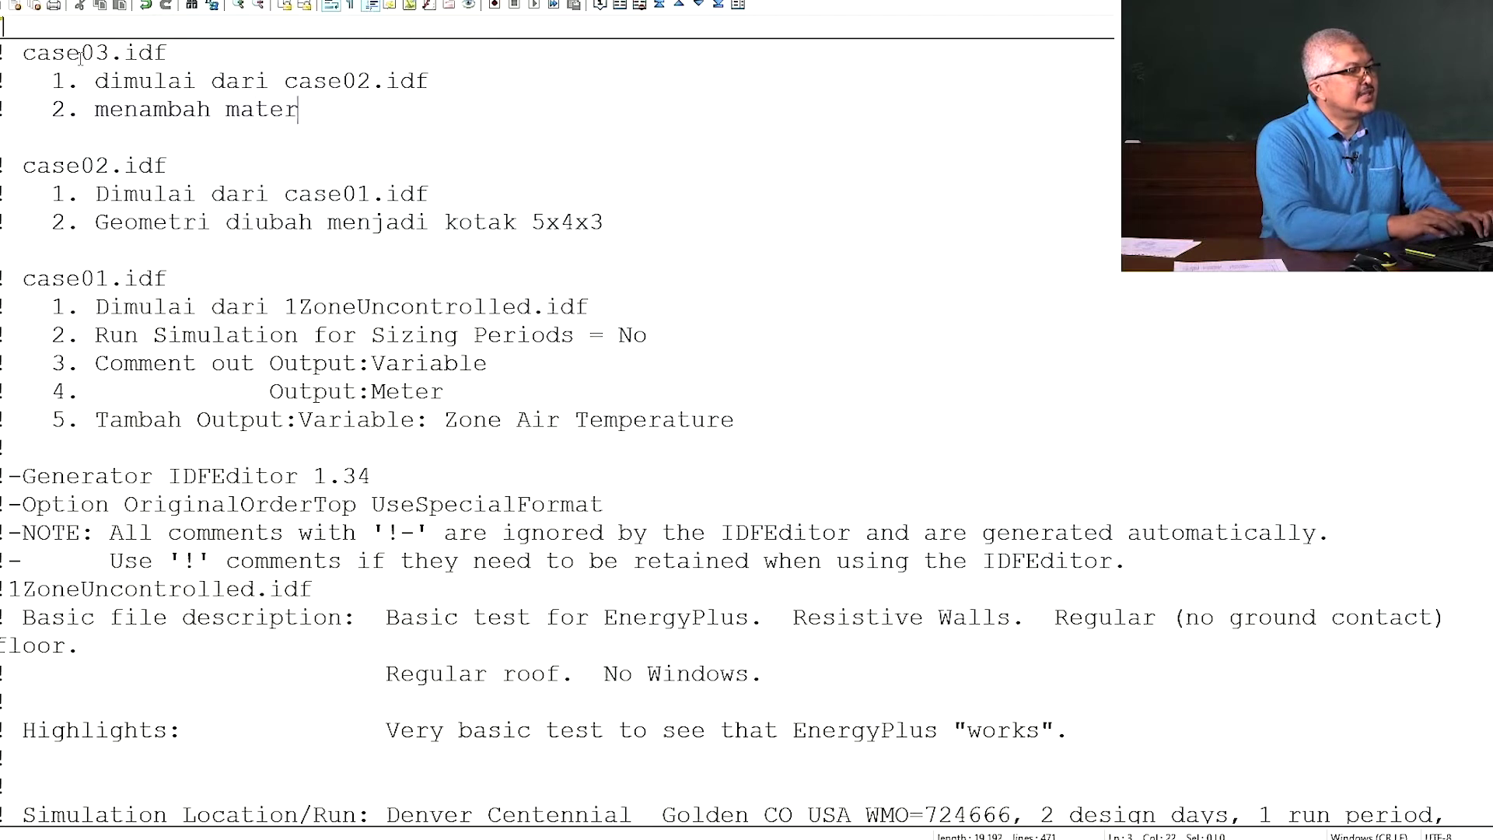
pyautogui.write('ial: ples')
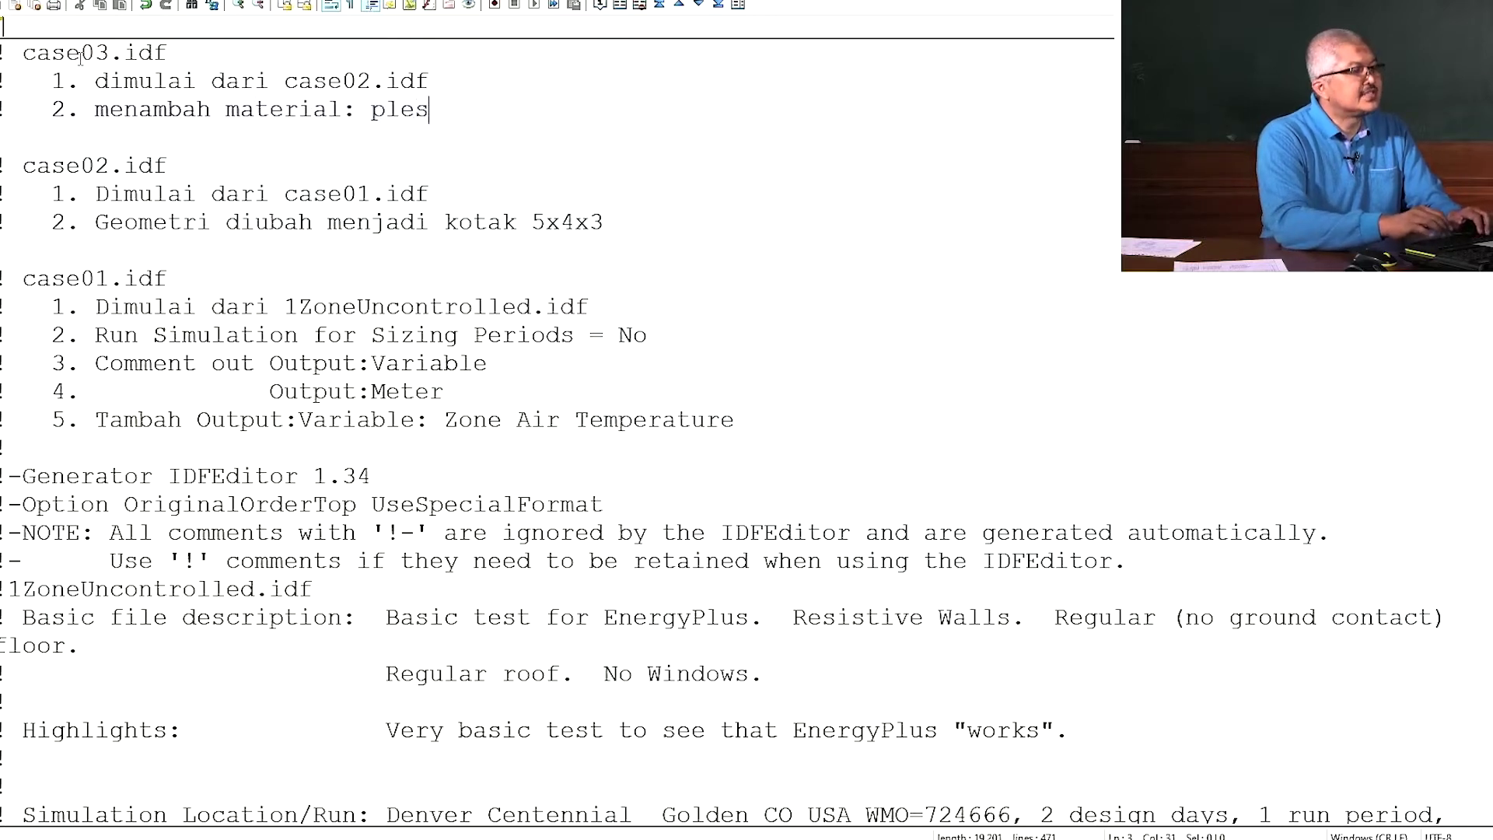
pyautogui.write('teran dan bata')
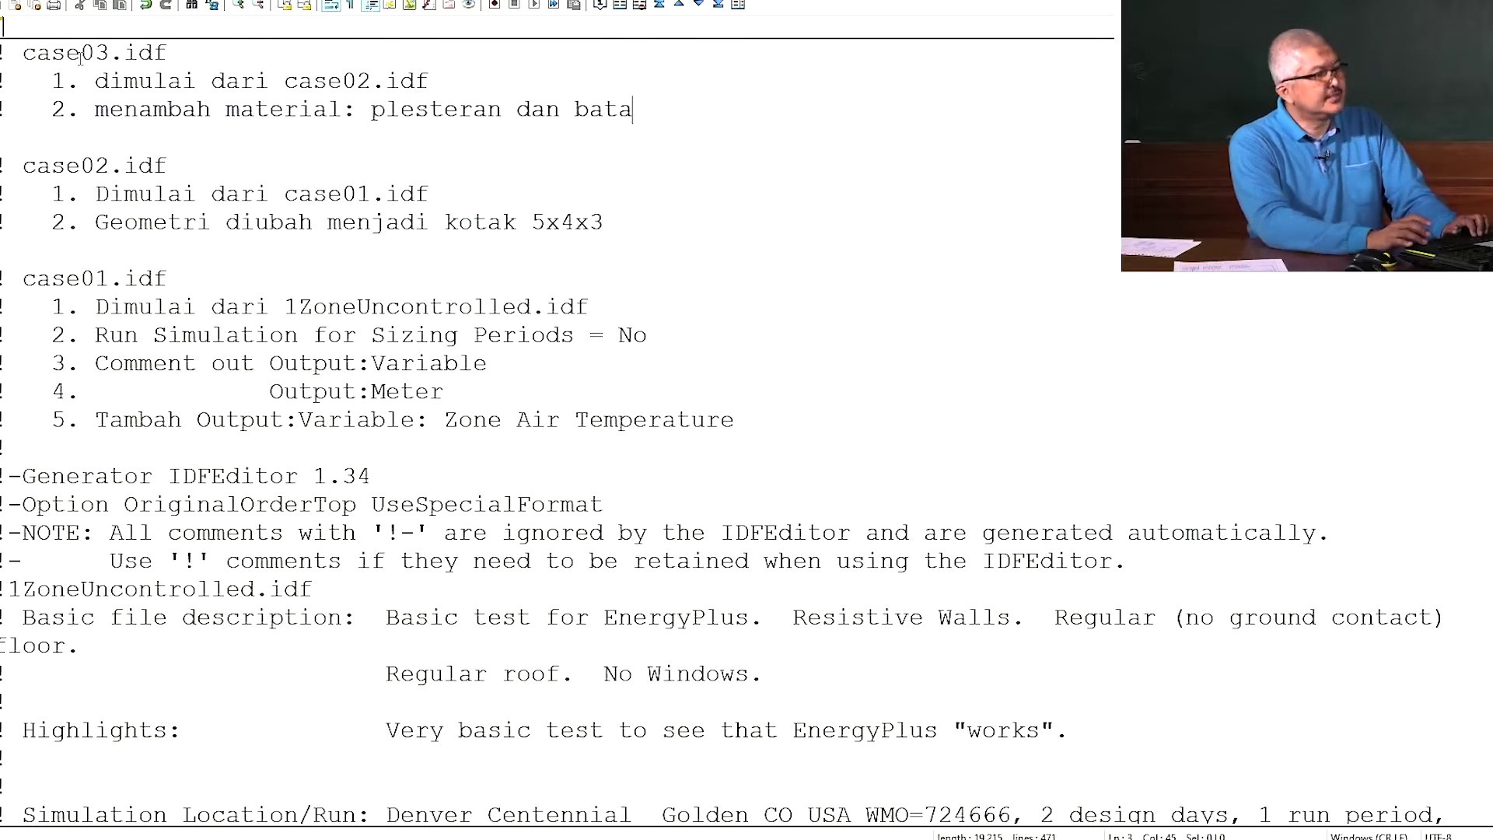
# - Add the third commented note "3. mengganti construction: R13WALL" to the case03.idf history
pyautogui.press('Return')
pyautogui.write('!')
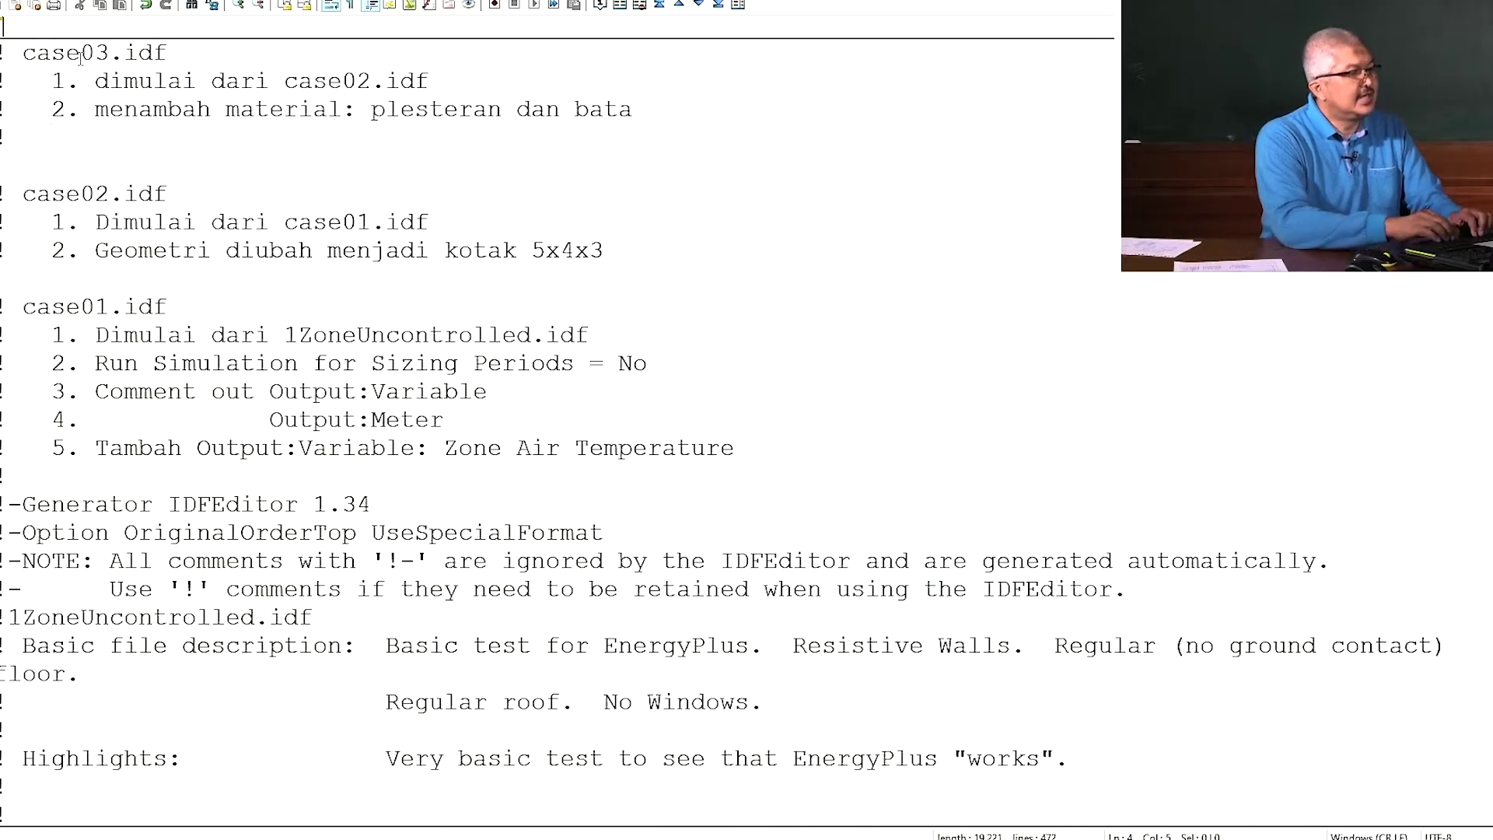
pyautogui.write('   3')
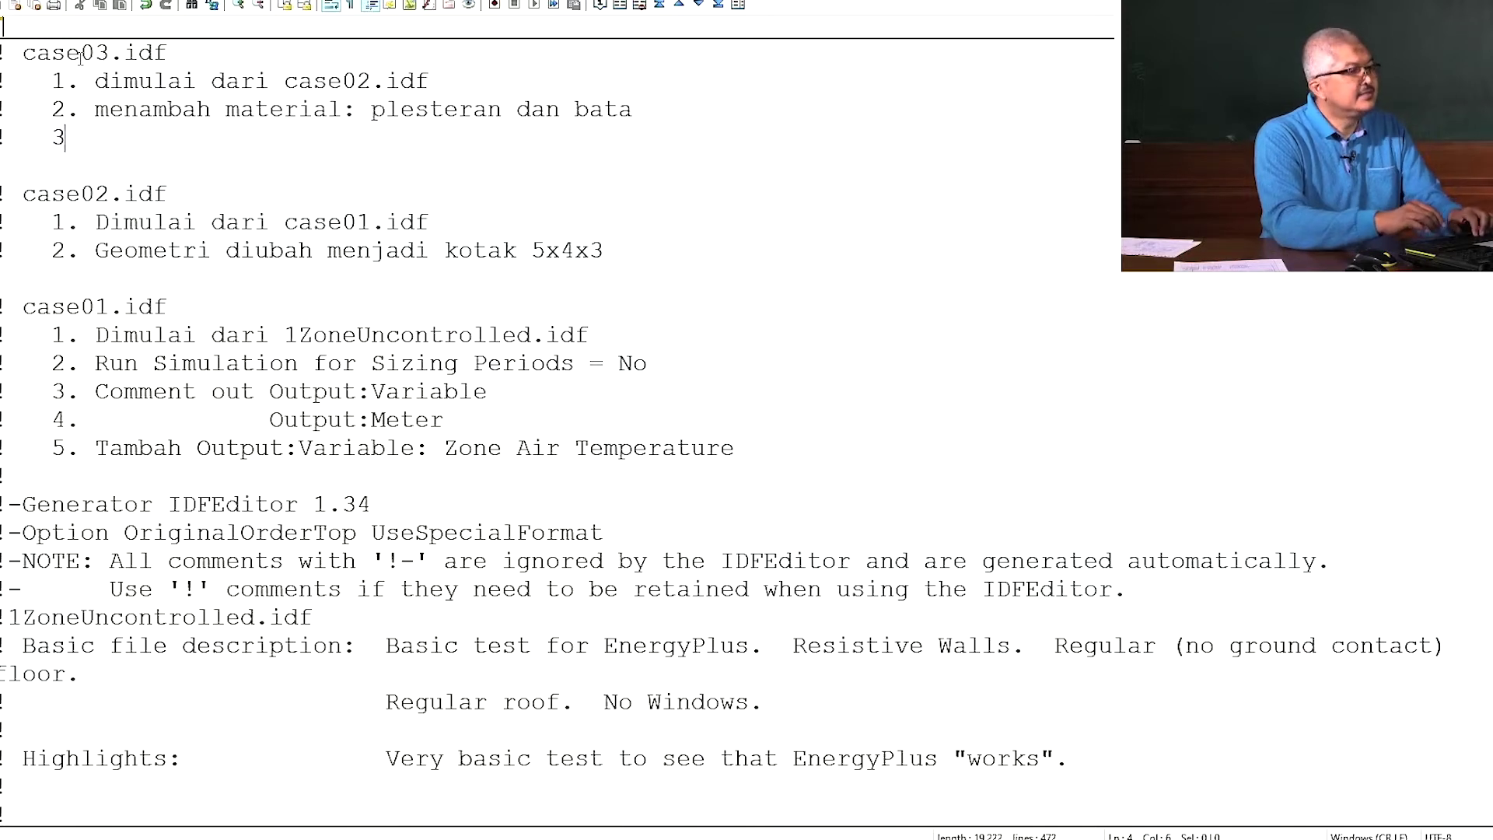
pyautogui.write('. mengganti ')
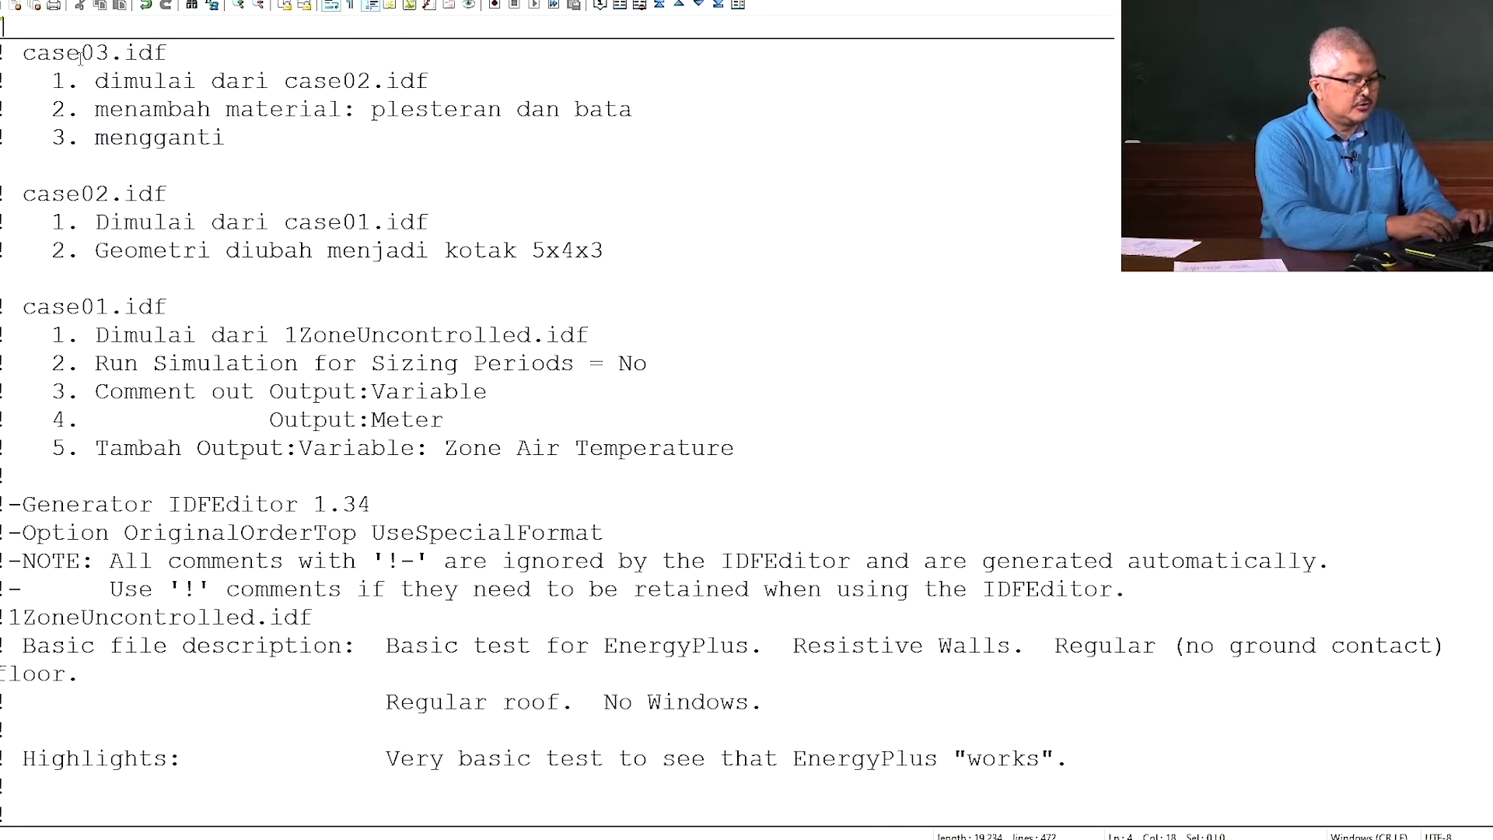
pyautogui.write('construction')
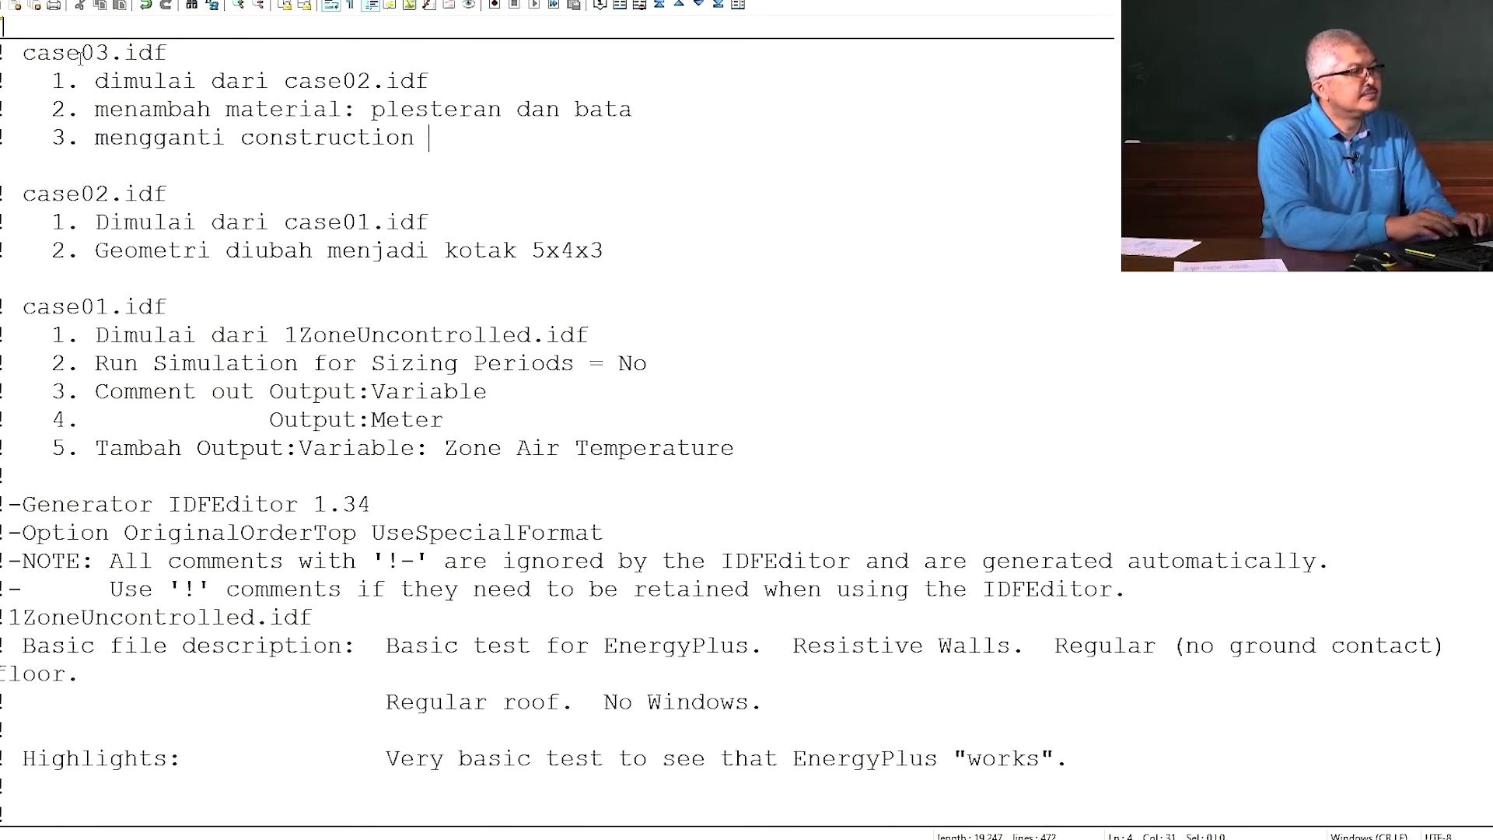
pyautogui.press('BackSpace')
pyautogui.write(': R1')
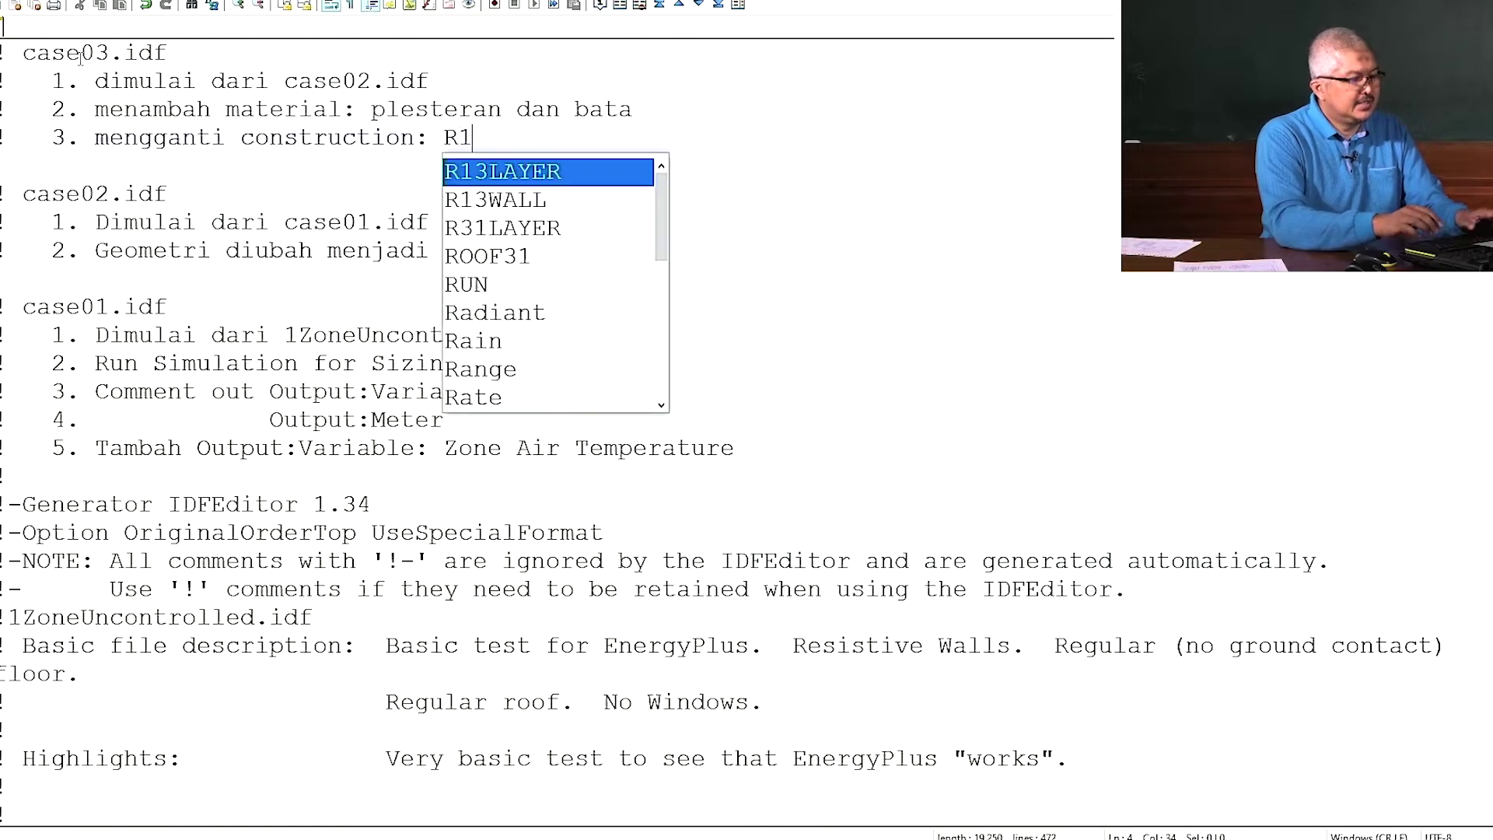
pyautogui.write('3Wa')
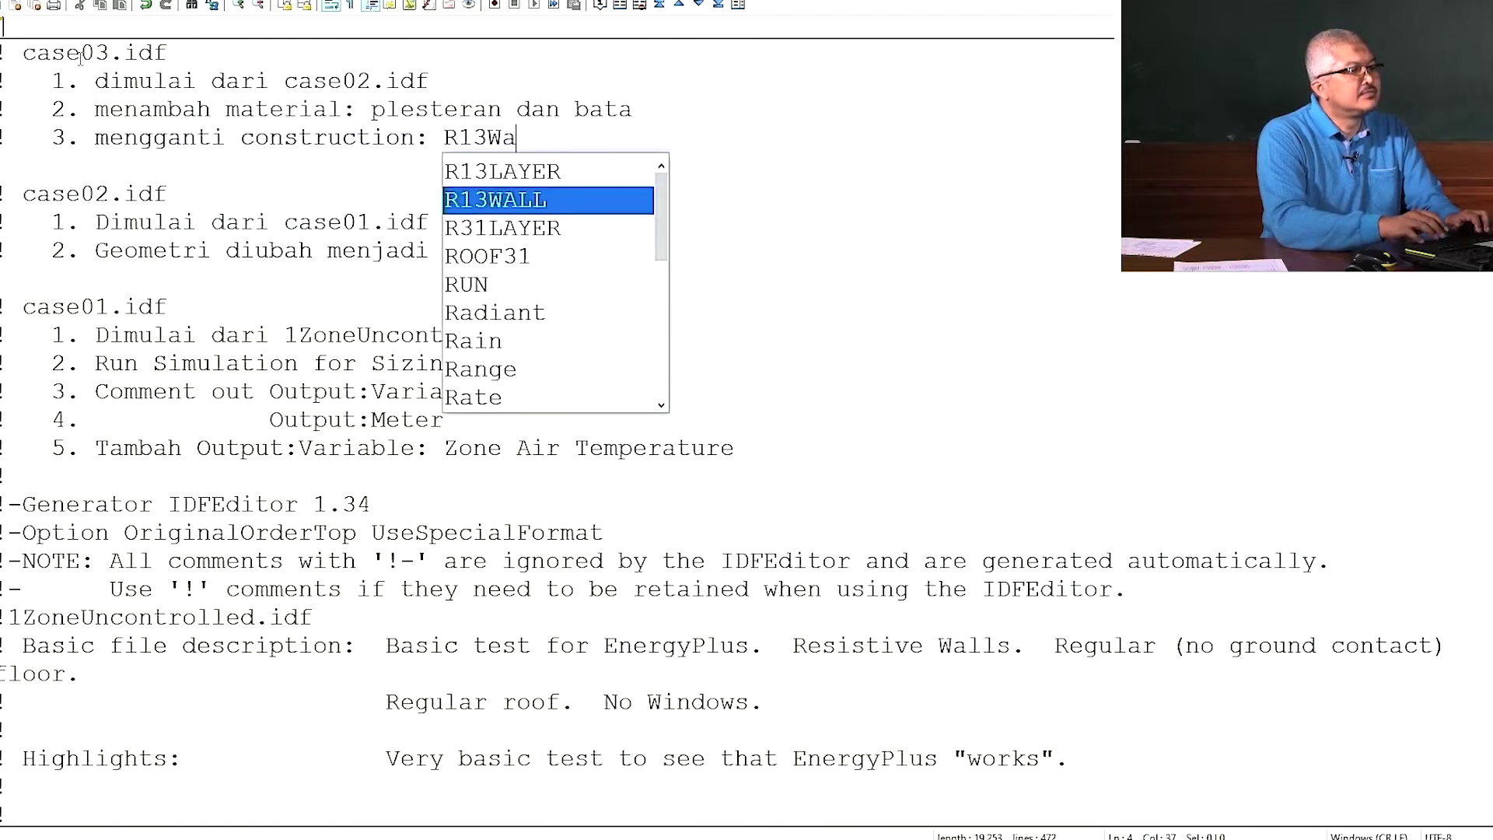
pyautogui.press('BackSpace')
pyautogui.write('ALL')
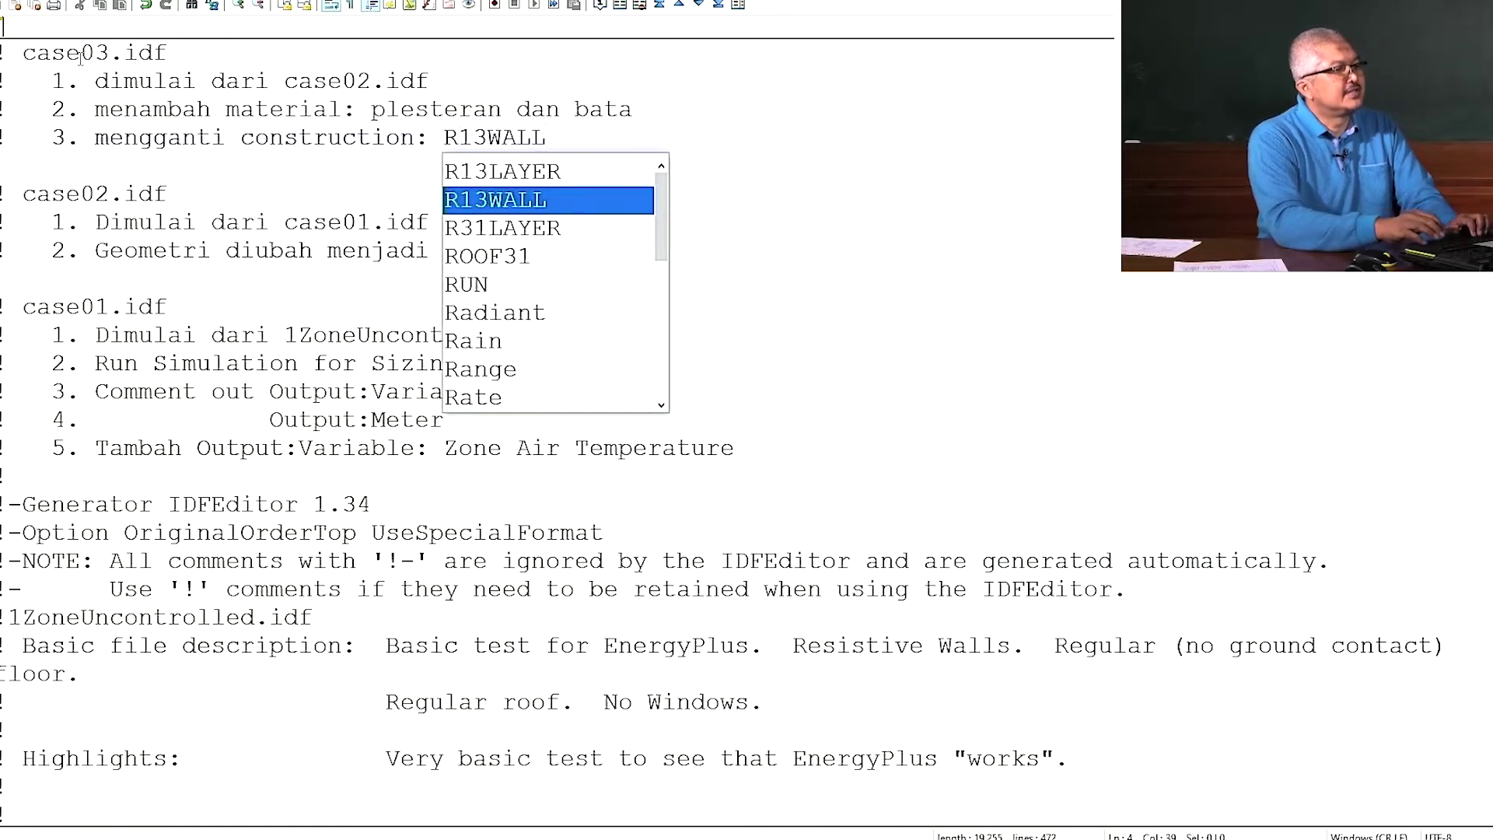
pyautogui.press('Escape')
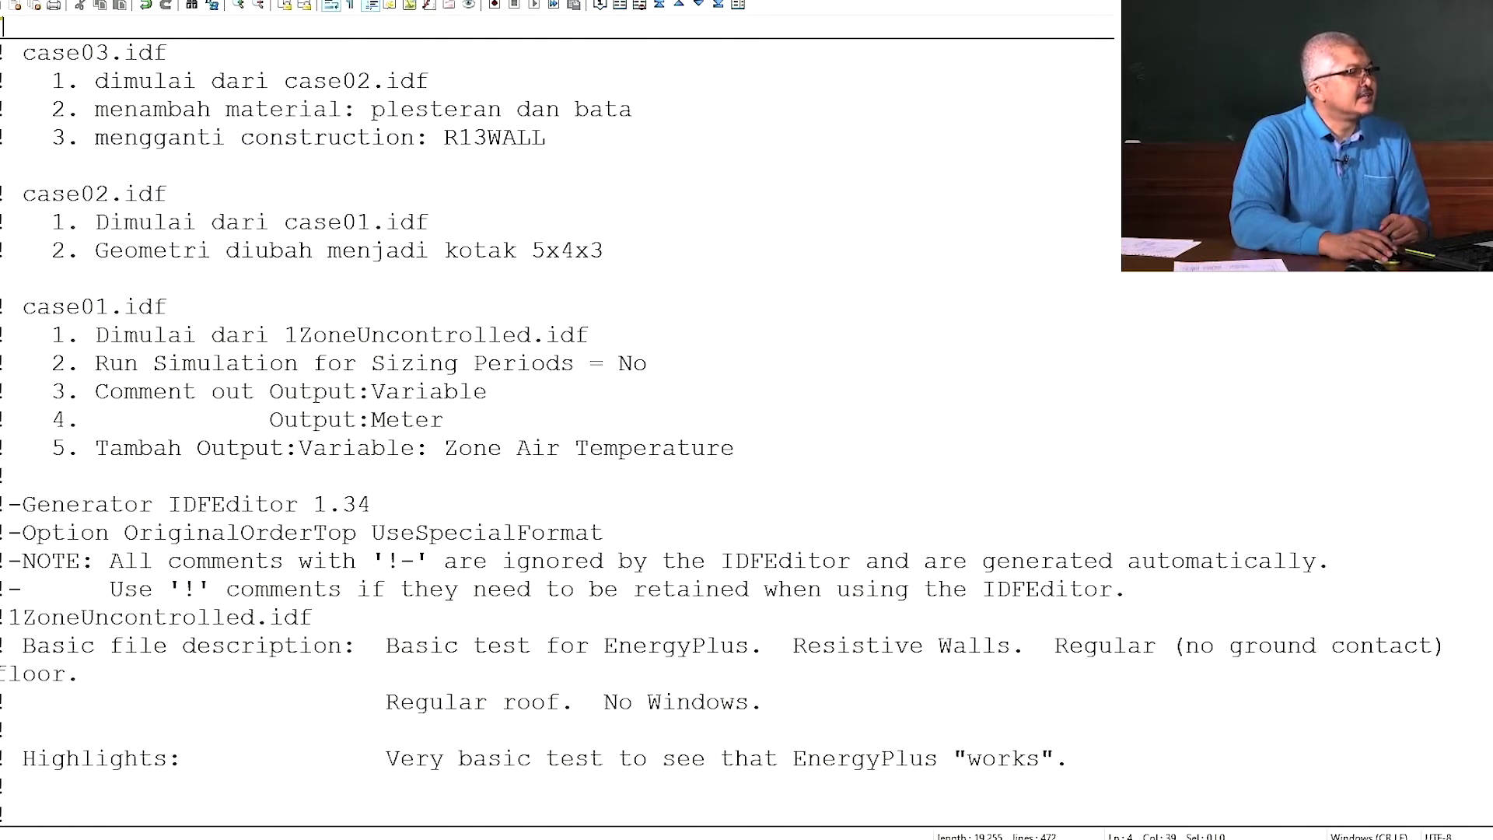
pyautogui.press('Up')
pyautogui.press('Home')
pyautogui.hotkey('shift', 'Down')
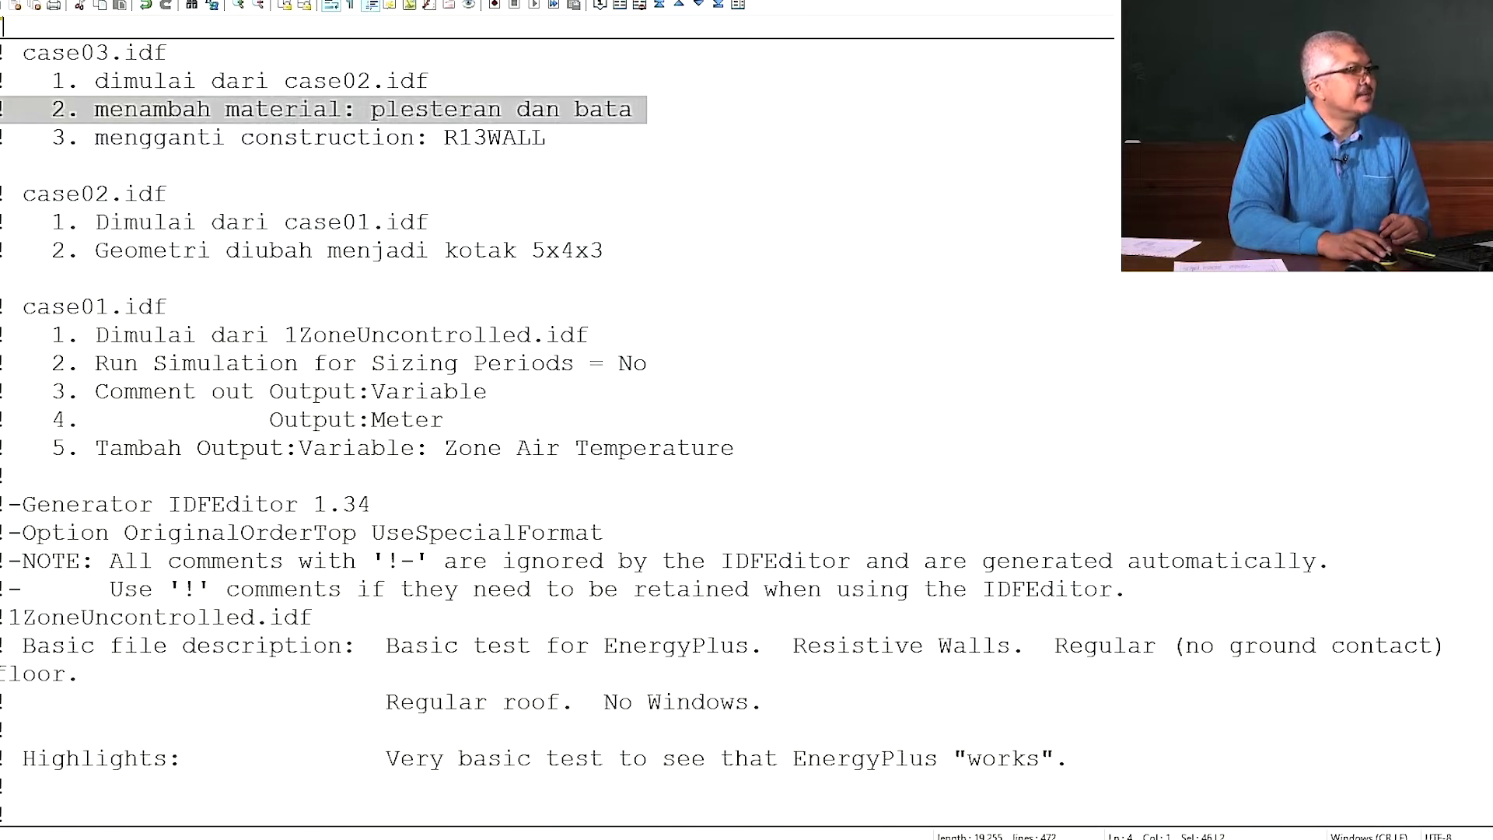
pyautogui.press('Right')
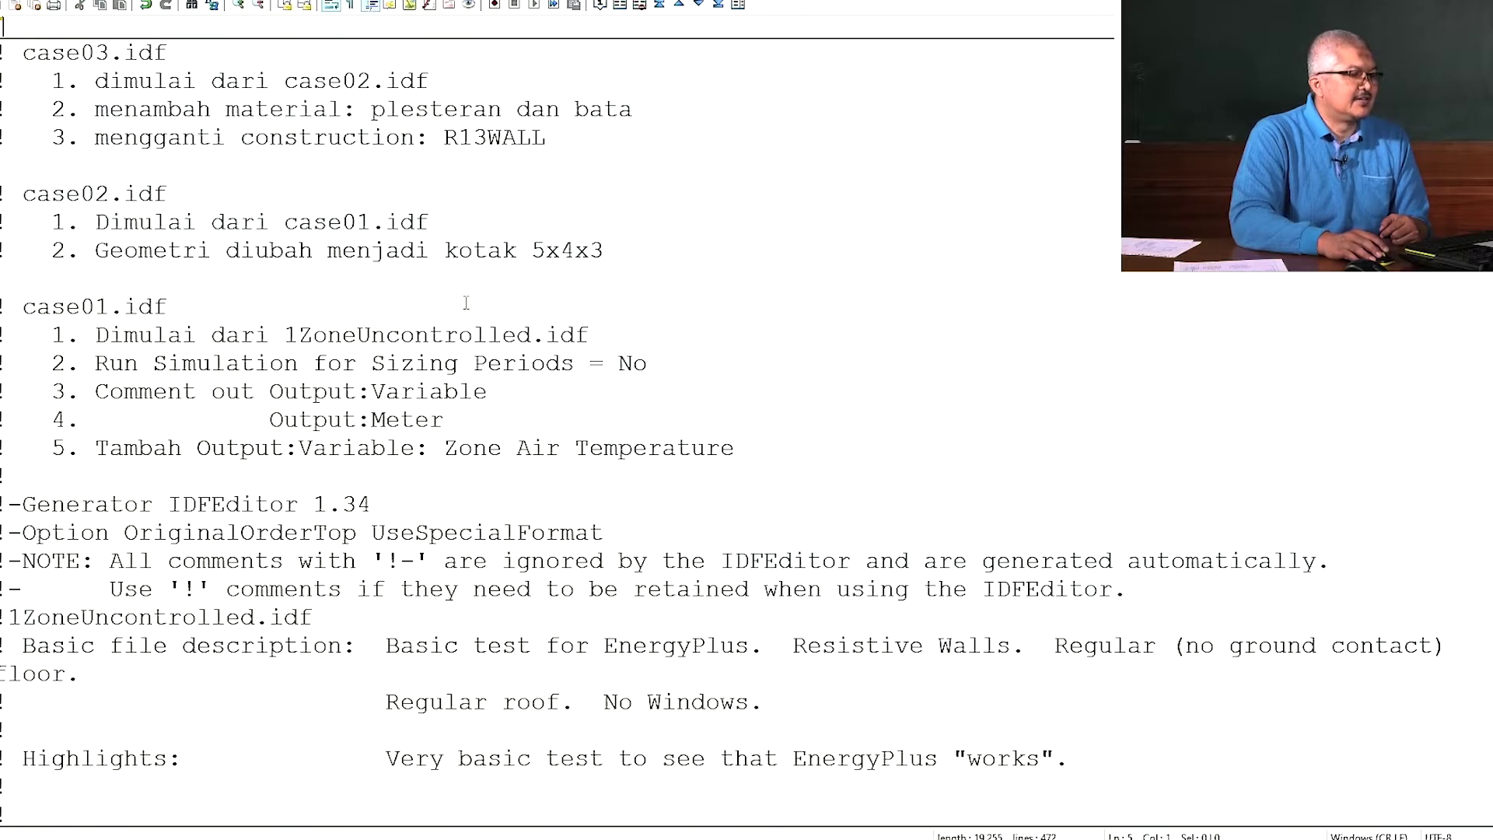
# - Open ASHRAE_2005_HOF_Materials.idf from the DataSets folder of EnergyPlusV9-5-0 for editing in Notepad++
pyautogui.moveTo(365, 839)
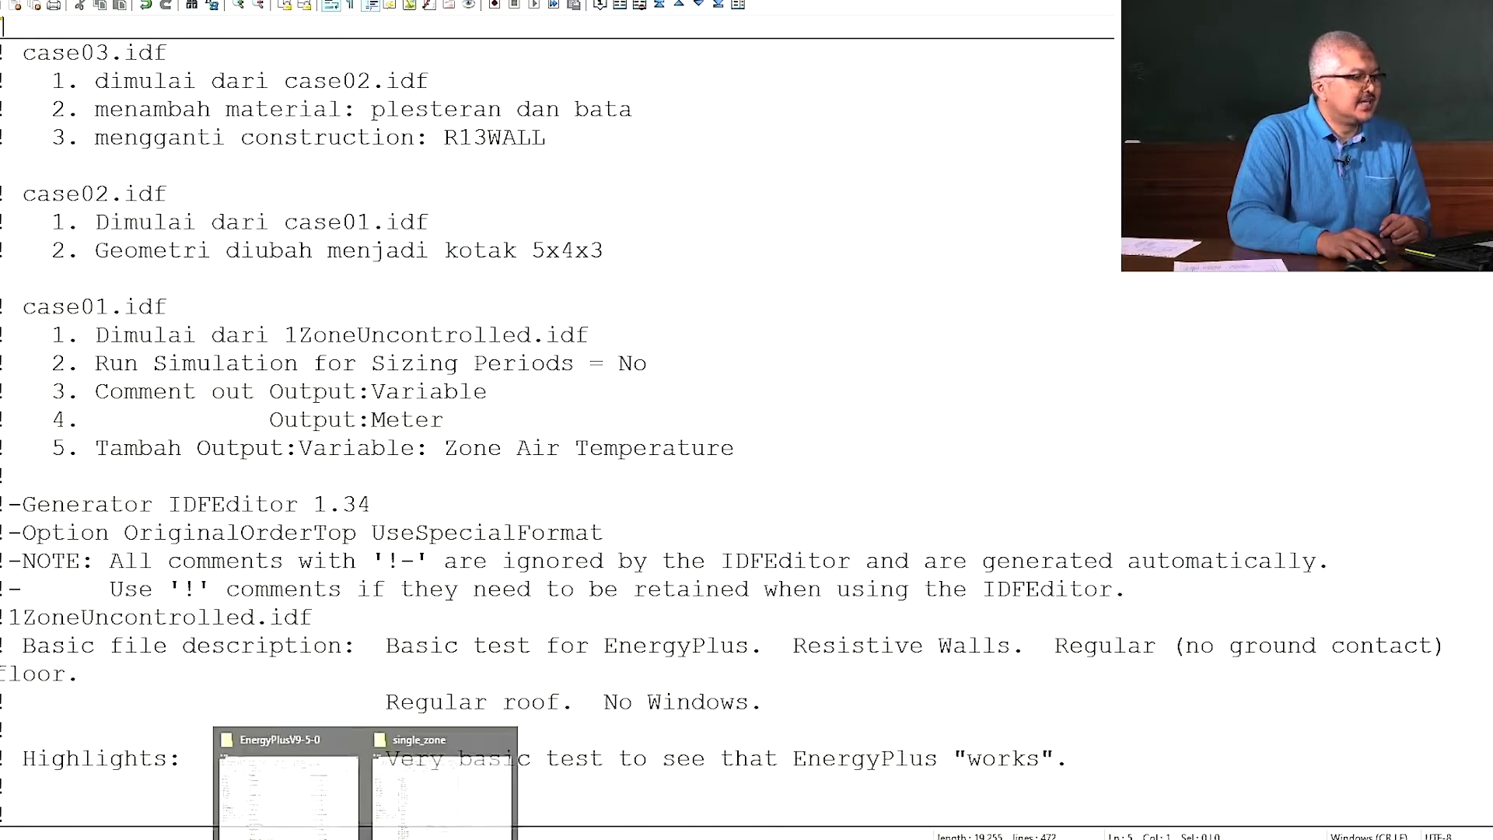
pyautogui.click(300, 789)
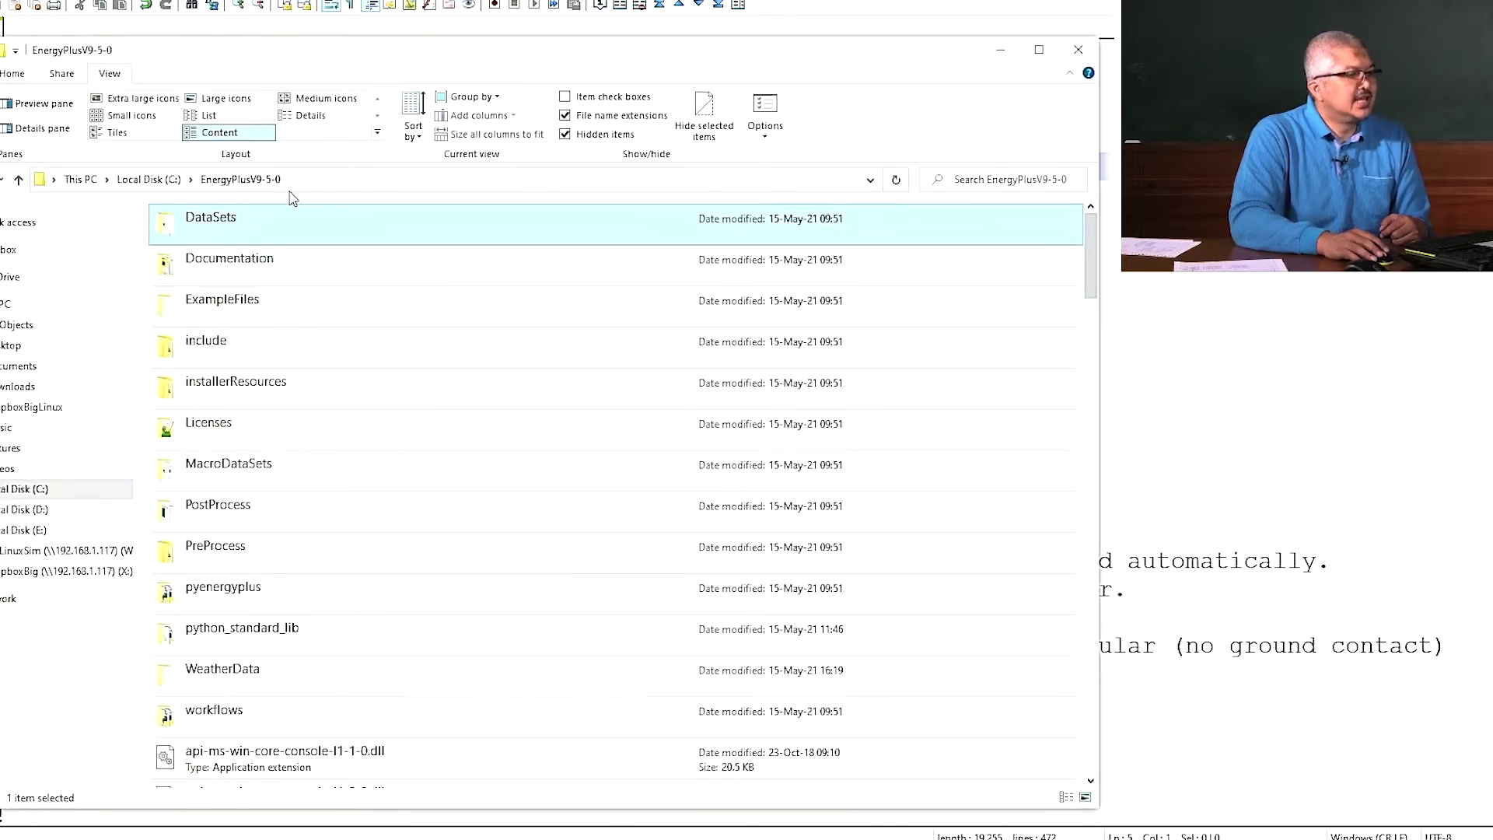
pyautogui.doubleClick(274, 228)
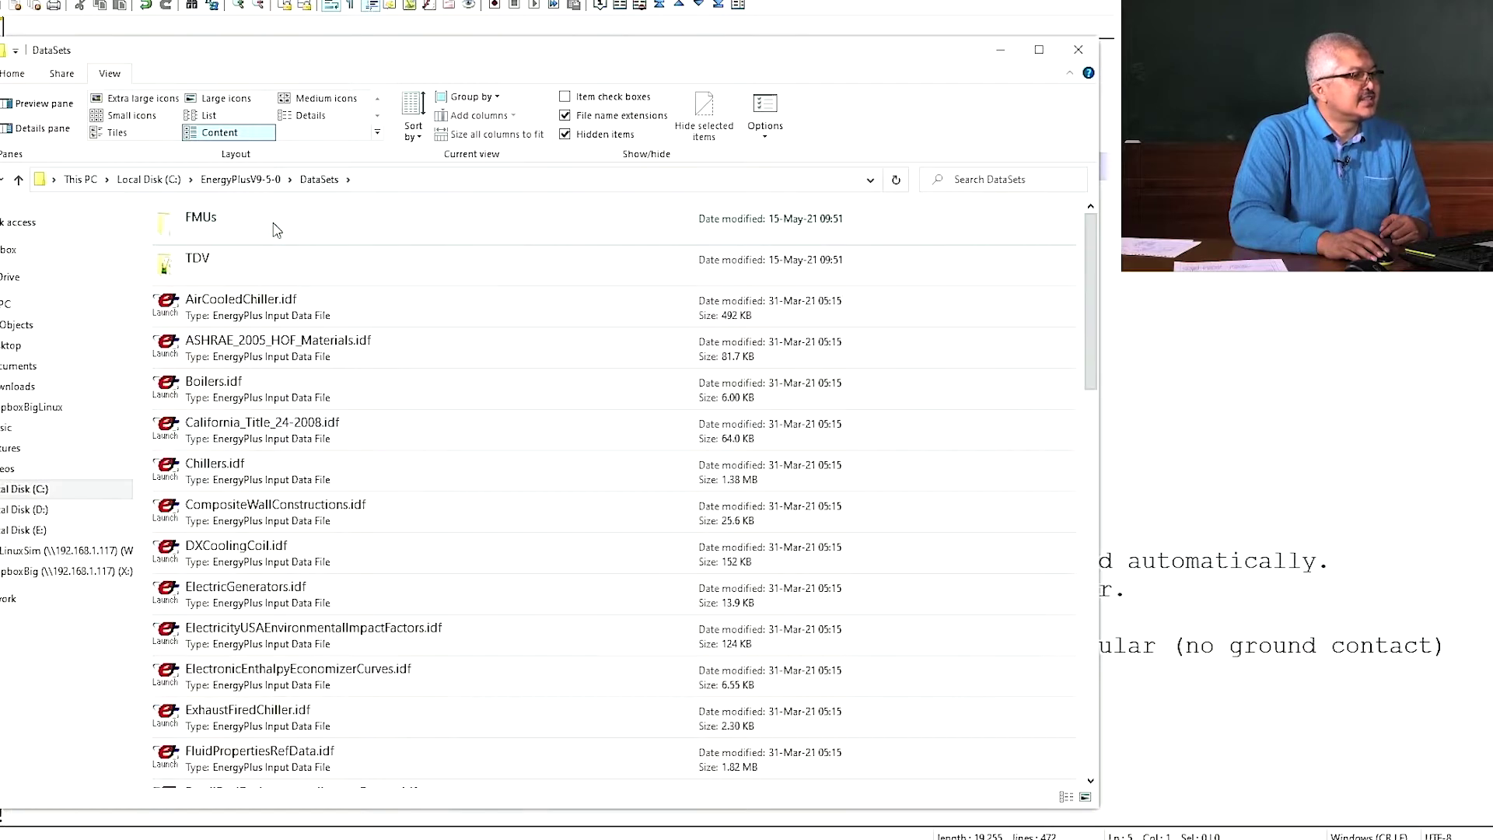
pyautogui.click(298, 358)
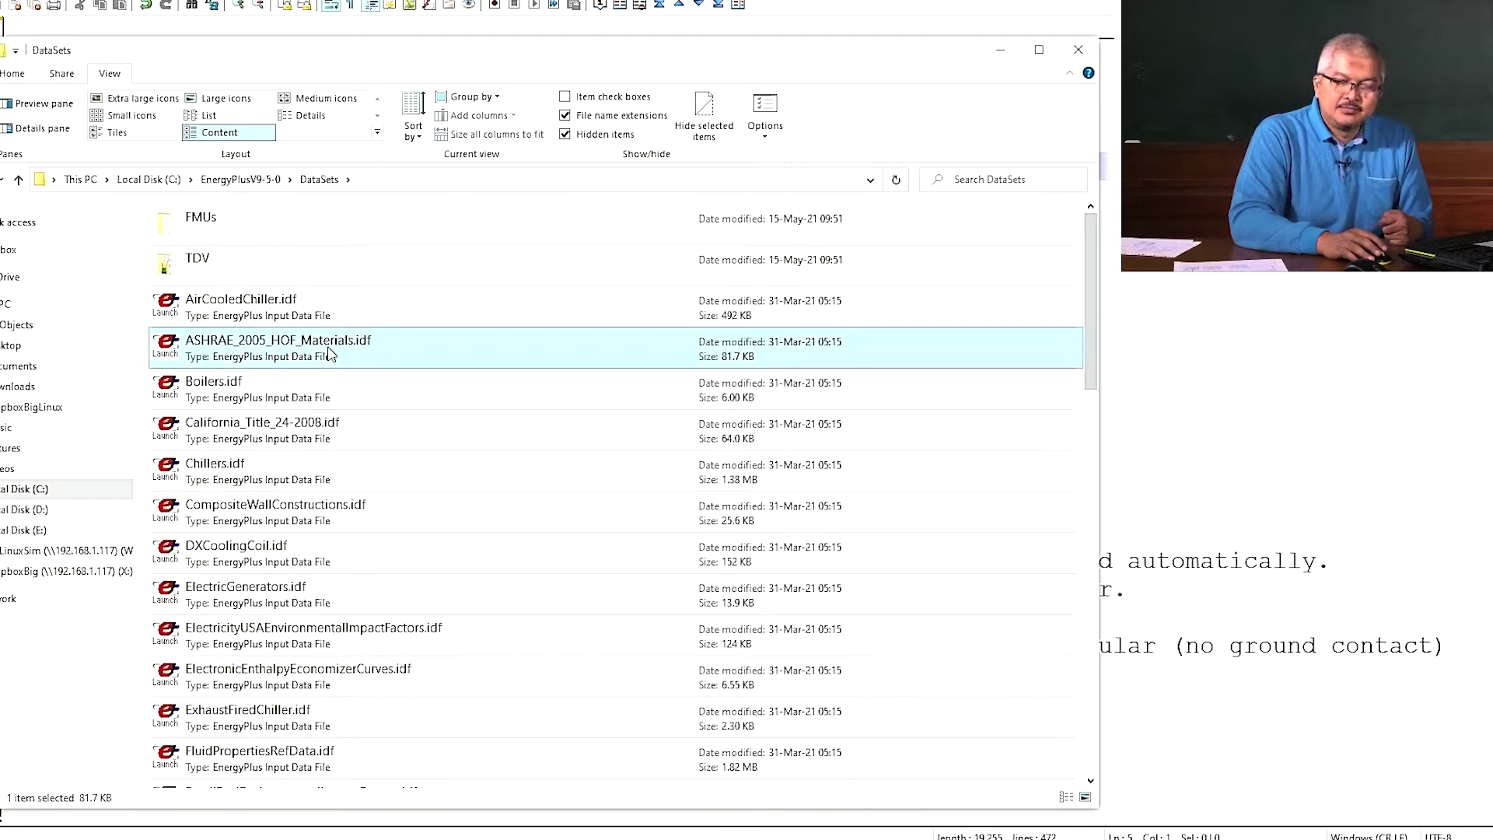
pyautogui.rightClick(330, 354)
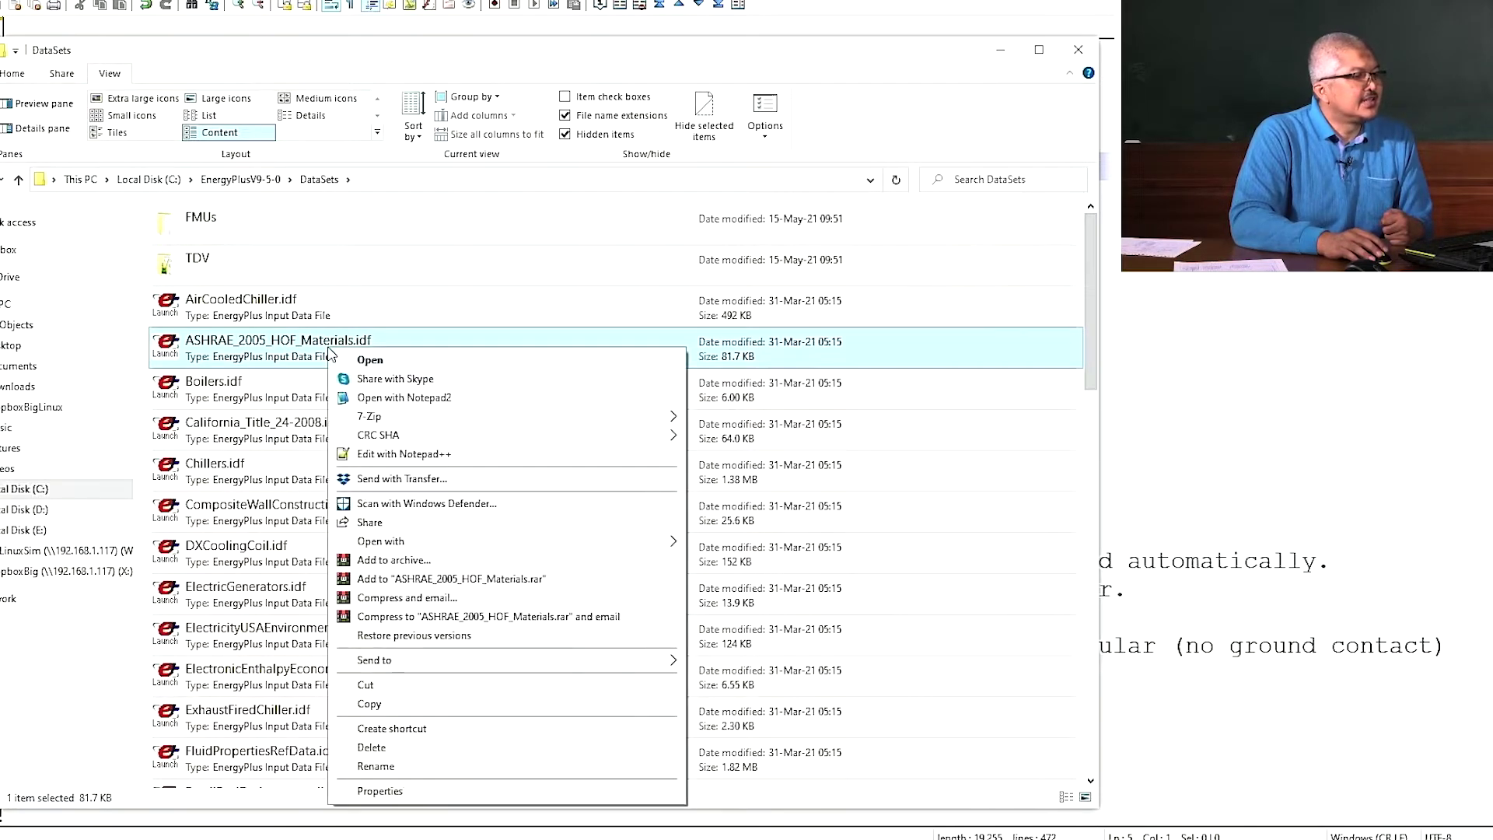
pyautogui.click(380, 456)
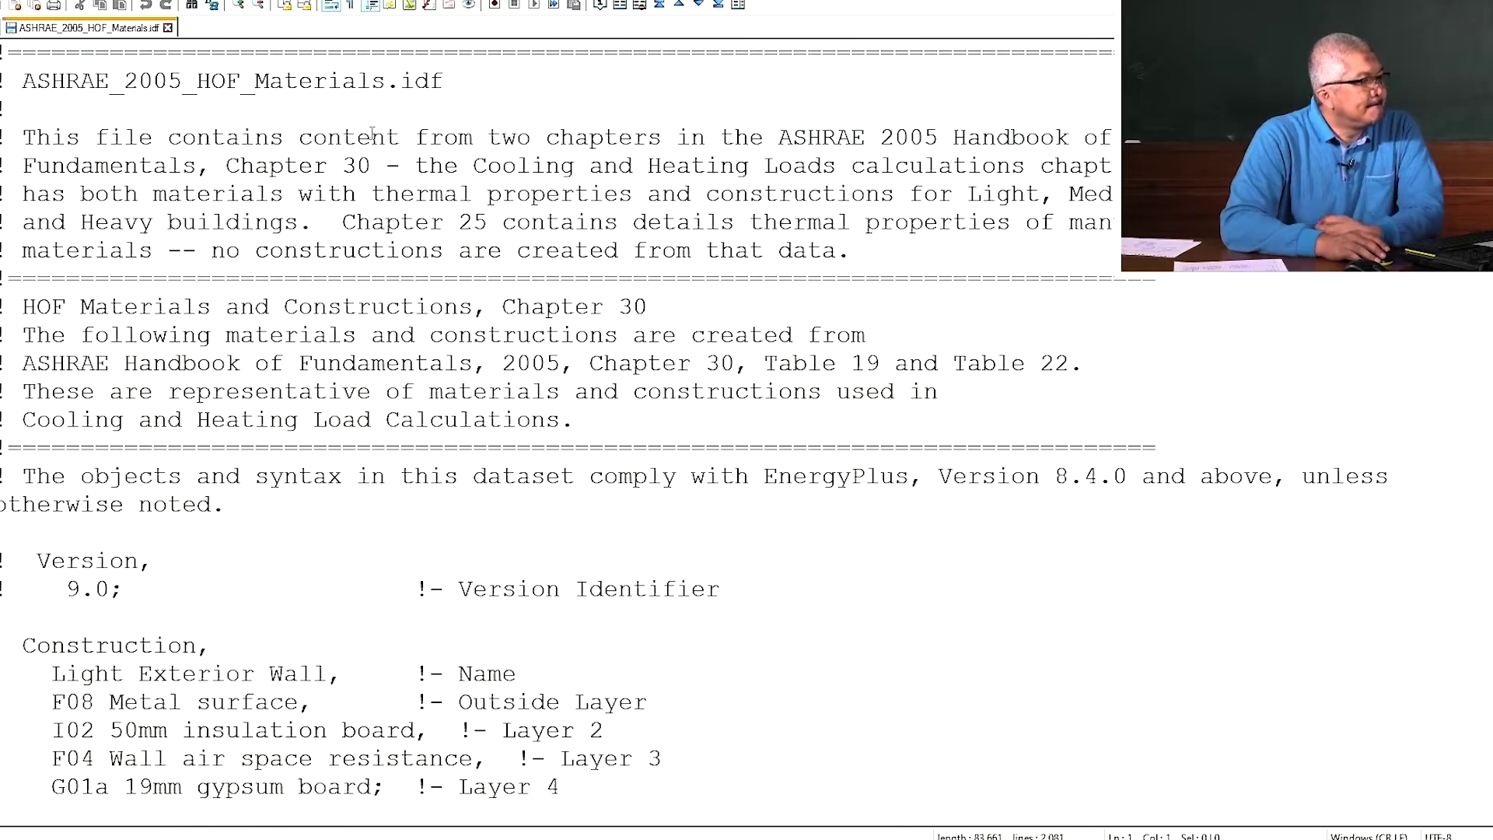
# - Search the ASHRAE materials dataset for "brick"
pyautogui.scroll(-1, 389, 147)
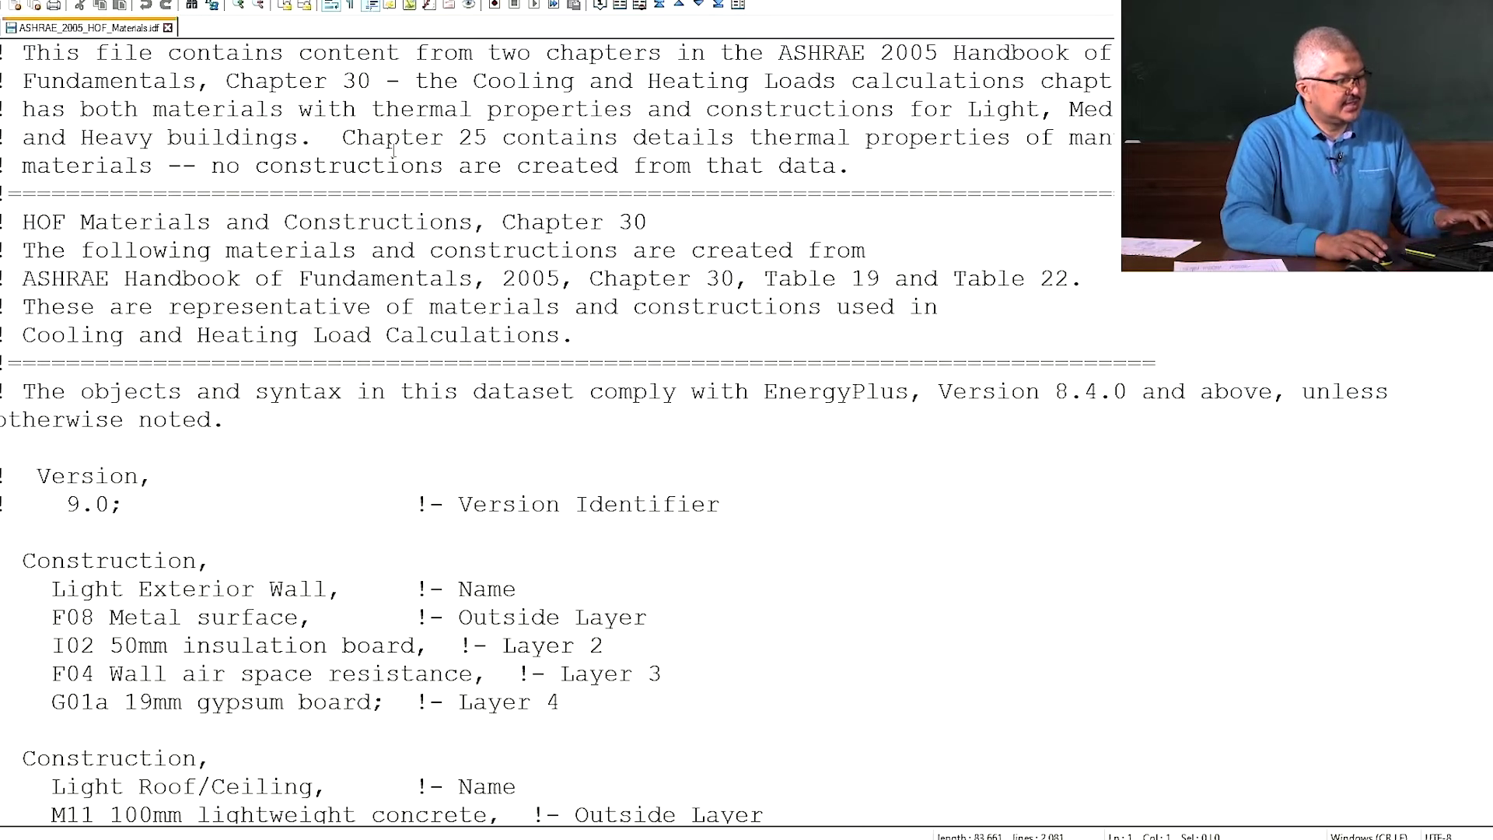
pyautogui.hotkey('ctrl', 'f')
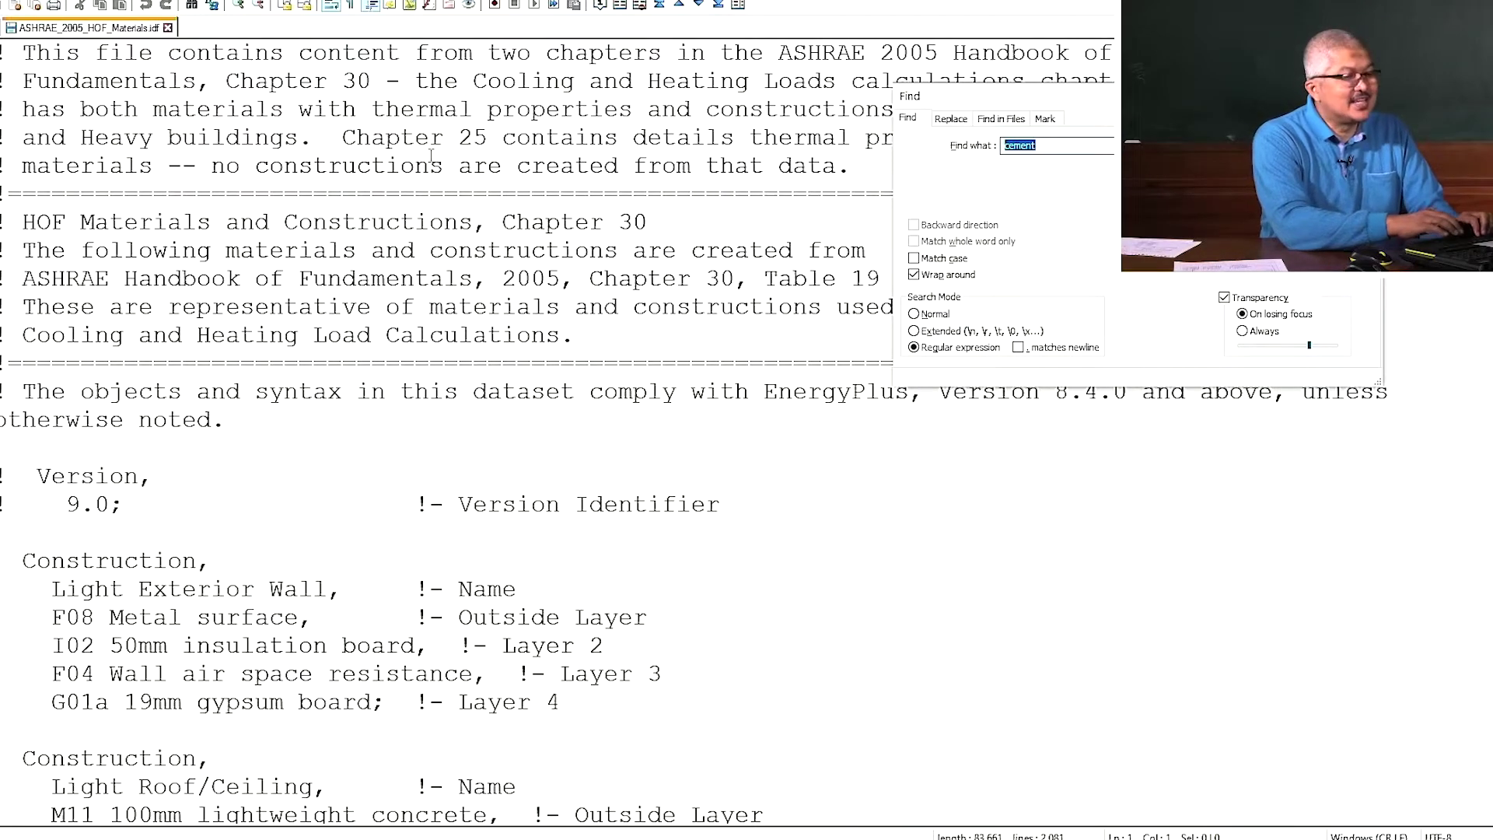
pyautogui.write('brick')
pyautogui.press('Return')
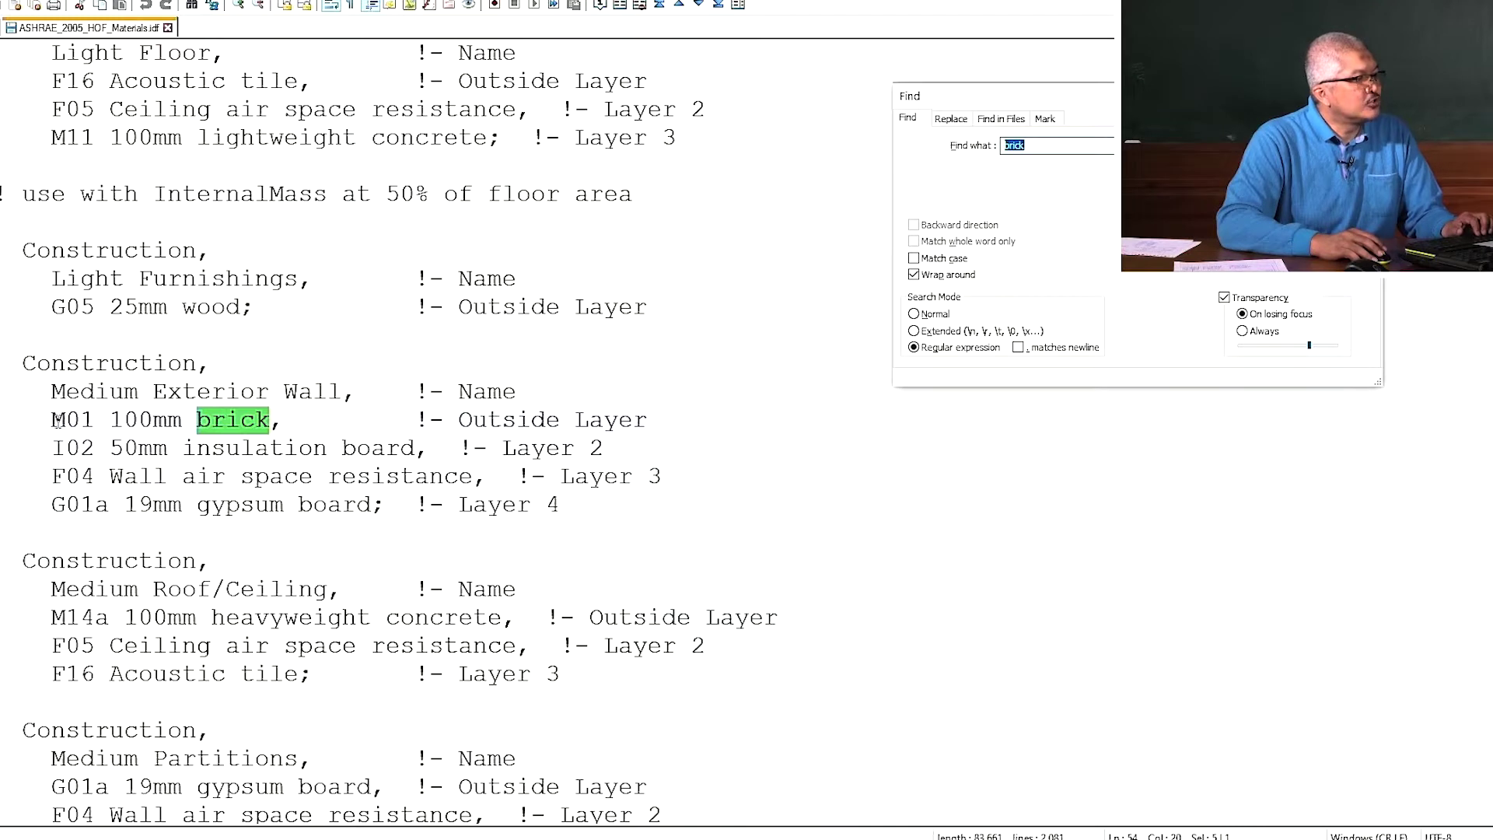
# - Find the Material definition of "M01 100mm brick" in the dataset and copy the whole block
pyautogui.moveTo(51, 420); pyautogui.dragTo(268, 426)
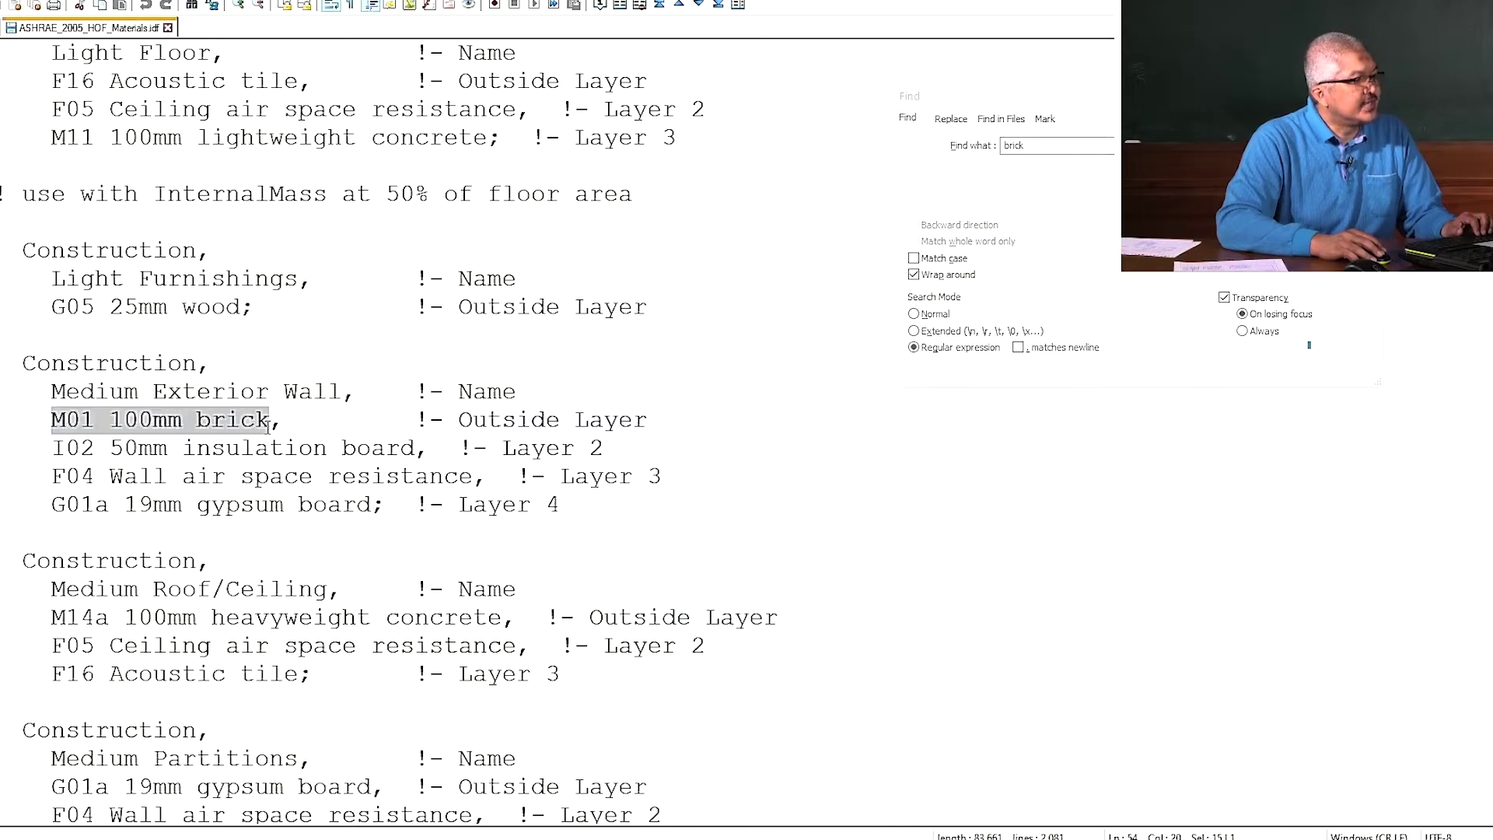
pyautogui.hotkey('ctrl', 'f')
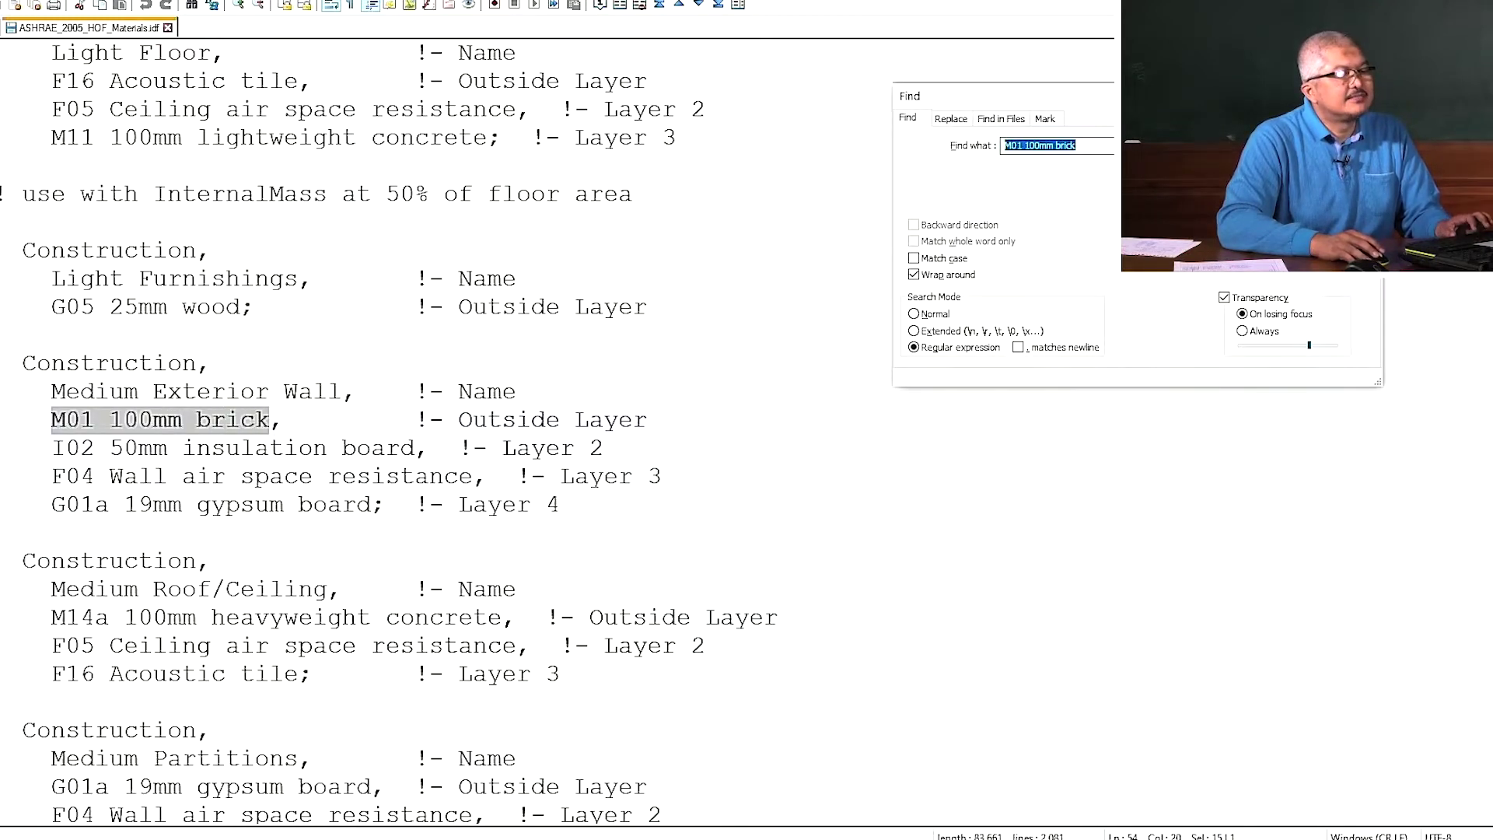
pyautogui.press('Return')
pyautogui.press('Return')
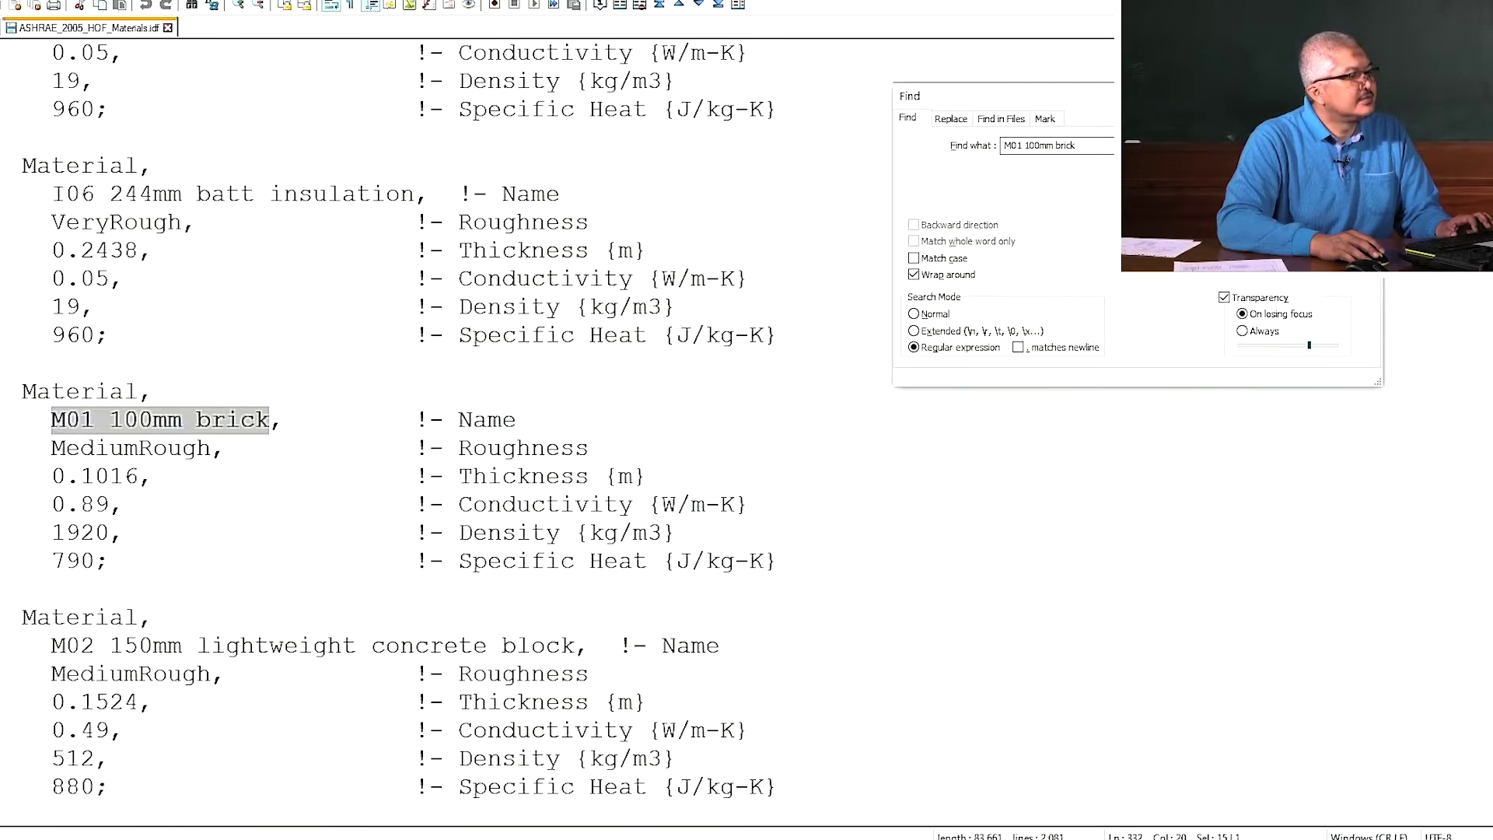
pyautogui.press('Return')
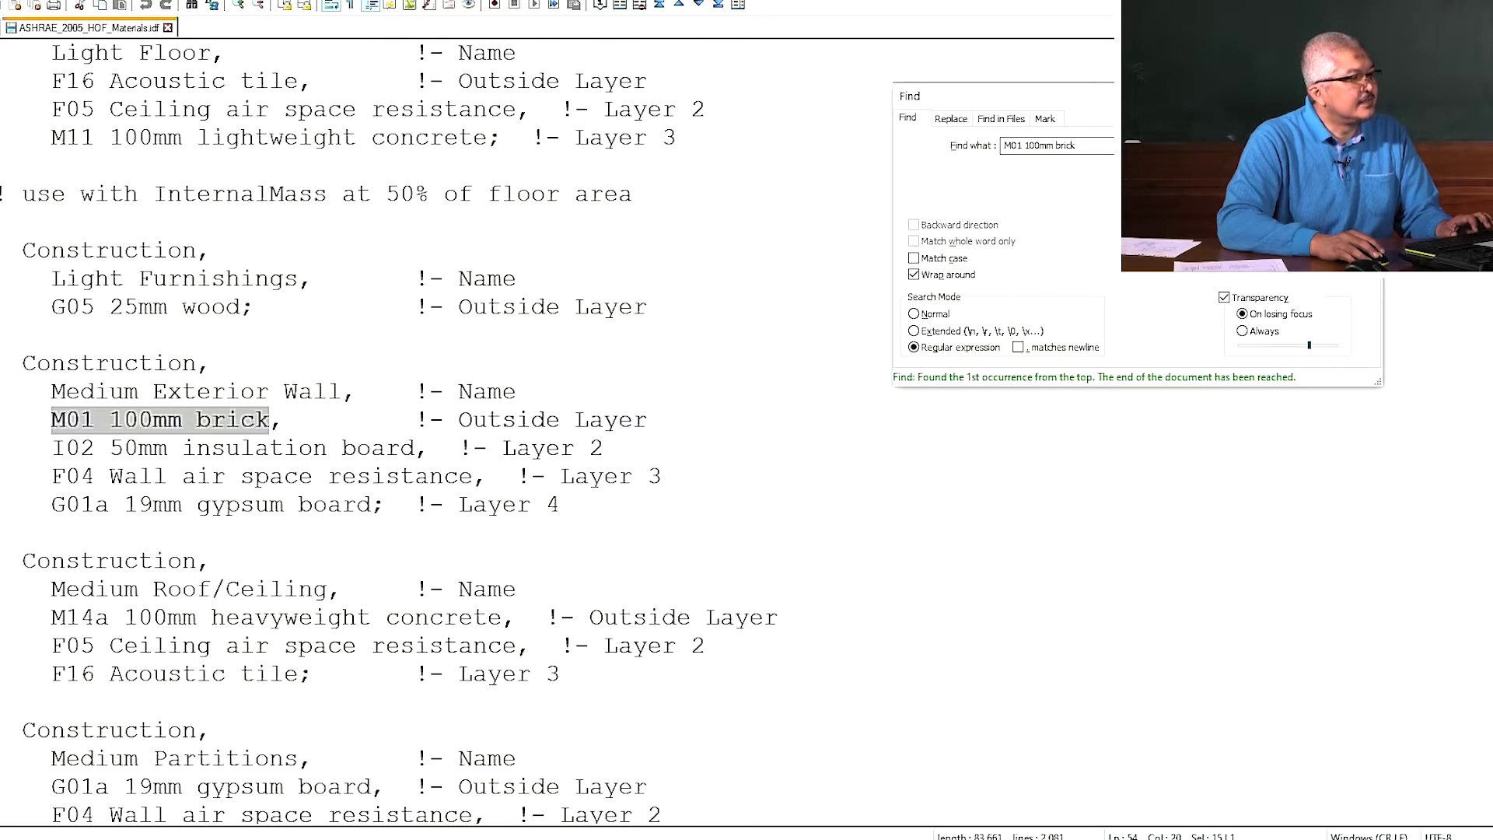
pyautogui.press('Return')
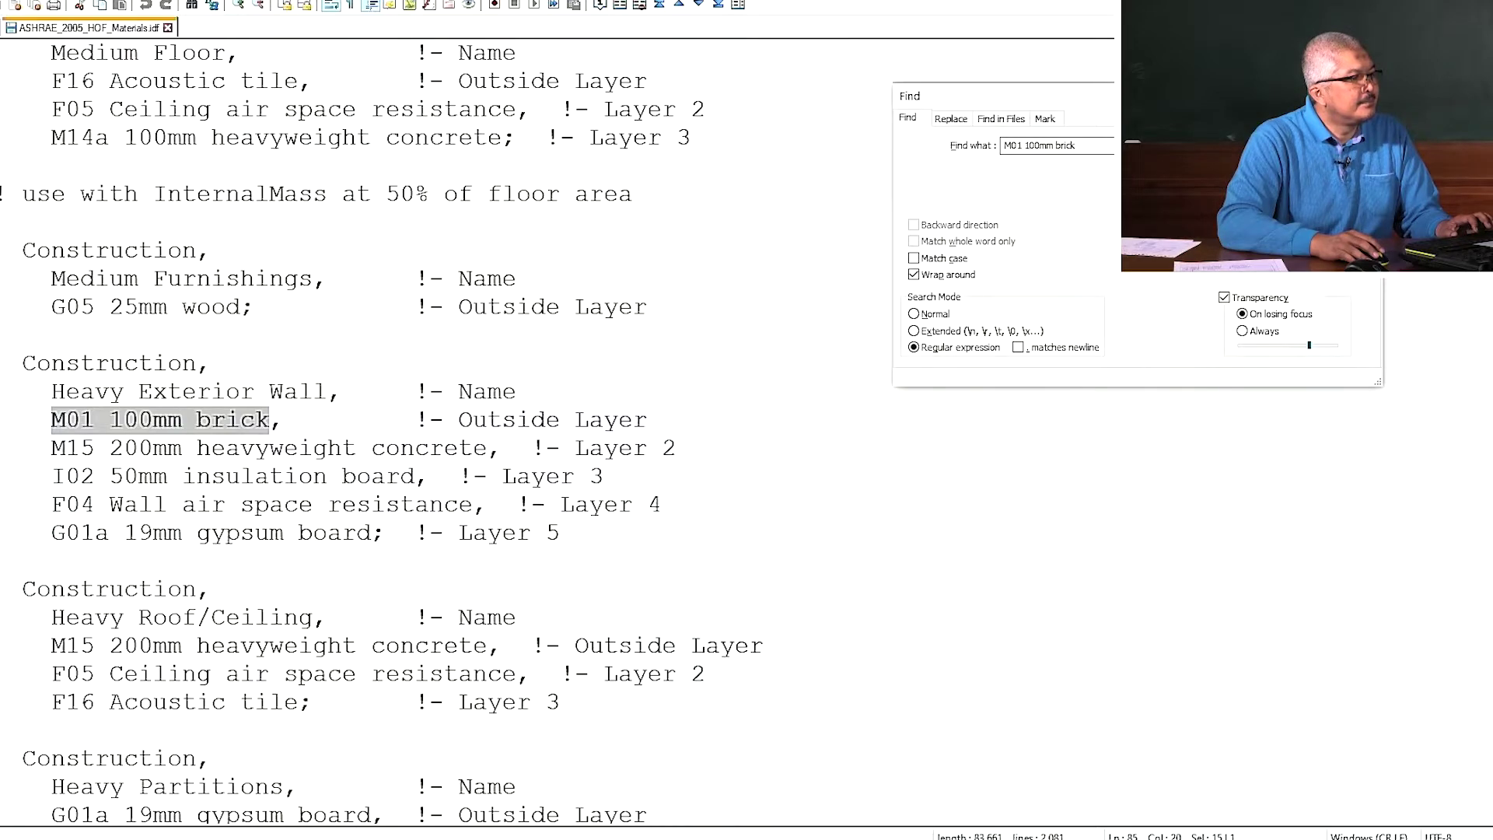
pyautogui.press('Return')
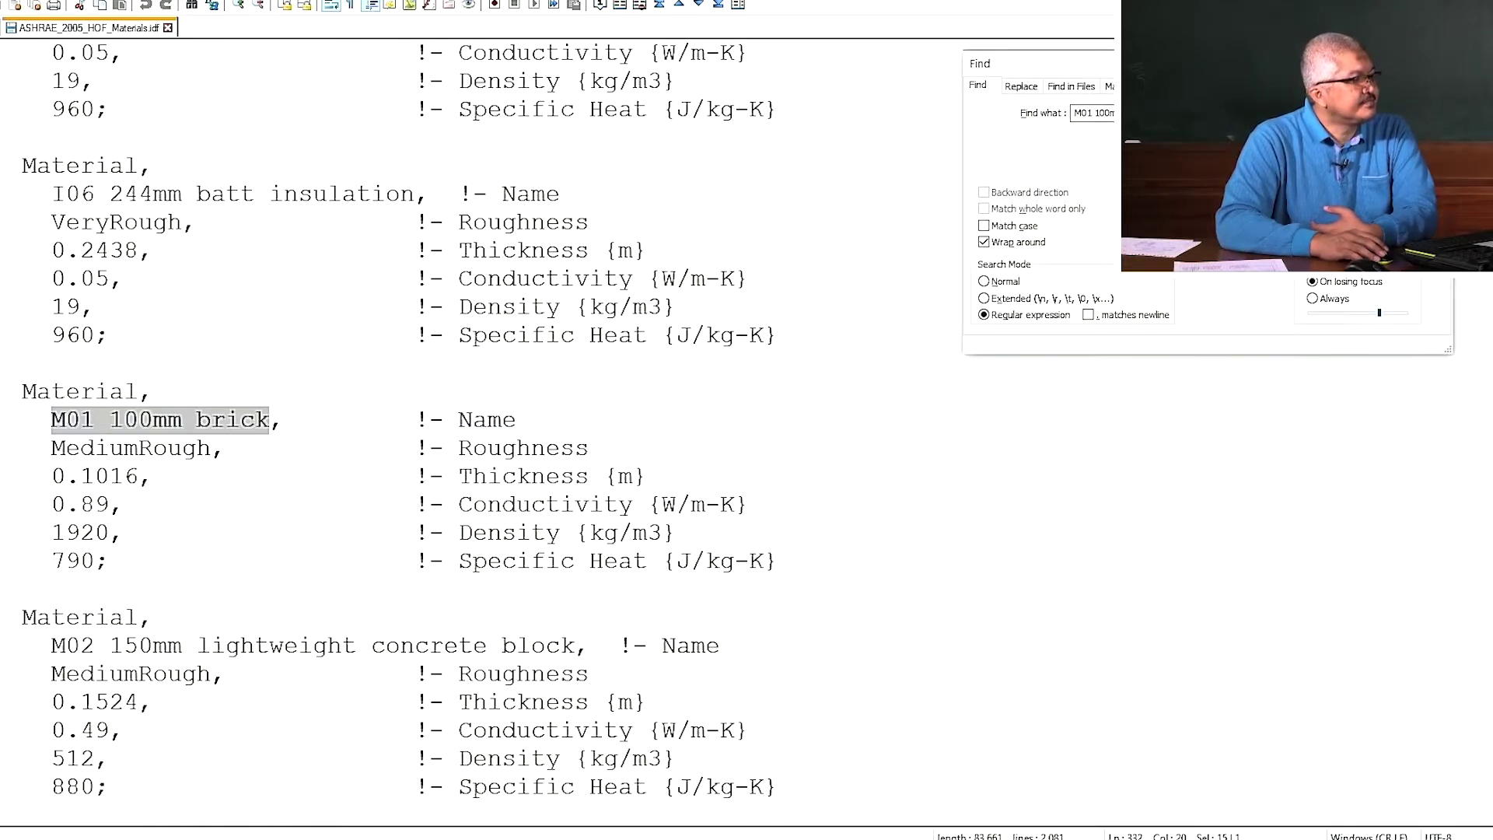
pyautogui.moveTo(4, 391); pyautogui.dragTo(4, 589)
pyautogui.hotkey('ctrl', 'c')
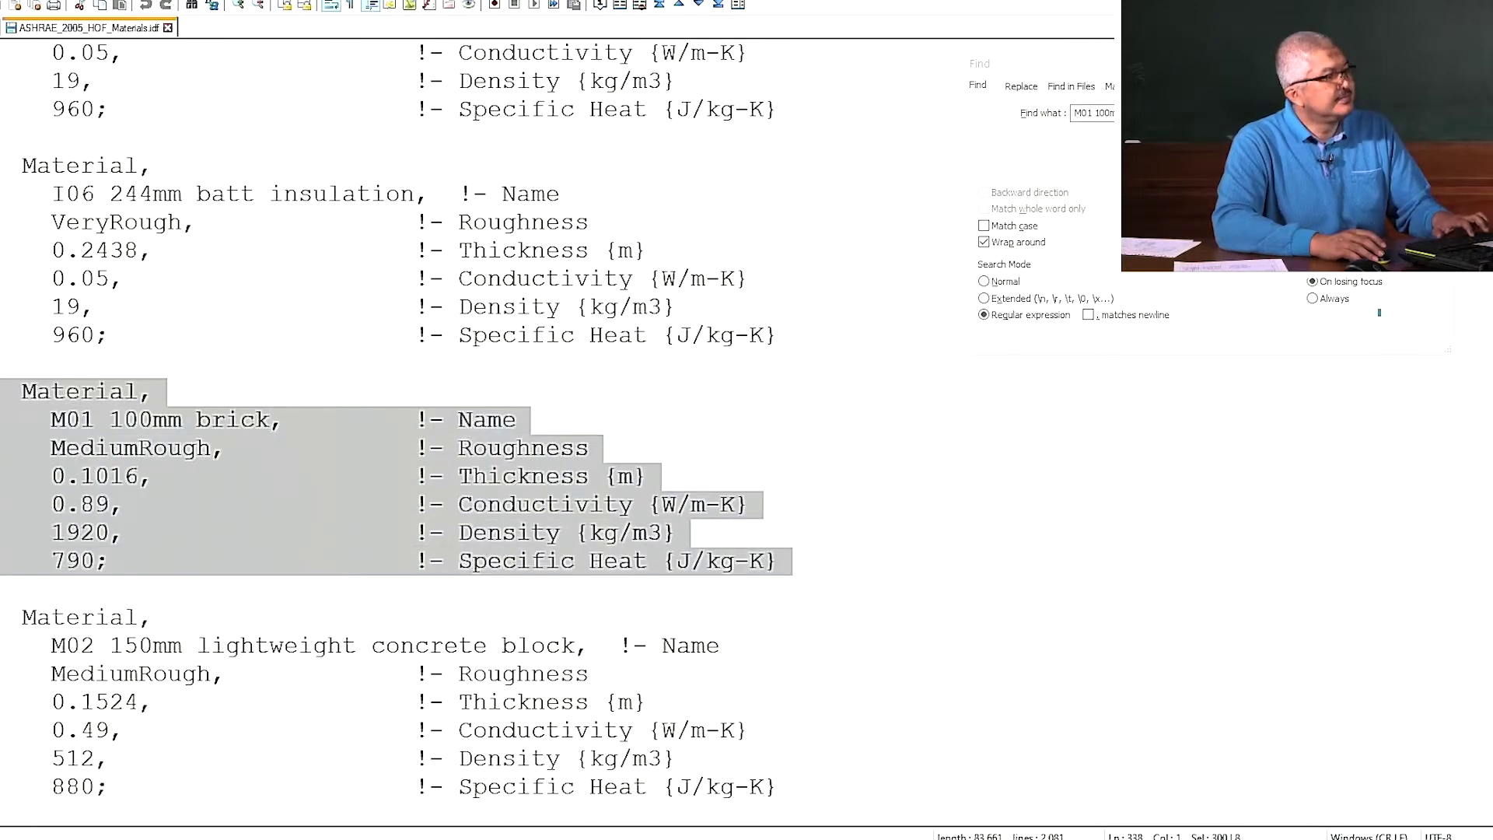
# - Paste the M01 100mm brick material into case03.idf between the C5 - 4 IN HW CONCRETE material and the R13WALL construction, trimming surplus blank lines
pyautogui.hotkey('ctrl', 'Tab')
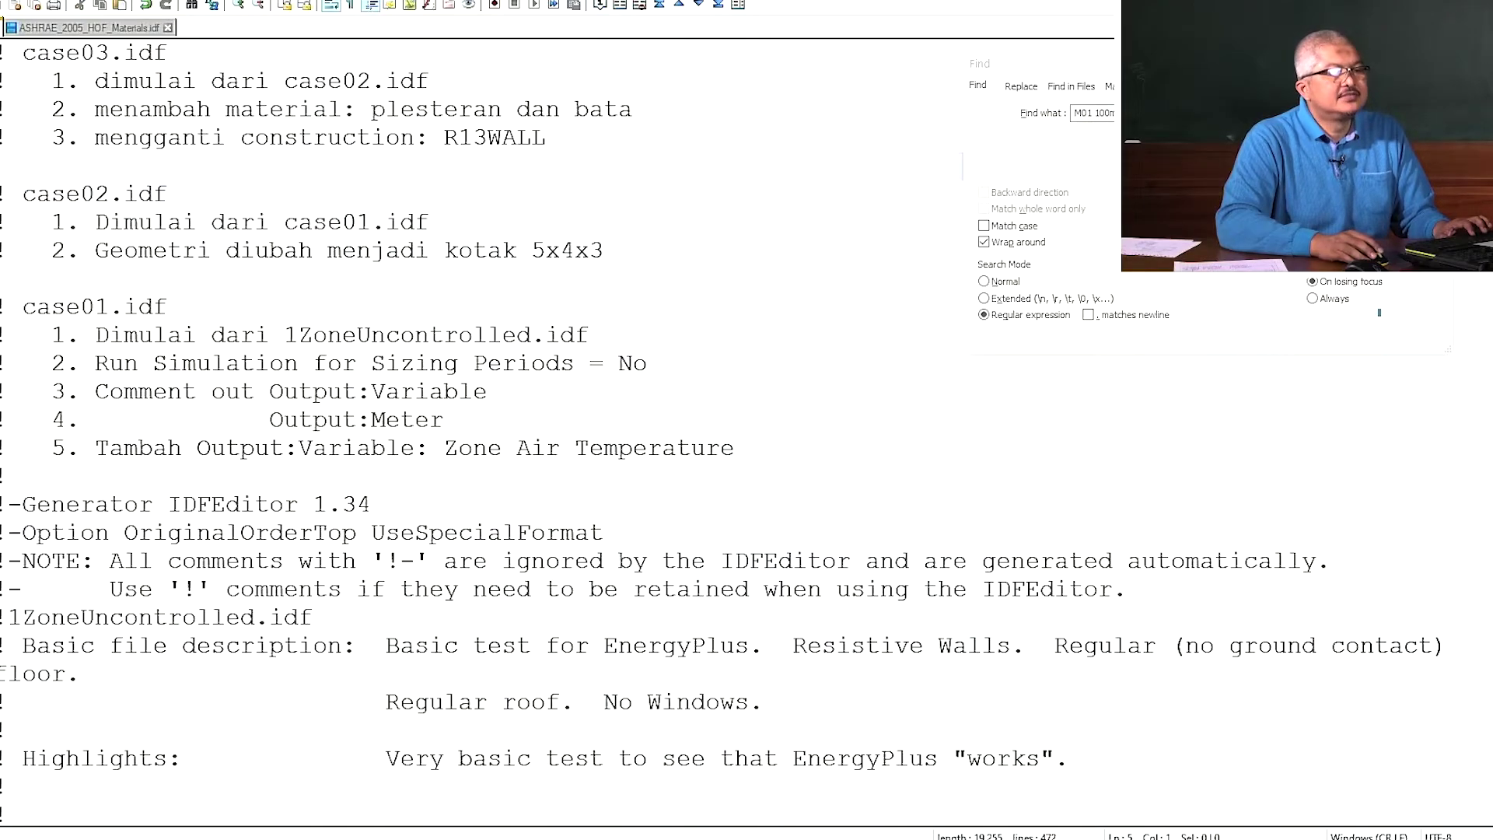
pyautogui.scroll(-20, 544, 427)
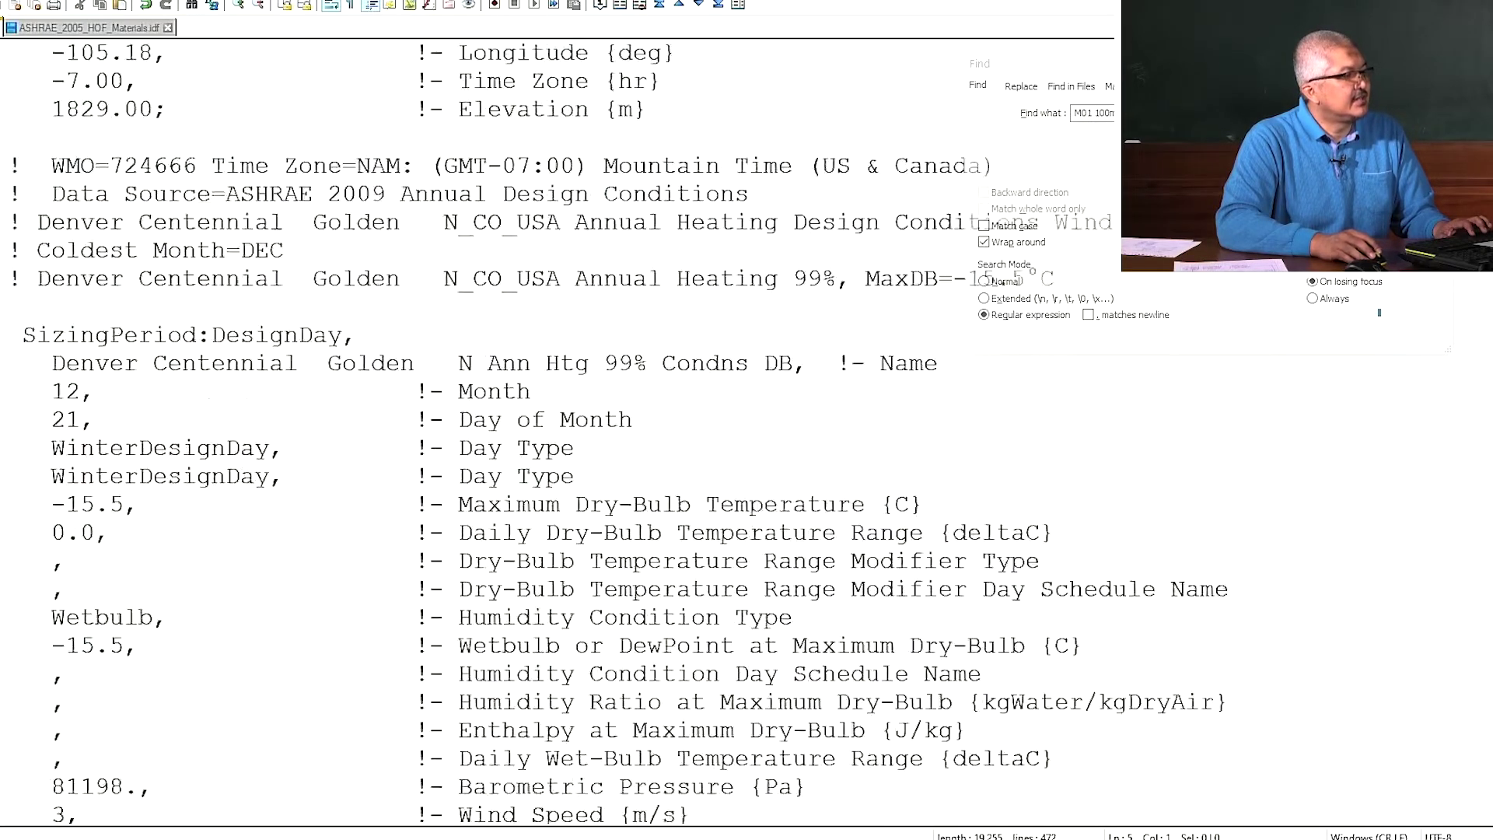
pyautogui.scroll(-20, 544, 427)
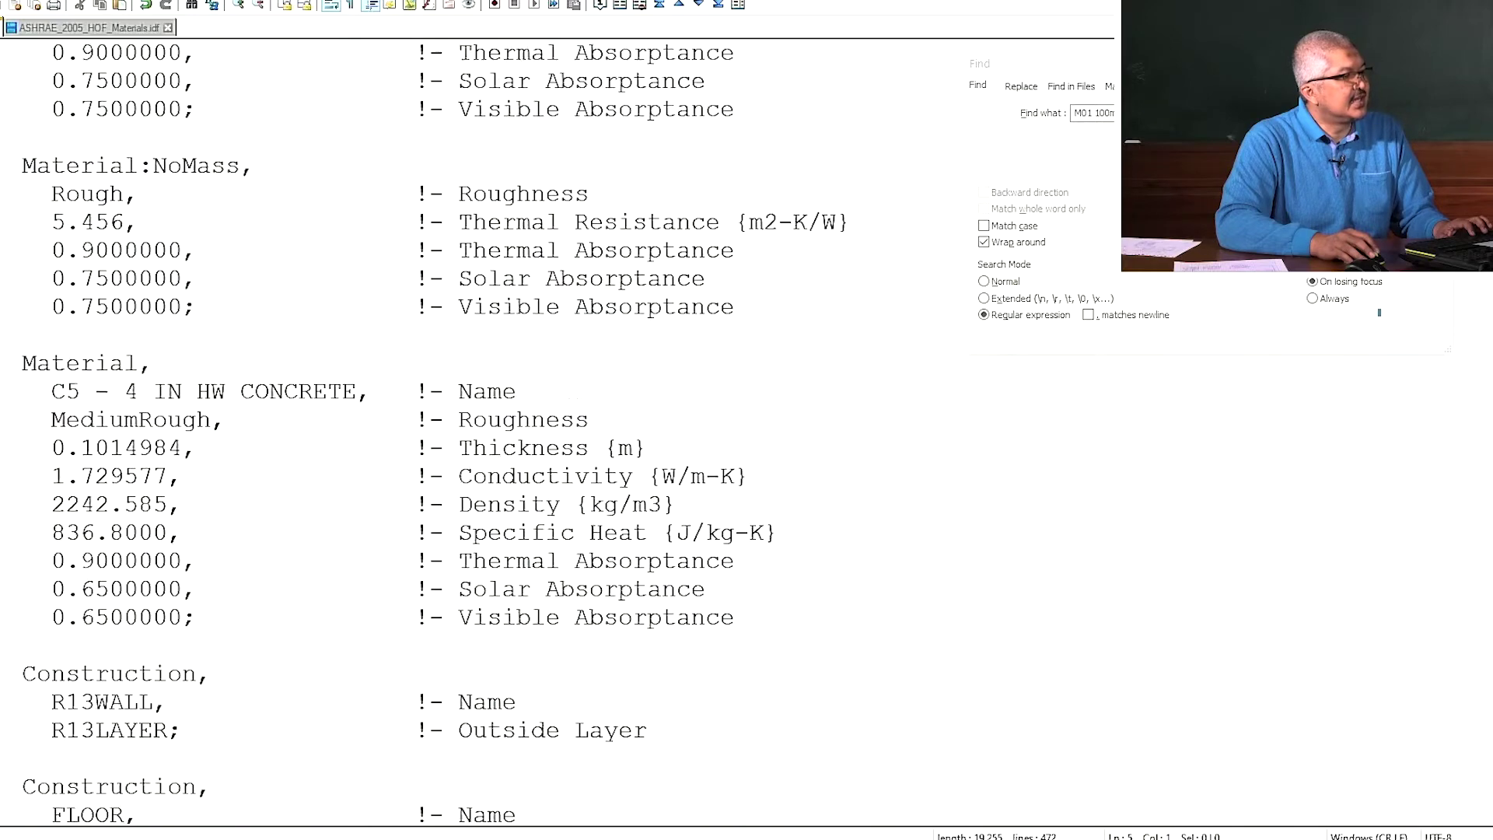
pyautogui.scroll(-4, 544, 428)
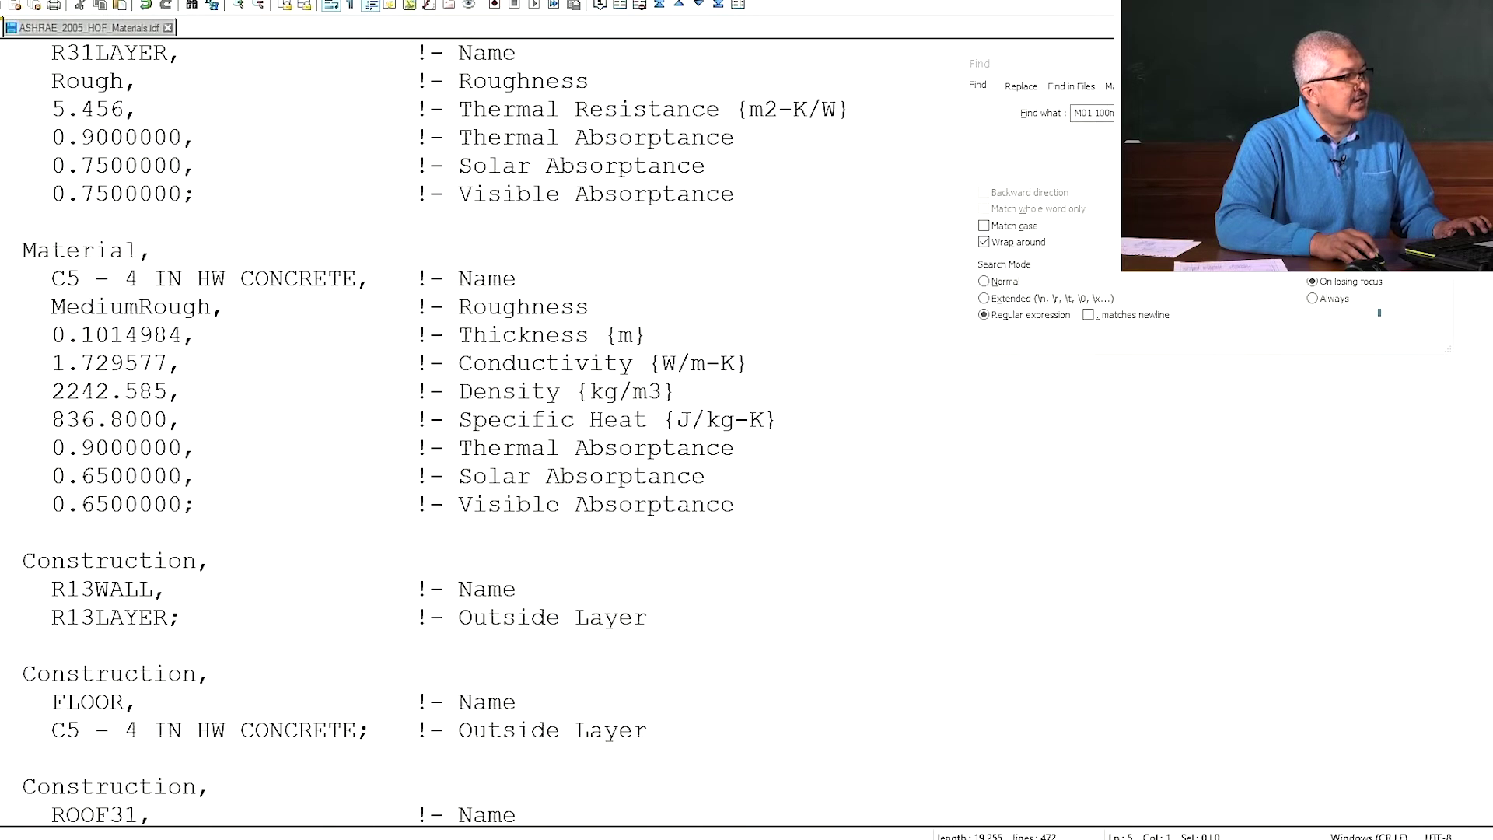
pyautogui.scroll(-1, 544, 428)
pyautogui.click(682, 505)
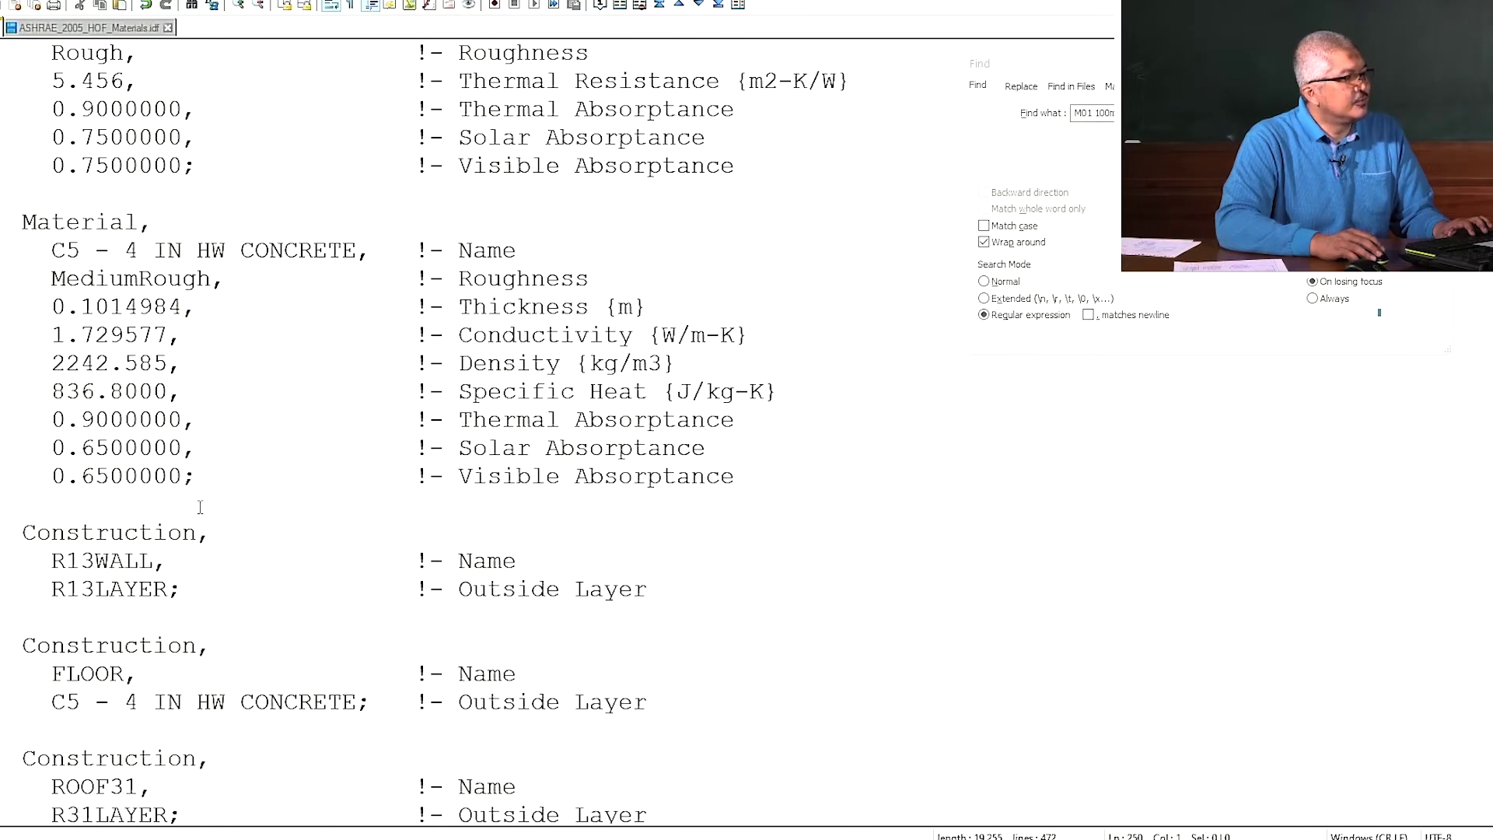
pyautogui.press('Return')
pyautogui.press('Return')
pyautogui.press('Return')
pyautogui.press('Return')
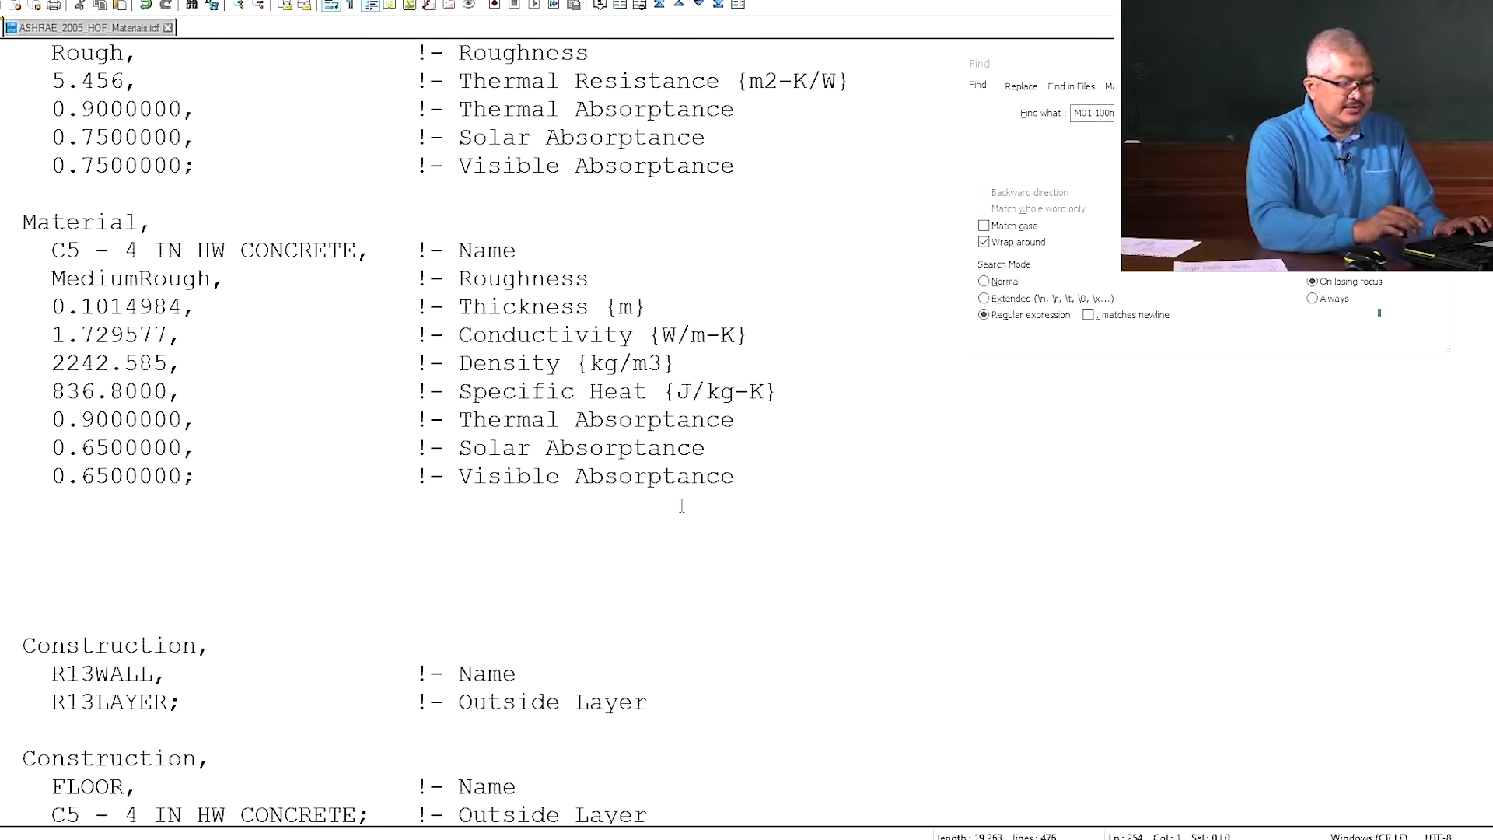
pyautogui.hotkey('ctrl', 'v')
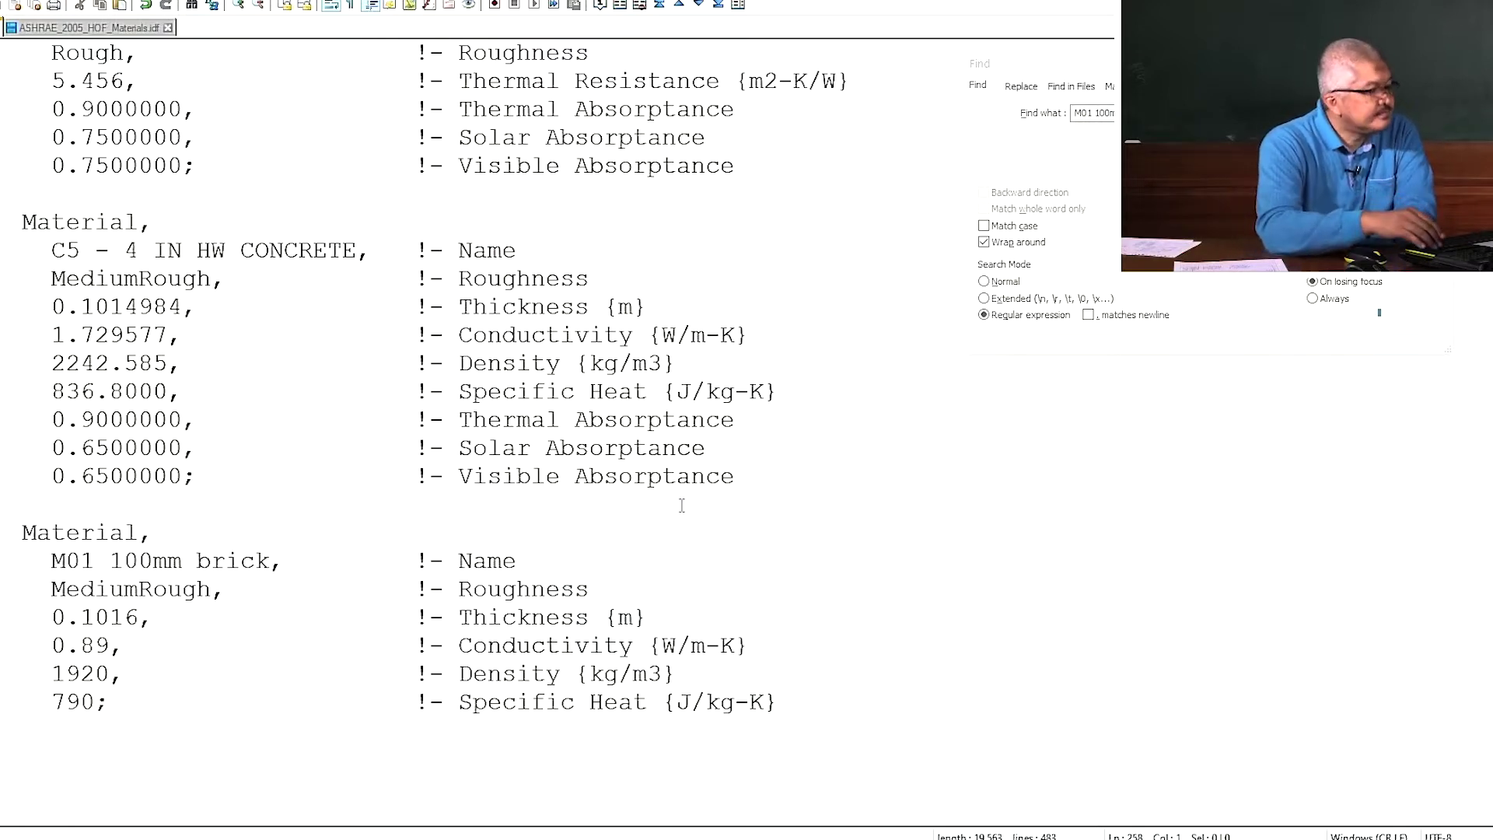
pyautogui.press('Delete')
pyautogui.press('Delete')
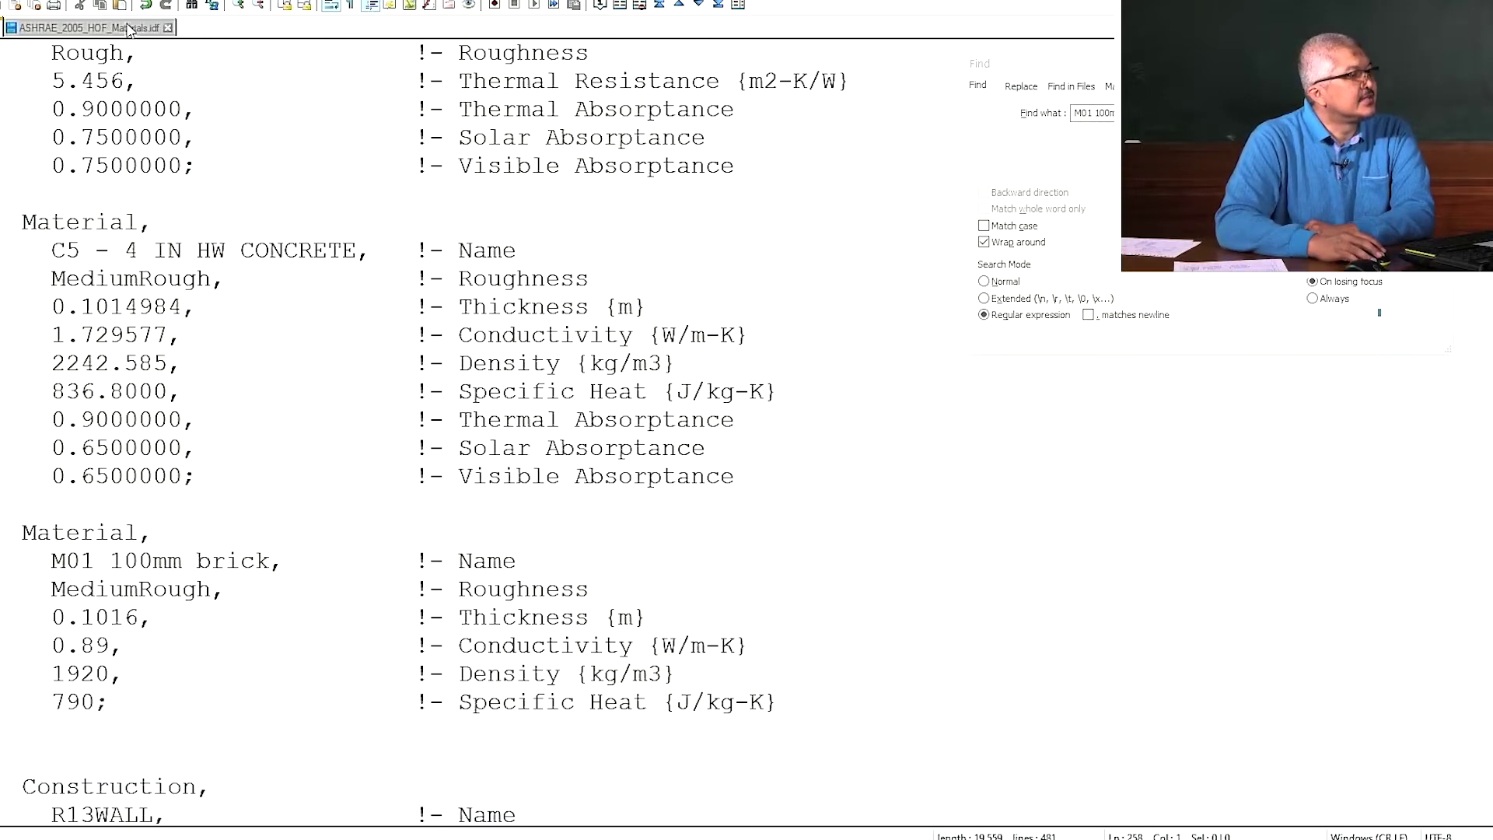
# - Return to ASHRAE_2005_HOF_Materials.idf and search it for "plaster"
pyautogui.hotkey('ctrl', 'z')
pyautogui.click(389, 201)
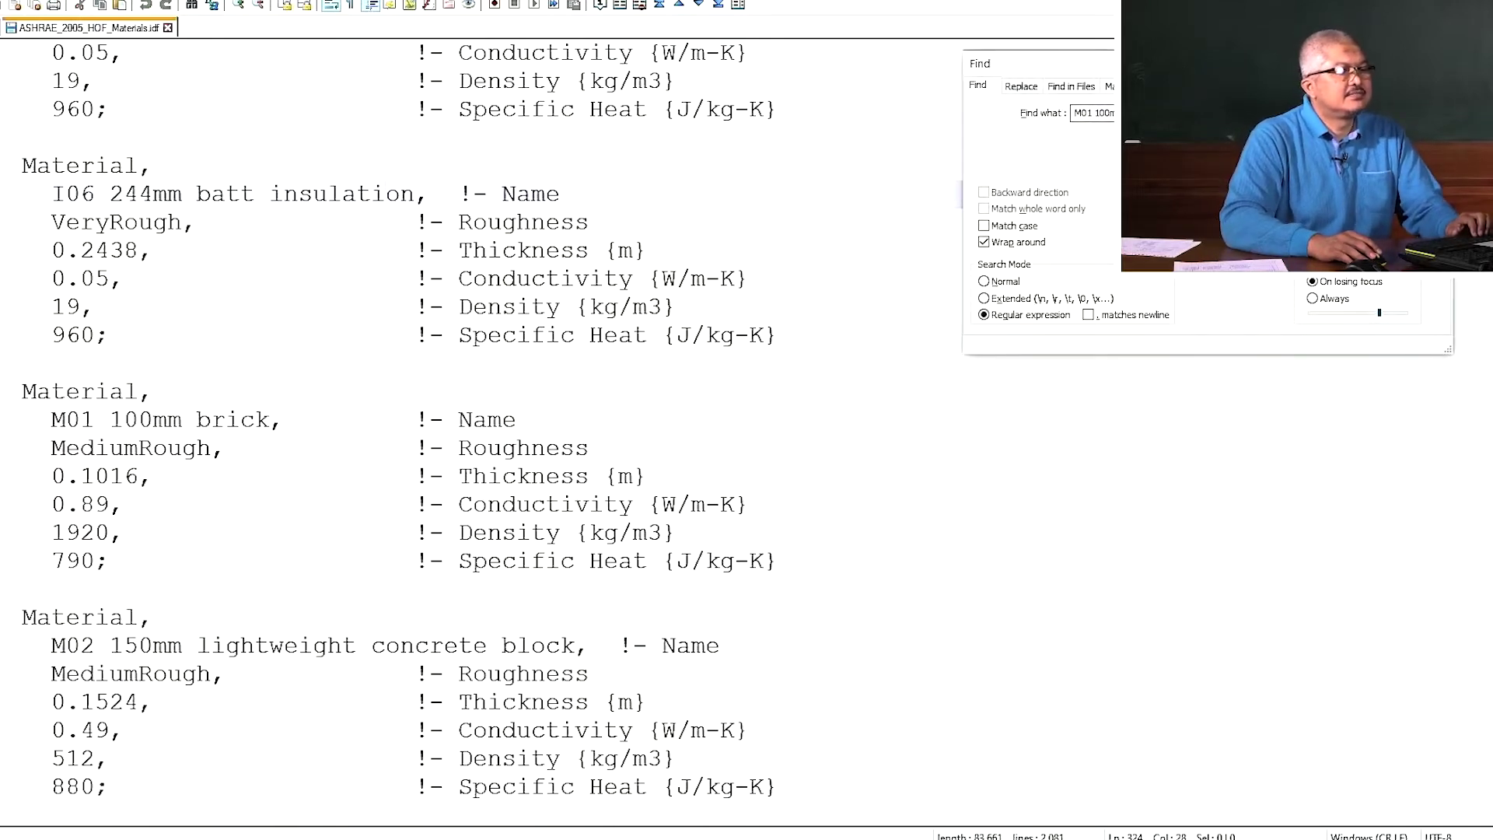
pyautogui.hotkey('ctrl', 'a')
pyautogui.write('pla')
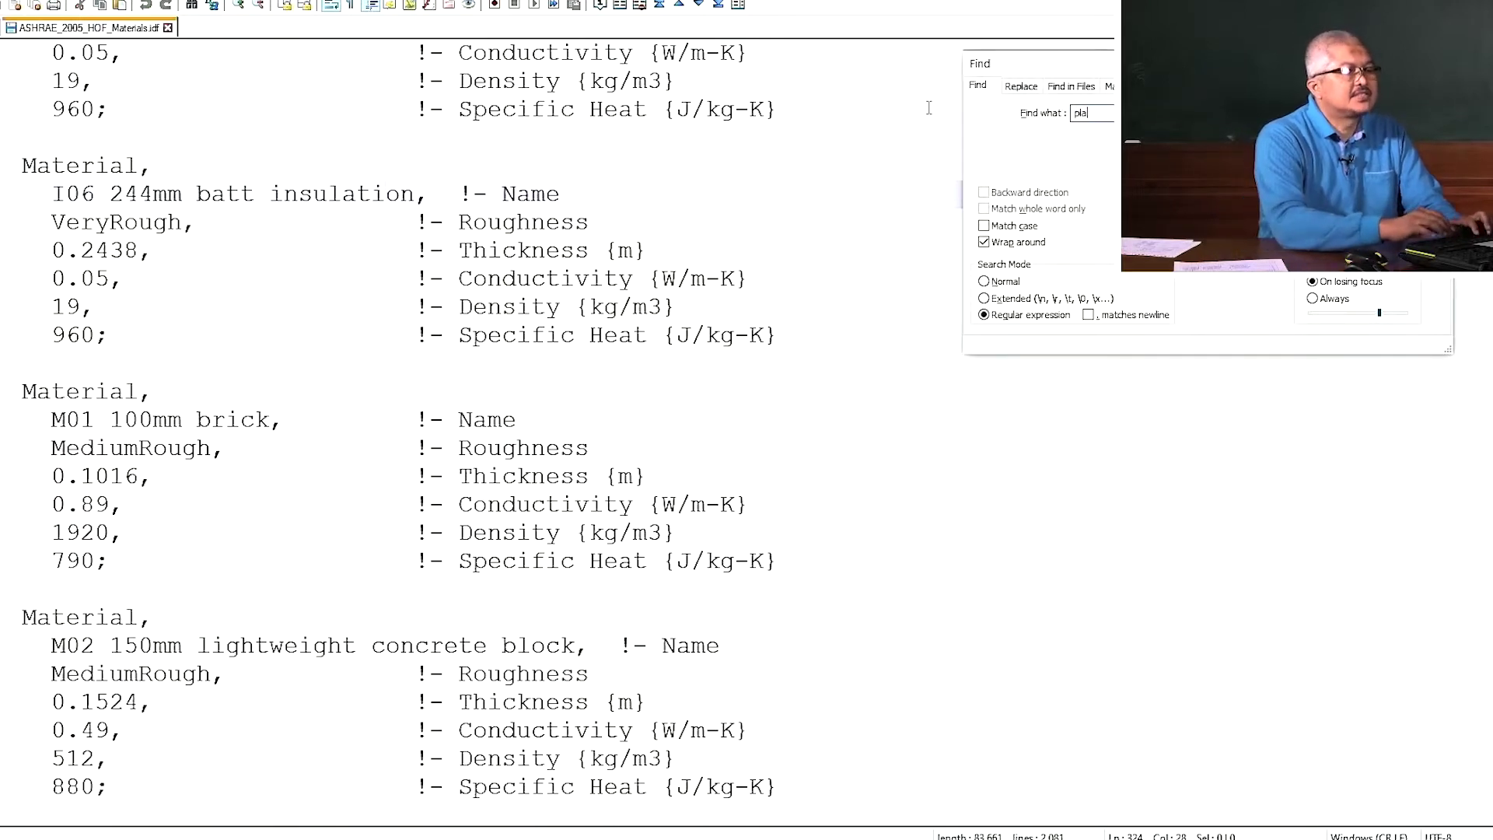
pyautogui.write('ster')
pyautogui.press('Return')
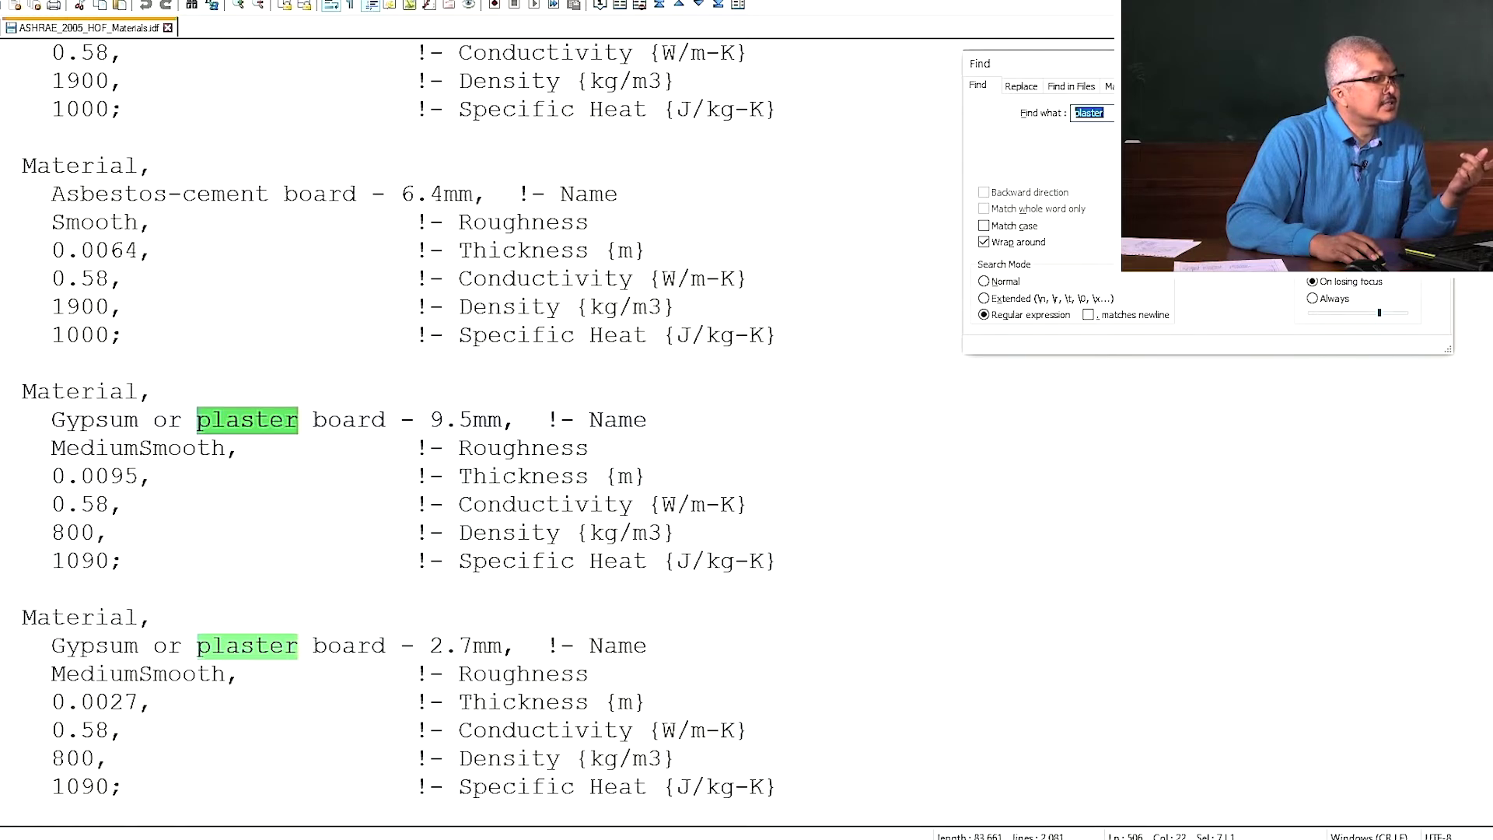
# - Find the "Cement Plaster: Sand aggregate - 10mm" Material:NoMass definition, copy its block and return to case03.idf
pyautogui.press('Return')
pyautogui.press('Return')
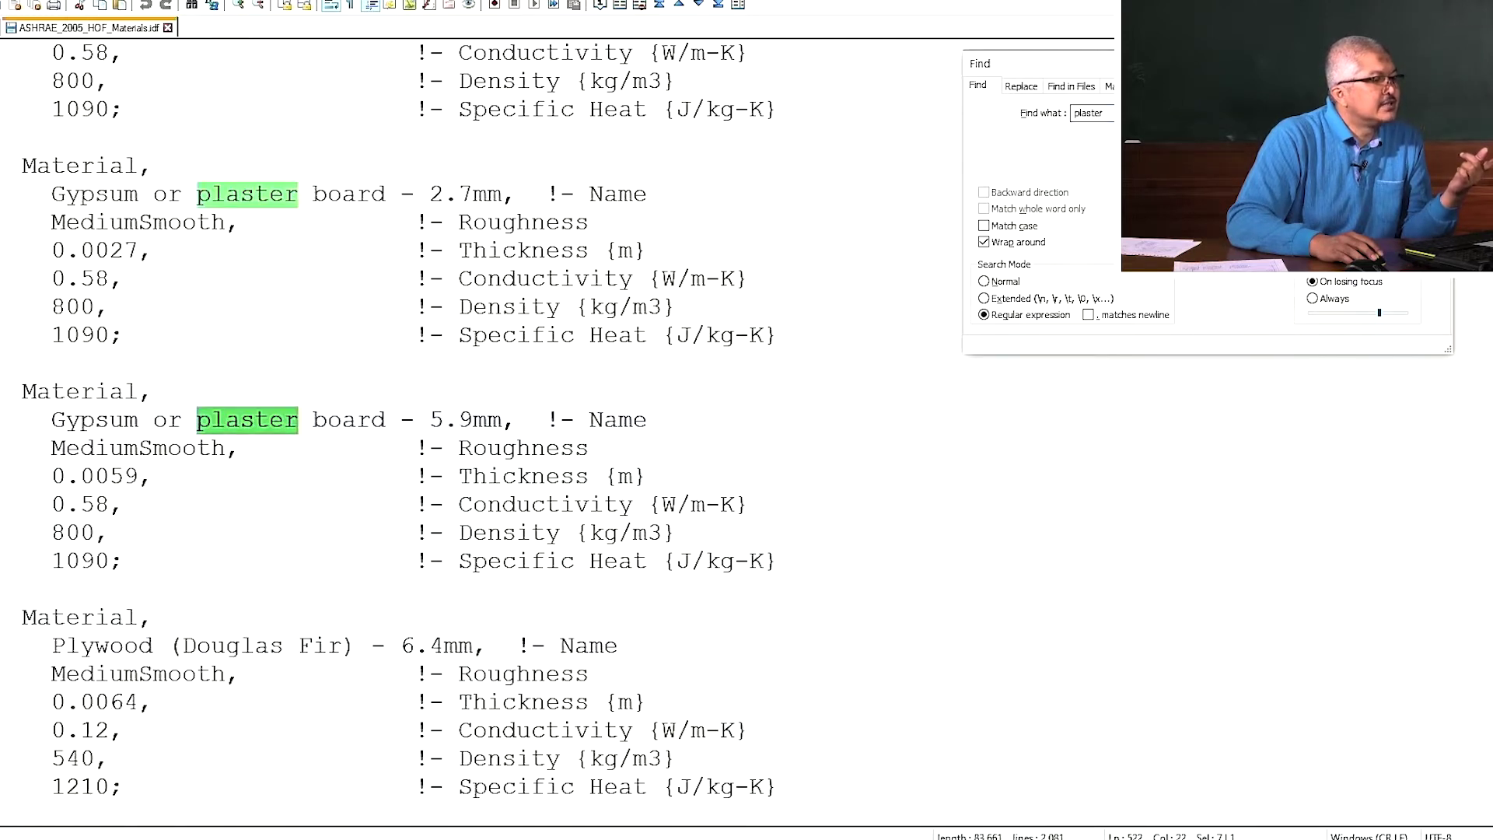
pyautogui.press('Return')
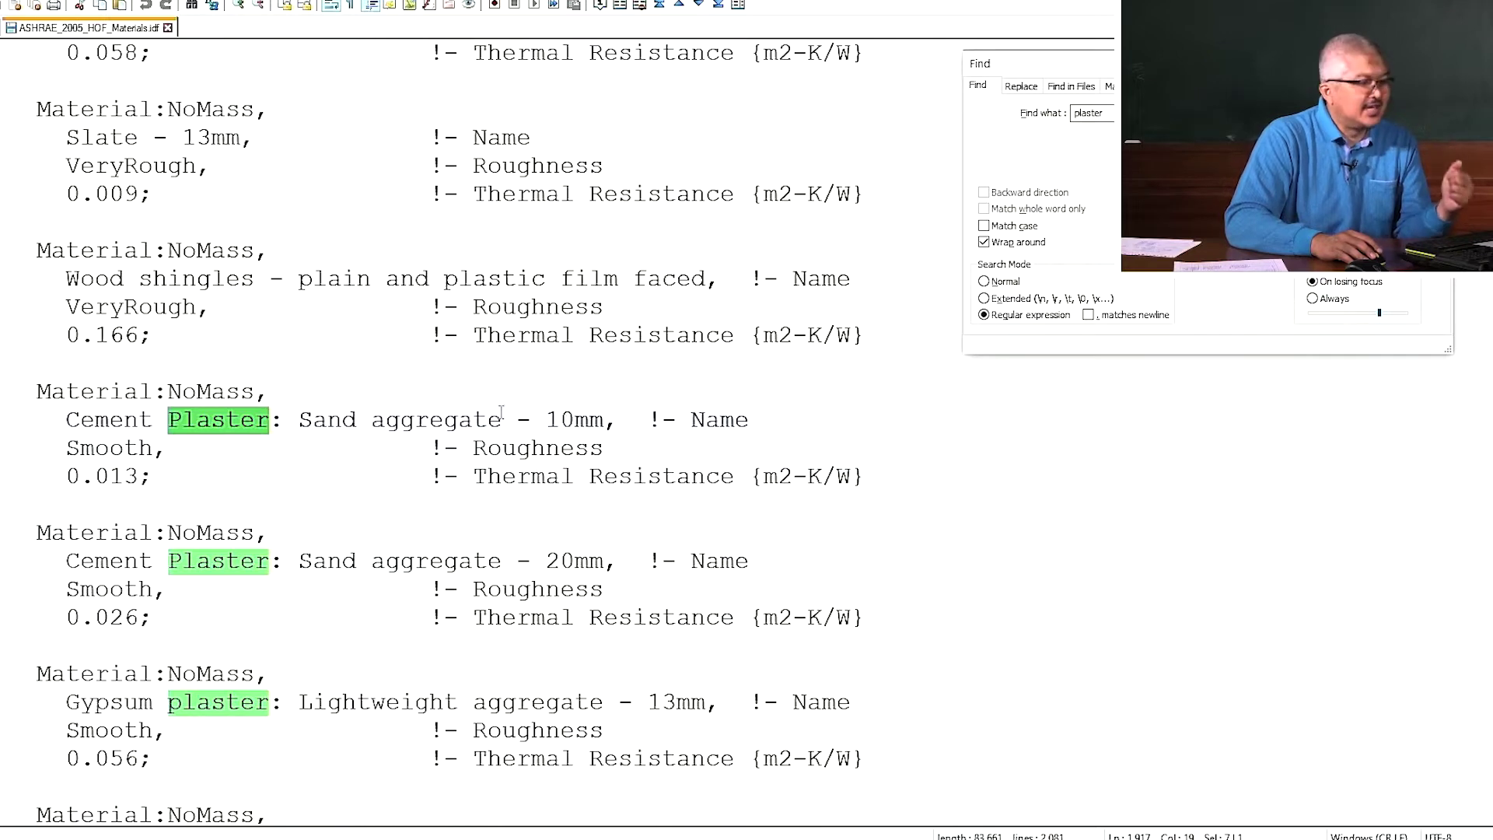
pyautogui.moveTo(7, 391); pyautogui.dragTo(8, 505)
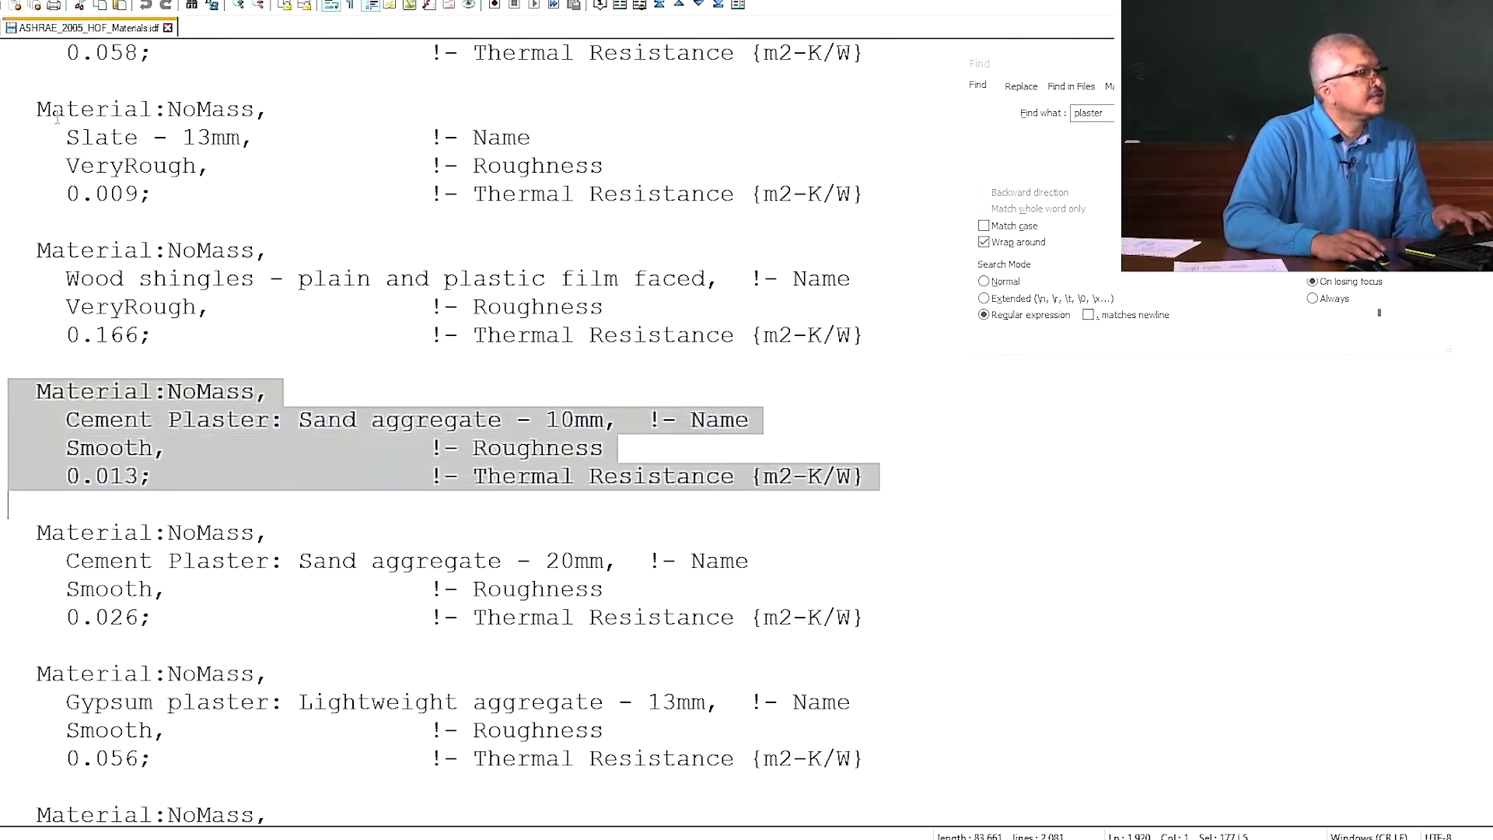
pyautogui.hotkey('ctrl', 'Tab')
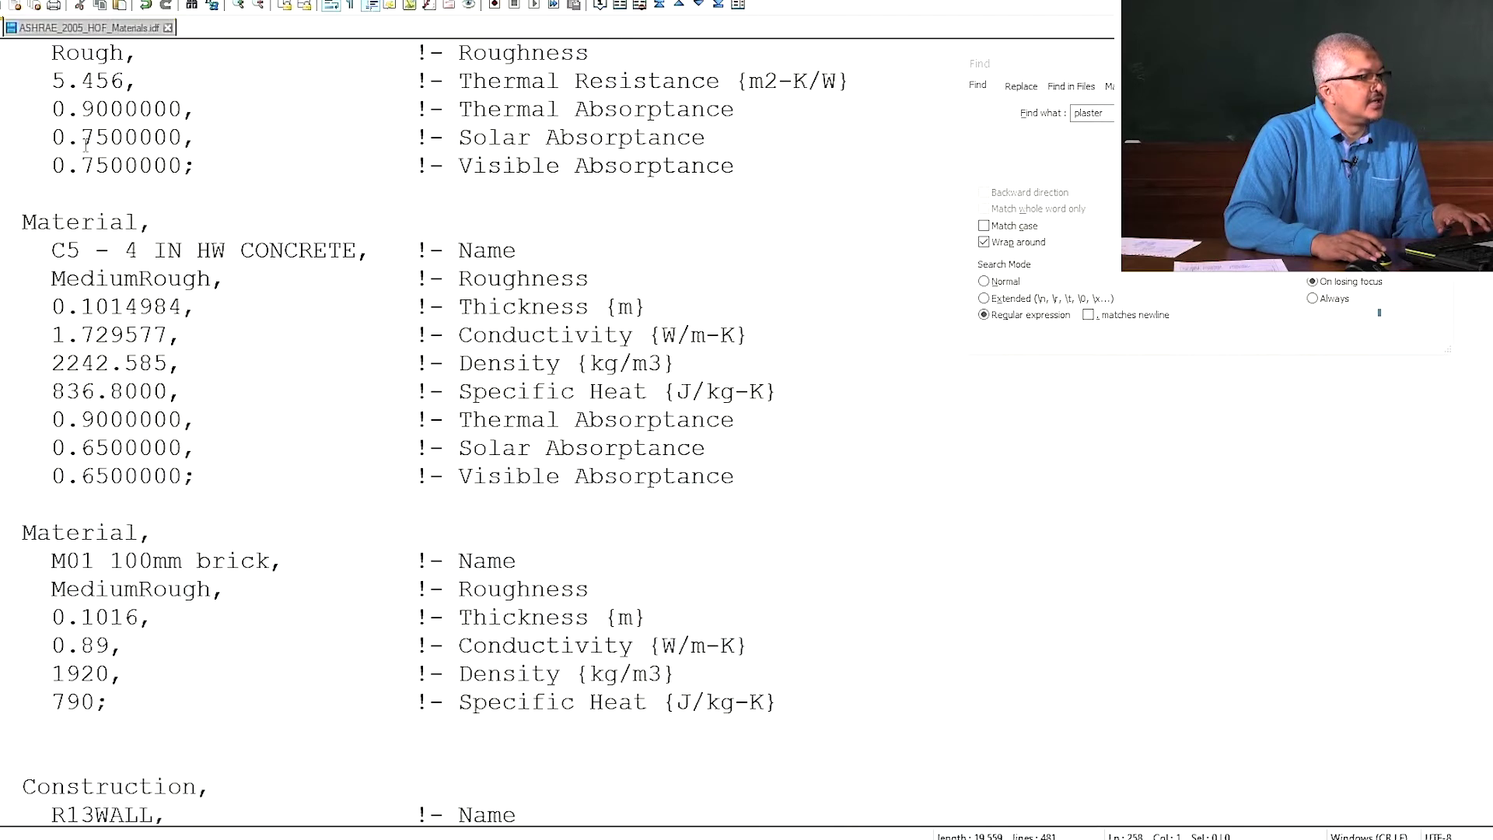
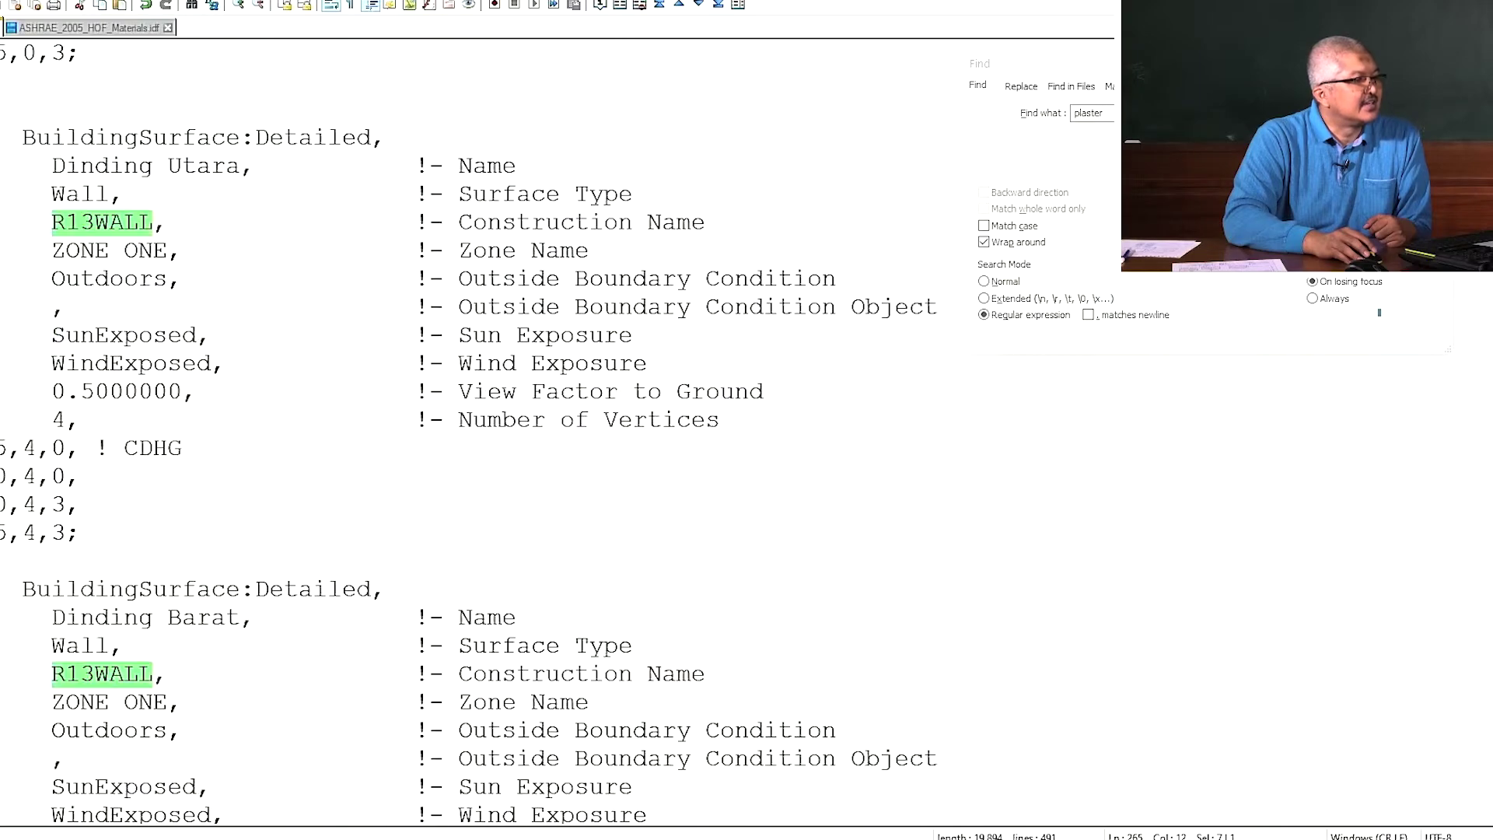
# - Review the wall surfaces that reference R13WALL and the layers of the R13WALL construction in case03.idf
pyautogui.scroll(-4, 469, 435)
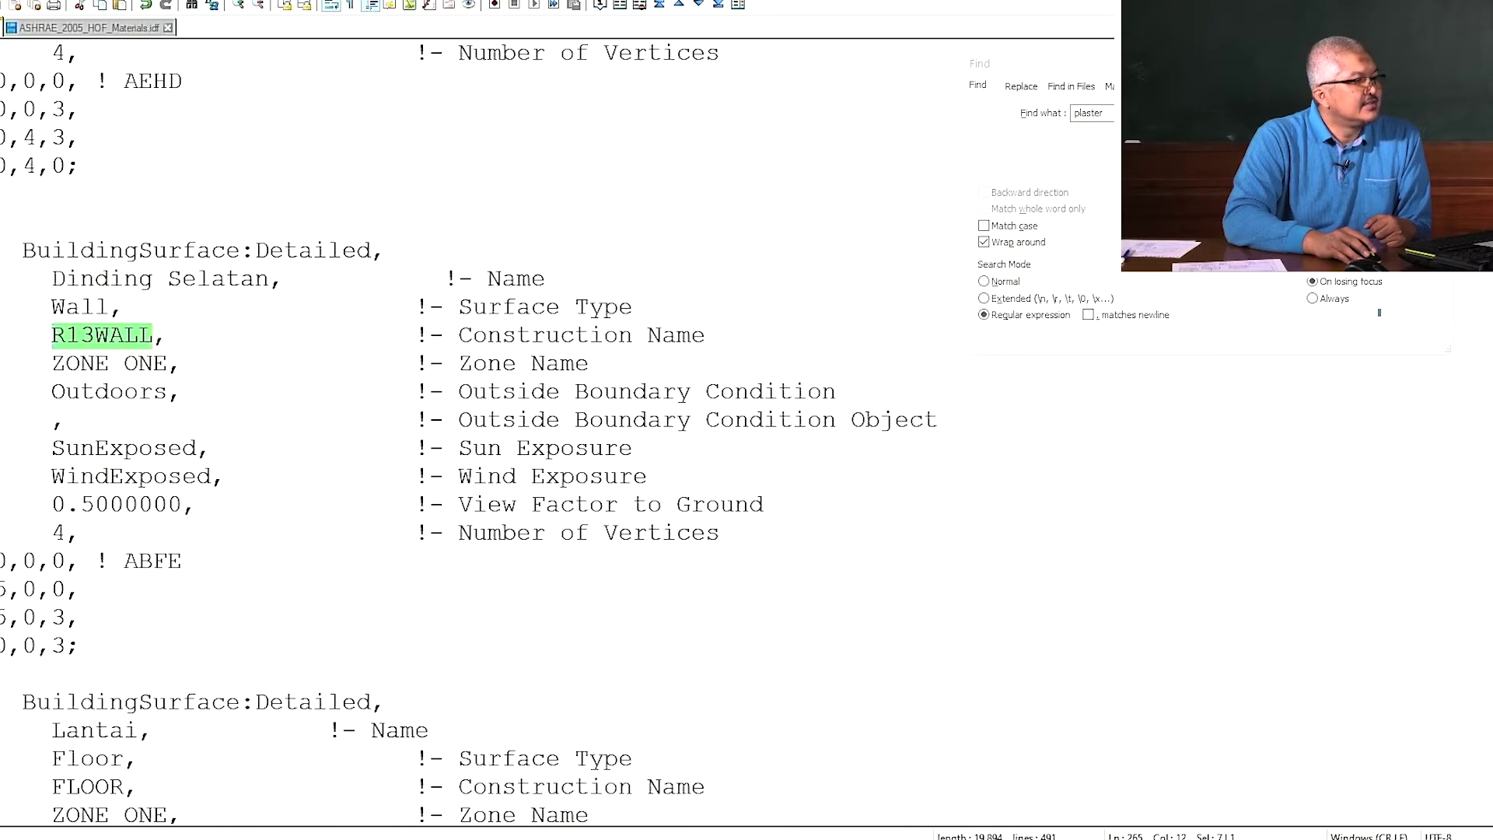
pyautogui.scroll(20, 469, 436)
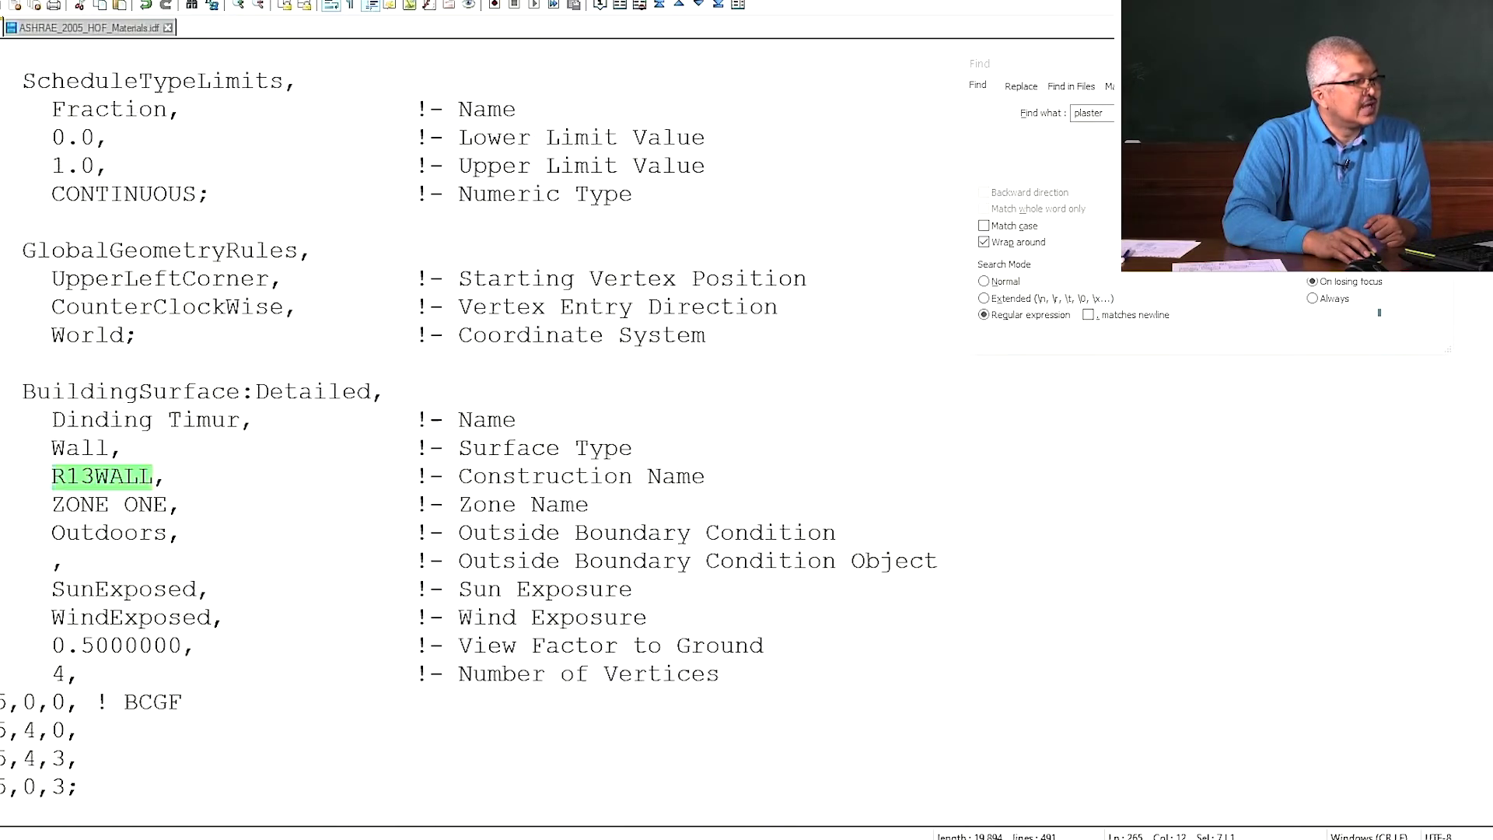
pyautogui.scroll(-12, 469, 435)
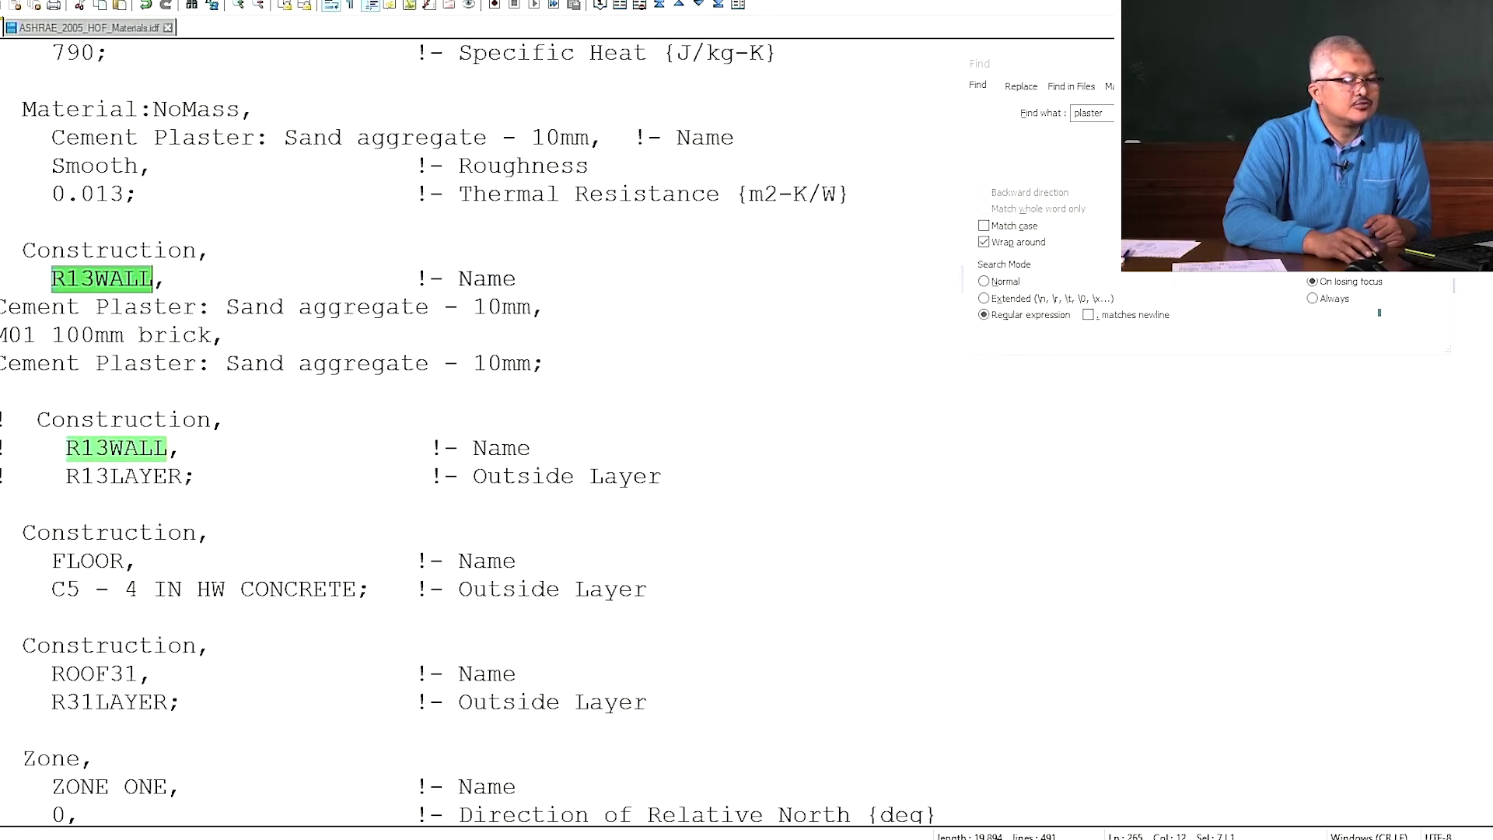
# - Switch to EP-Launch, simulate case03.idf with the Jakarta weather file already set, and dismiss the run status report
pyautogui.scroll(-15, 469, 435)
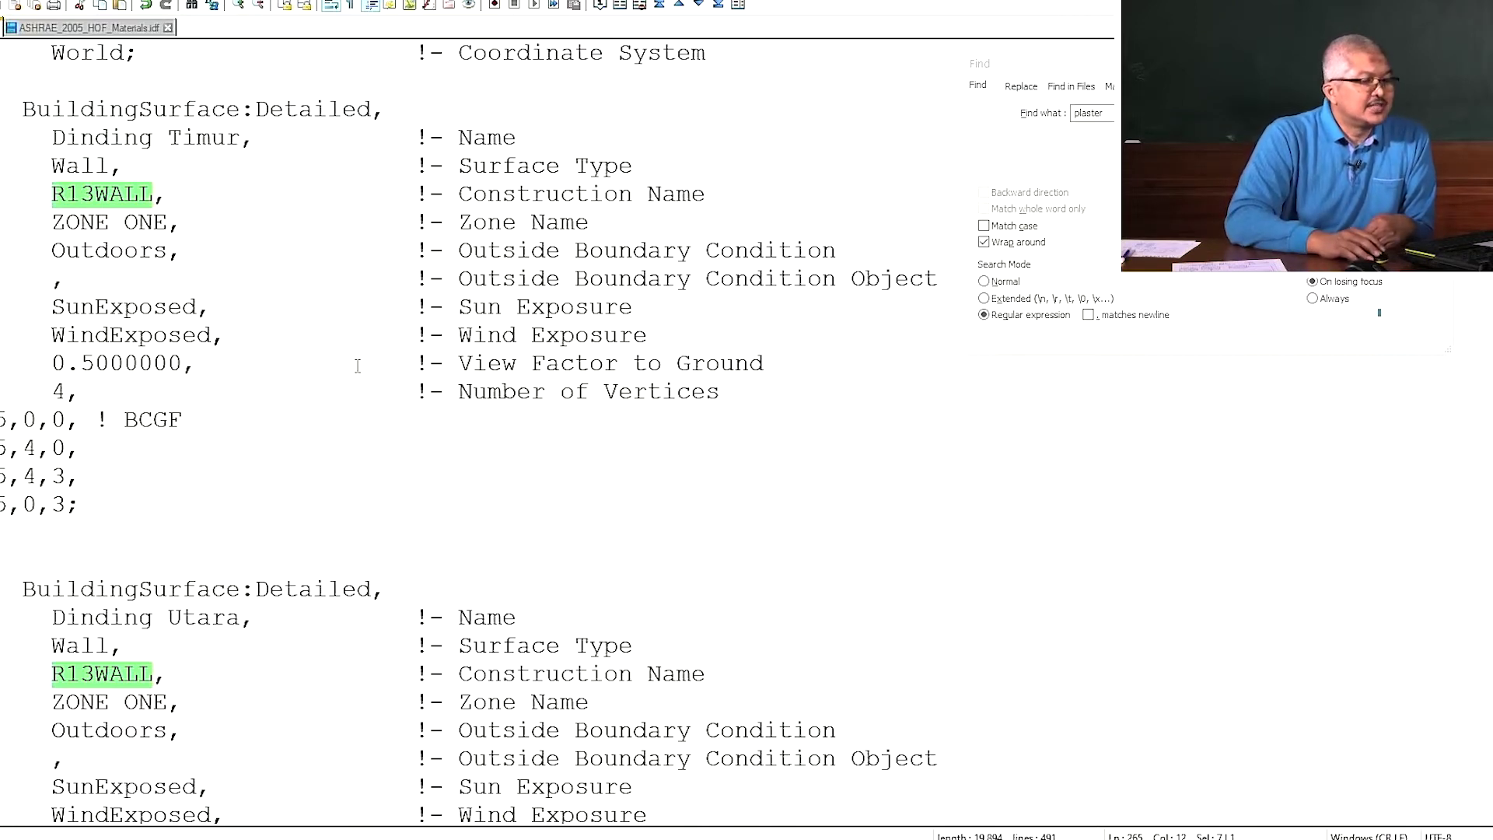
pyautogui.click(861, 834)
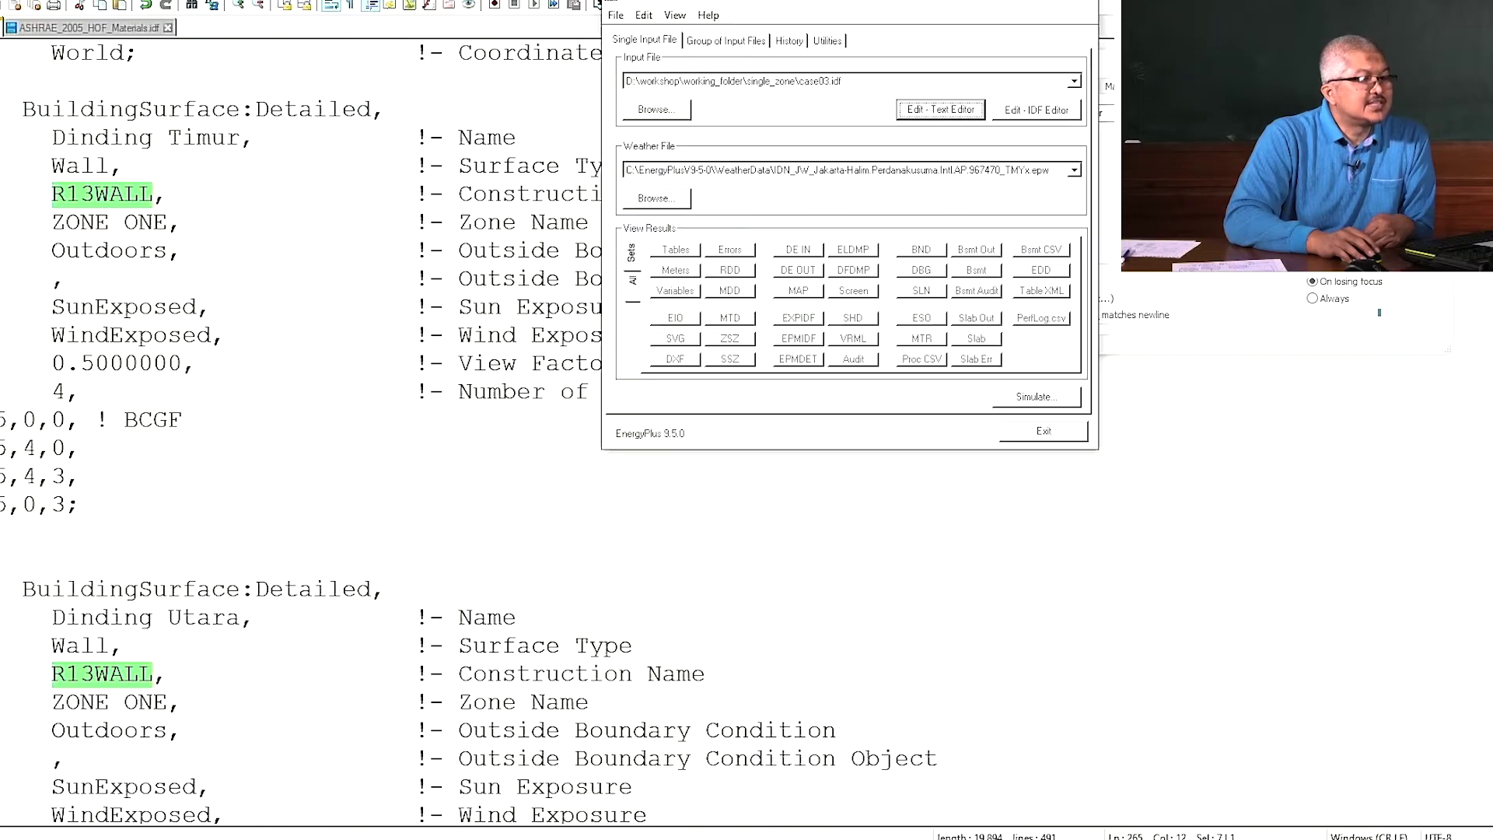
pyautogui.moveTo(869, 7)
pyautogui.mouseDown()
pyautogui.moveTo(742, 3)
pyautogui.moveTo(876, 10)
pyautogui.moveTo(850, 11)
pyautogui.mouseUp()
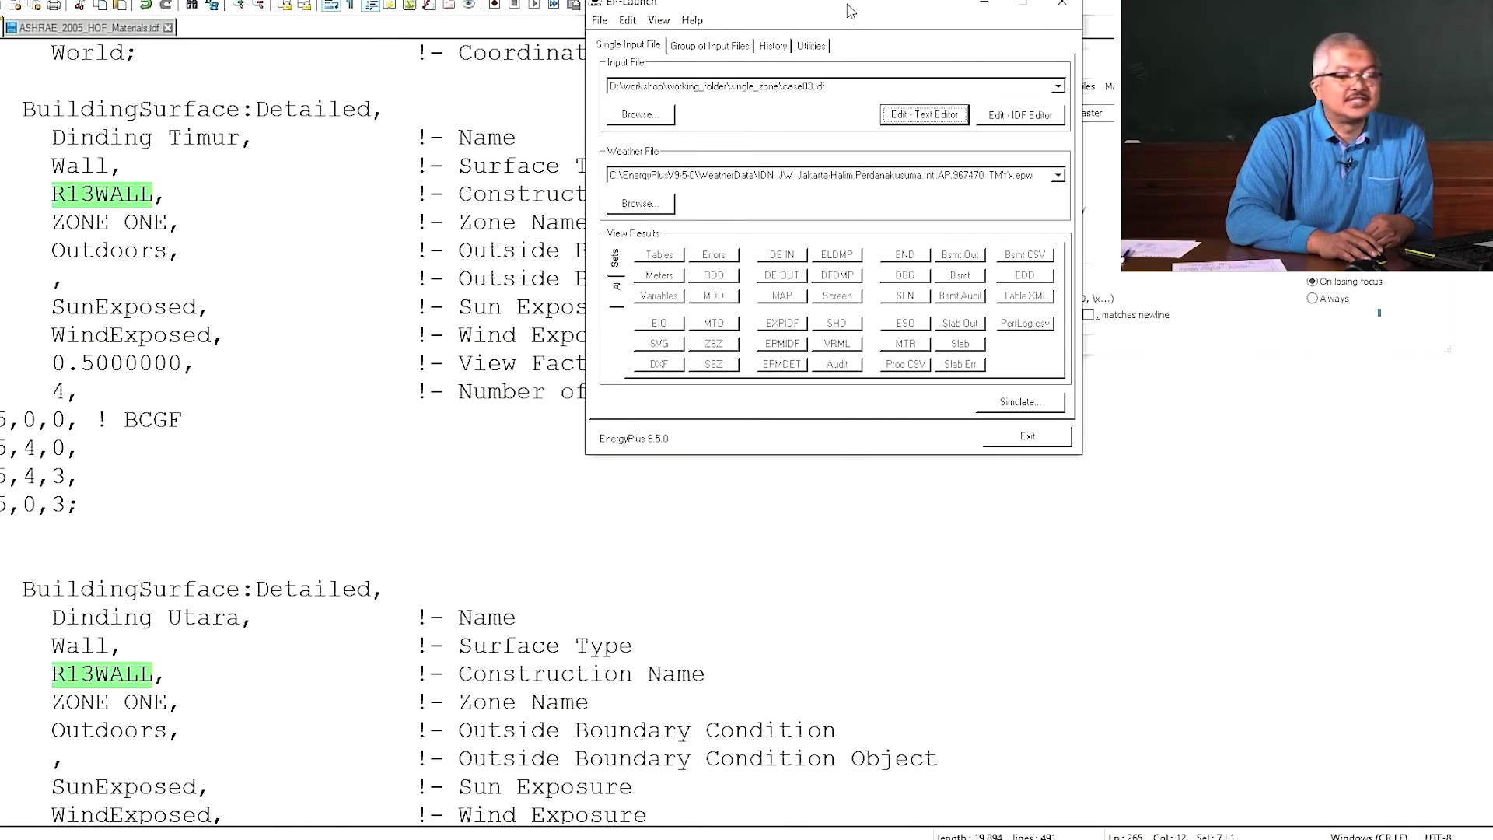
pyautogui.click(1019, 404)
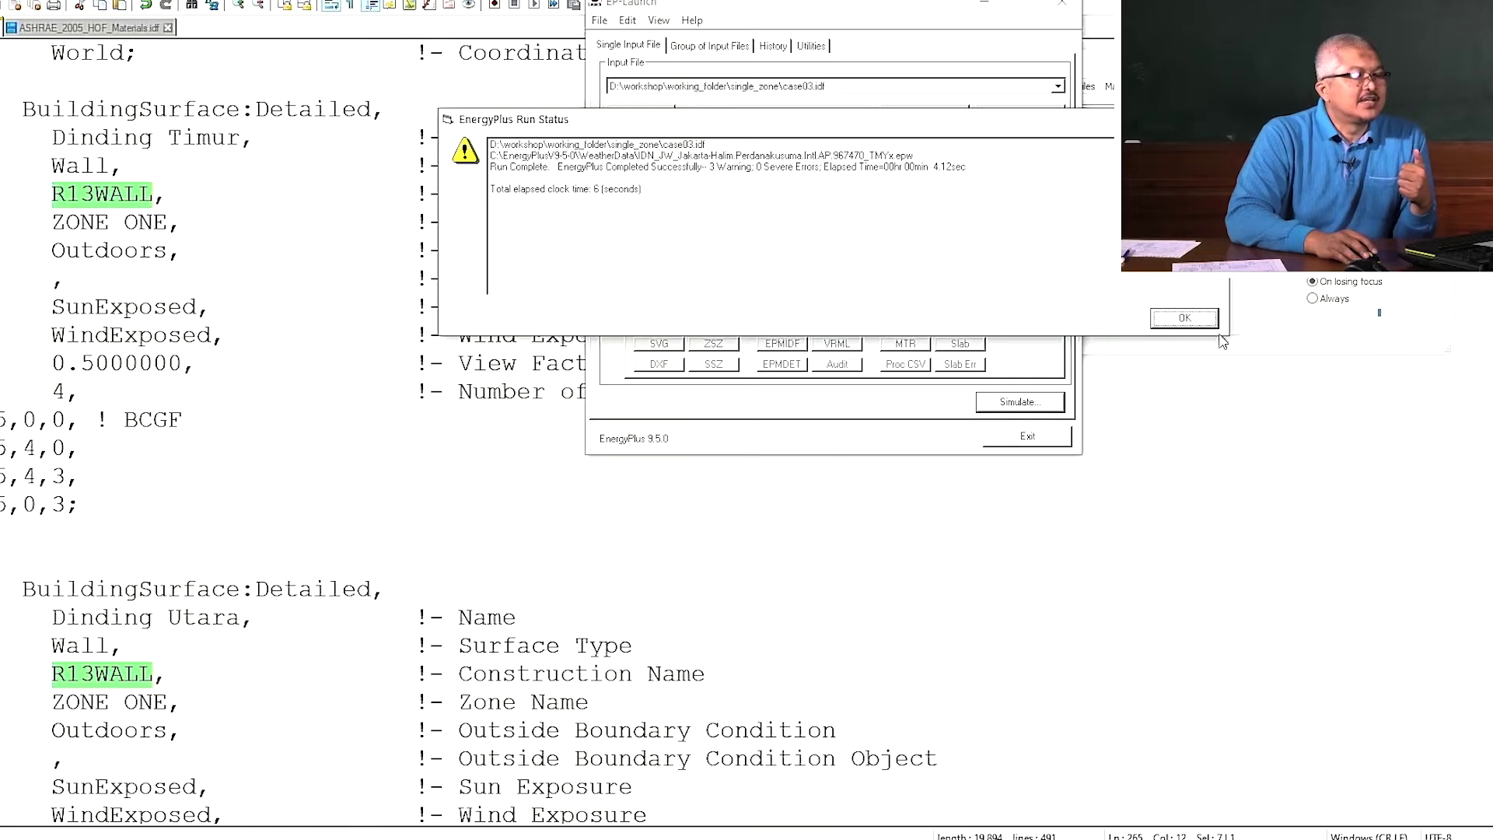
pyautogui.click(1183, 317)
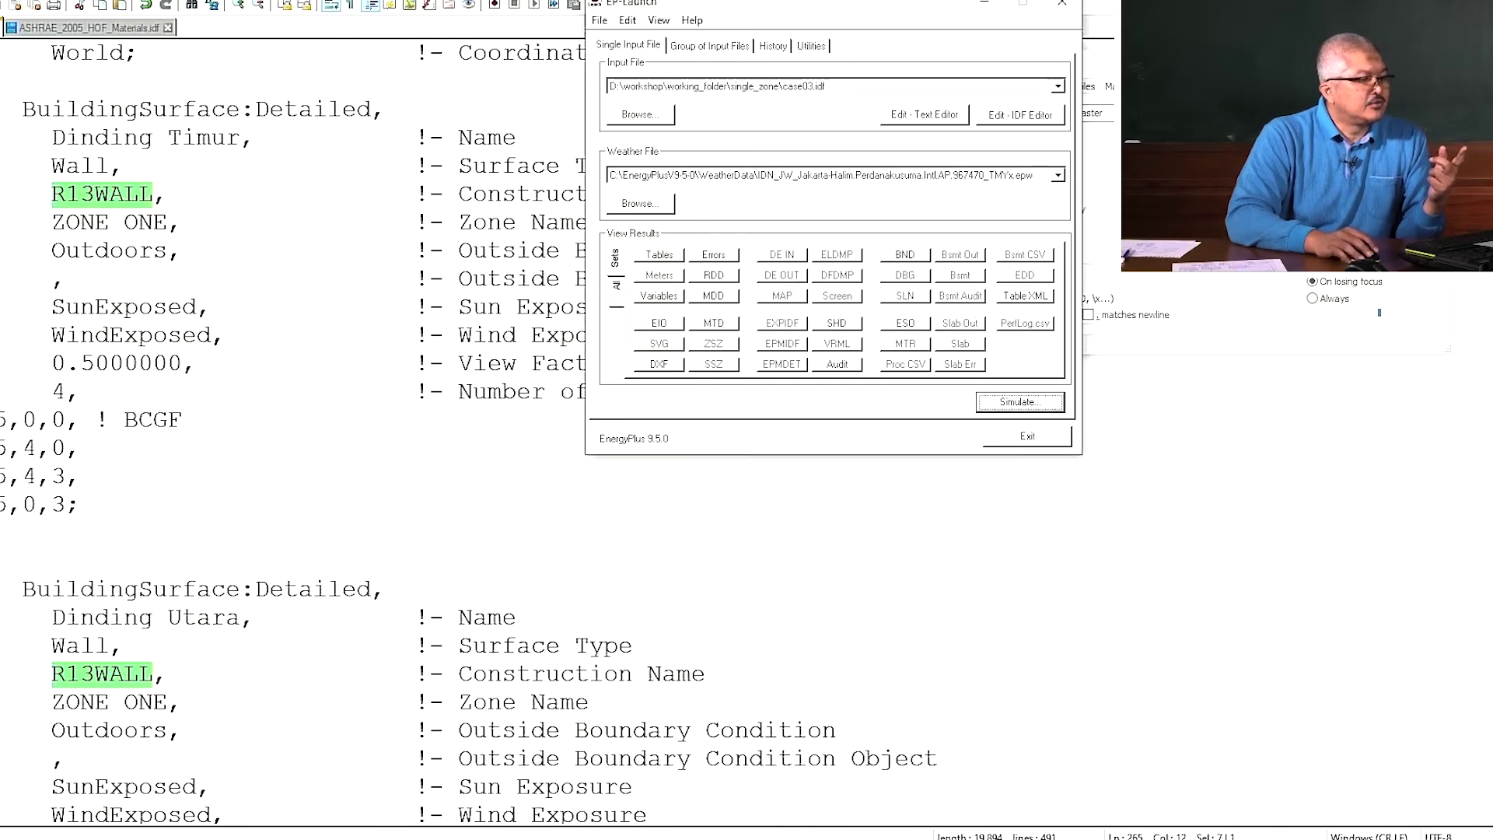
# - Open case03Table.csv from the single_zone folder in Excel and widen all columns of the sheet
pyautogui.click(403, 773)
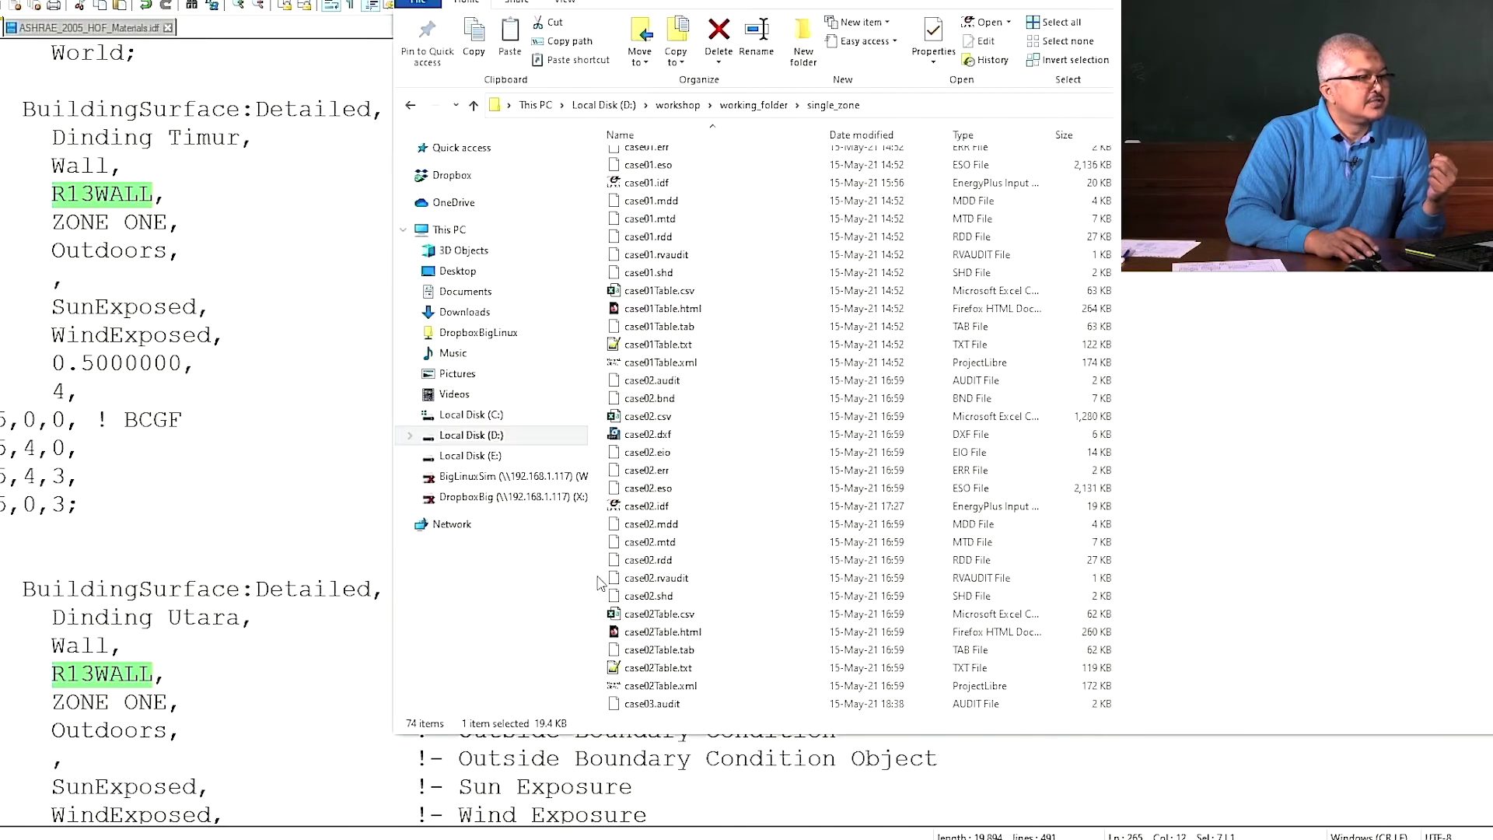
pyautogui.scroll(-6, 615, 579)
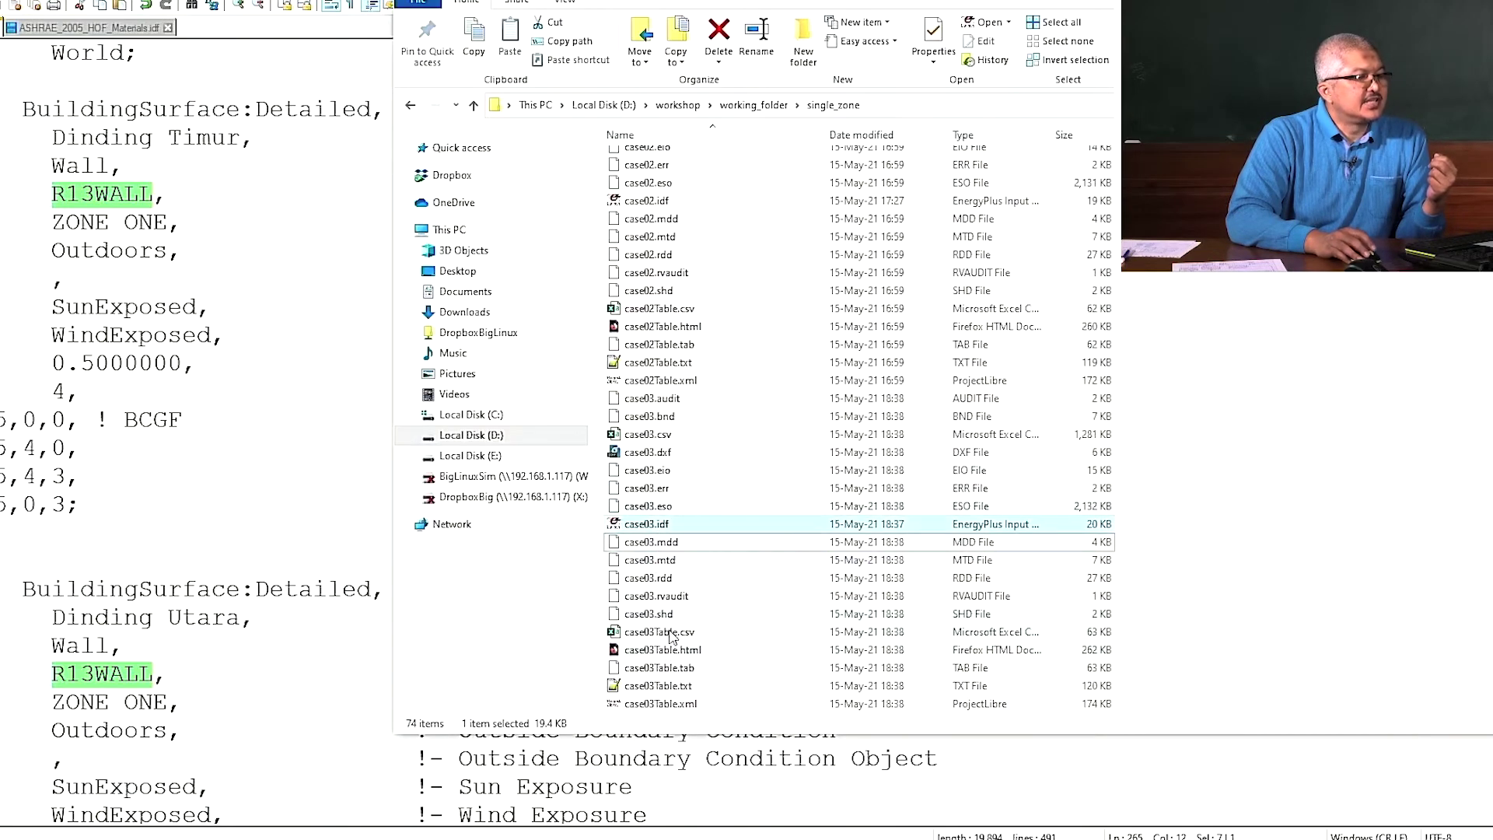
pyautogui.doubleClick(671, 632)
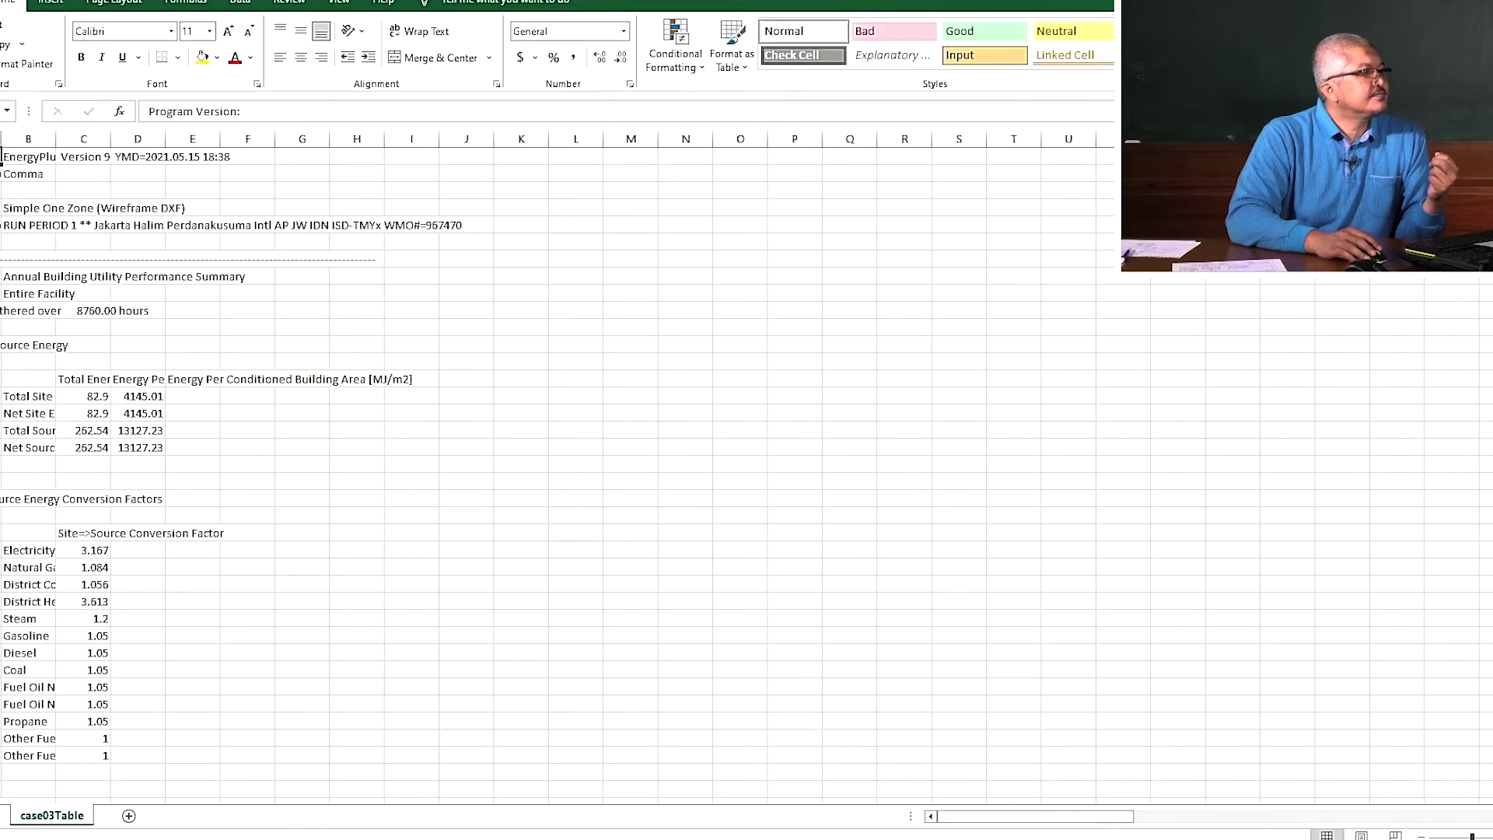
pyautogui.hotkey('ctrl', 'a')
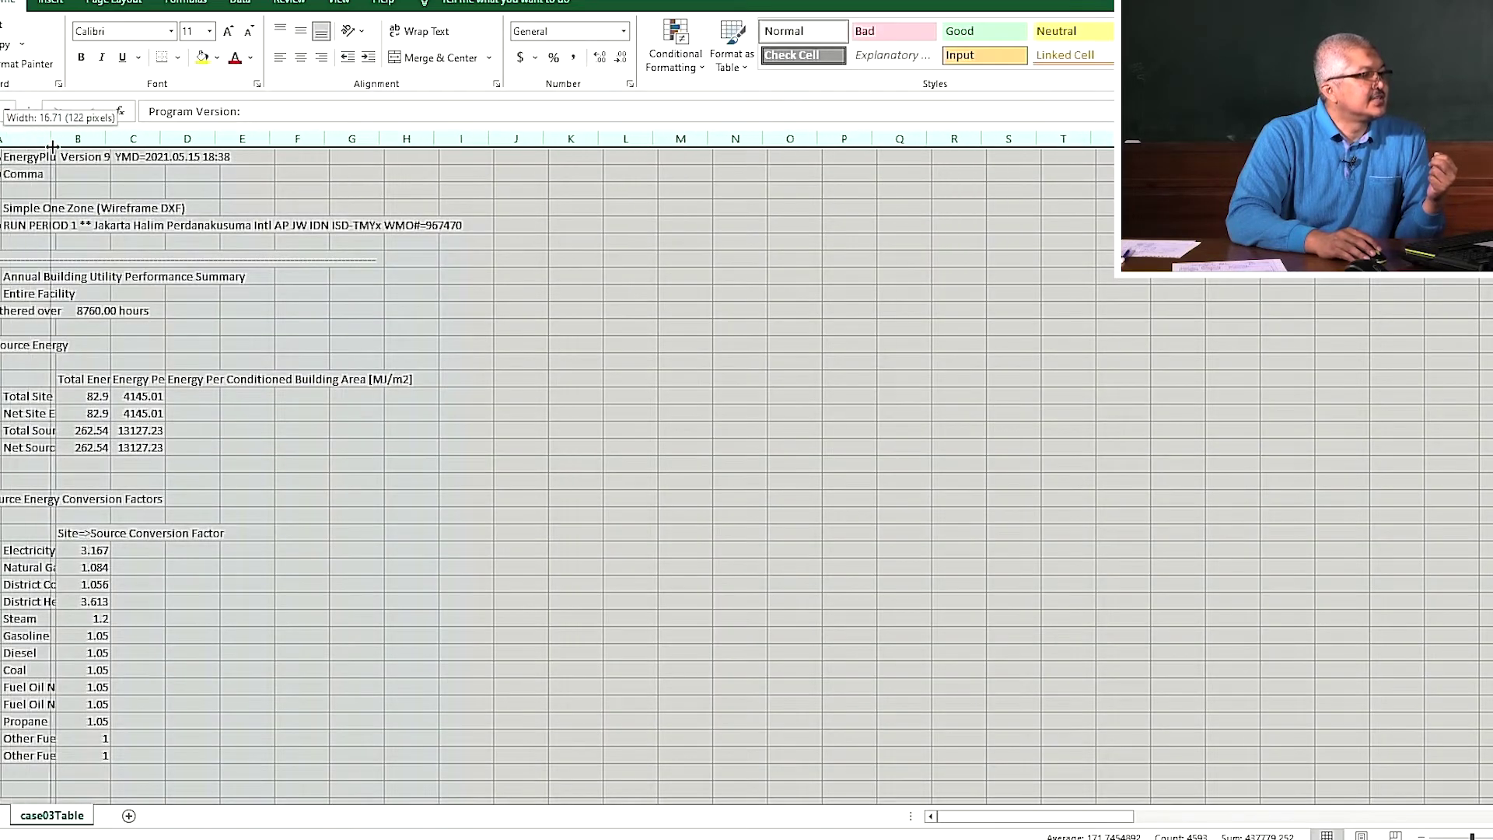
pyautogui.doubleClick(56, 139)
pyautogui.click(200, 290)
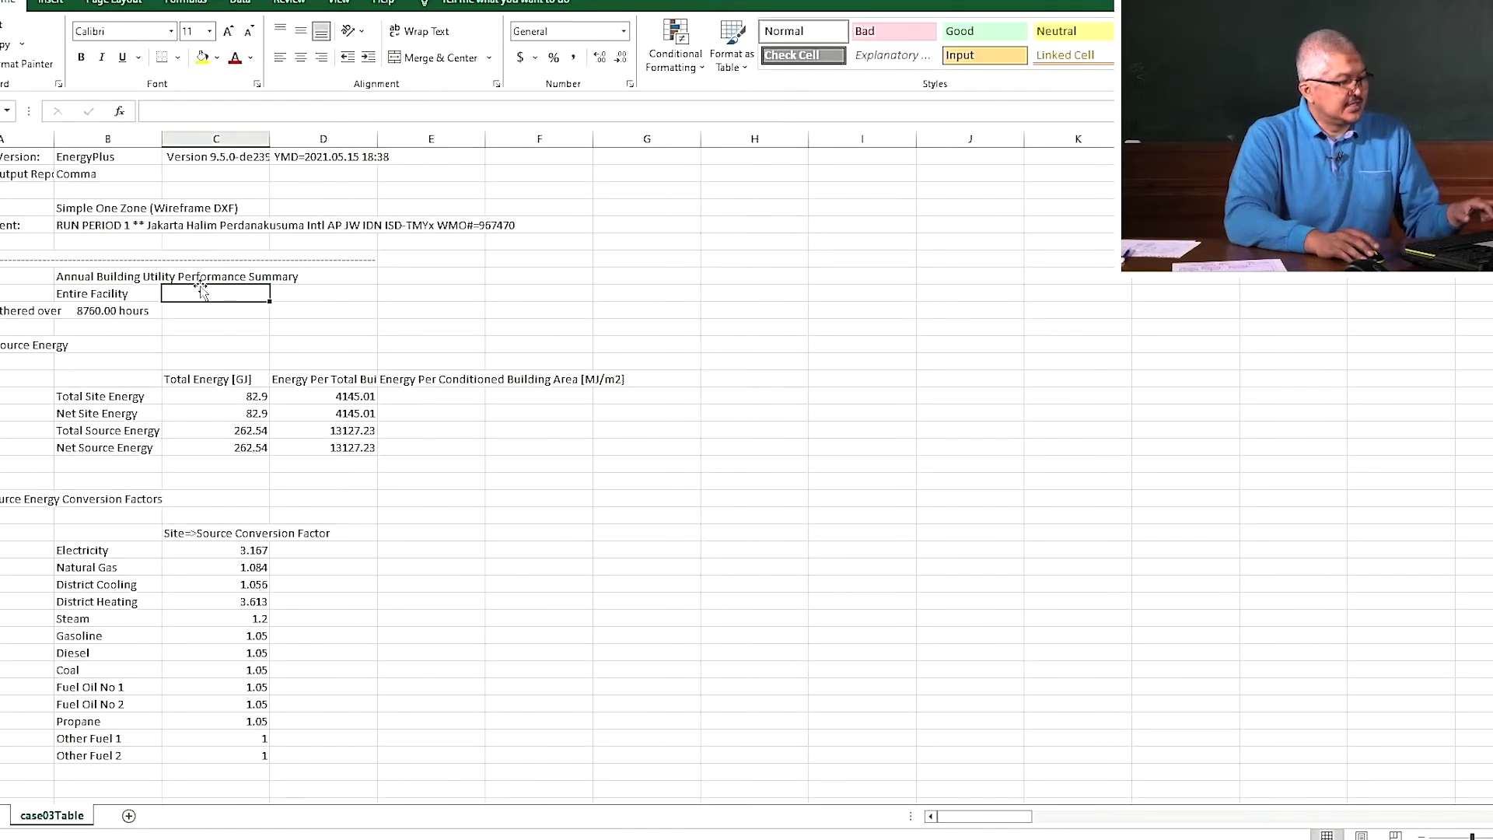
# - Search the sheet for "envelope" up to the Envelope Summary and check the U-Factor no Film of DINDING TIMUR
pyautogui.hotkey('ctrl', 'f')
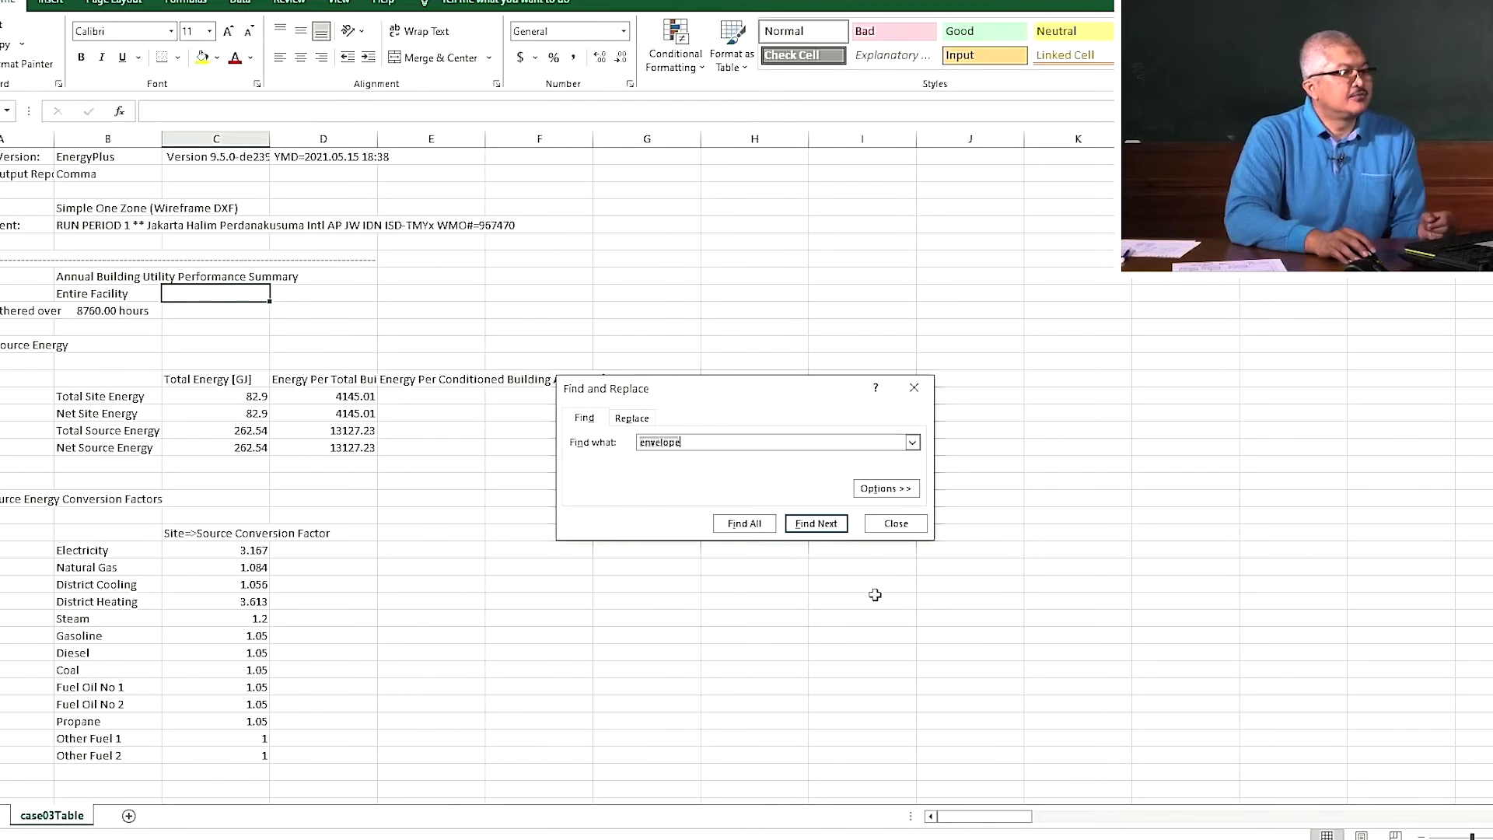
pyautogui.click(816, 523)
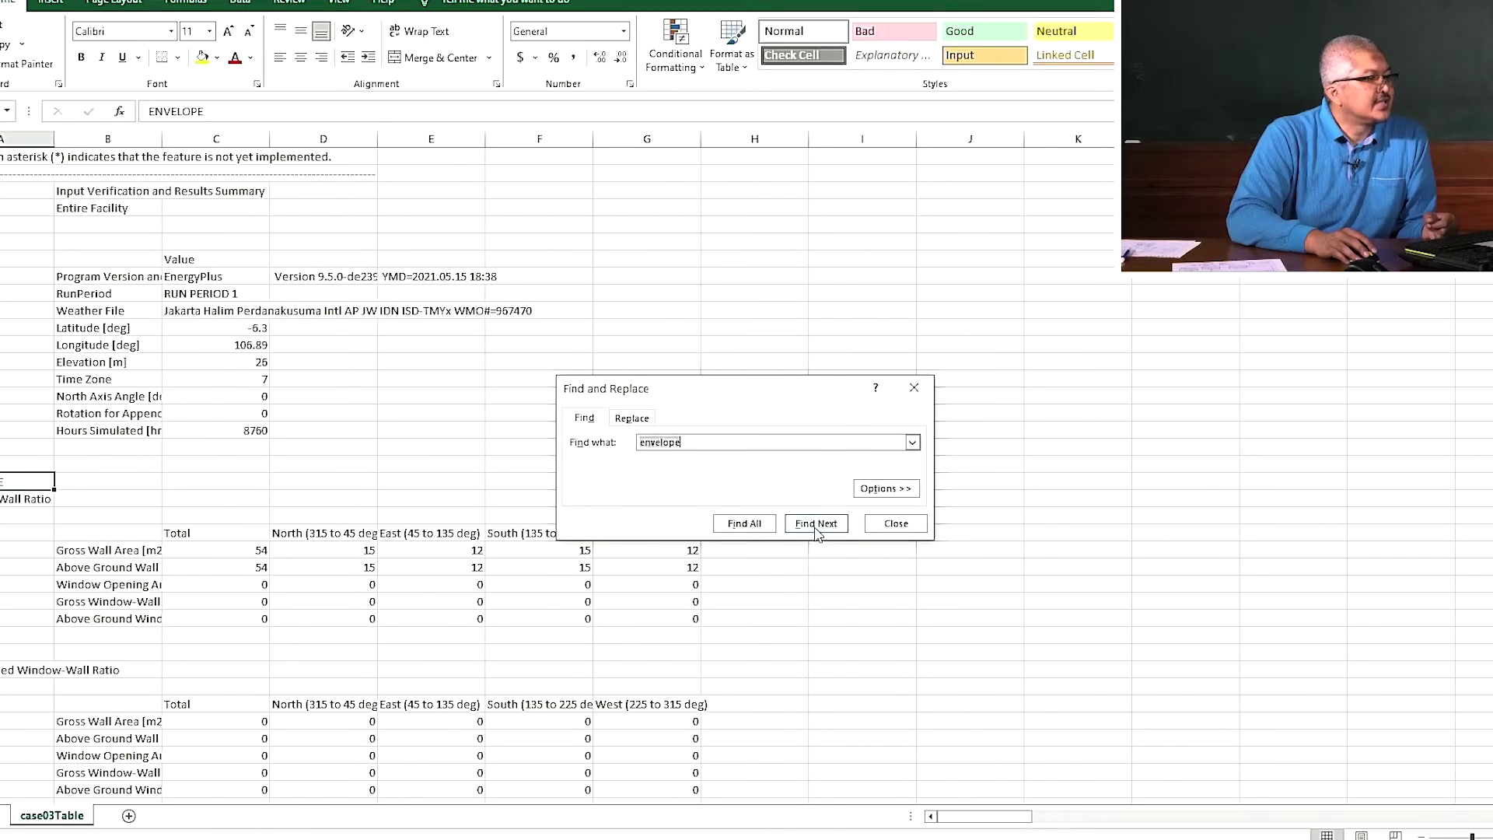
pyautogui.click(816, 522)
pyautogui.click(816, 523)
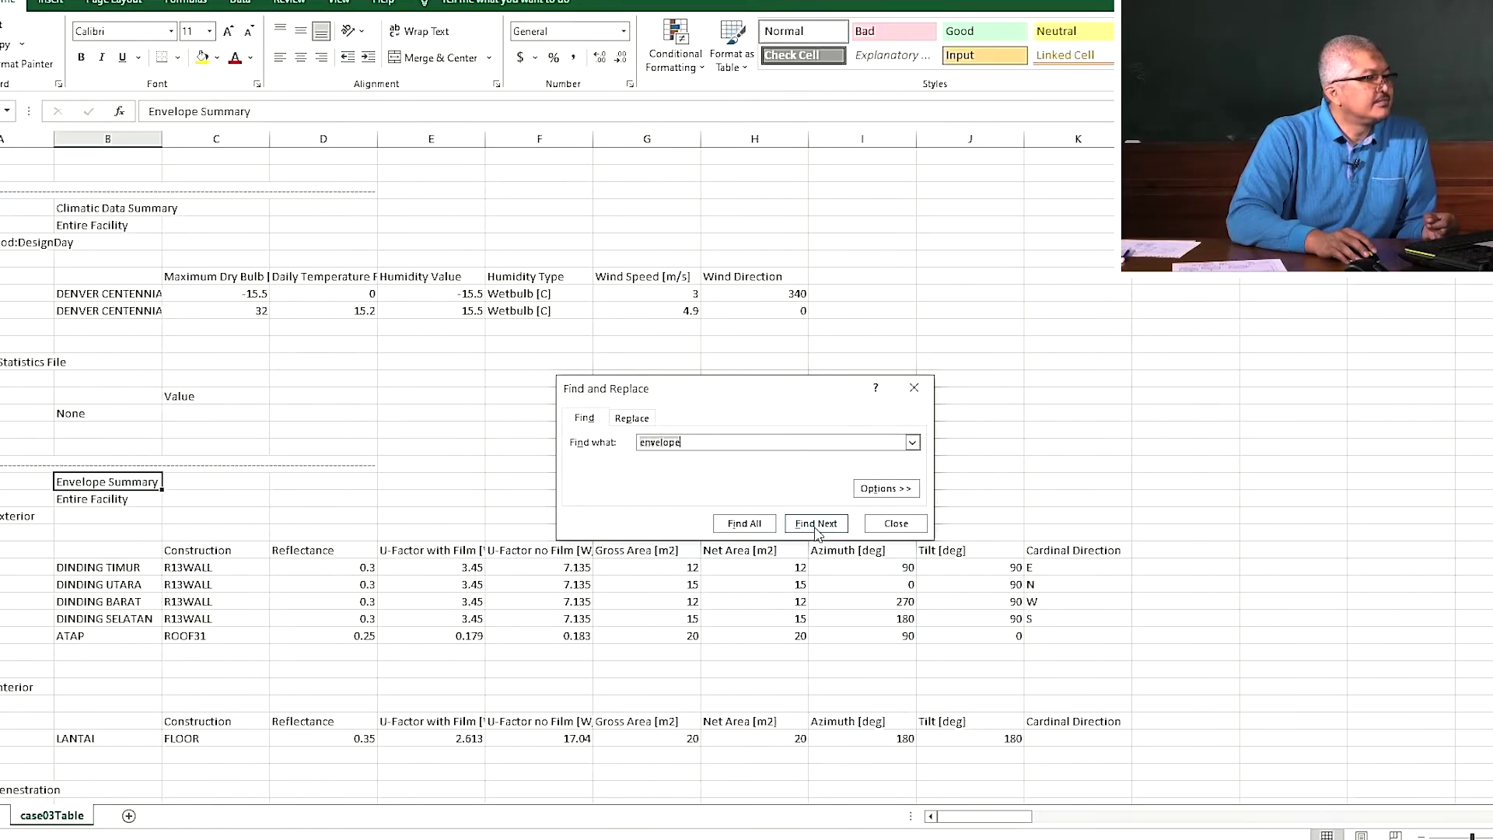
pyautogui.click(895, 523)
pyautogui.scroll(-3, 800, 373)
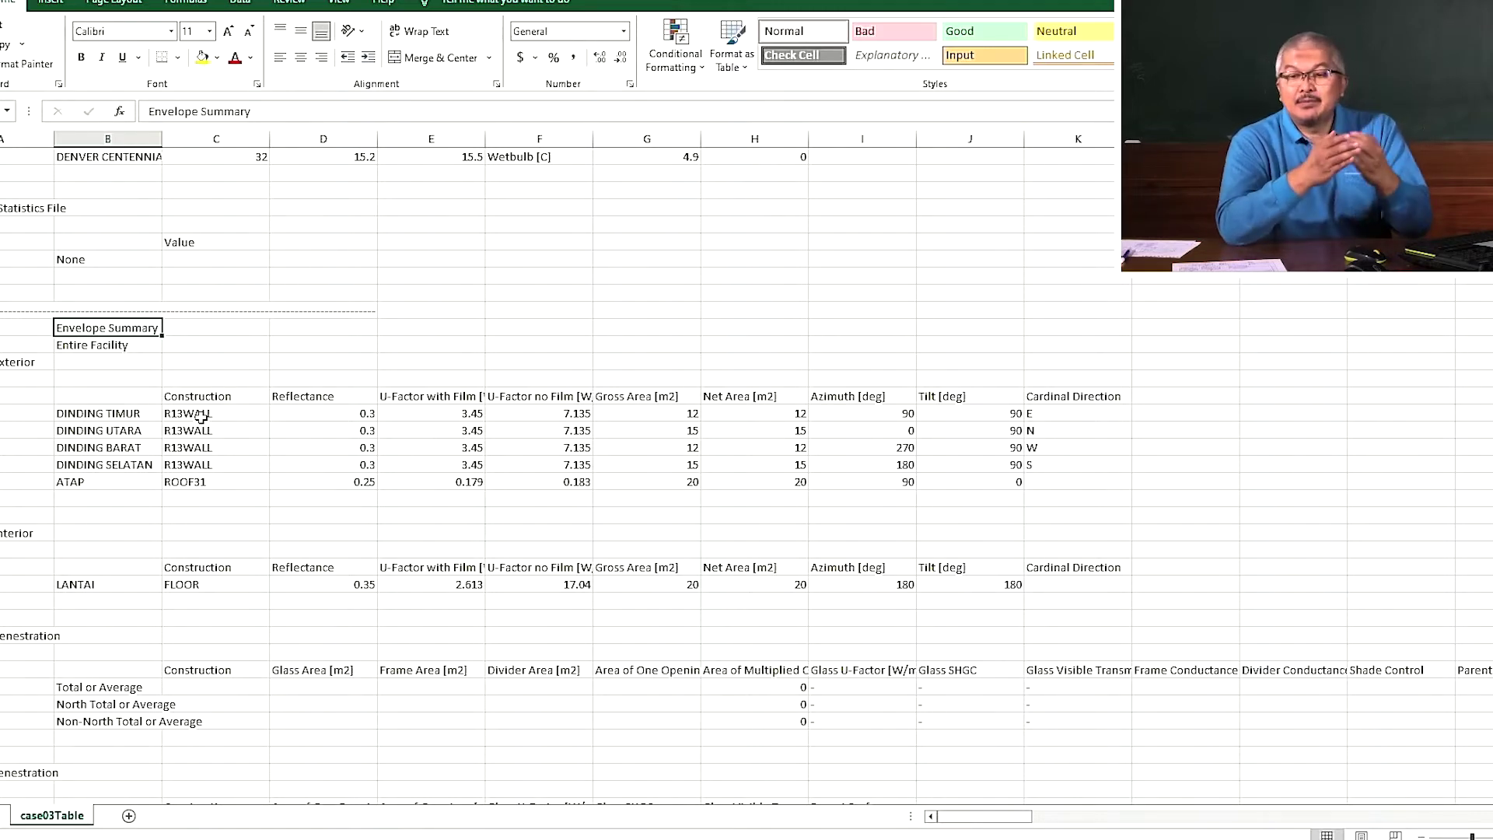
pyautogui.click(577, 416)
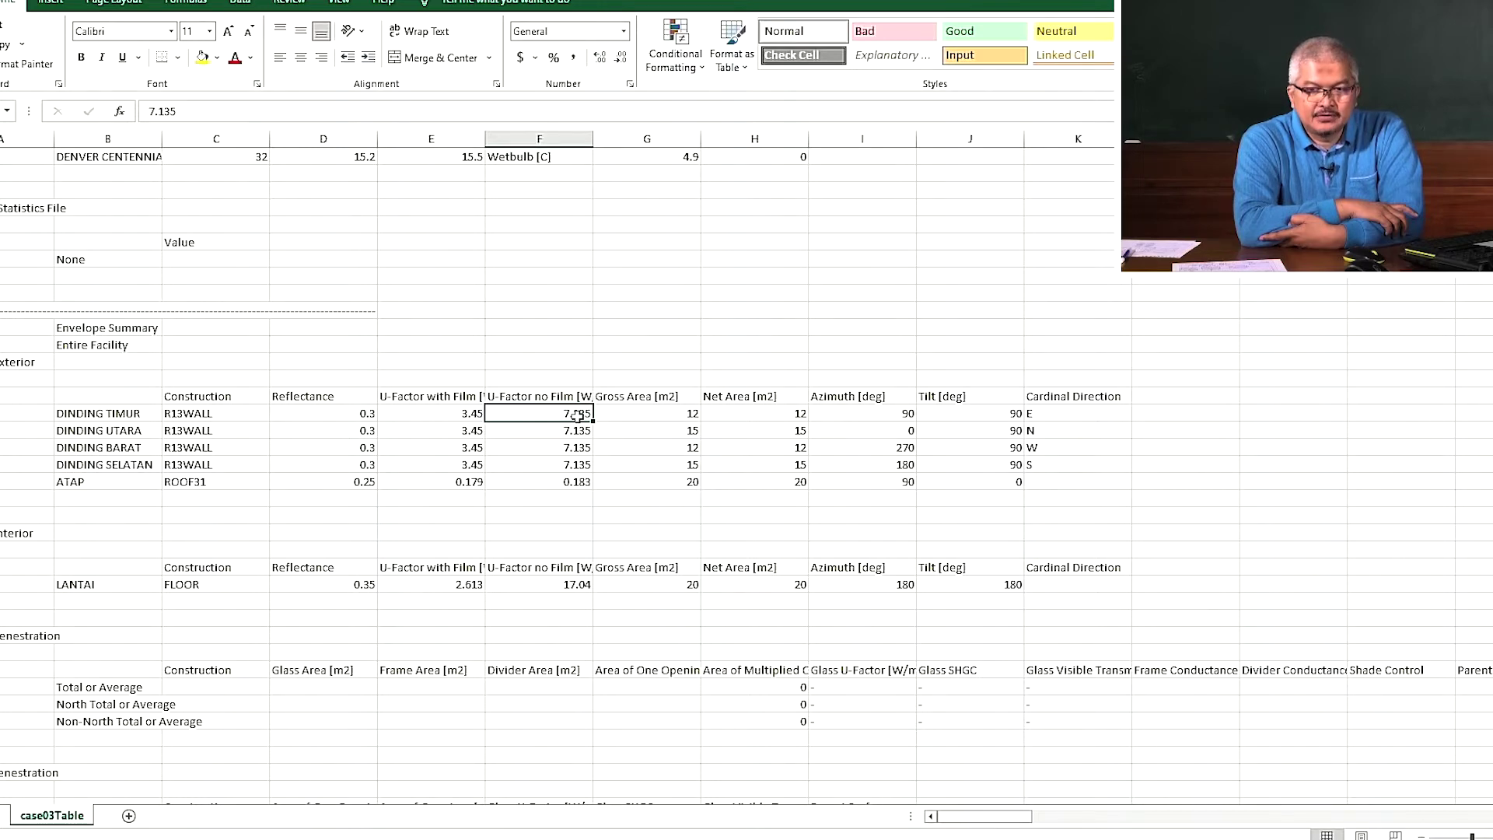
# - Enter the label "R-tot (SI)" in cell I696, in the blank area above the Envelope Summary table
pyautogui.scroll(2, 578, 414)
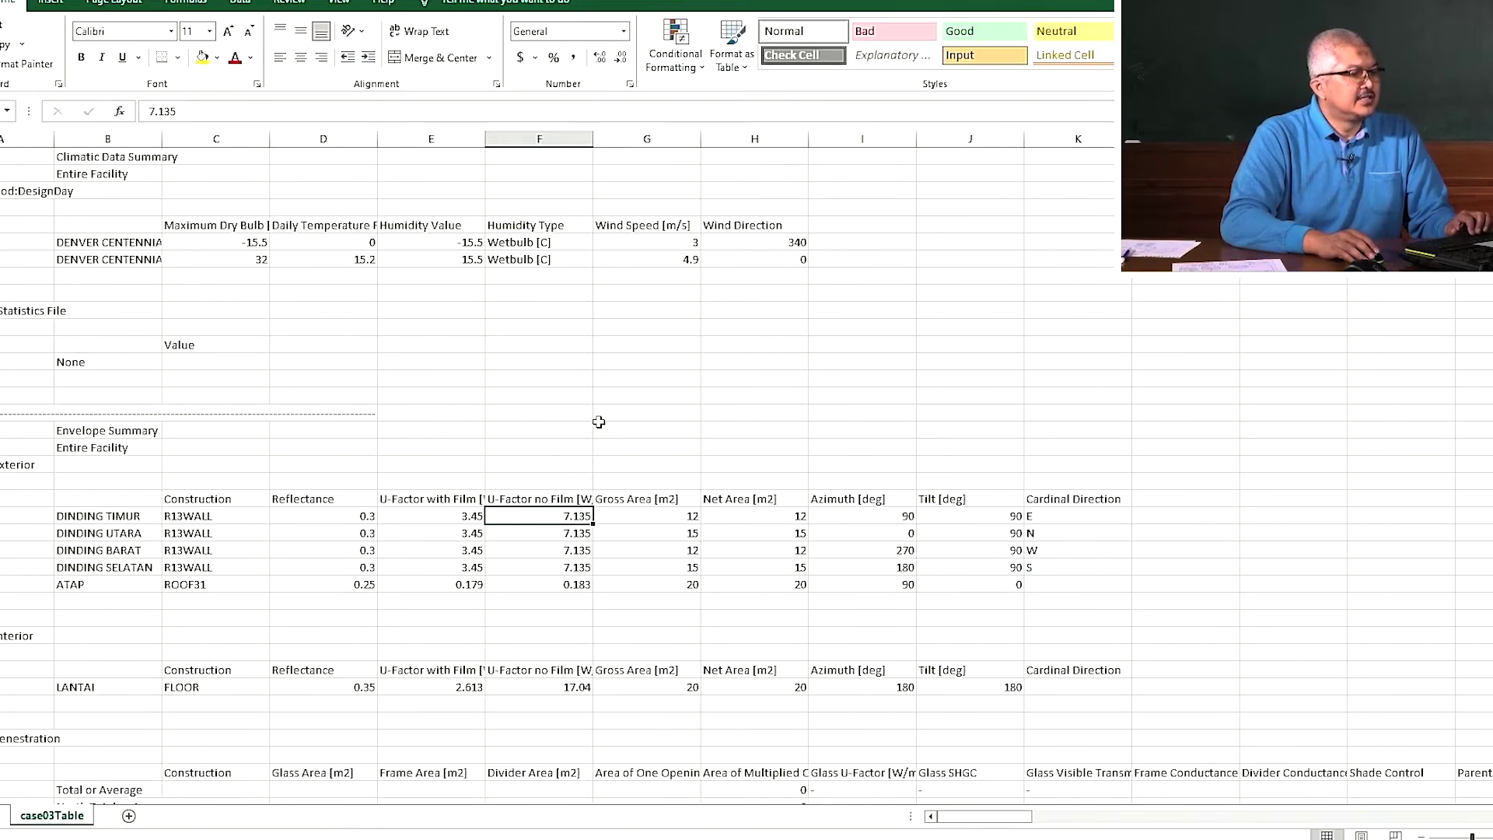
pyautogui.click(861, 395)
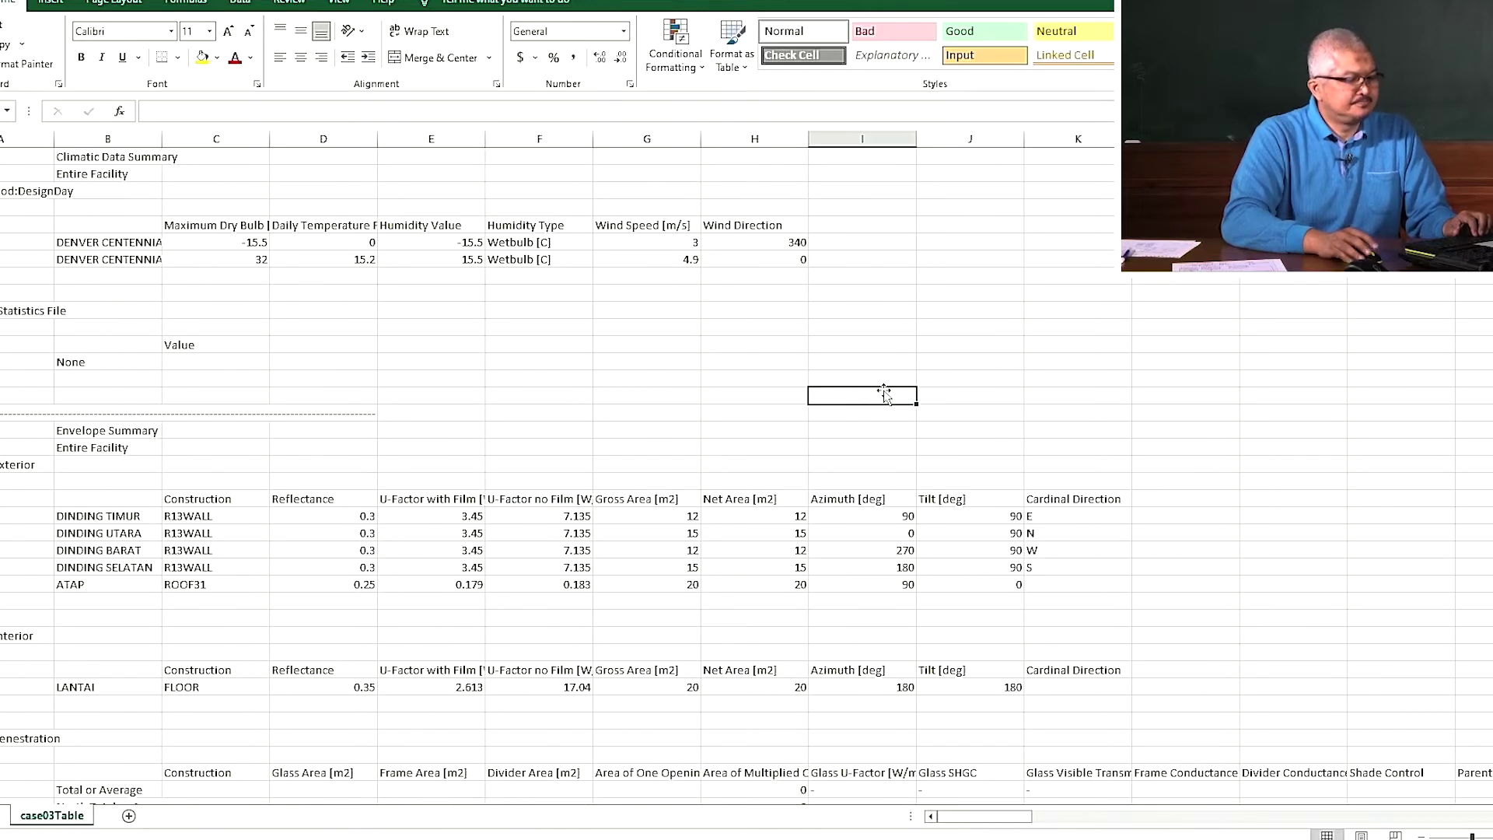
pyautogui.write('R-t')
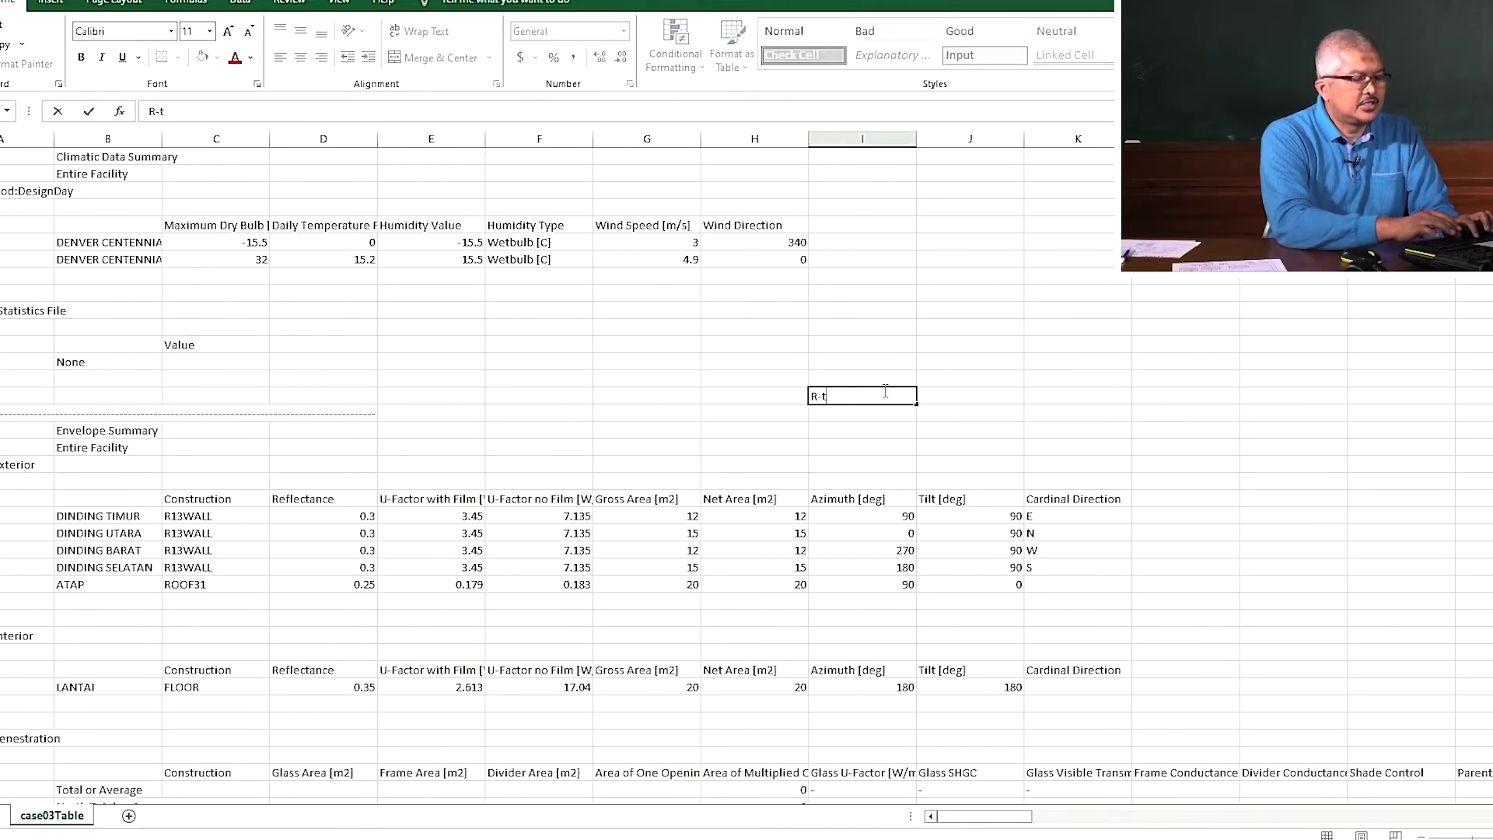
pyautogui.write('ot (SU')
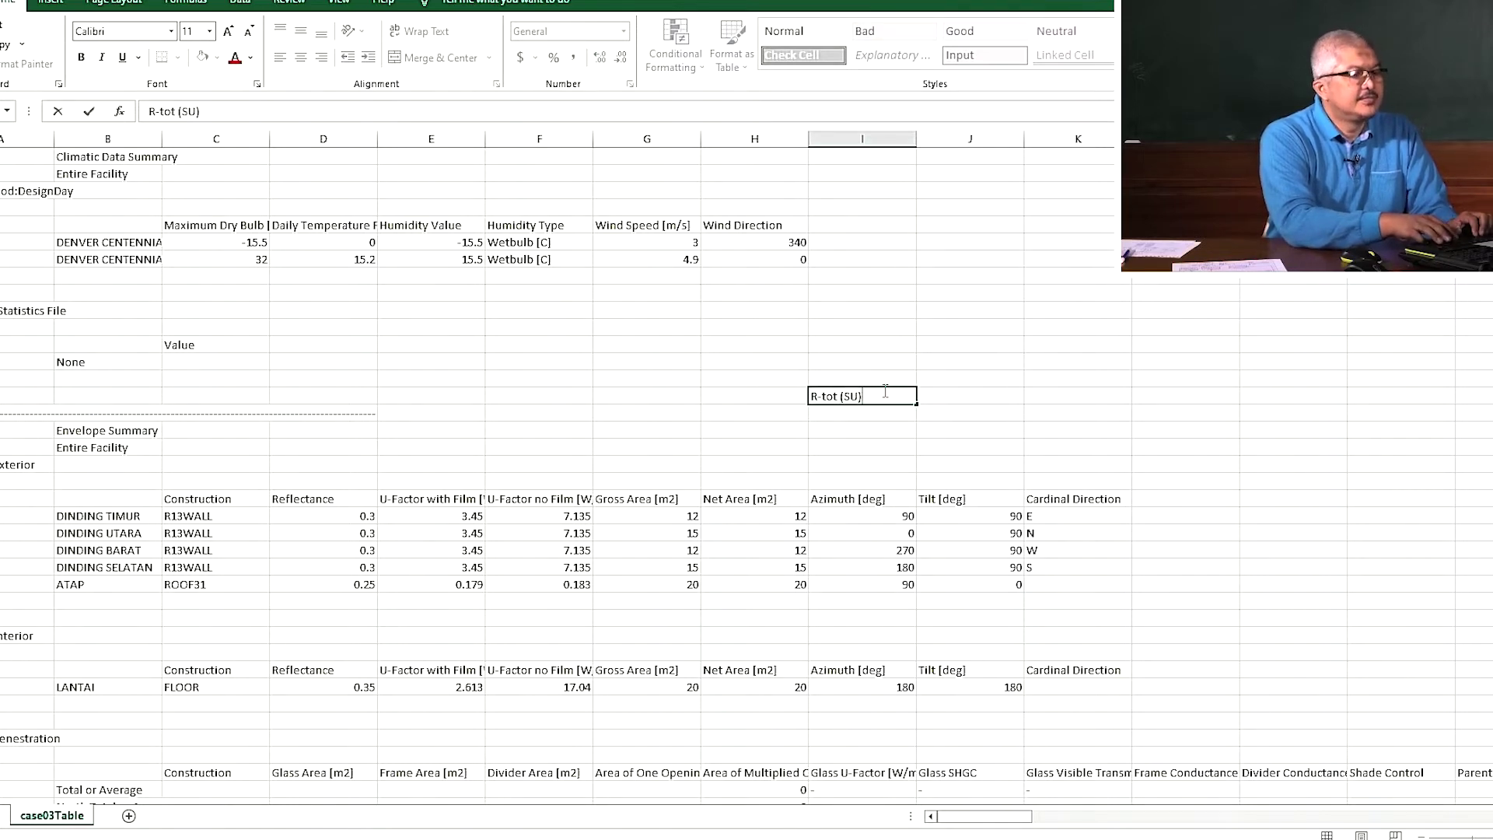
pyautogui.press('BackSpace')
pyautogui.write('I)')
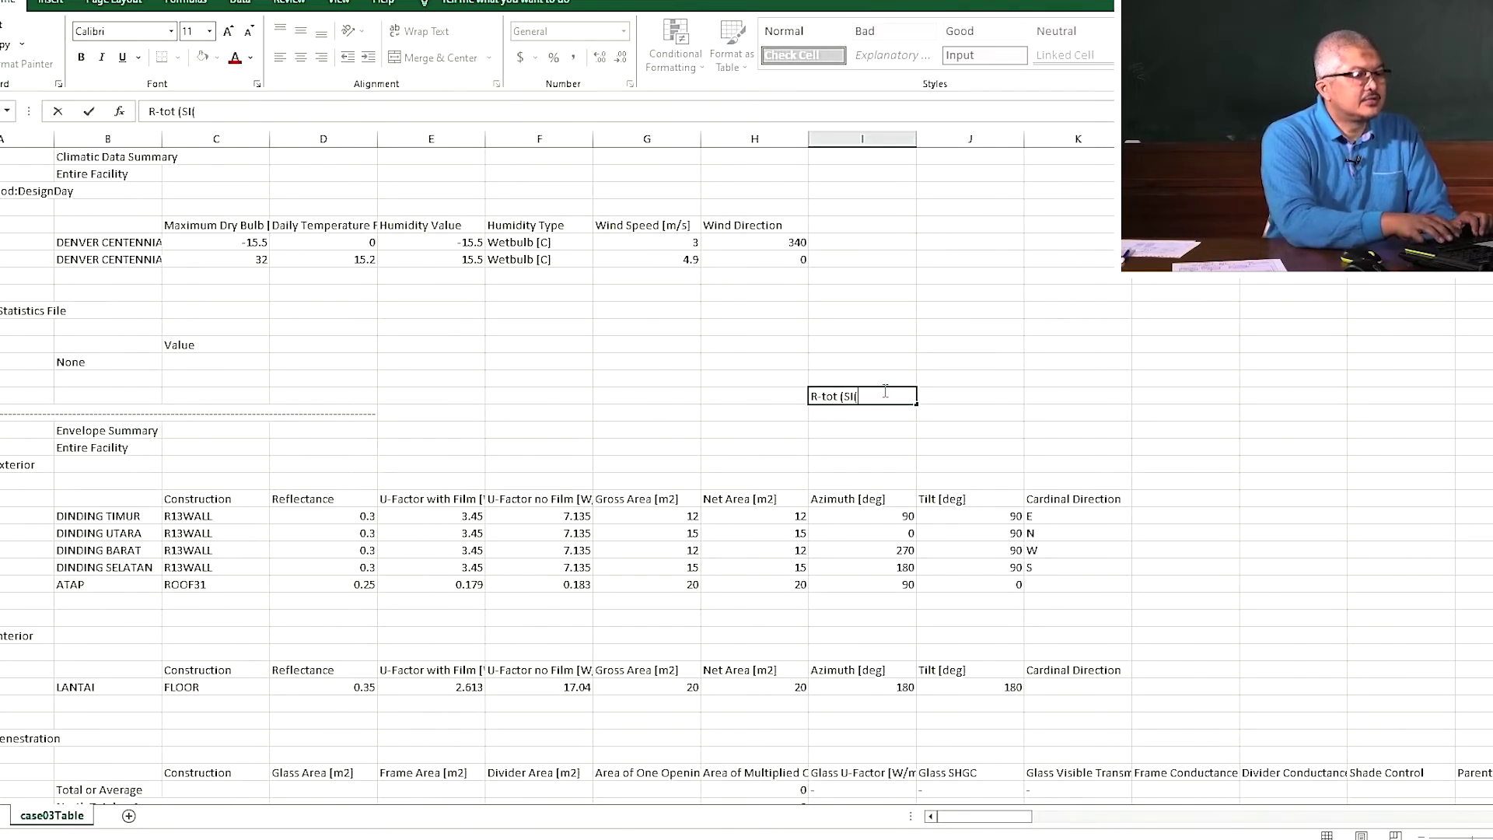
pyautogui.press('Tab')
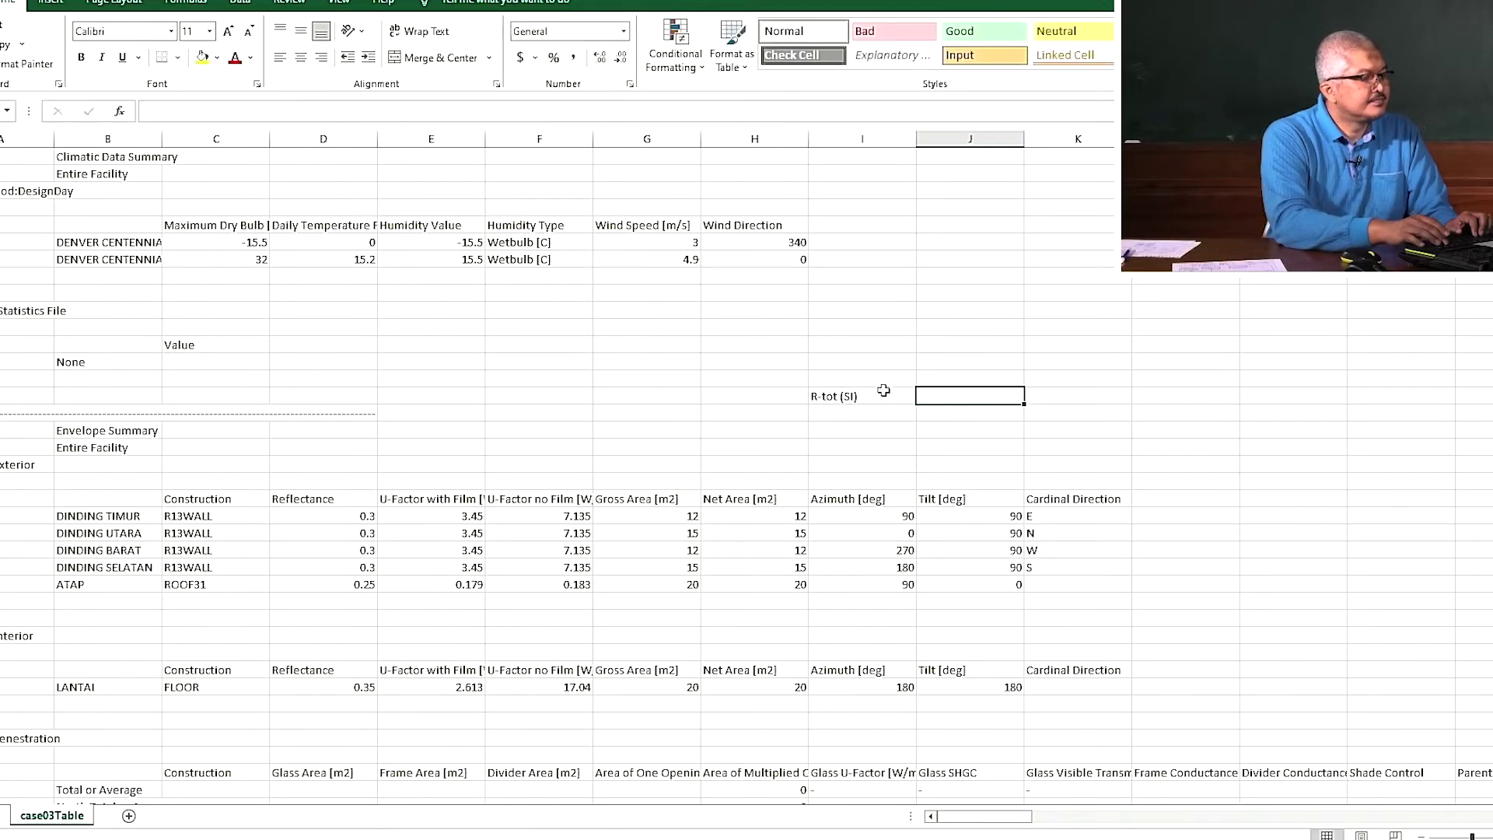
# - Calculate the wall's SI resistance in J696 with the formula =1/F703, using DINDING TIMUR's U-Factor no Film
pyautogui.write('=')
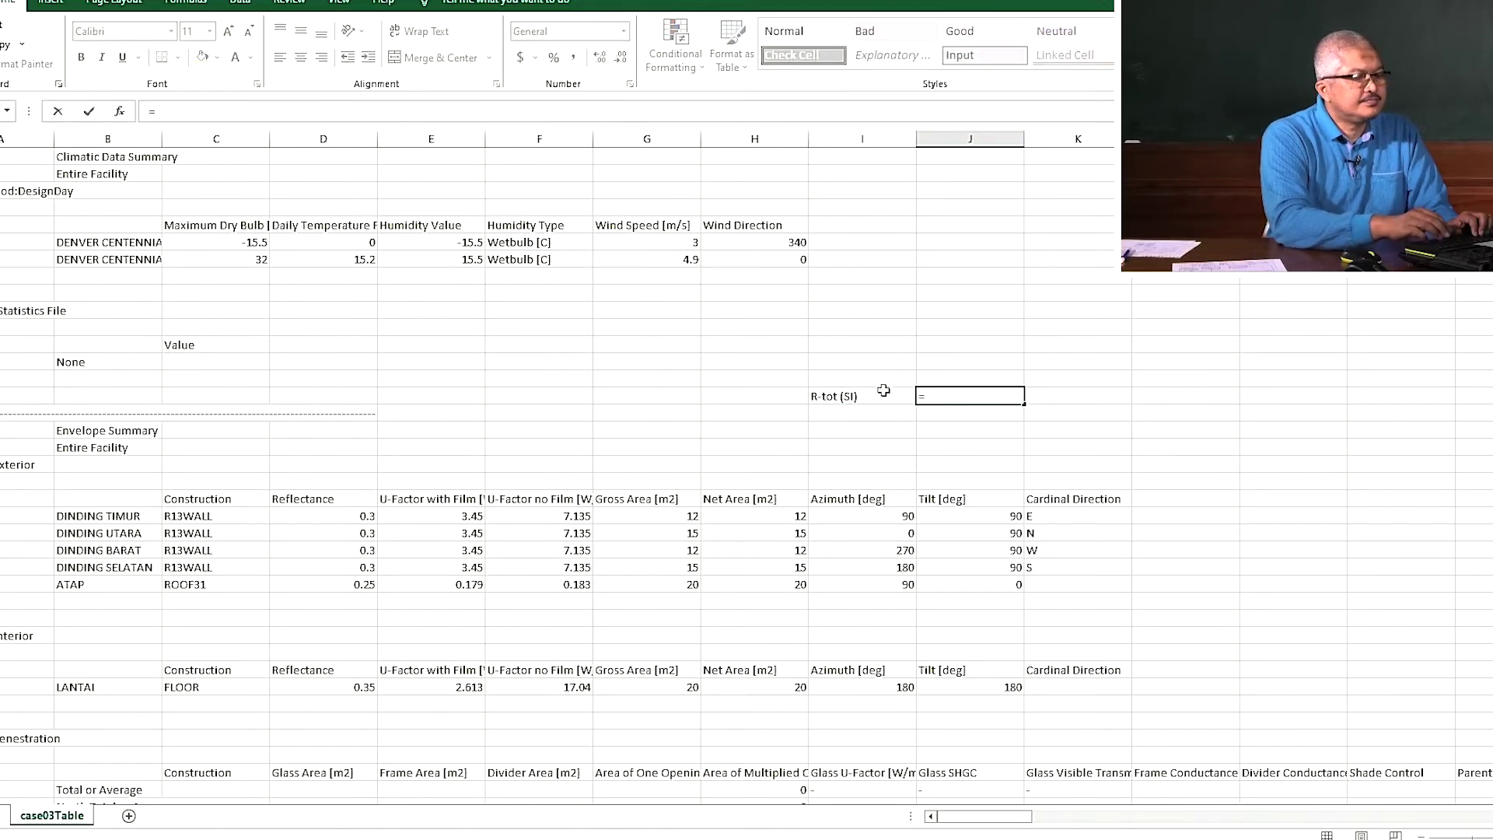
pyautogui.write('1/')
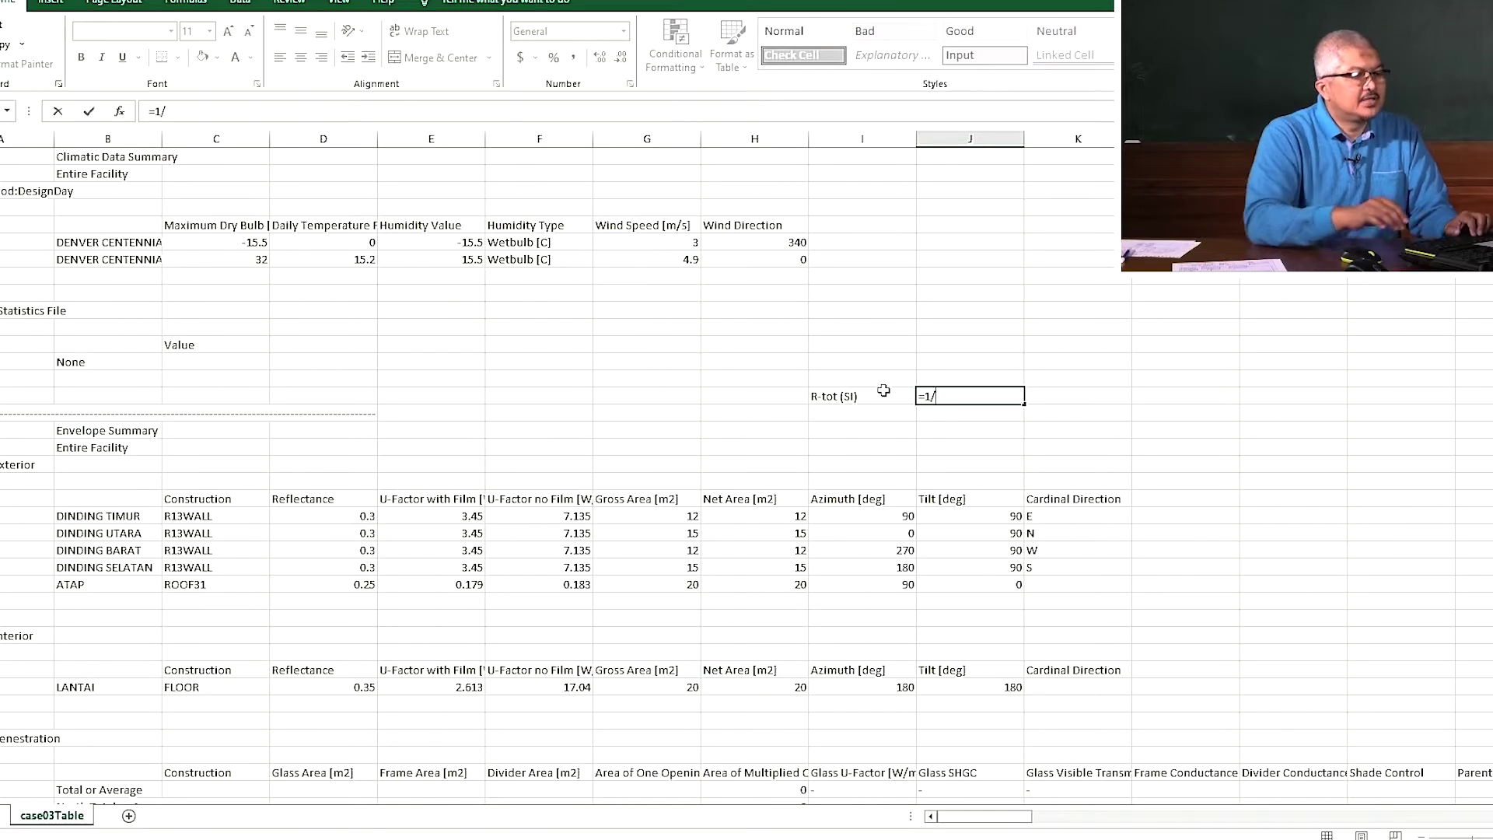
pyautogui.click(572, 521)
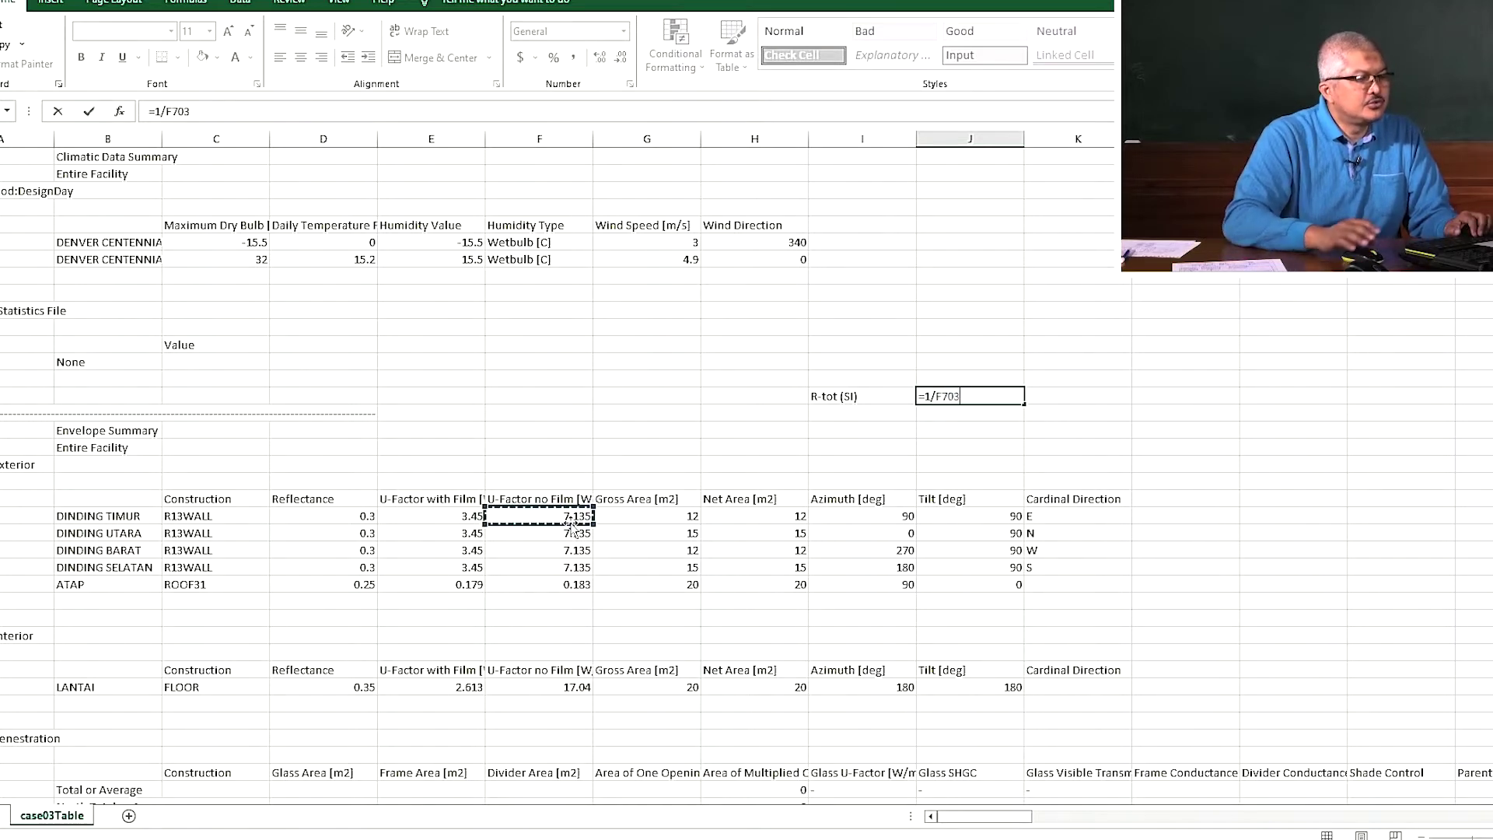
pyautogui.press('Return')
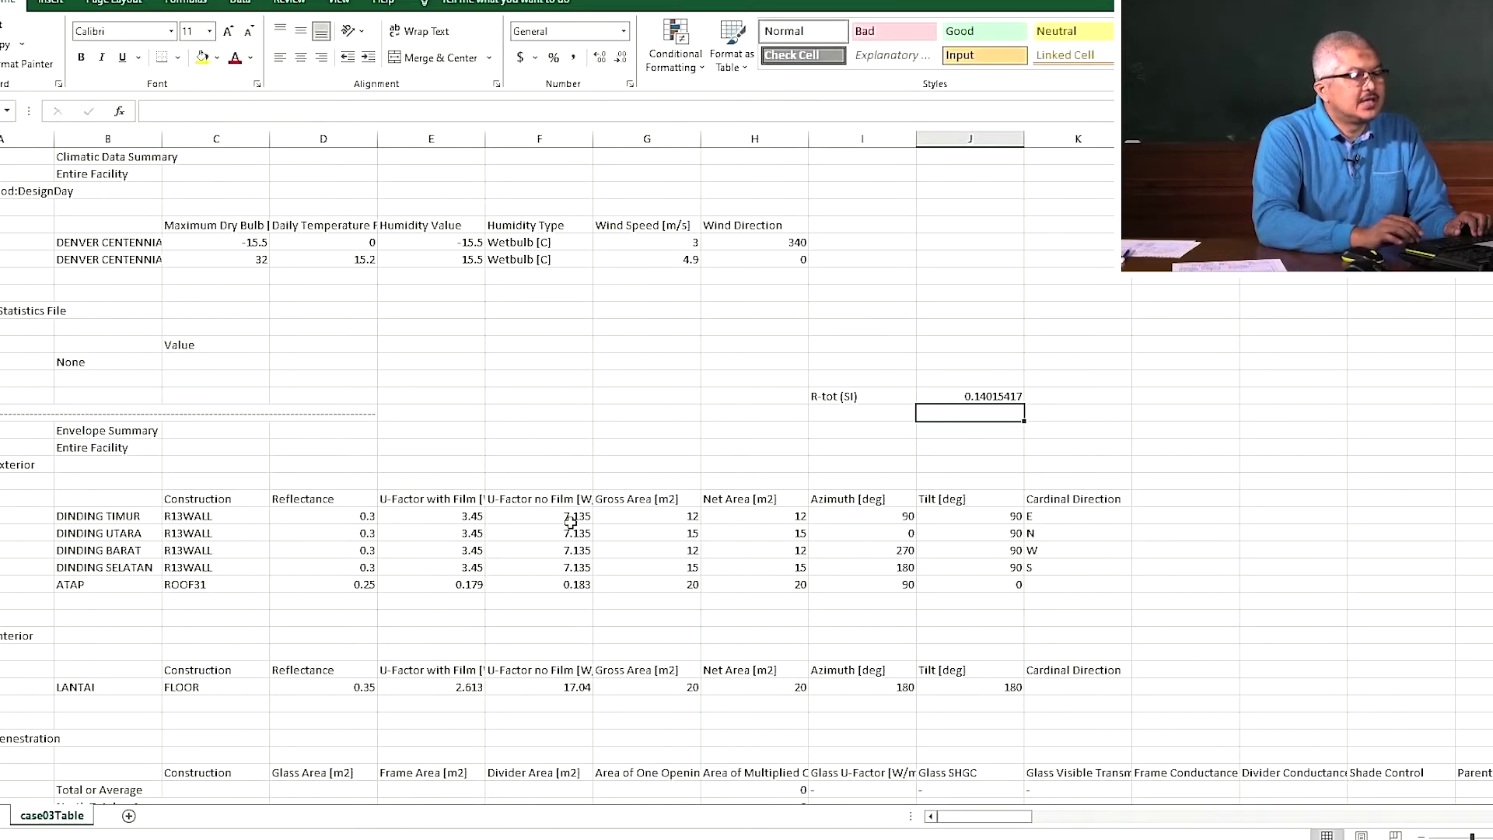
pyautogui.press('Up')
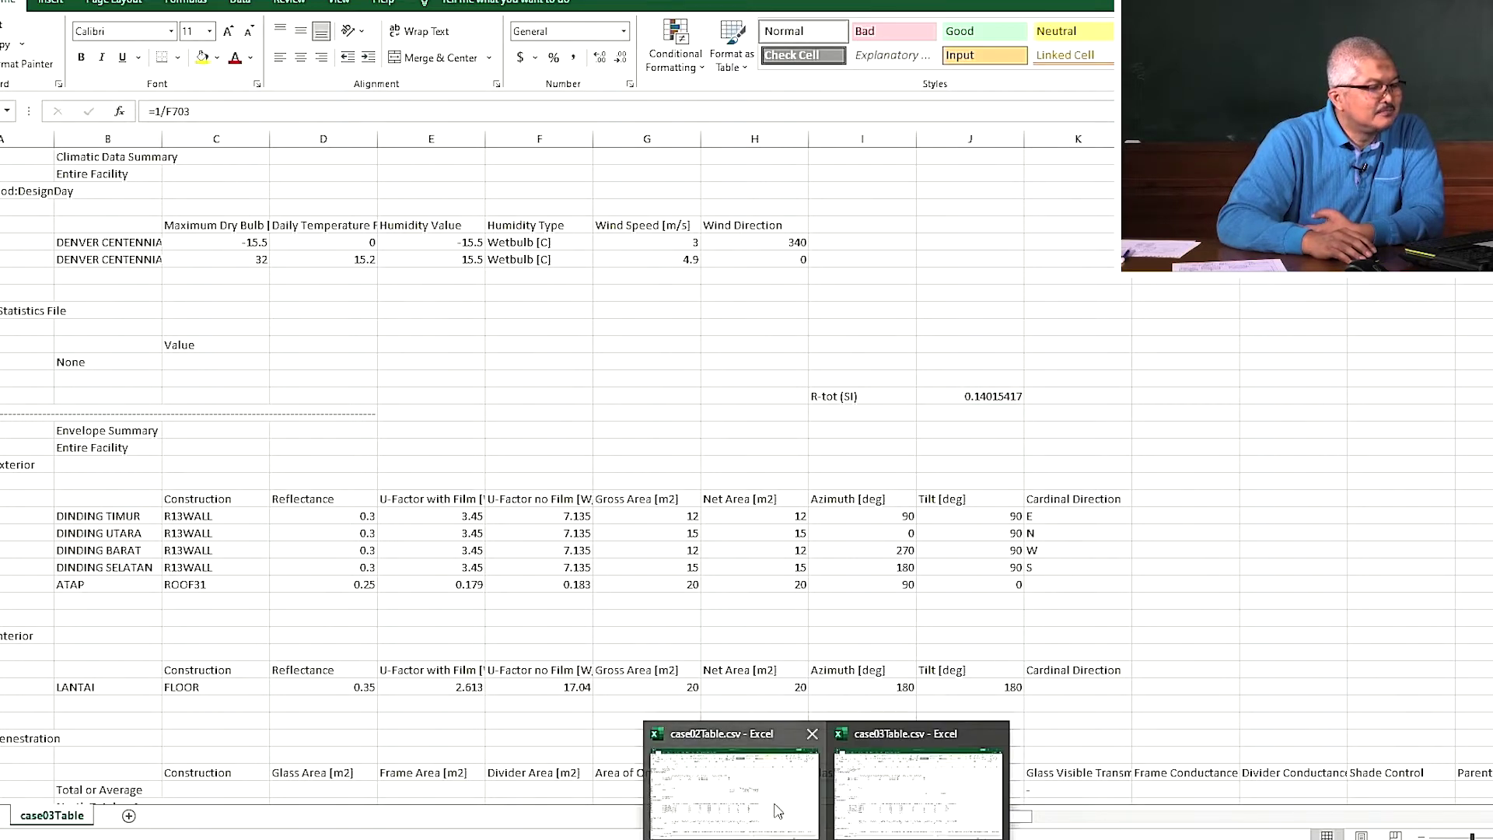
# - Compare with the R-tot values for wall and roof in case02Table.csv, and return to case03Table.csv
pyautogui.click(774, 803)
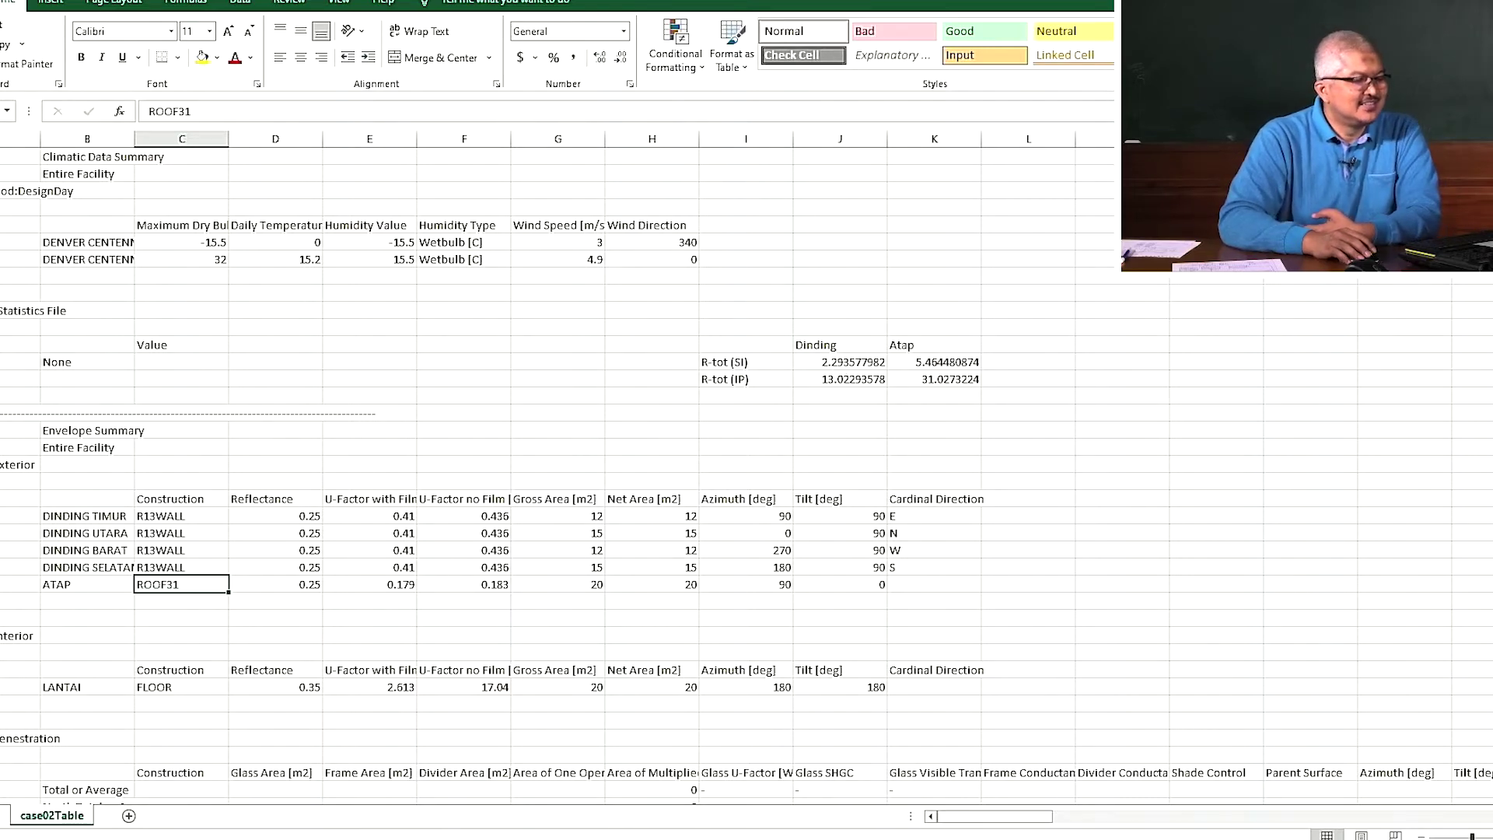
pyautogui.moveTo(826, 838)
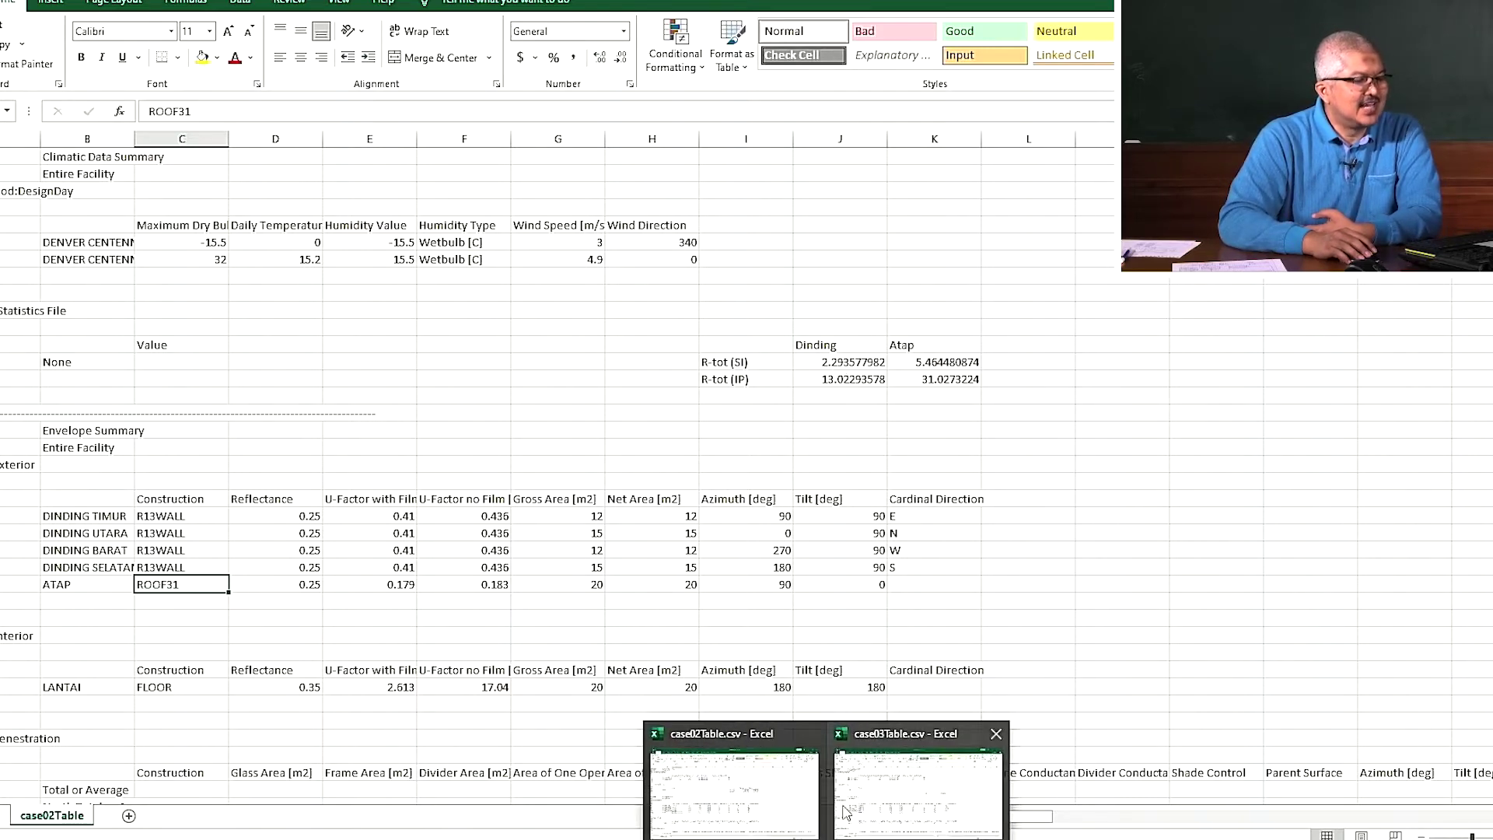
pyautogui.click(846, 813)
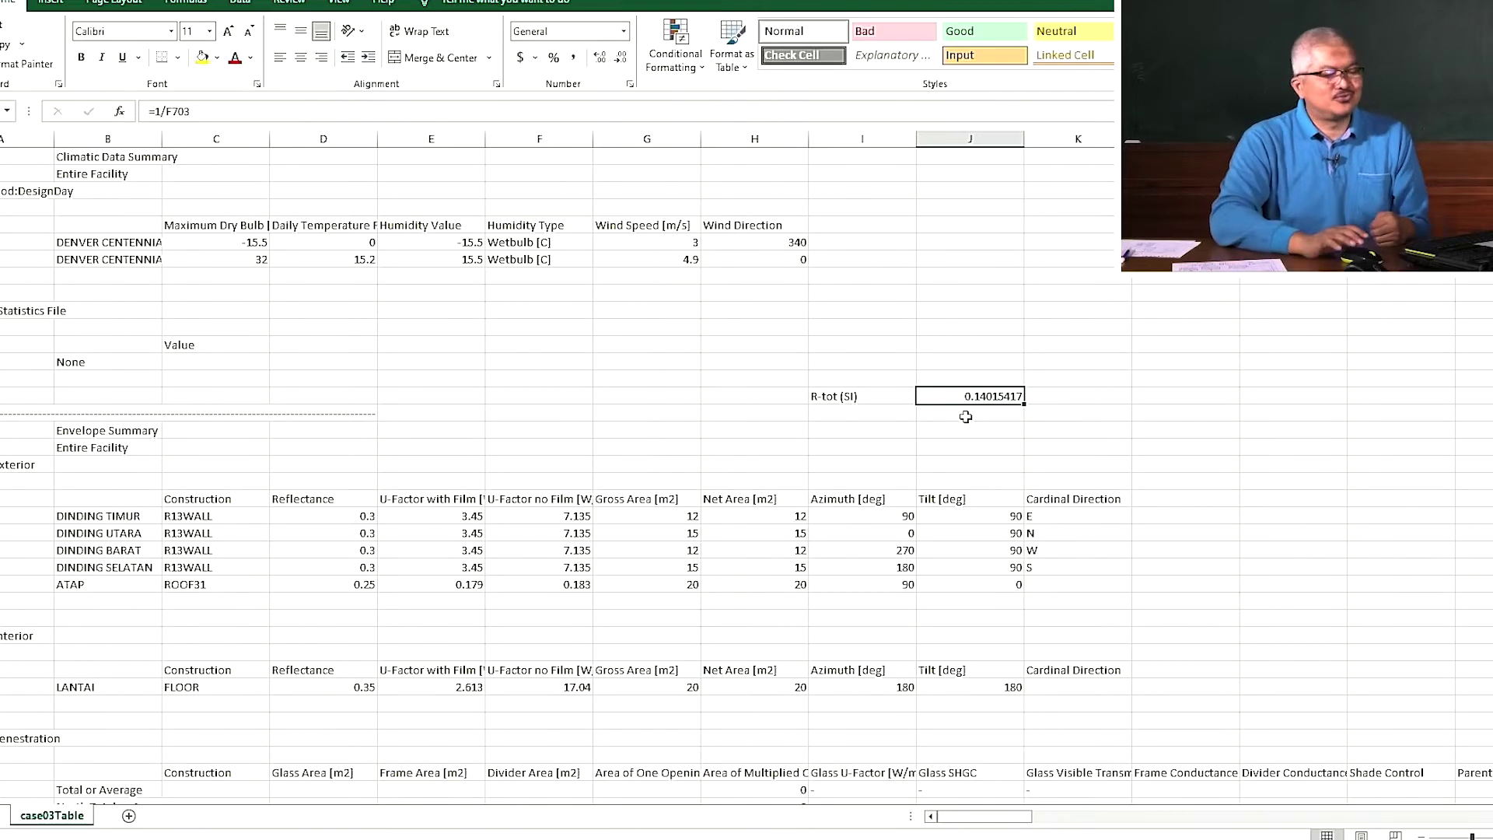
# - Enter the label "R-tot (IP)" in the cell directly below the R-tot (SI) label
pyautogui.click(886, 420)
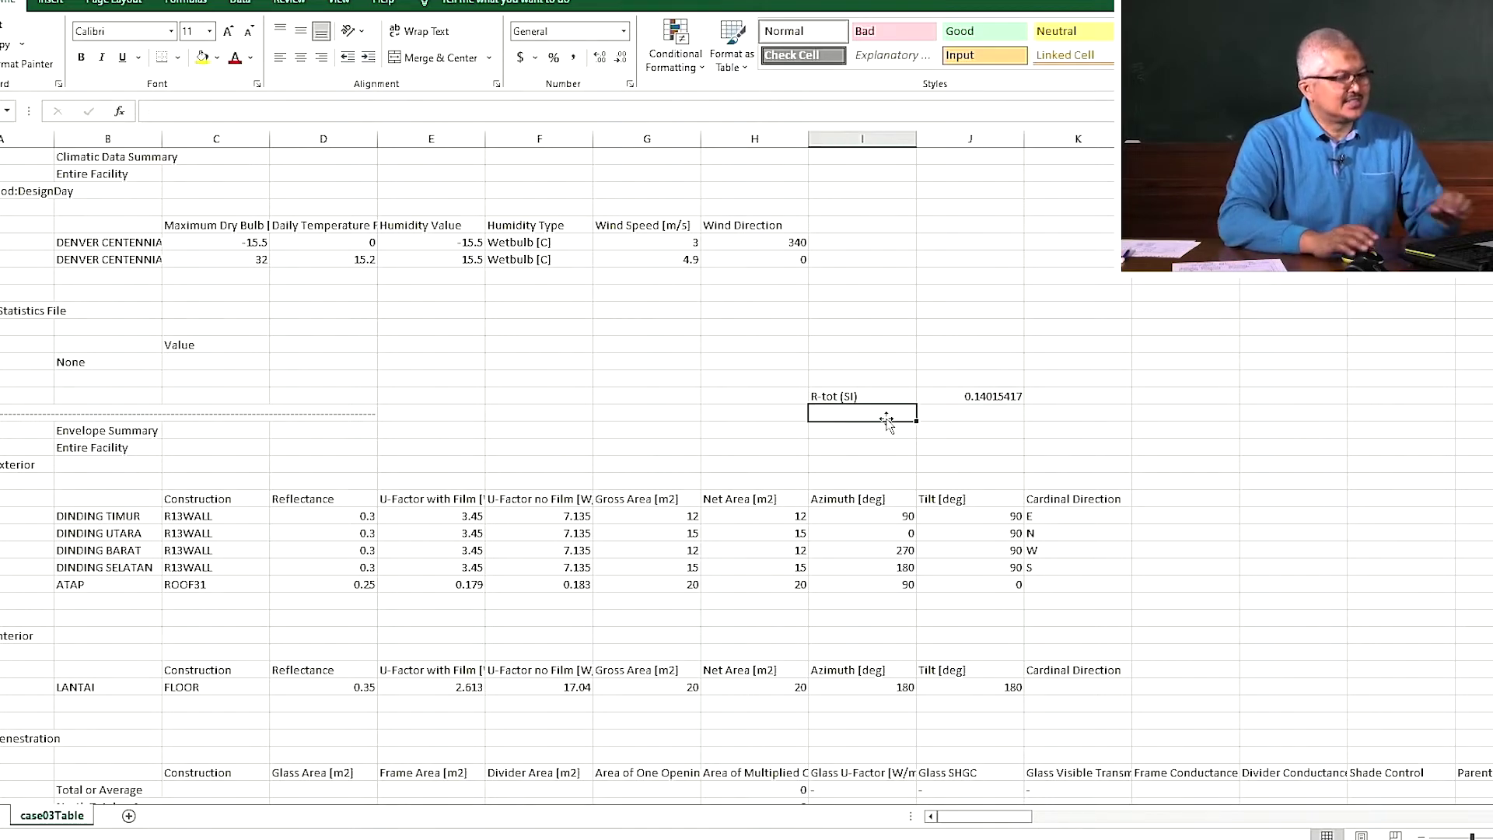
pyautogui.hotkey('ctrl', "'")
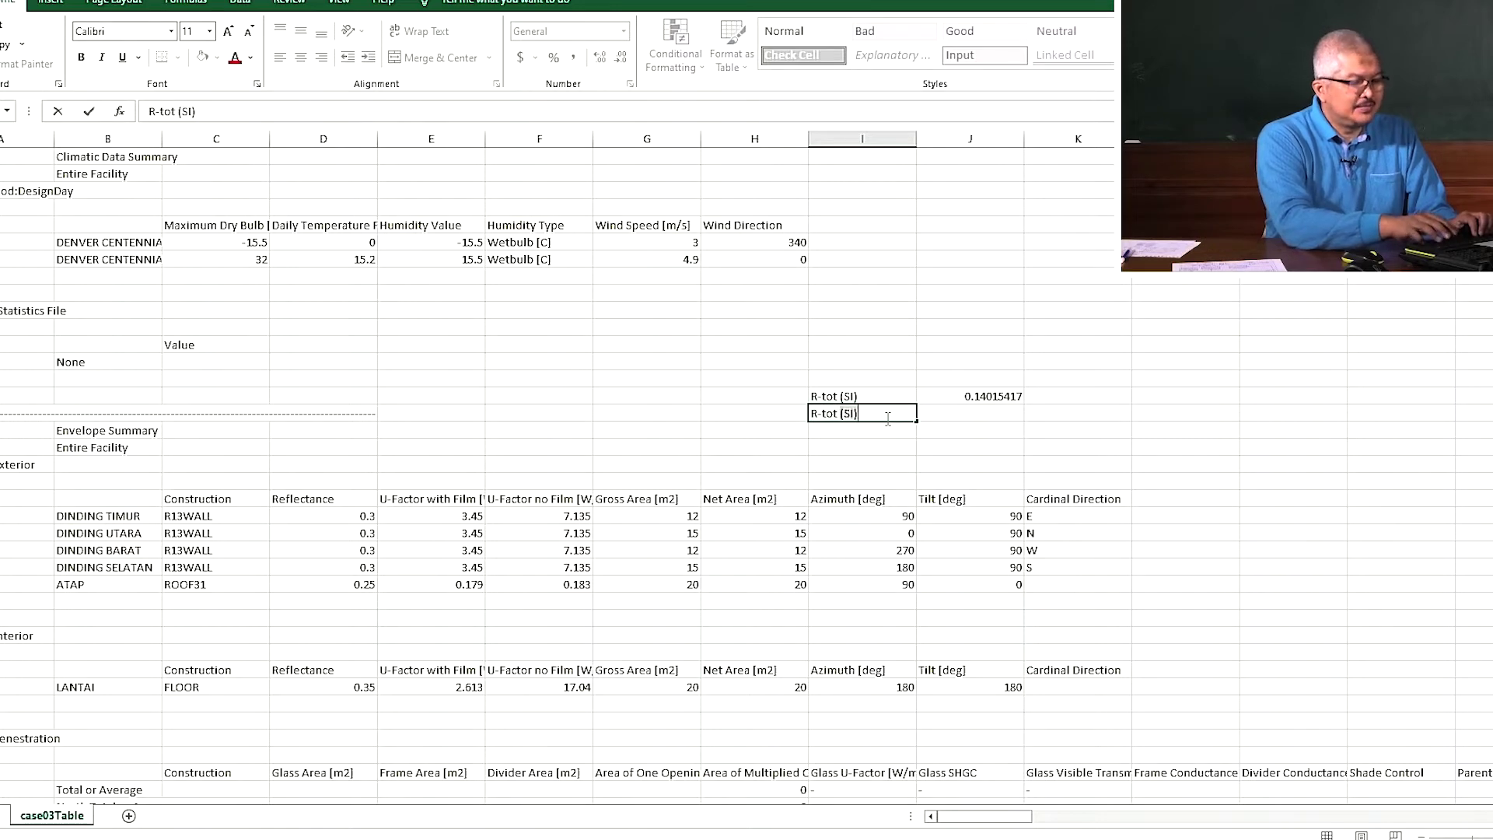
pyautogui.press('BackSpace')
pyautogui.press('BackSpace')
pyautogui.press('BackSpace')
pyautogui.write('IP')
pyautogui.press('Tab')
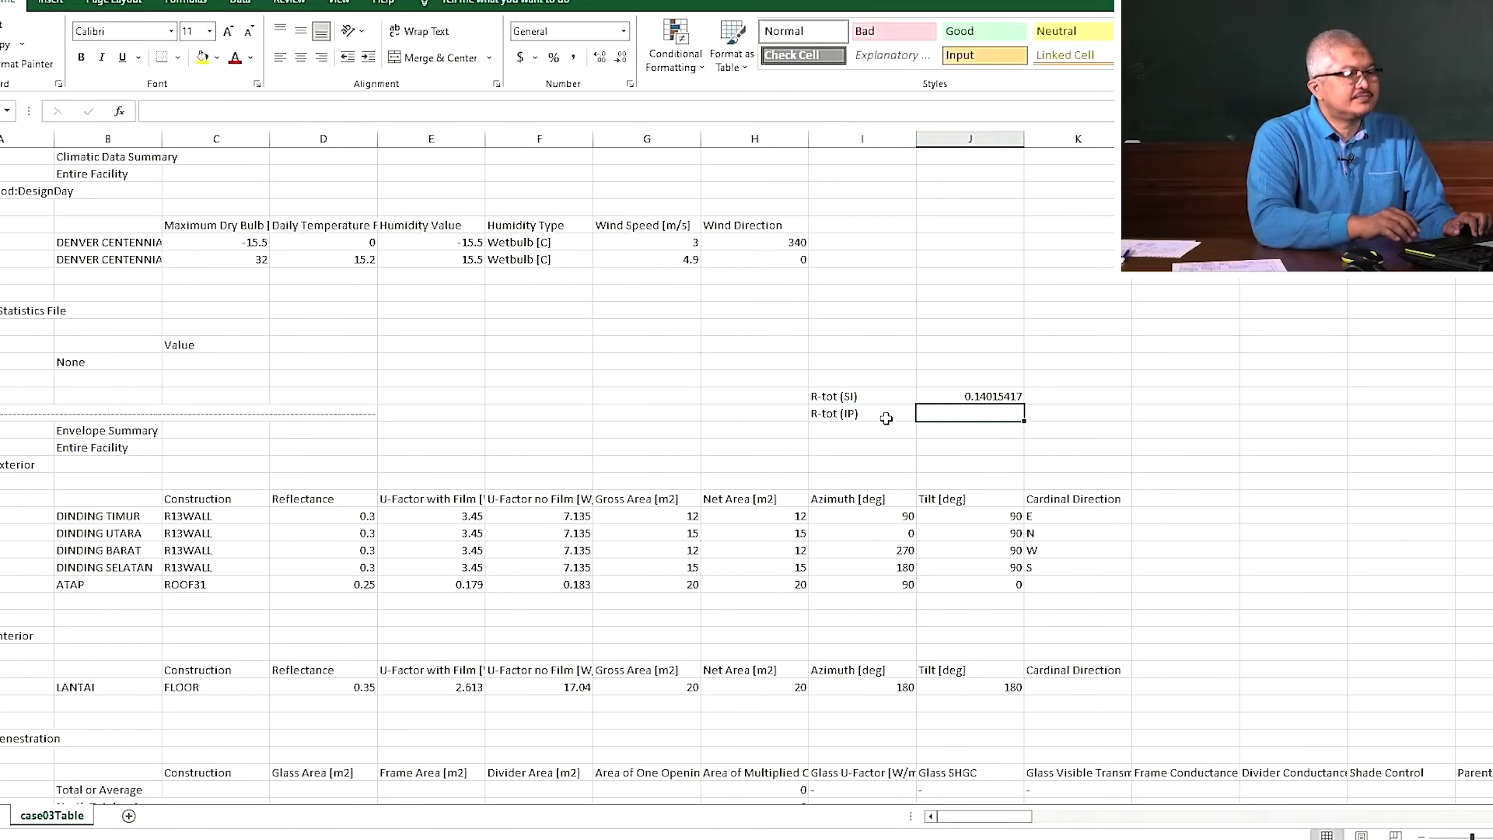
# - Convert the wall resistance to IP units beside the R-tot (IP) label with the formula =J696*5.678
pyautogui.write('=')
pyautogui.click(940, 394)
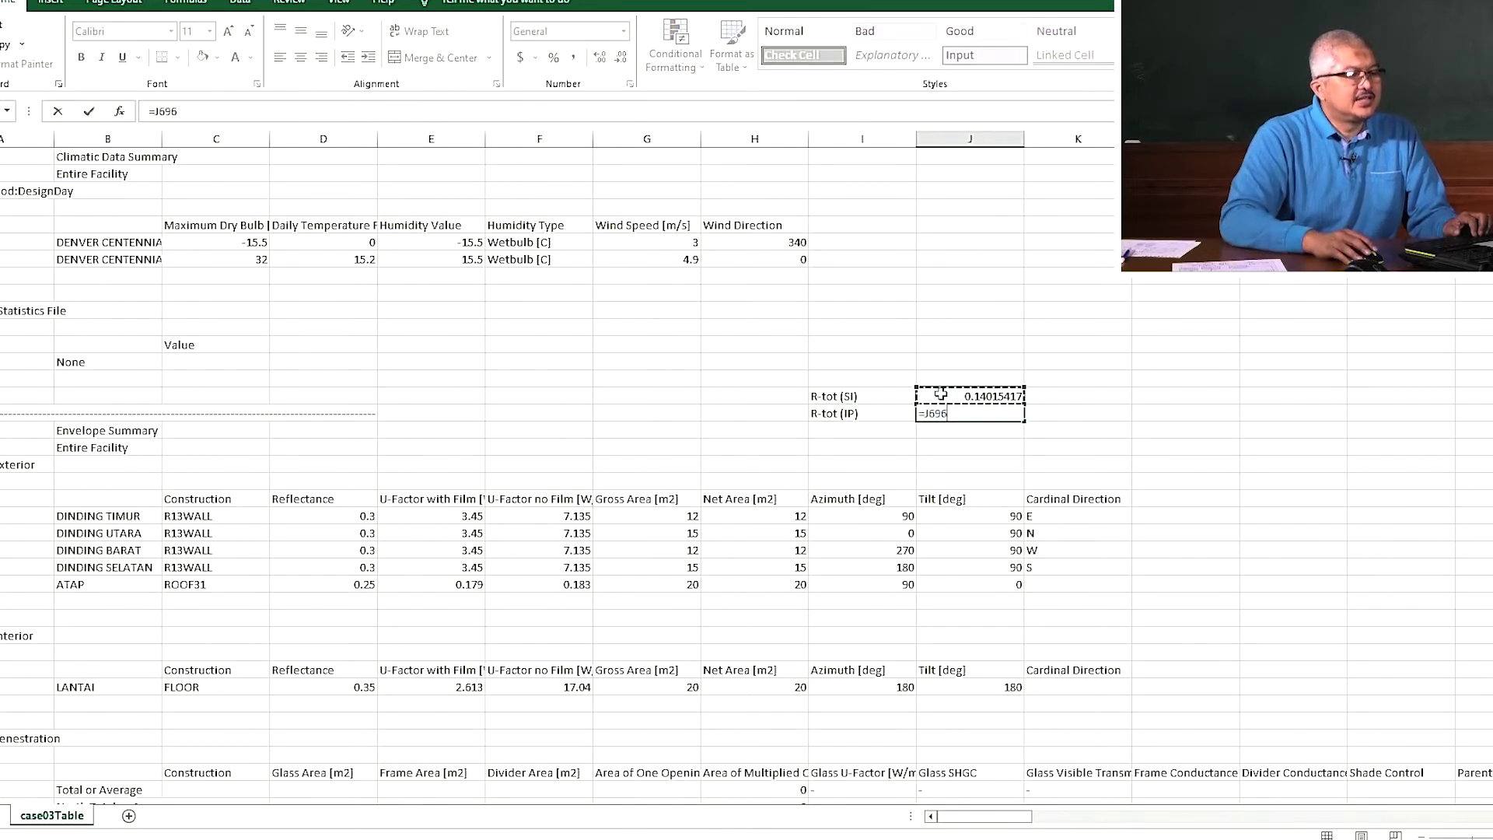
pyautogui.write('*5')
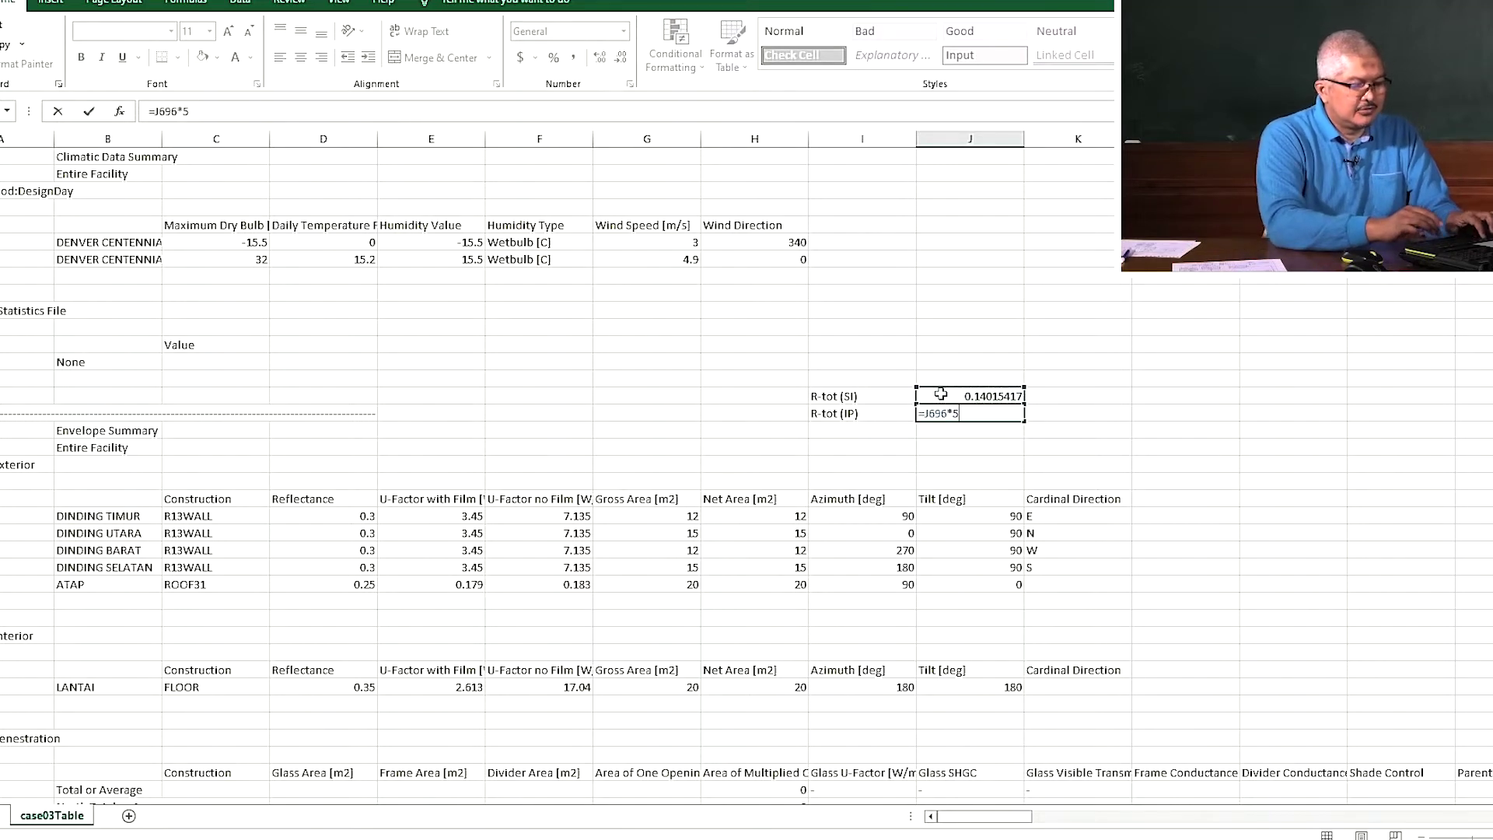
pyautogui.write('.678')
pyautogui.press('Return')
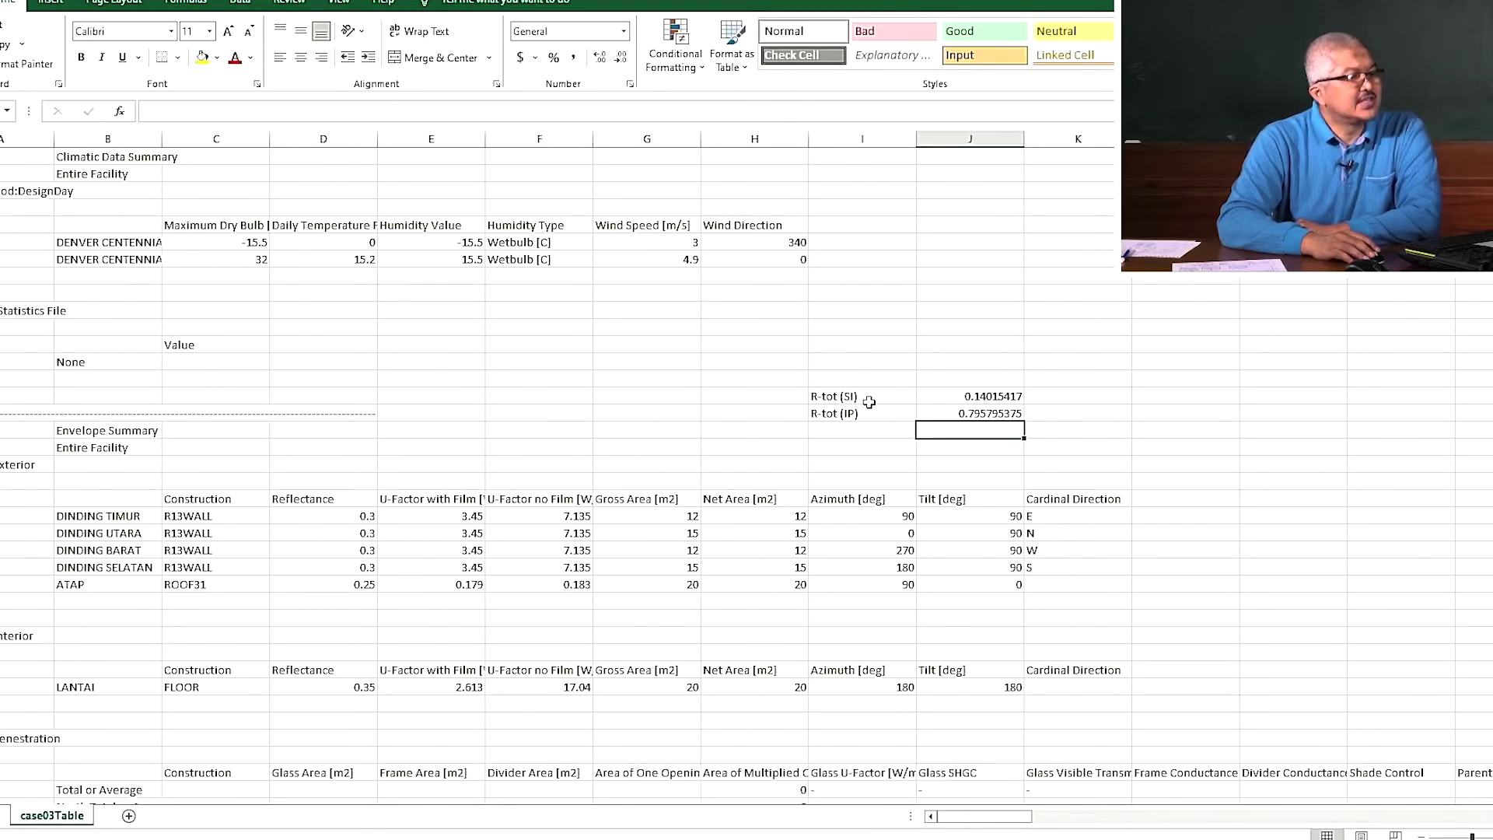
# - Review the wall resistance and ROOF31 entry, check the Case03 brief in the Google Slides presentation, and close case03Table.csv
pyautogui.click(1001, 397)
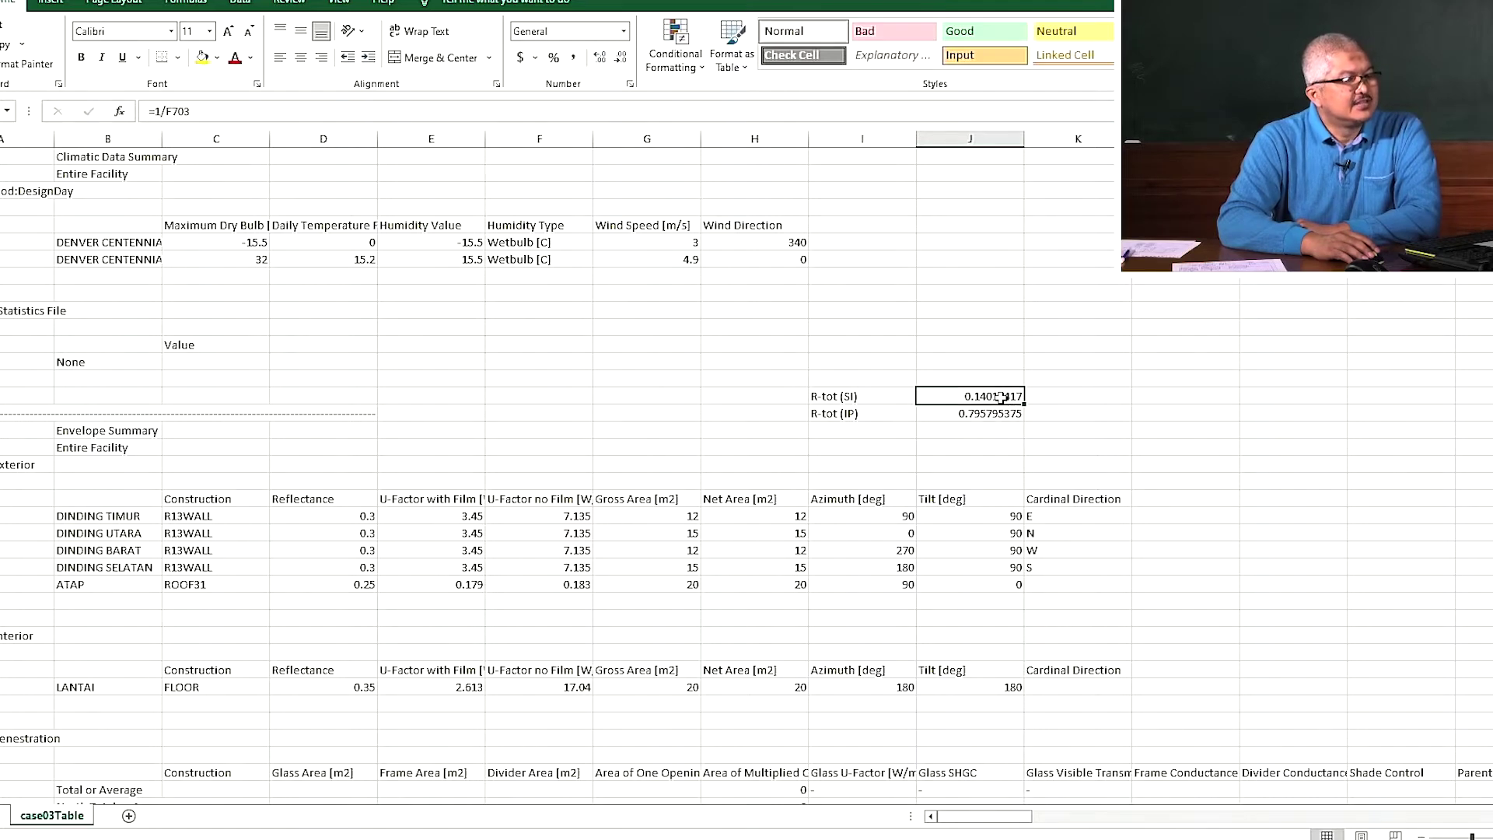
pyautogui.click(195, 588)
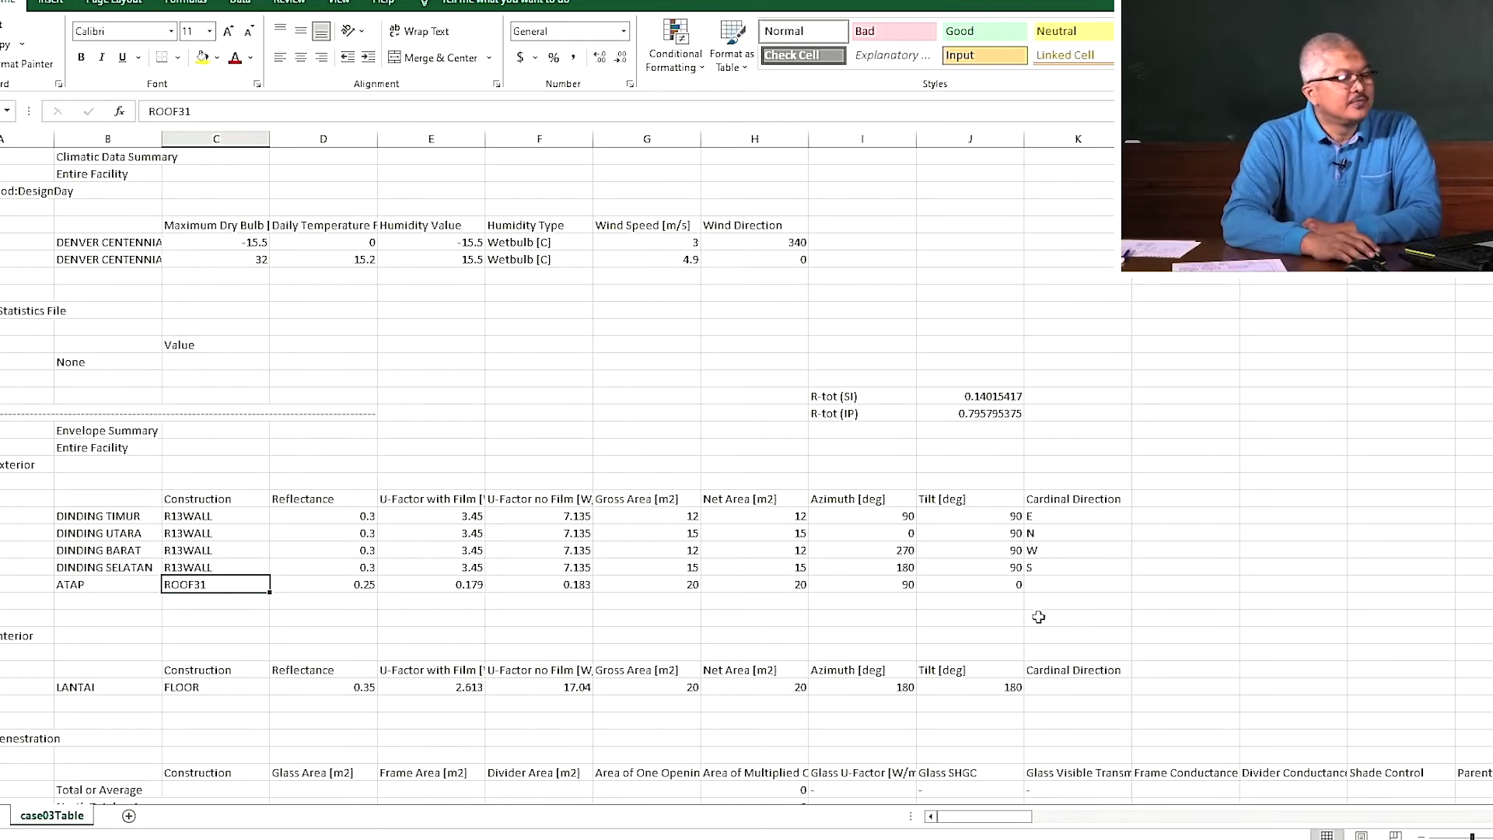
pyautogui.hotkey('alt', 'Tab')
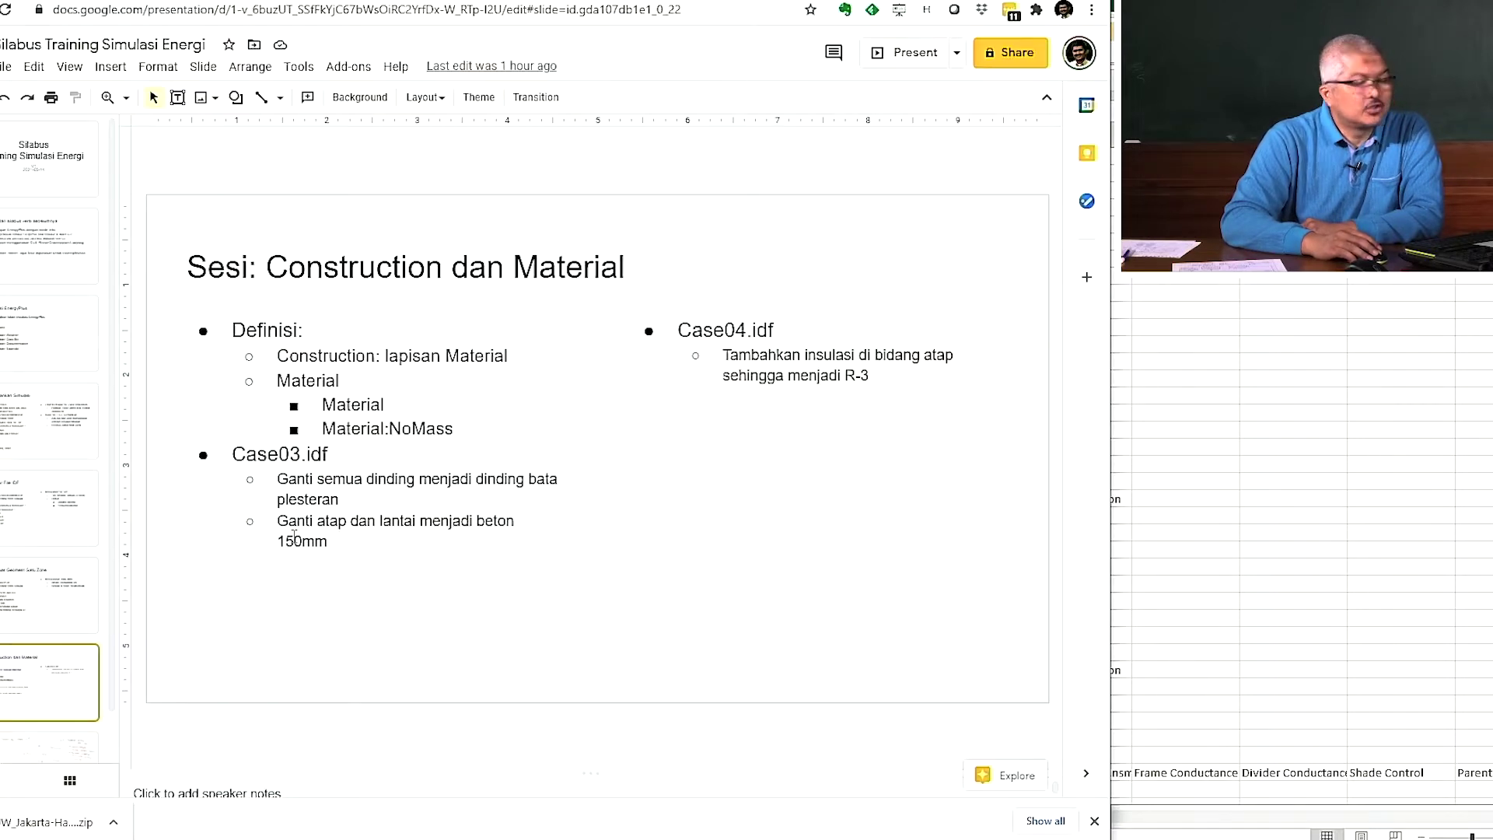
pyautogui.hotkey('alt', 'Tab')
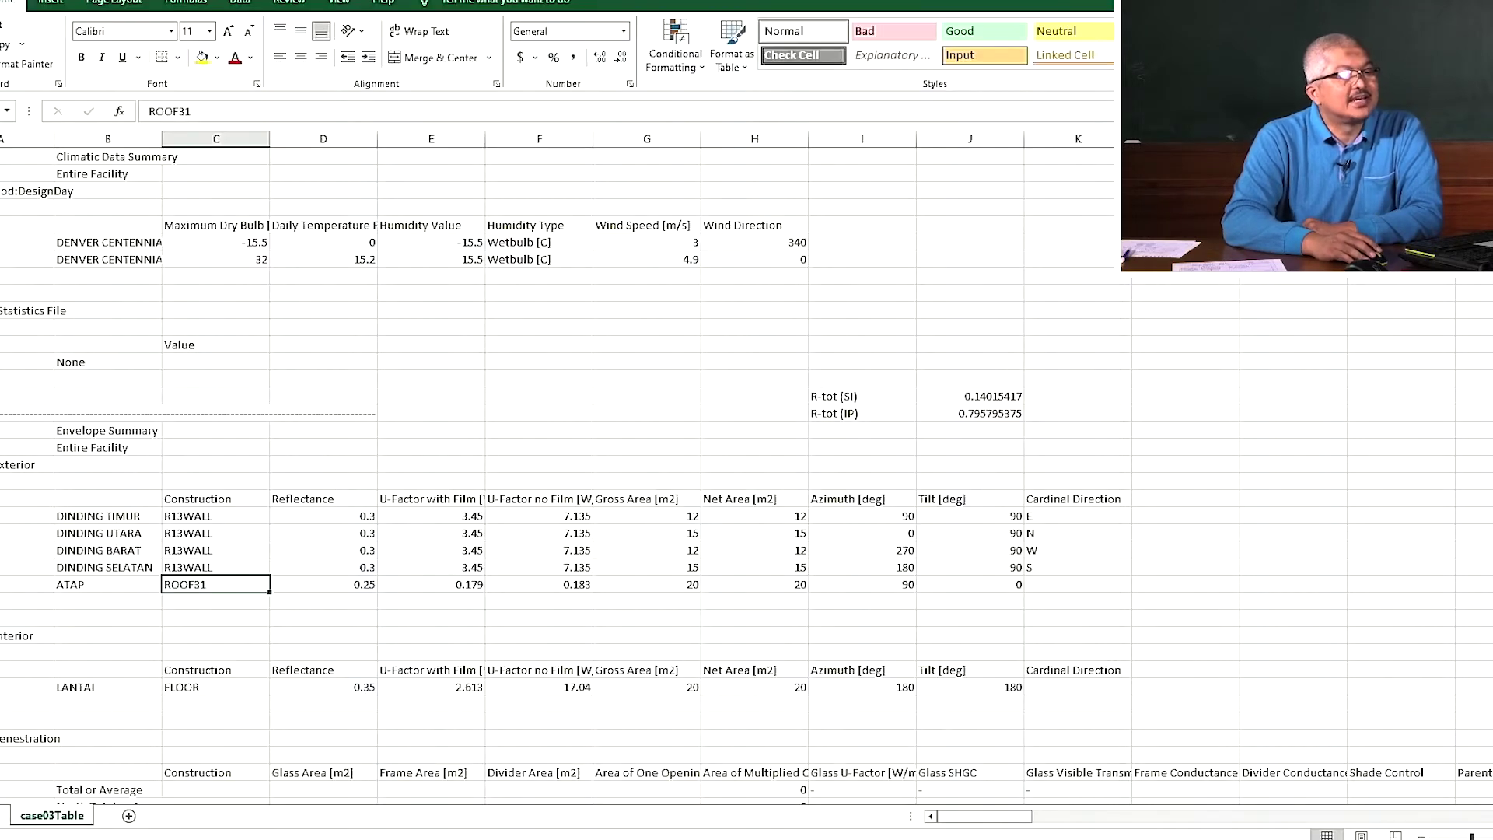
pyautogui.hotkey('alt', 'F4')
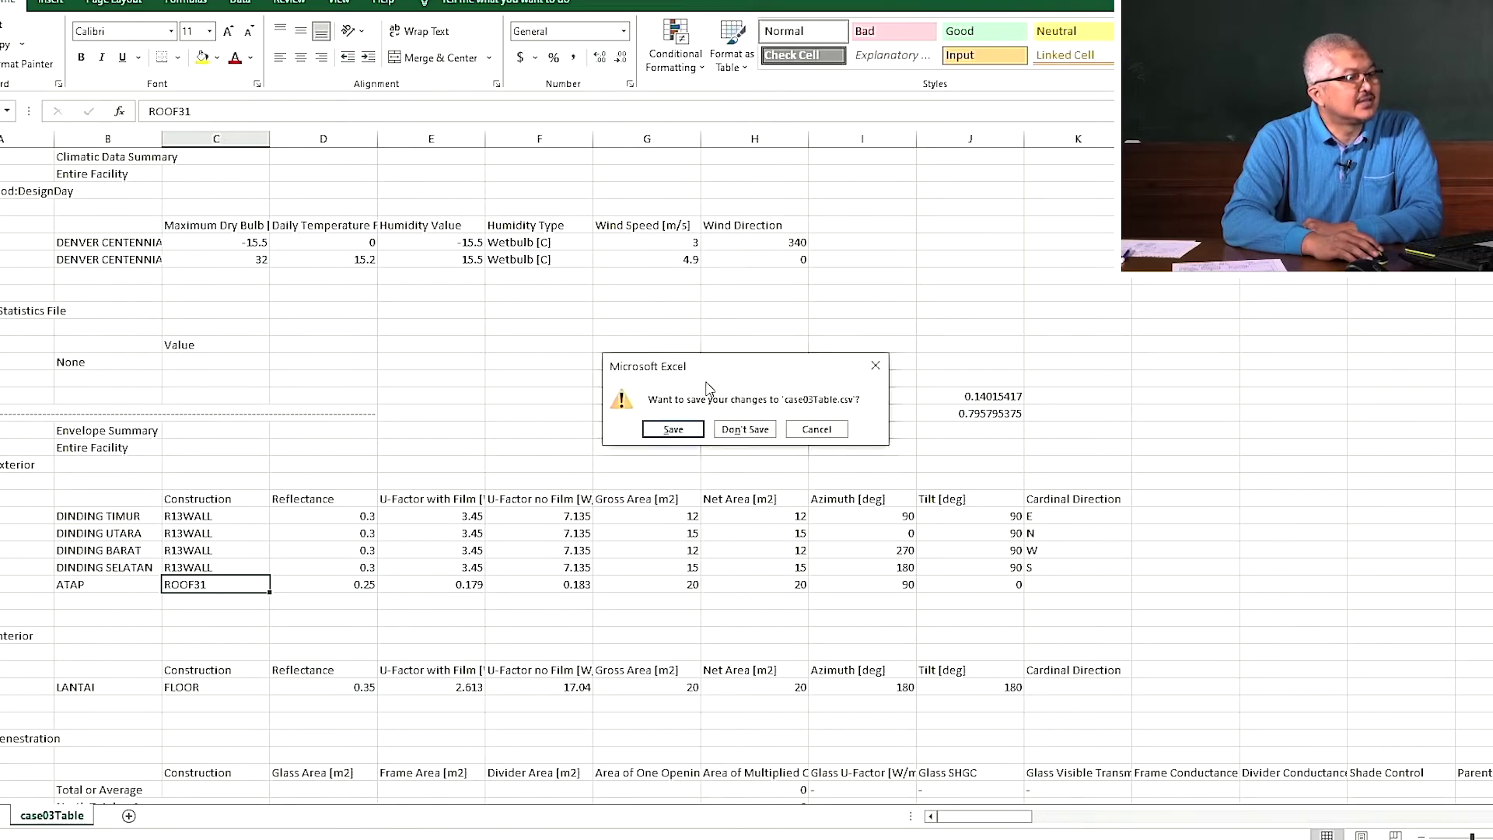
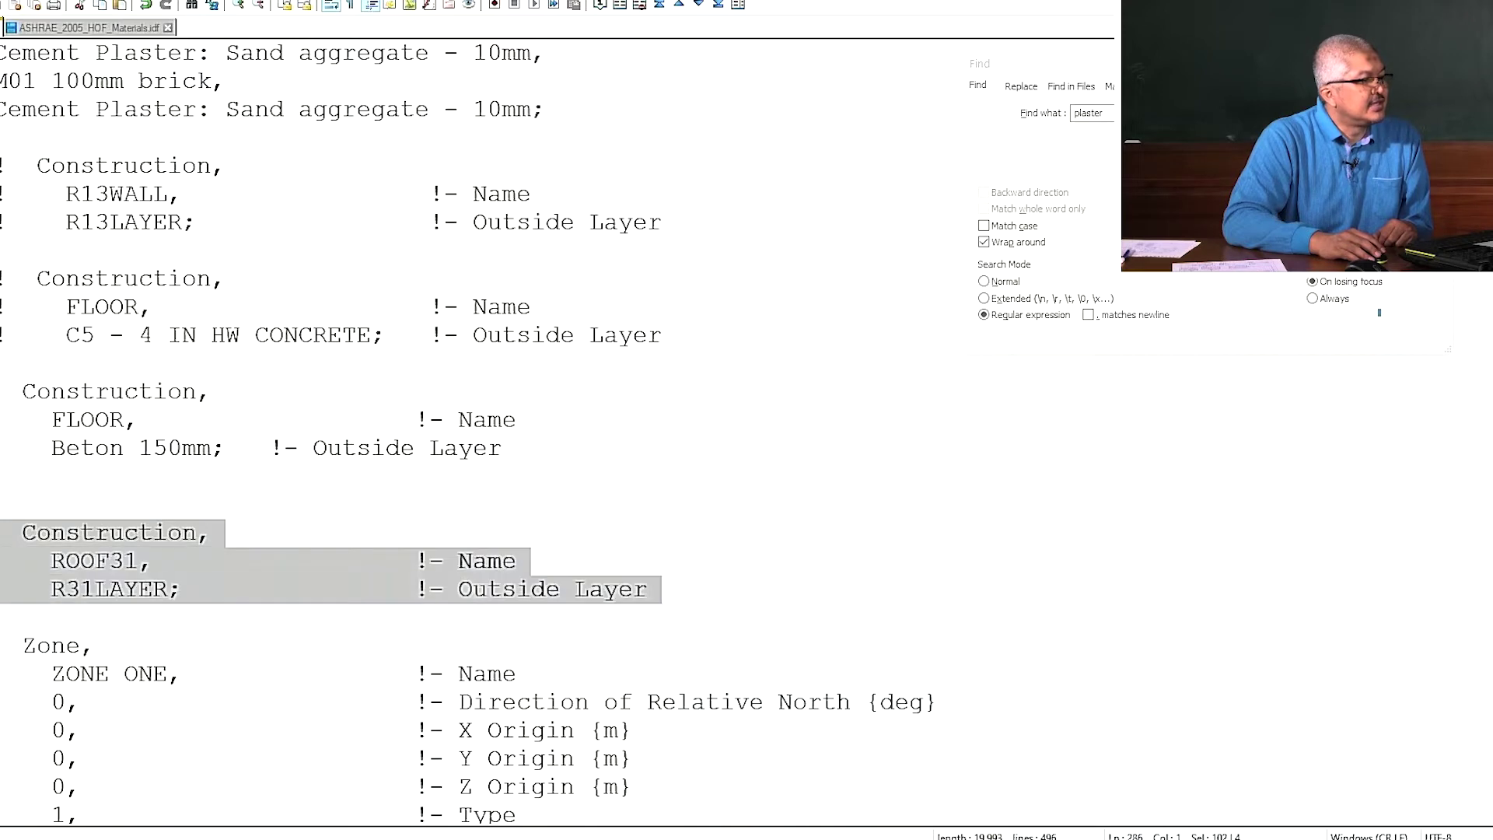
# - Remove the extra blank line above the ROOF31 construction and add a duplicate of that construction directly below it
pyautogui.click(58, 503)
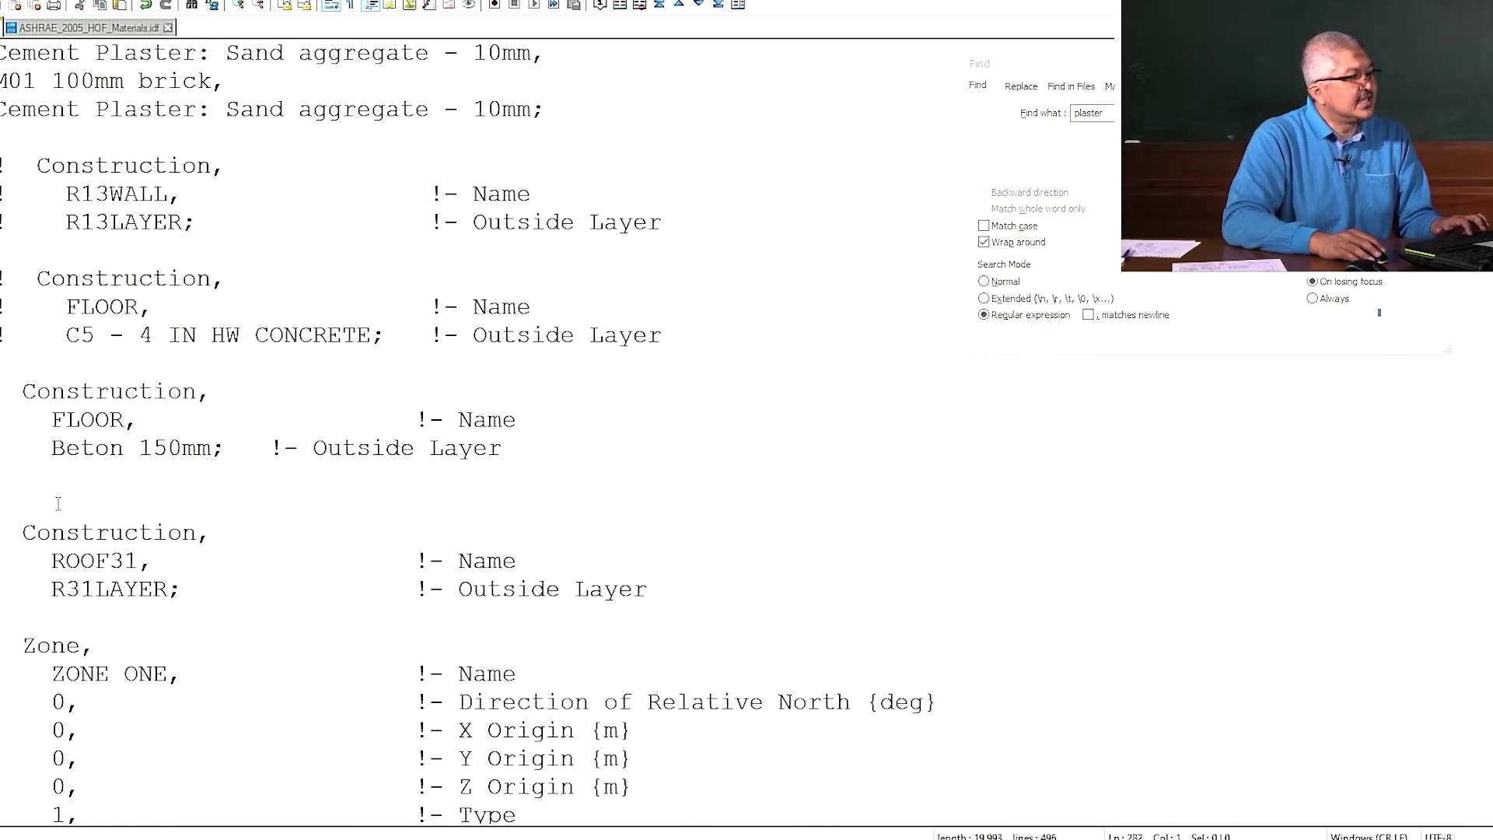
pyautogui.press('Delete')
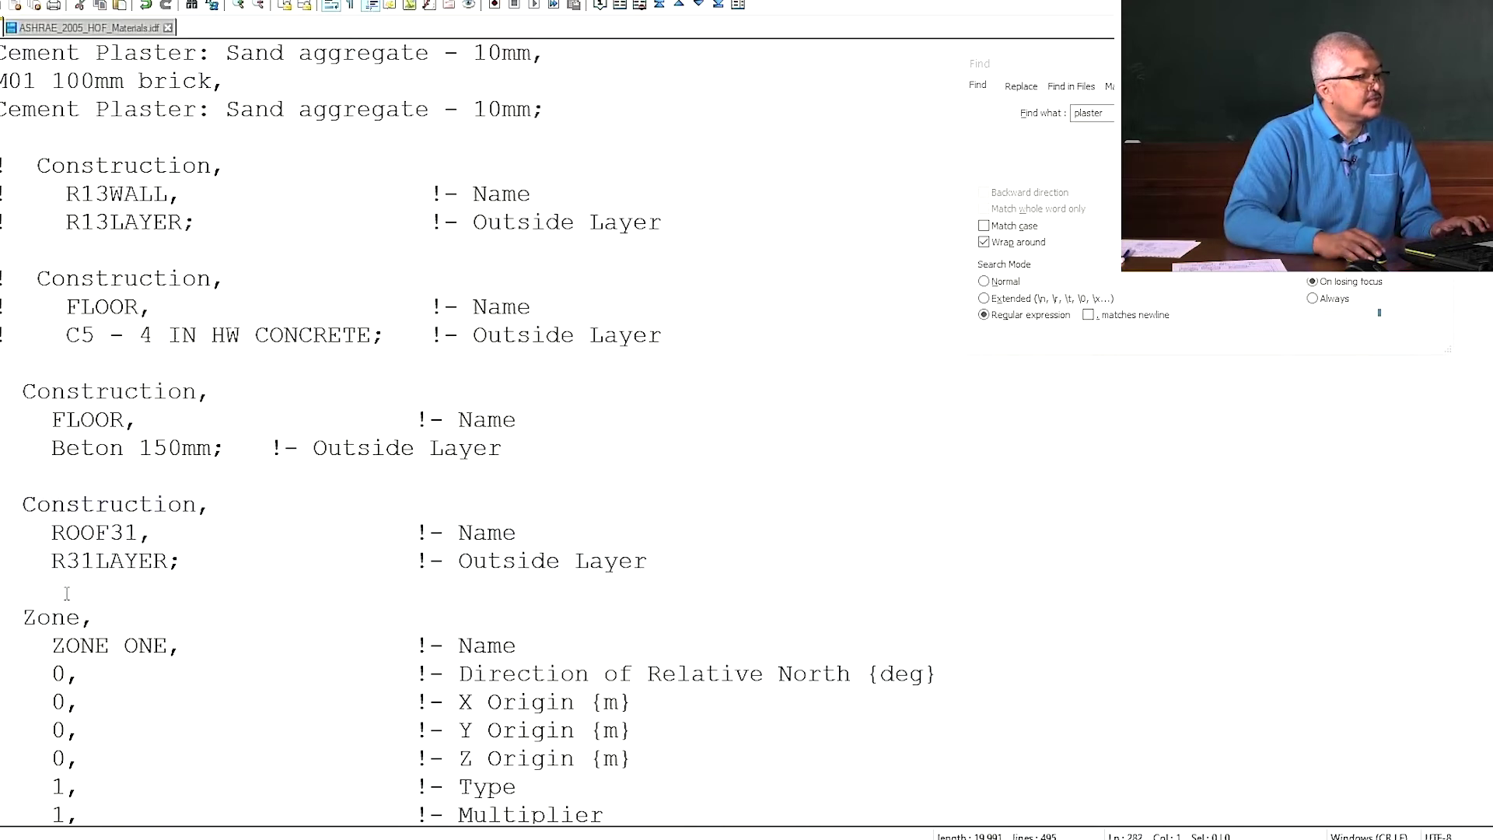
pyautogui.press('Return')
pyautogui.write('Construction,   ROOF31,                   !- Name   R31LAYER;                 !- Outside Layer')
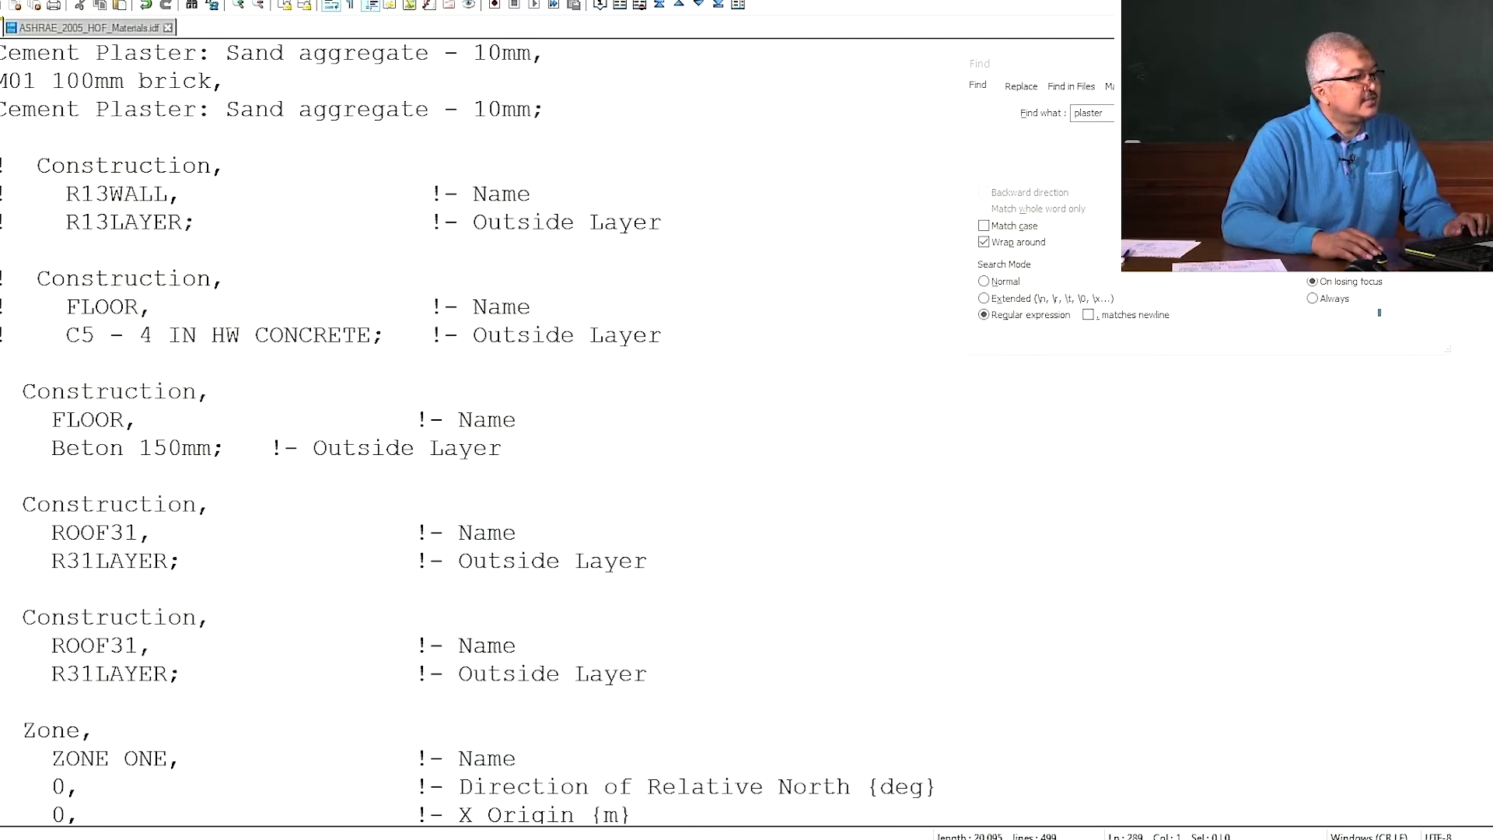
# - Comment out all three lines of the original ROOF31 construction with exclamation marks
pyautogui.write('!')
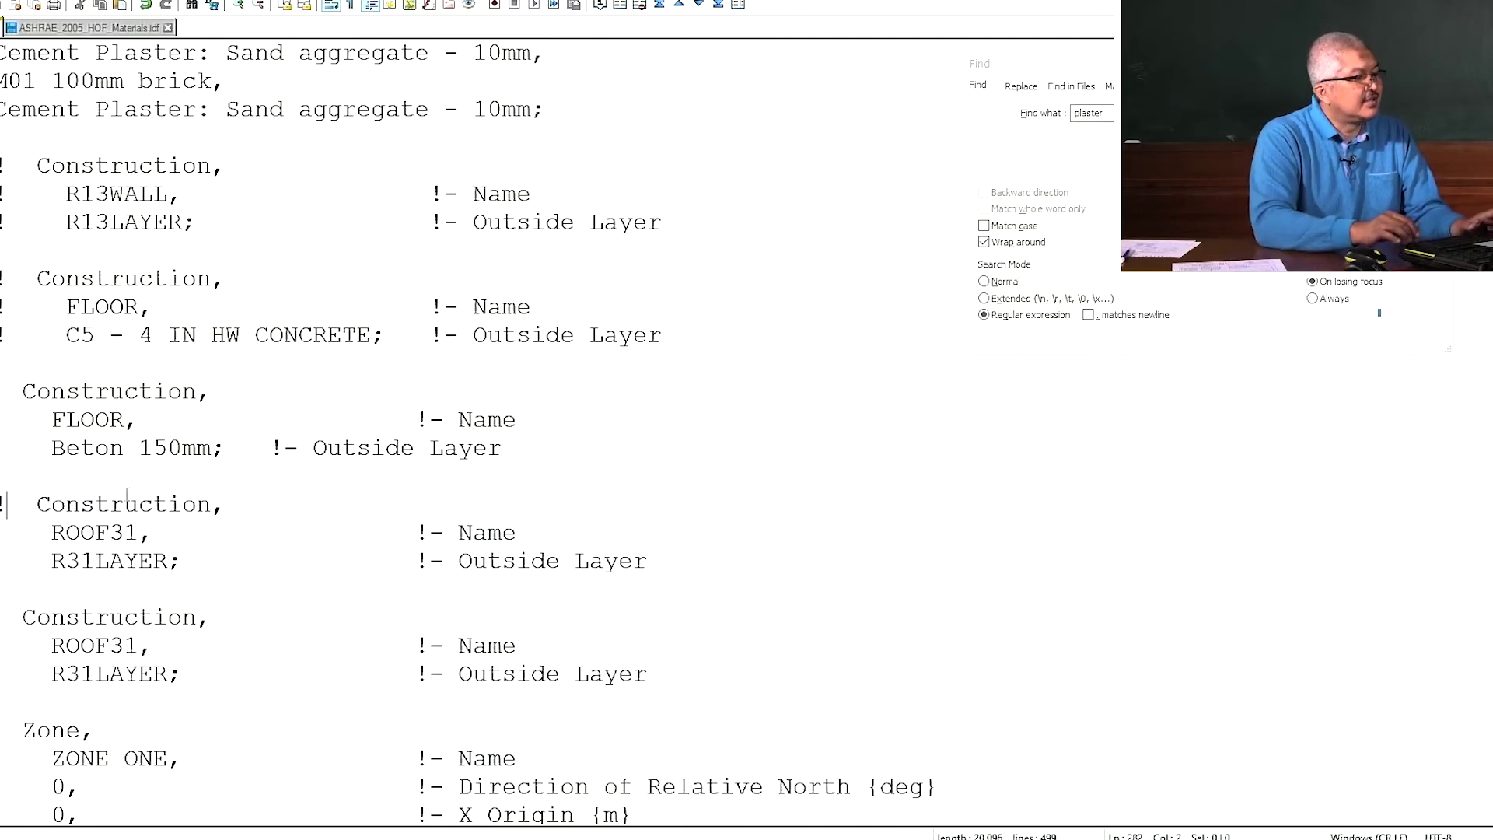
pyautogui.press('Left')
pyautogui.press('Down')
pyautogui.write('!')
pyautogui.press('Left')
pyautogui.press('Down')
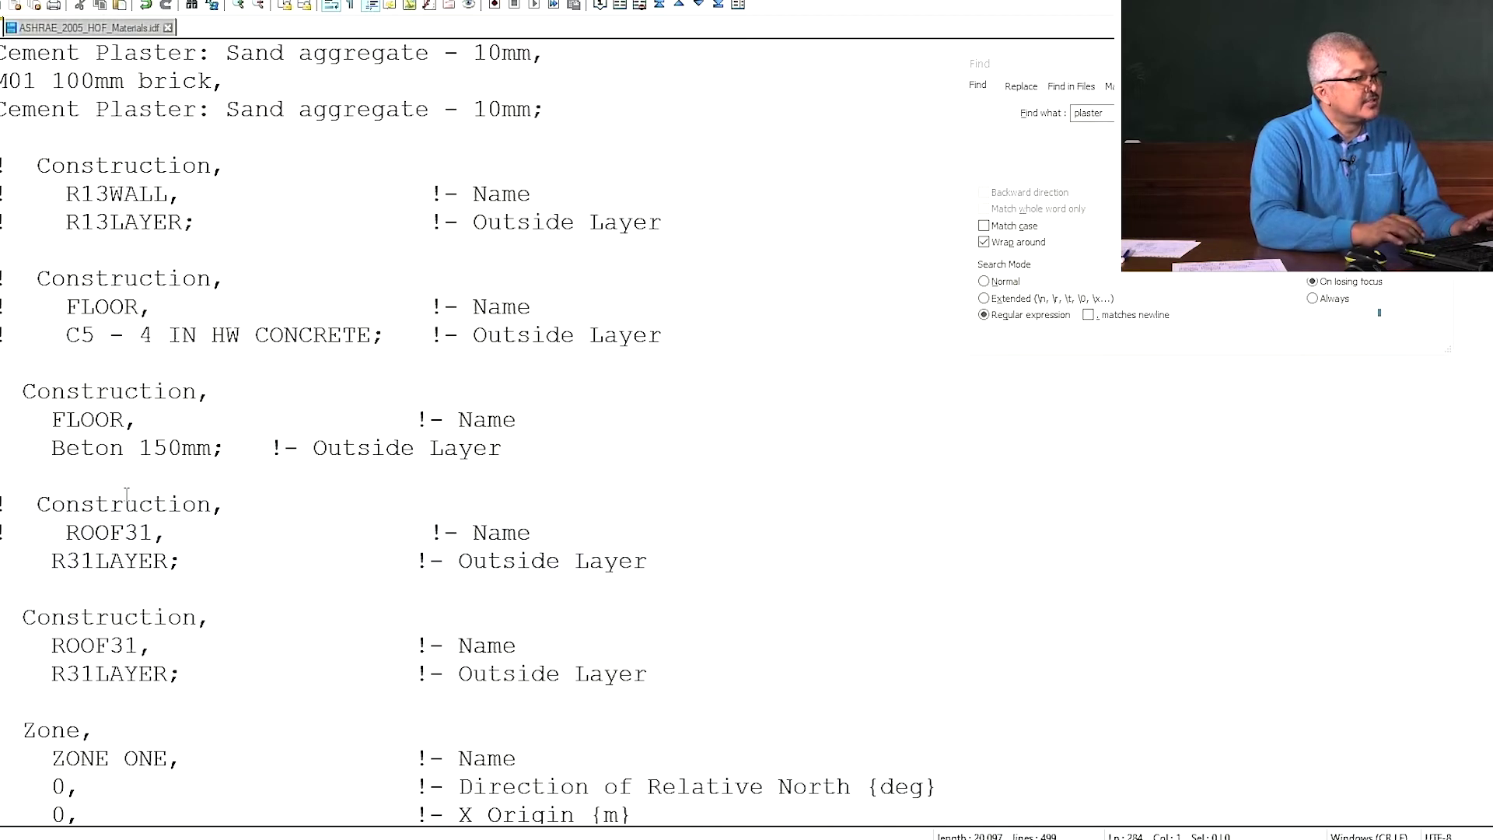
pyautogui.write('!')
# - Replace R31LAYER with the FLOOR construction's layer name, Beton 150mm, as the outside layer of the active ROOF31 construction
pyautogui.click(109, 448)
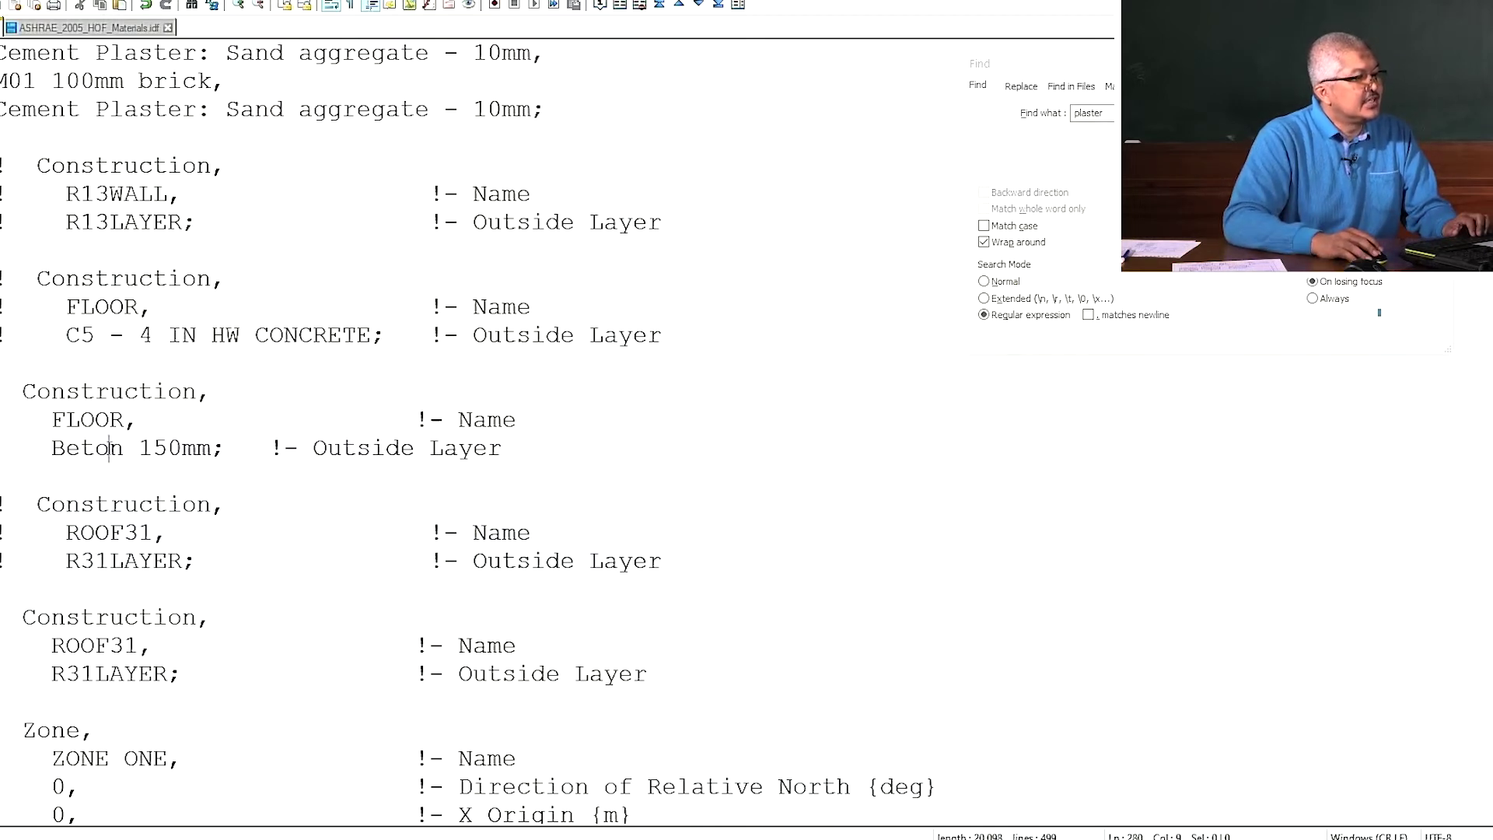
pyautogui.moveTo(51, 448); pyautogui.dragTo(211, 448)
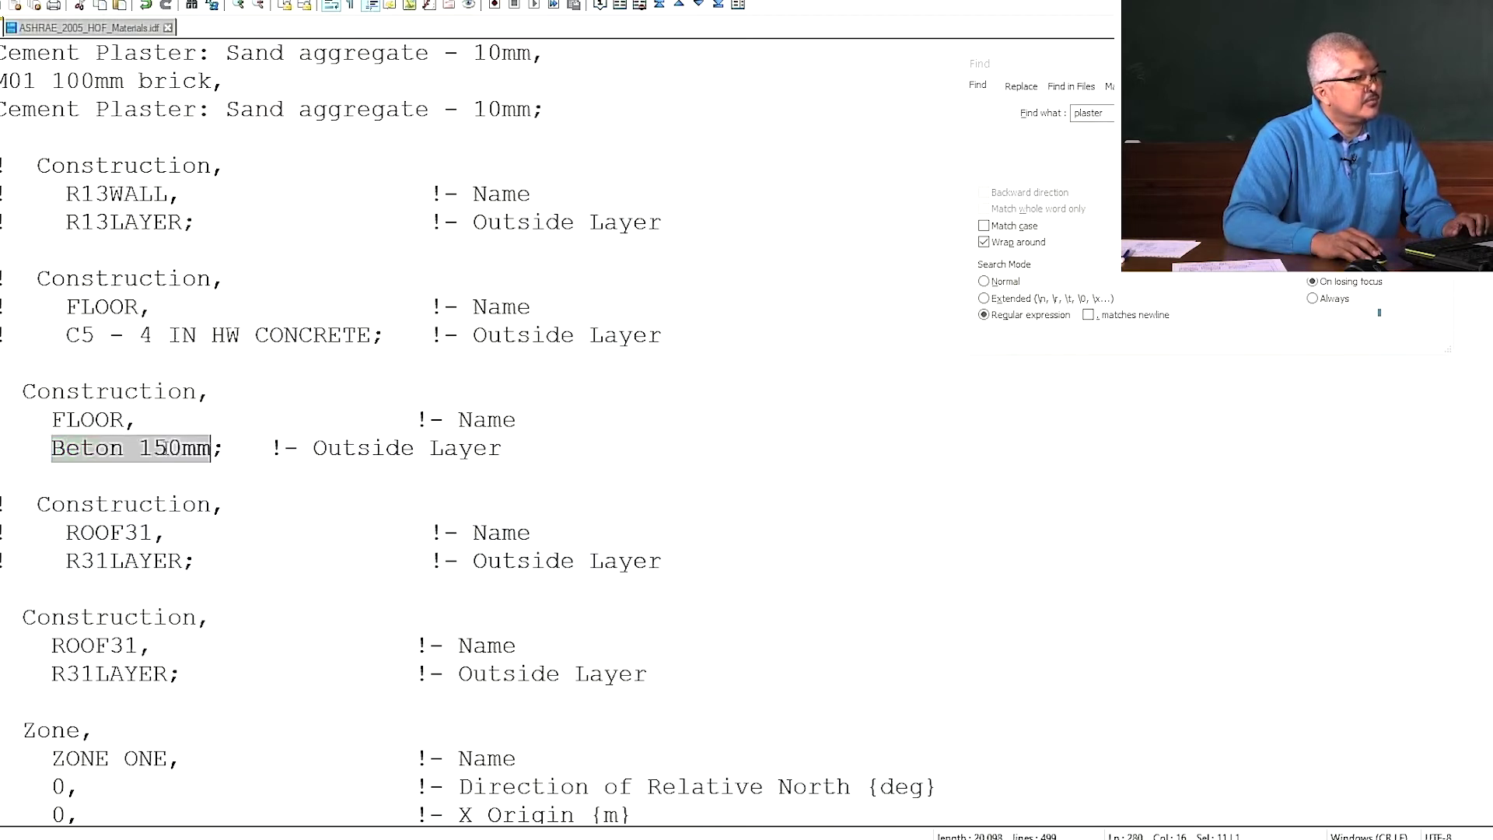
pyautogui.hotkey('ctrl', 'c')
pyautogui.doubleClick(109, 673)
pyautogui.hotkey('ctrl', 'v')
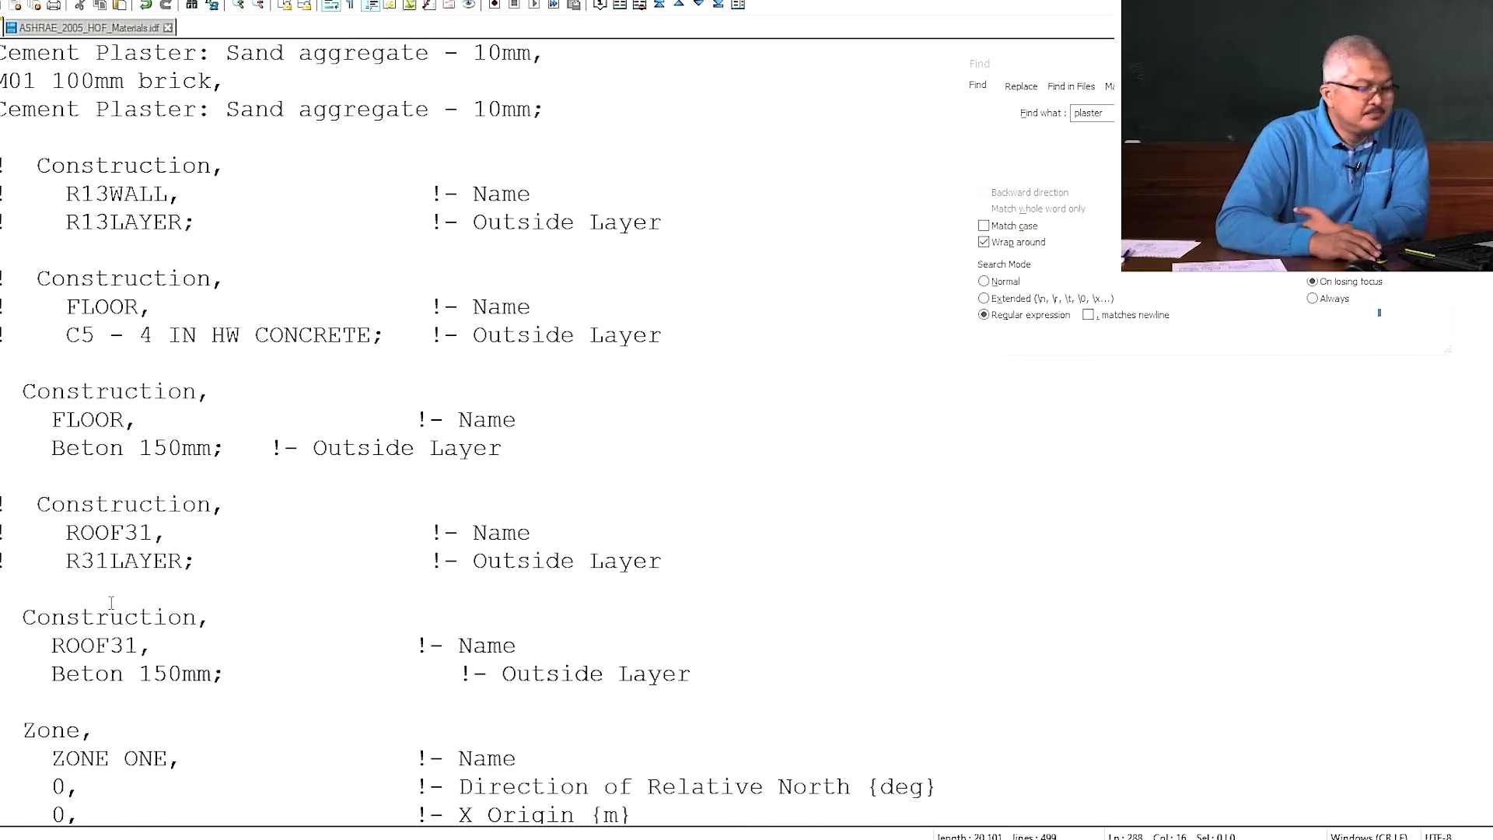
# - Duplicate the C5 - 4 IN HW CONCRETE material definition directly above the M01 100mm brick material
pyautogui.scroll(7, 125, 591)
pyautogui.scroll(-7, 125, 590)
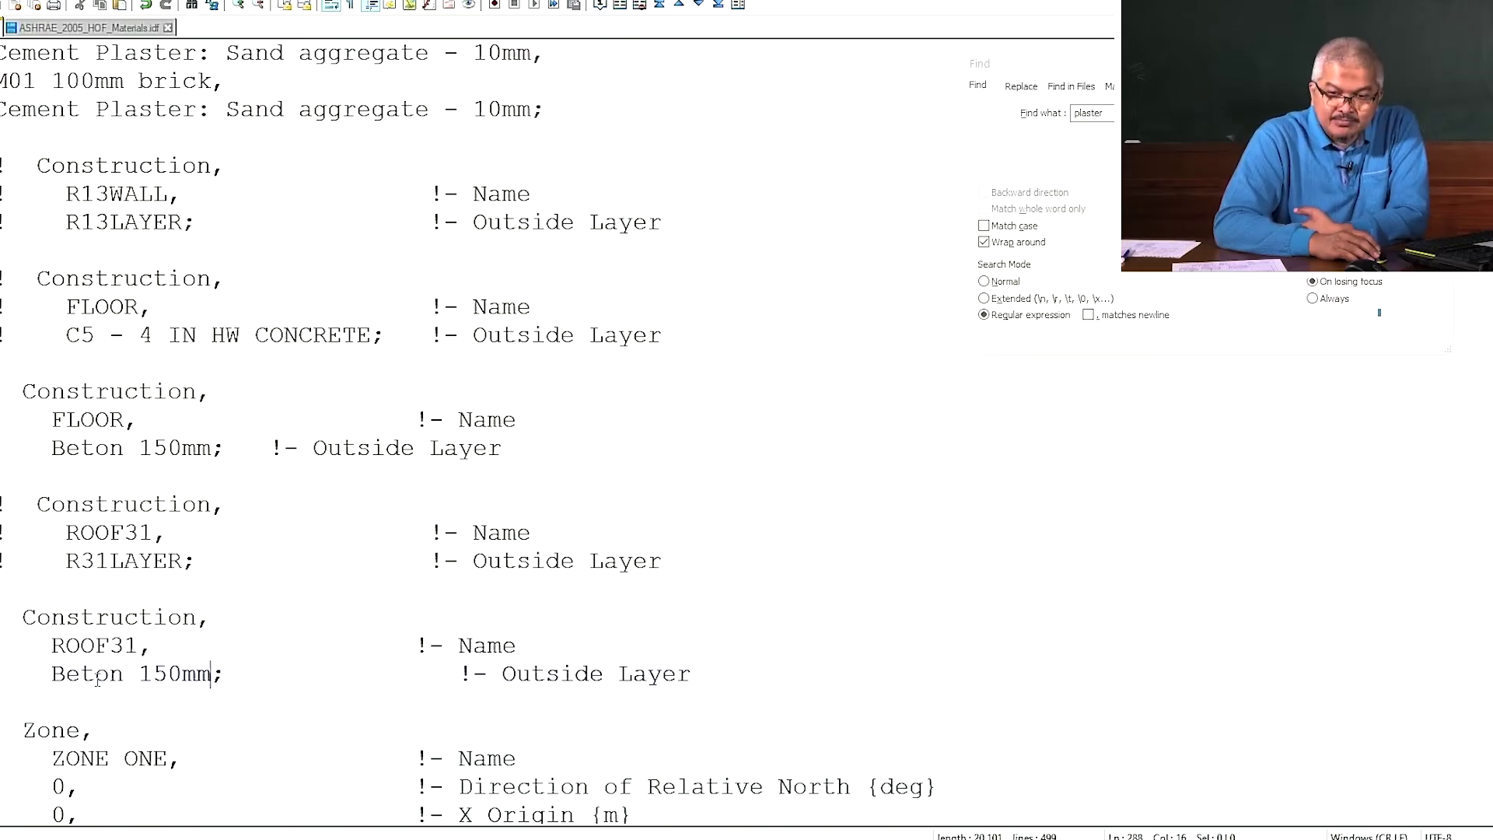
pyautogui.scroll(9, 97, 679)
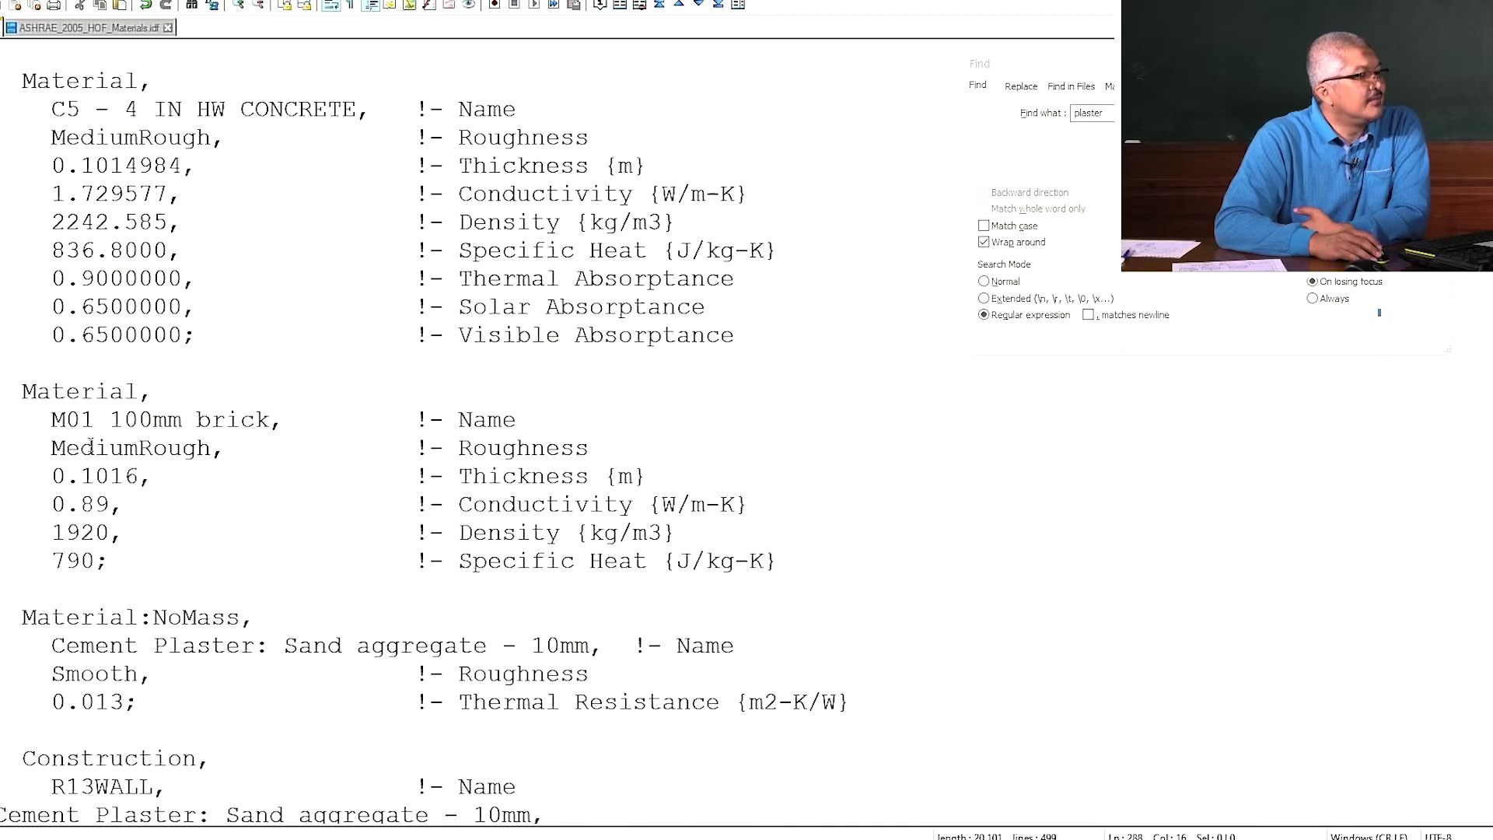
pyautogui.scroll(2, 90, 445)
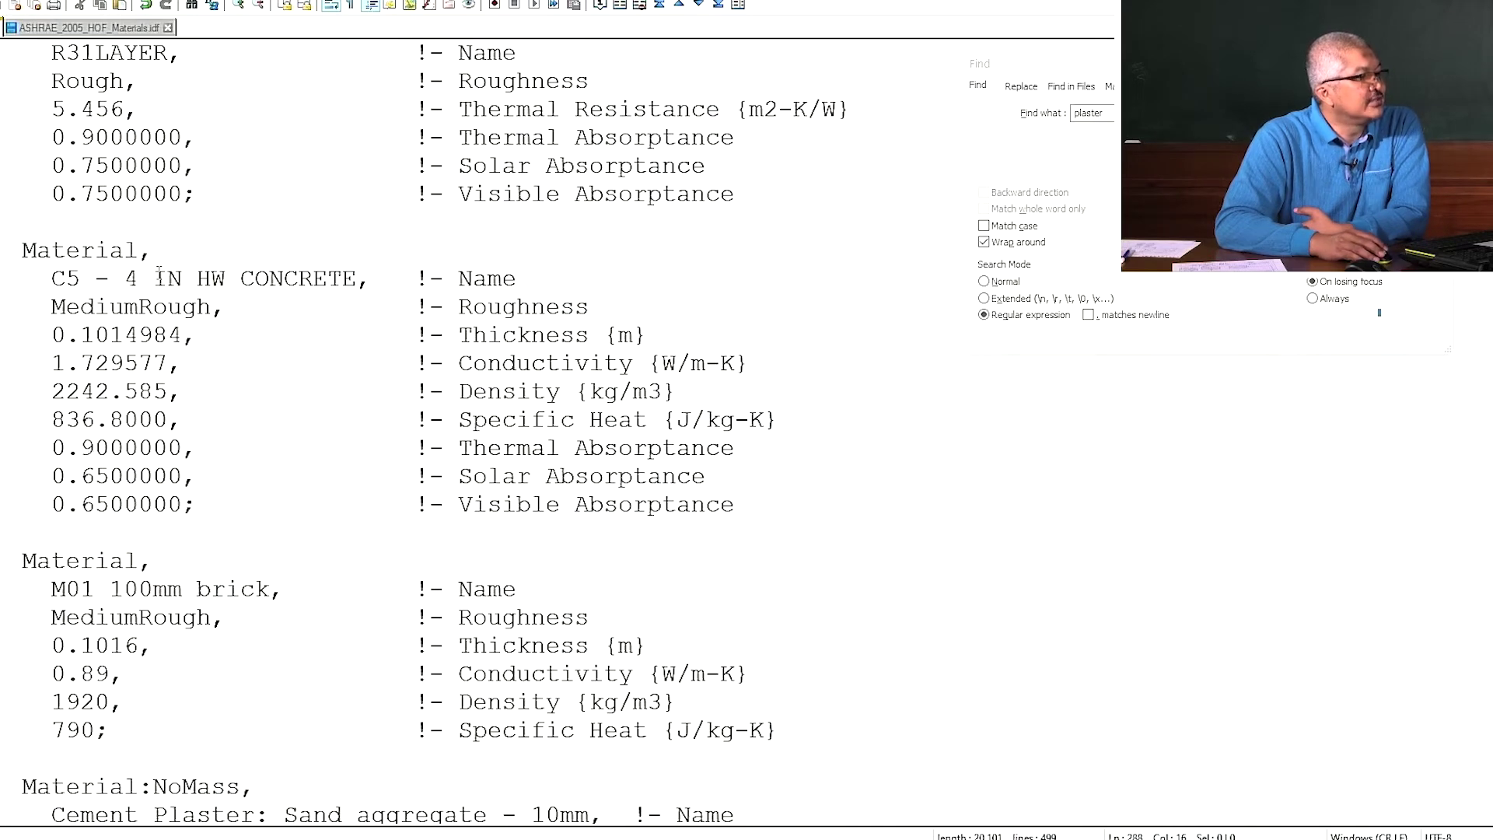
pyautogui.moveTo(12, 250); pyautogui.dragTo(544, 534)
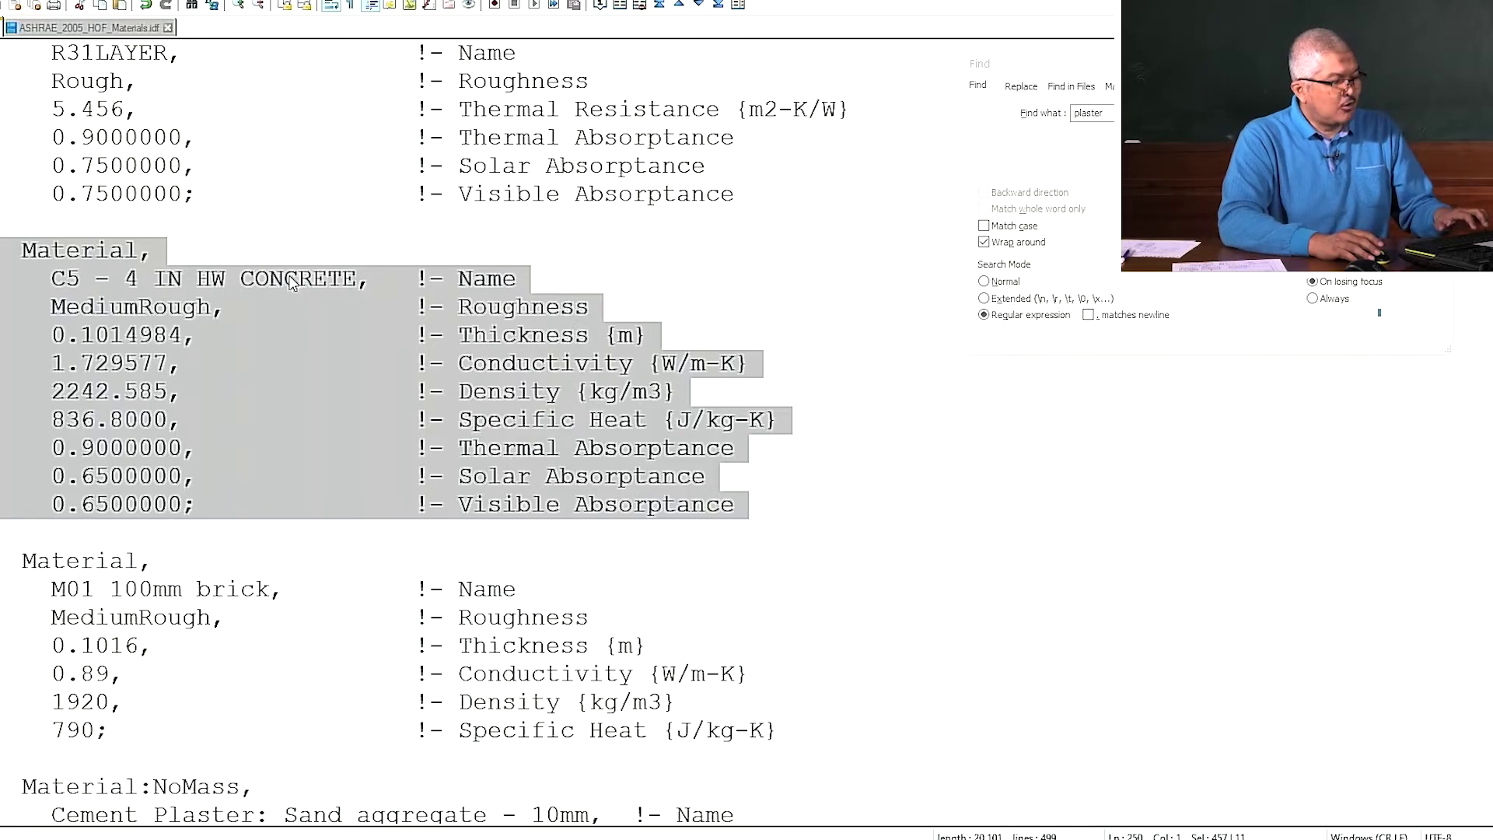
pyautogui.click(273, 539)
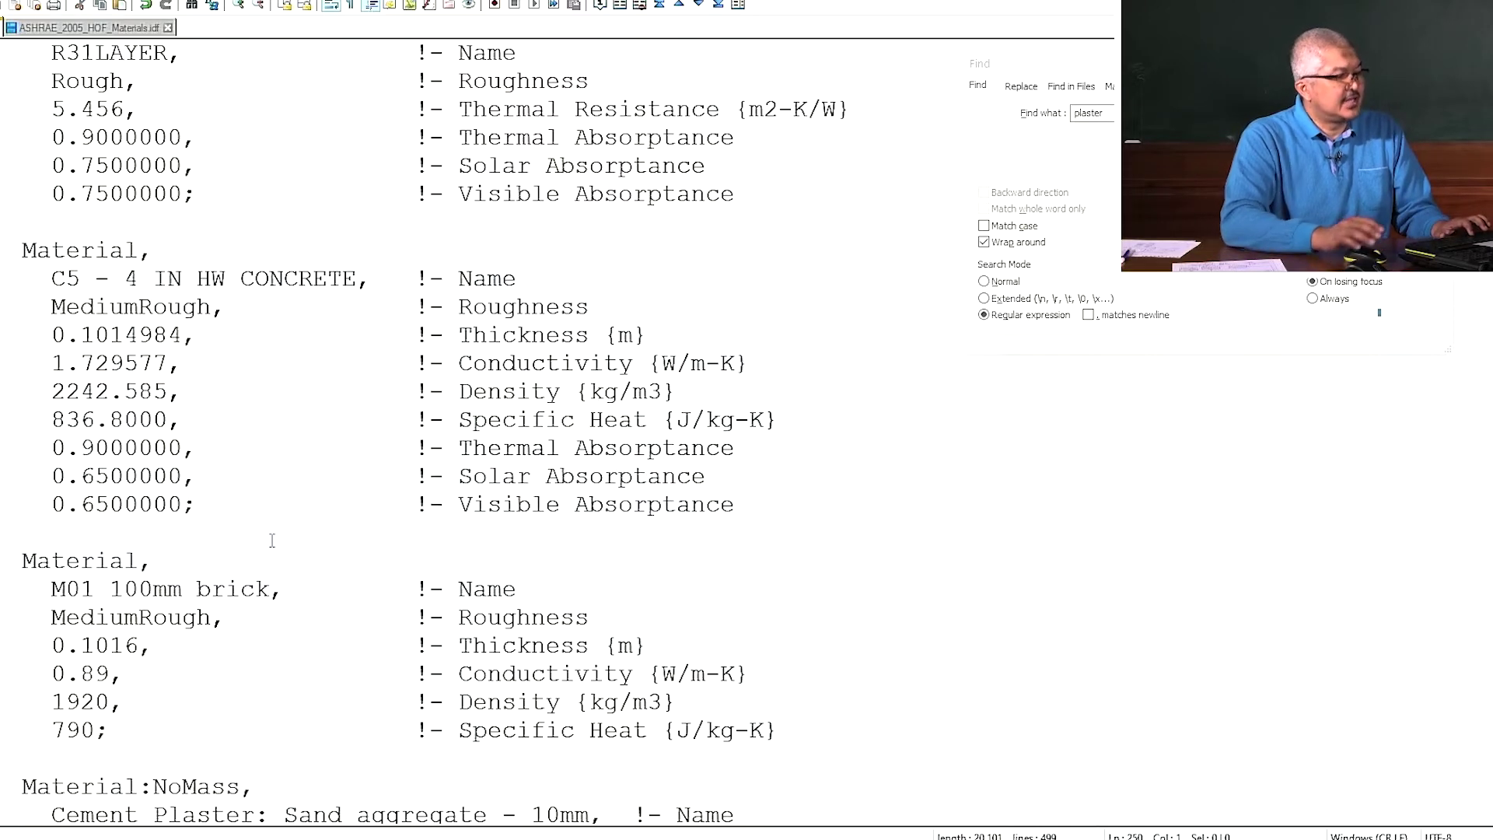
pyautogui.hotkey('ctrl', 'v')
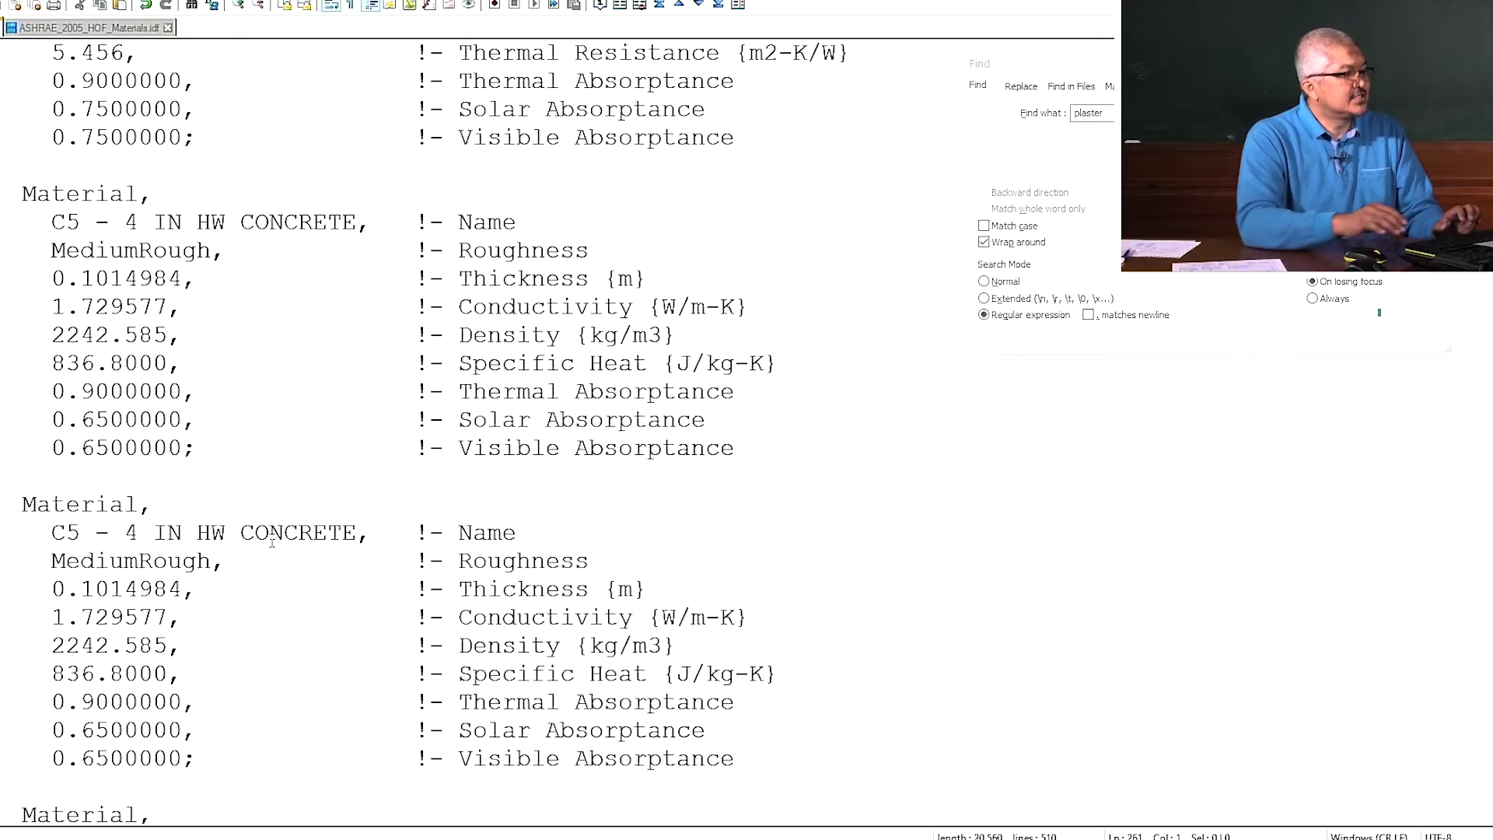
pyautogui.scroll(-1, 189, 574)
pyautogui.moveTo(52, 447); pyautogui.dragTo(242, 451)
pyautogui.hotkey('ctrl', 'v')
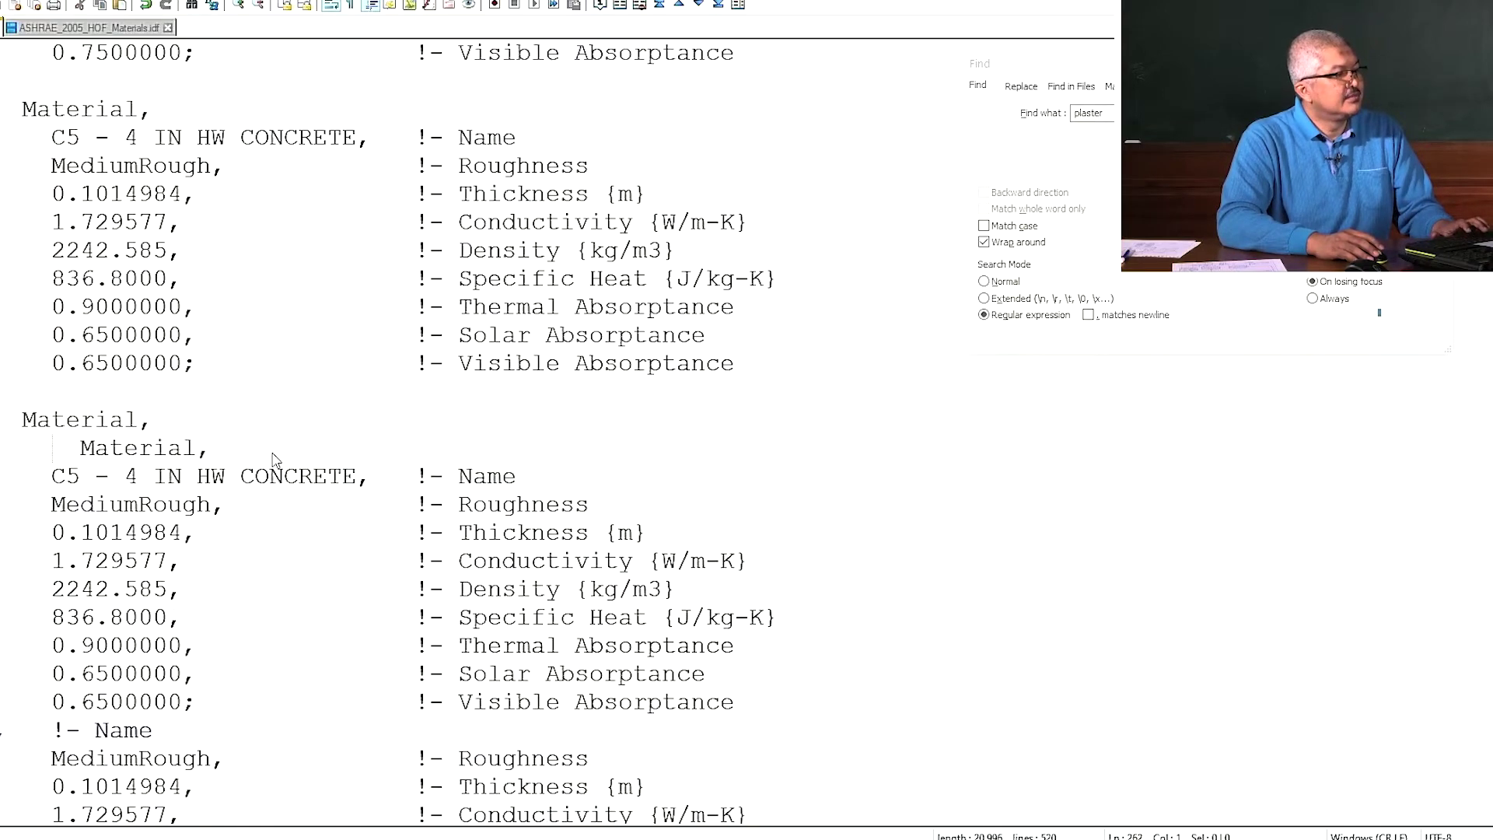
pyautogui.hotkey('ctrl', 'z')
# - Rename the duplicated concrete material to Beton 150mm, copying the name from the FLOOR construction's outside layer
pyautogui.scroll(-10, 269, 494)
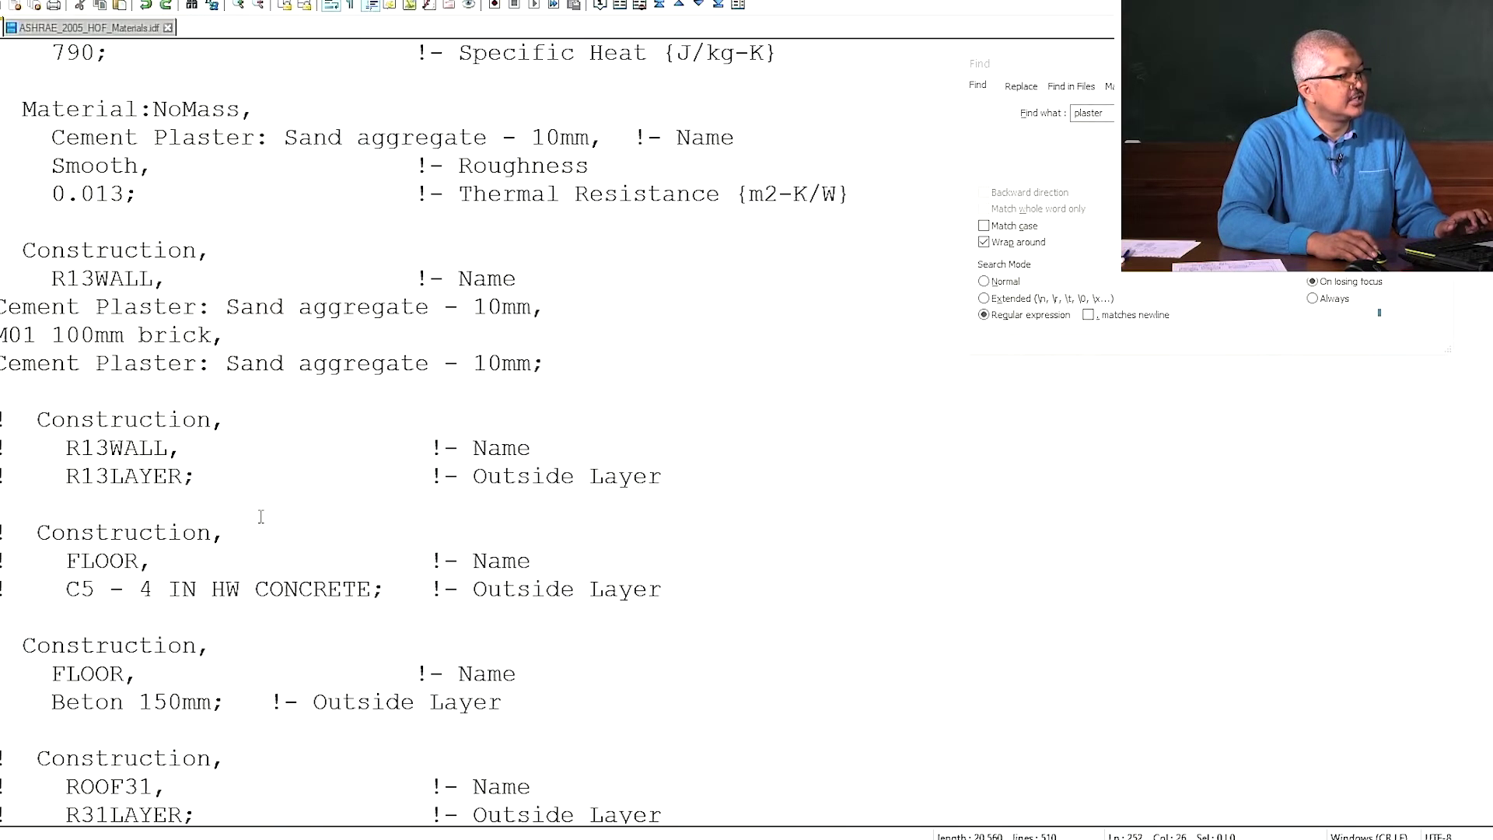
pyautogui.scroll(-1, 166, 605)
pyautogui.moveTo(51, 533); pyautogui.dragTo(211, 533)
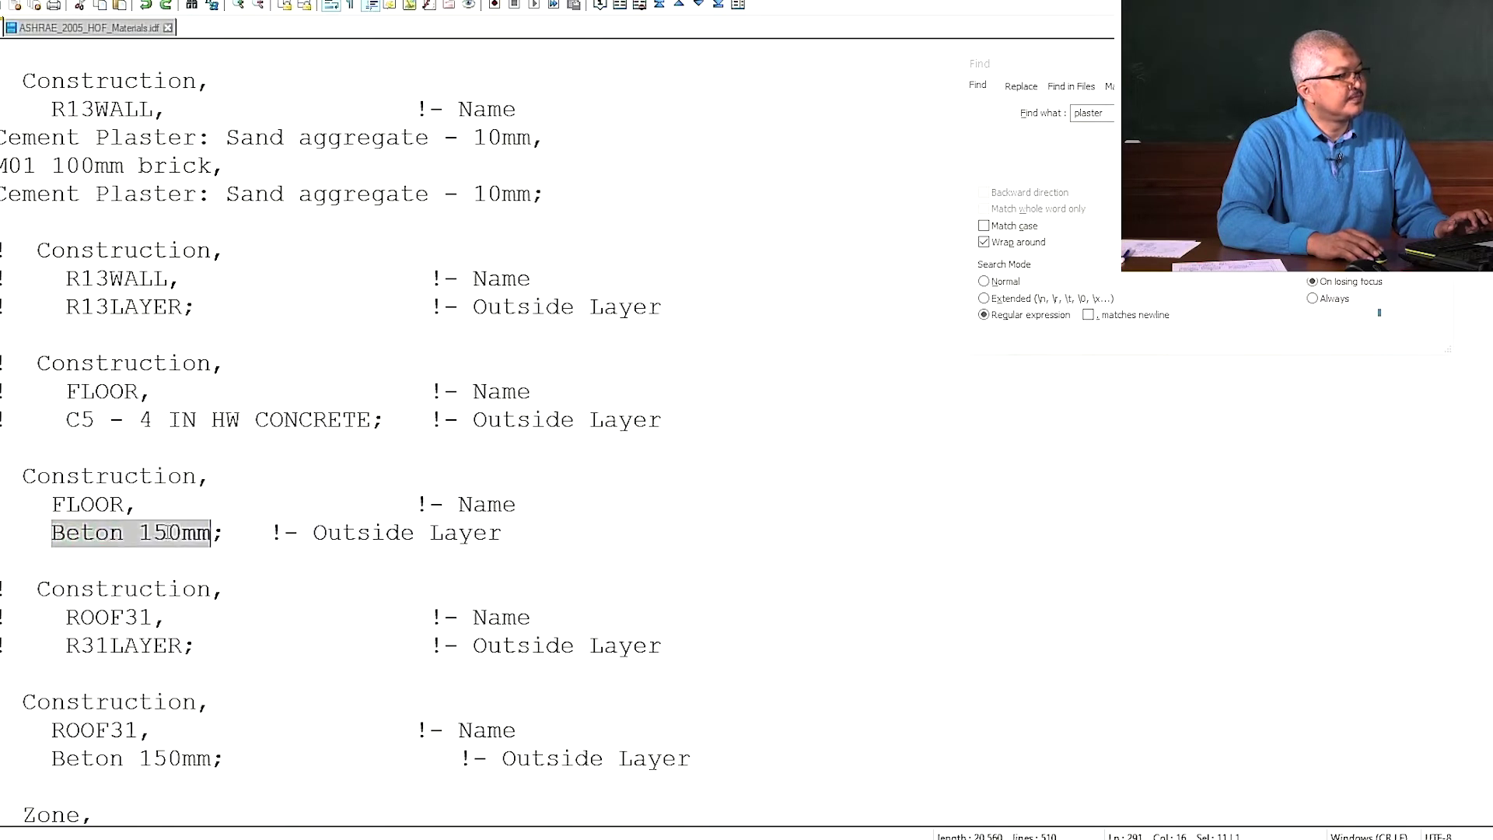
pyautogui.scroll(12, 167, 536)
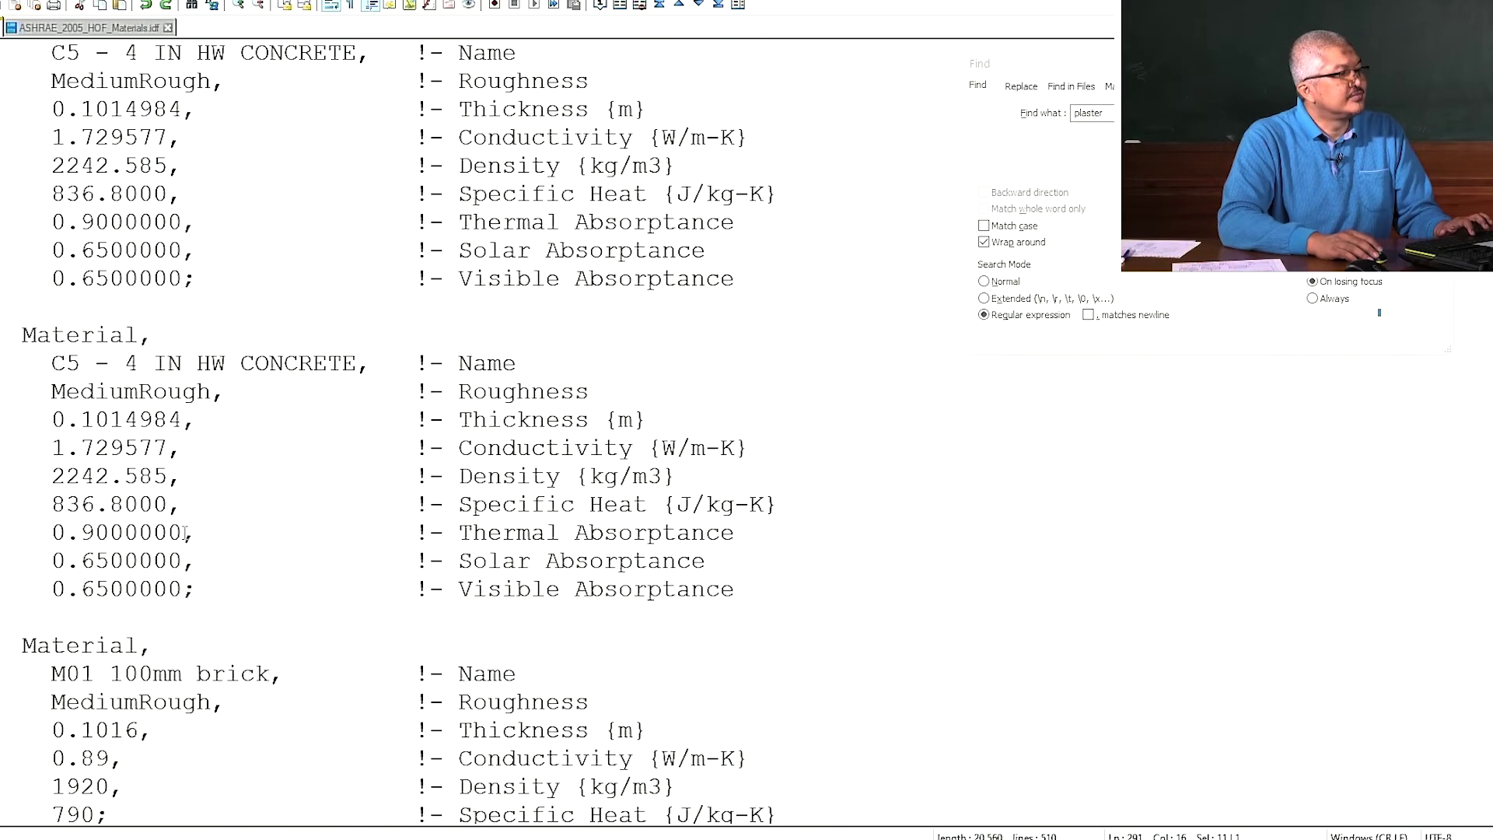
pyautogui.moveTo(52, 535); pyautogui.dragTo(357, 535)
pyautogui.hotkey('ctrl', 'v')
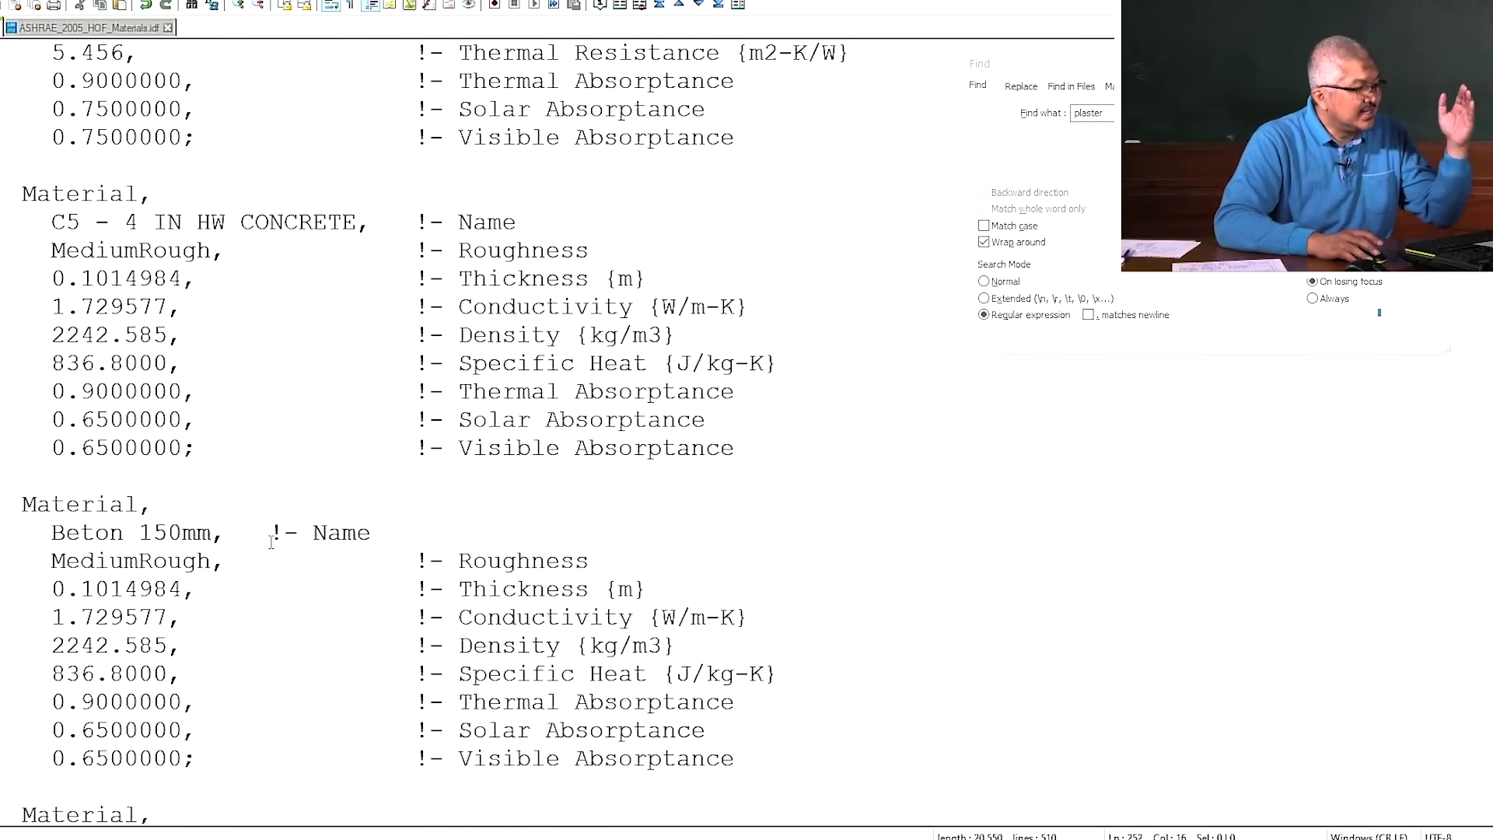
# - Examine the property lines of the Beton 150mm material, from thickness through the absorptance values
pyautogui.scroll(-2, 282, 587)
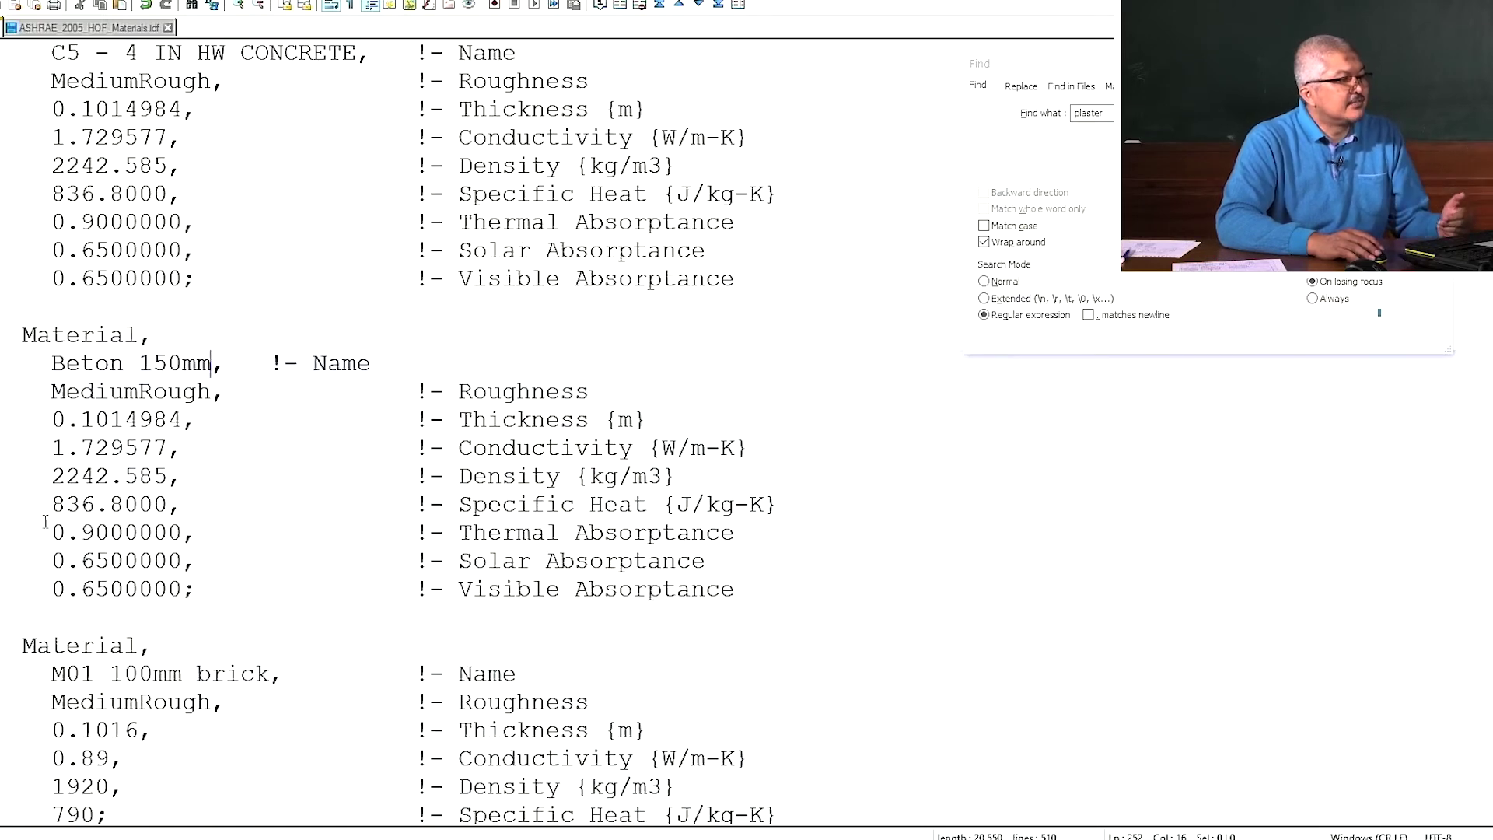
pyautogui.press('Down')
pyautogui.press('Down')
pyautogui.press('Home')
pyautogui.hotkey('shift', 'Down')
pyautogui.hotkey('shift', 'Down')
pyautogui.hotkey('shift', 'Down')
pyautogui.hotkey('shift', 'Down')
pyautogui.hotkey('shift', 'Down')
pyautogui.hotkey('shift', 'Down')
pyautogui.hotkey('shift', 'Down')
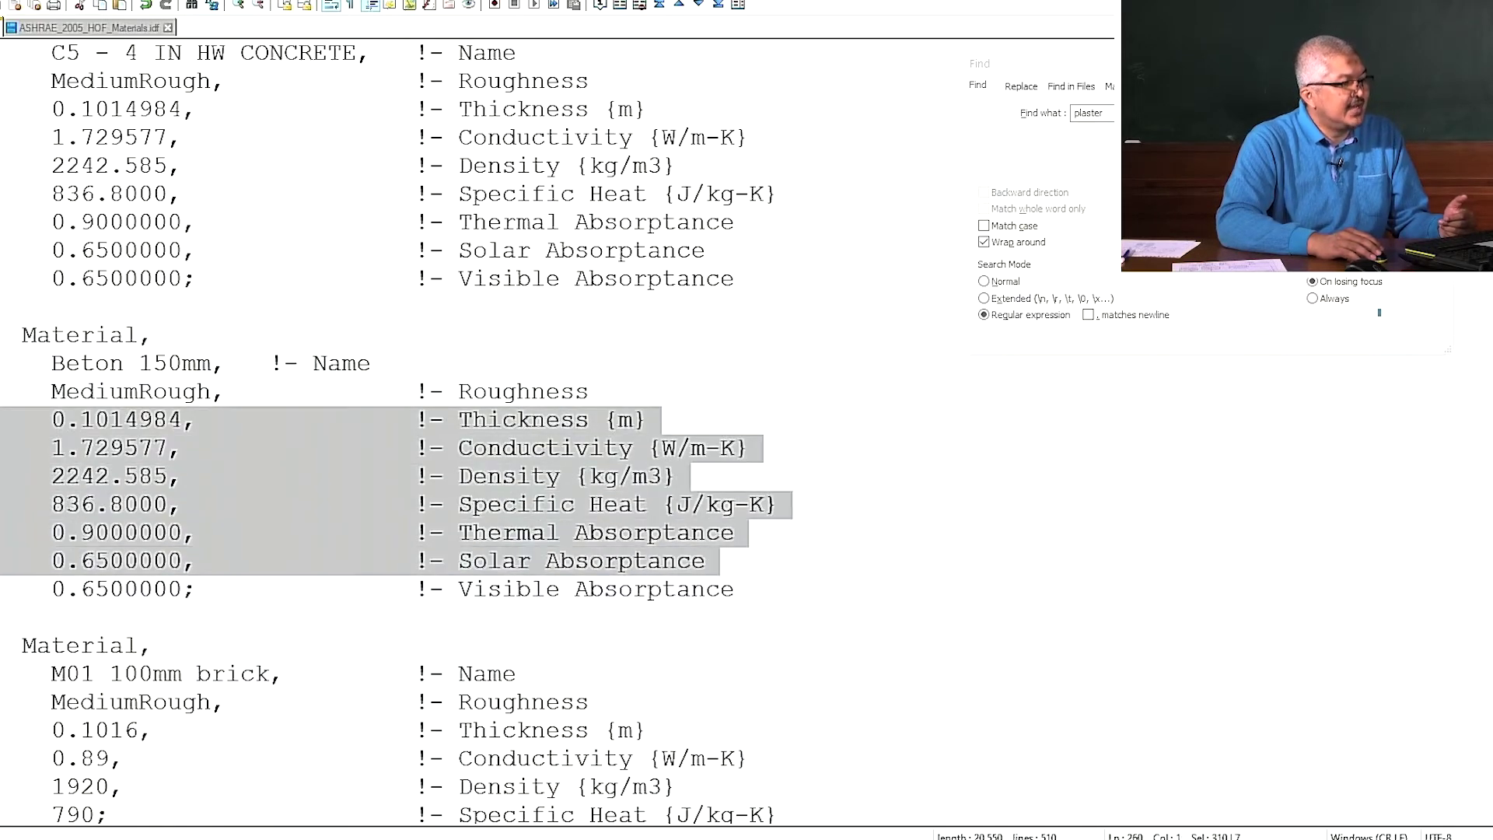
pyautogui.click(263, 530)
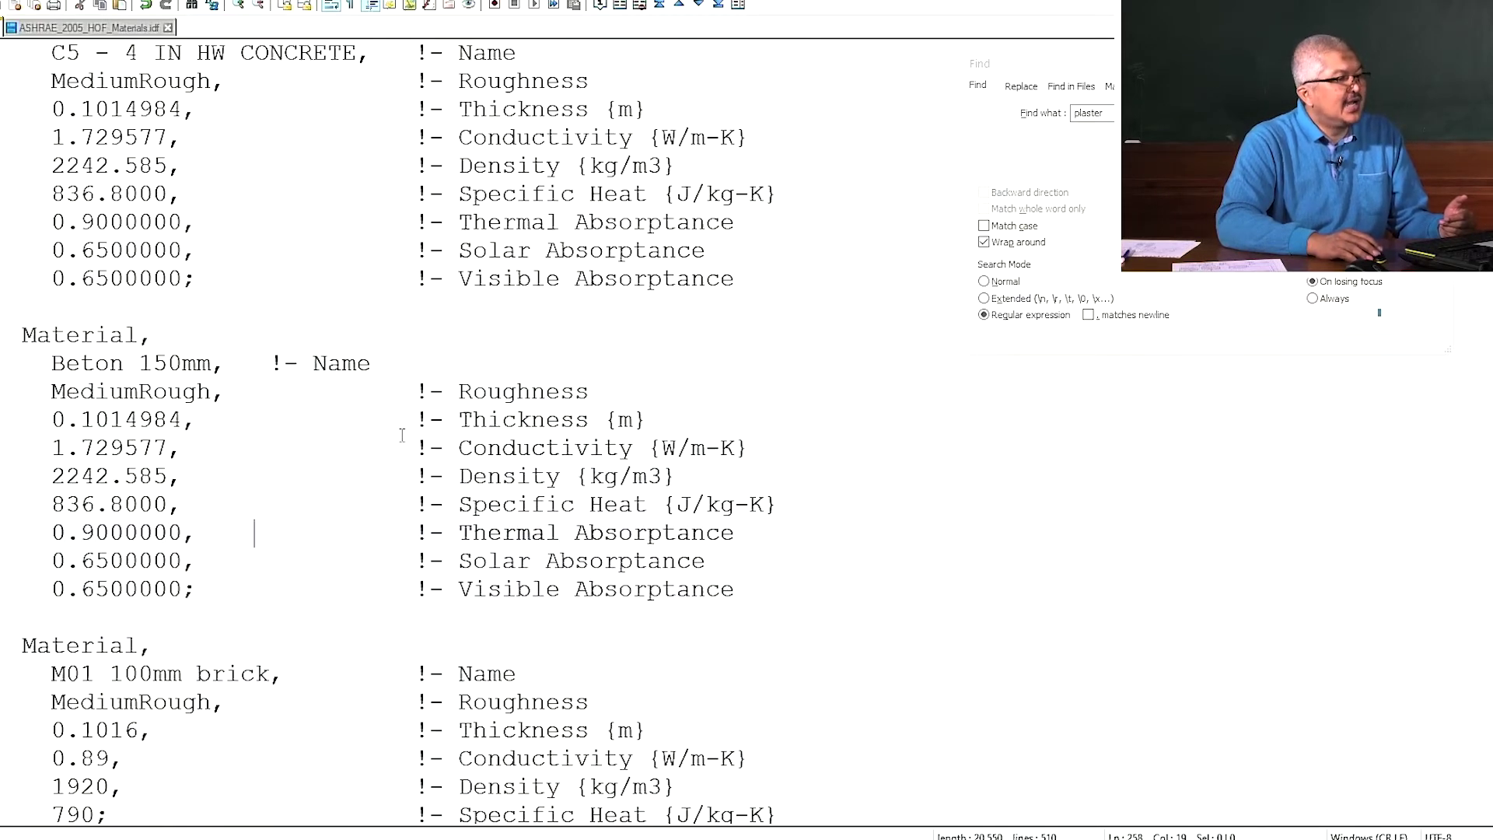
# - Set the thickness of the Beton 150mm material to 0.15 m
pyautogui.press('Up')
pyautogui.press('Up')
pyautogui.press('Up')
pyautogui.press('Up')
pyautogui.press('Home')
pyautogui.hotkey('shift', 'Down')
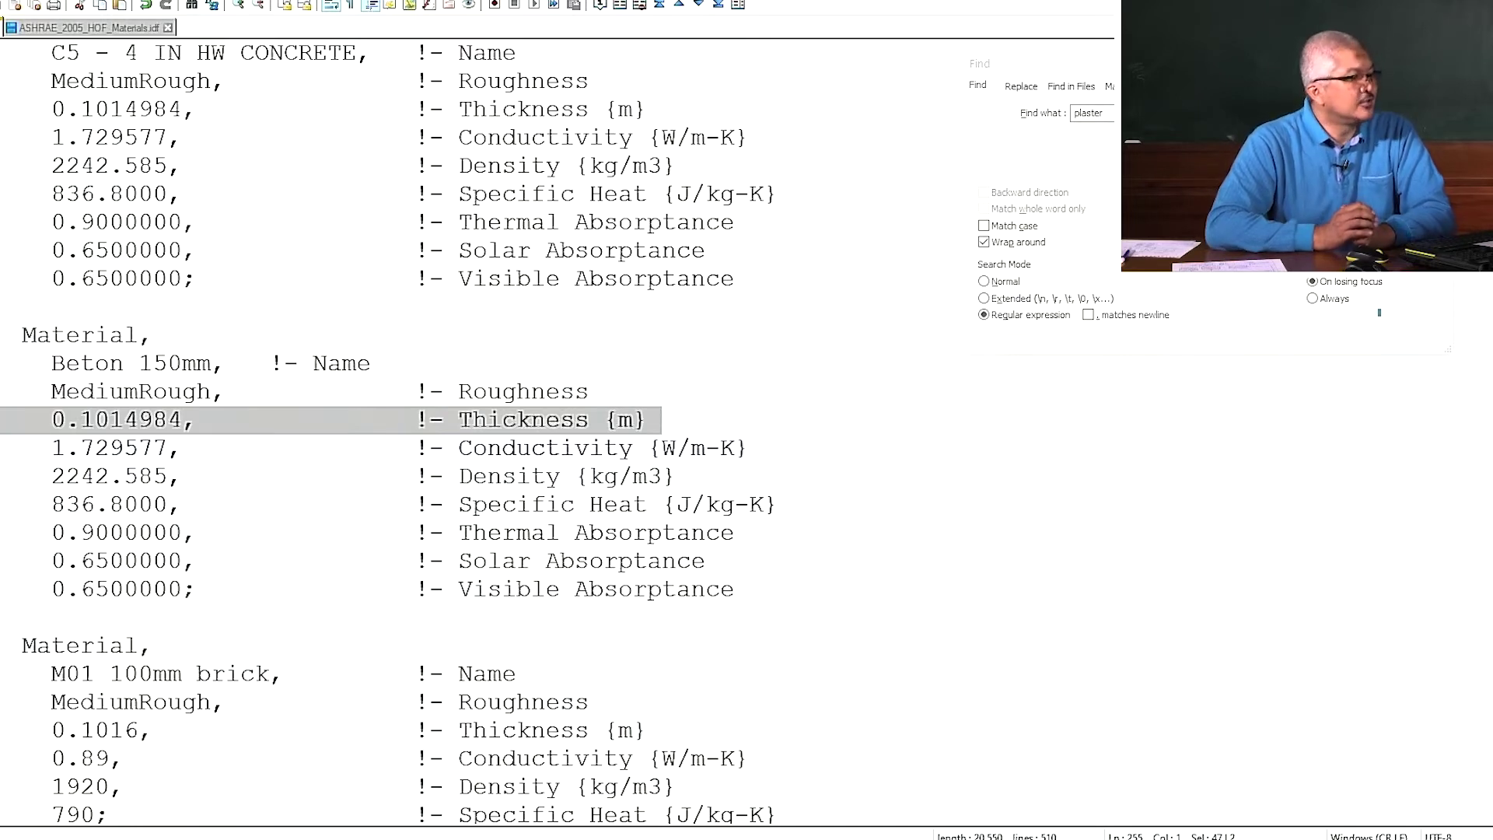
pyautogui.click(95, 420)
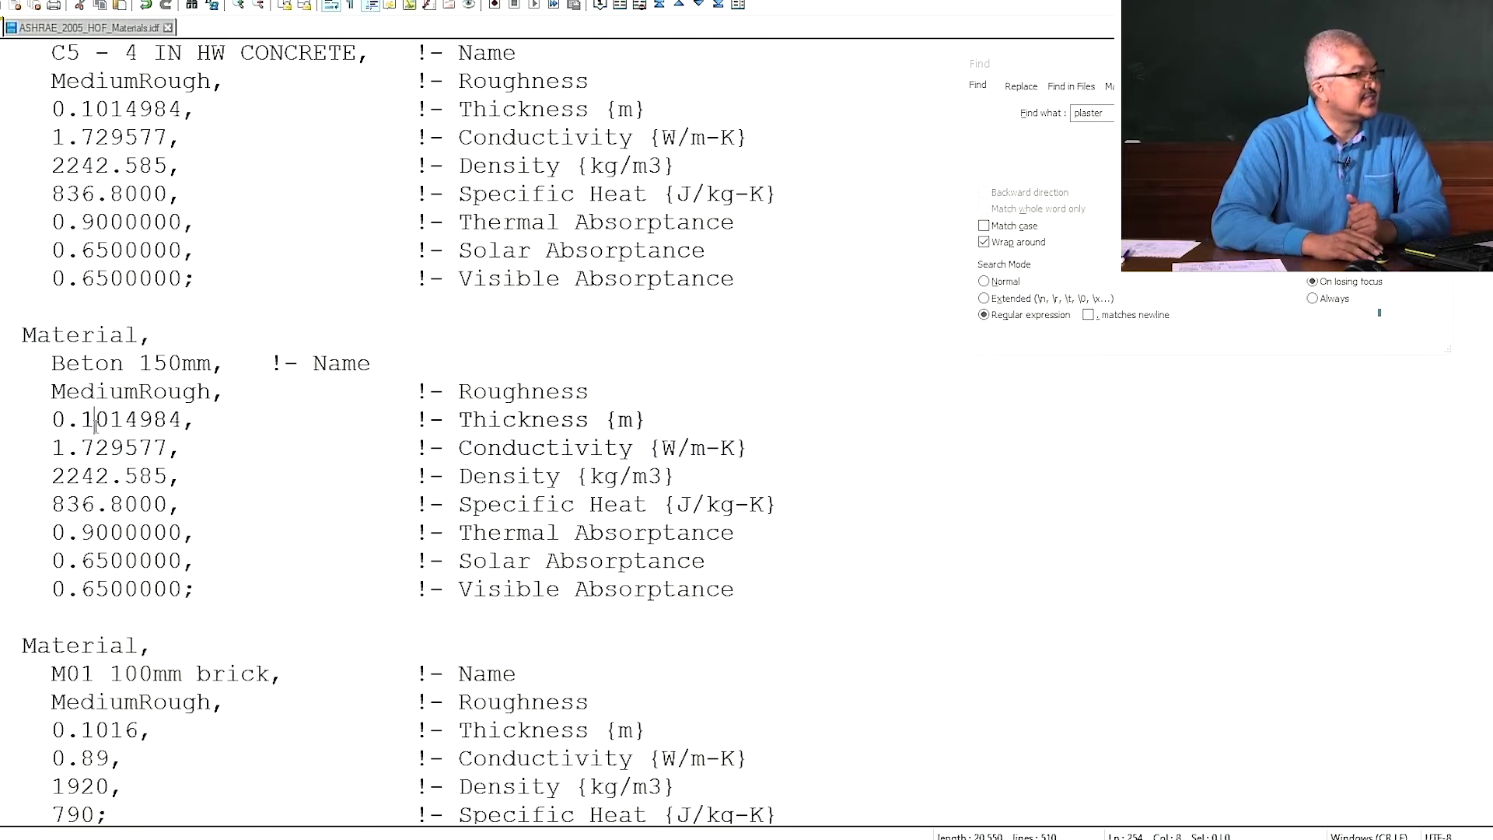
pyautogui.moveTo(111, 426); pyautogui.dragTo(180, 431)
pyautogui.write('5')
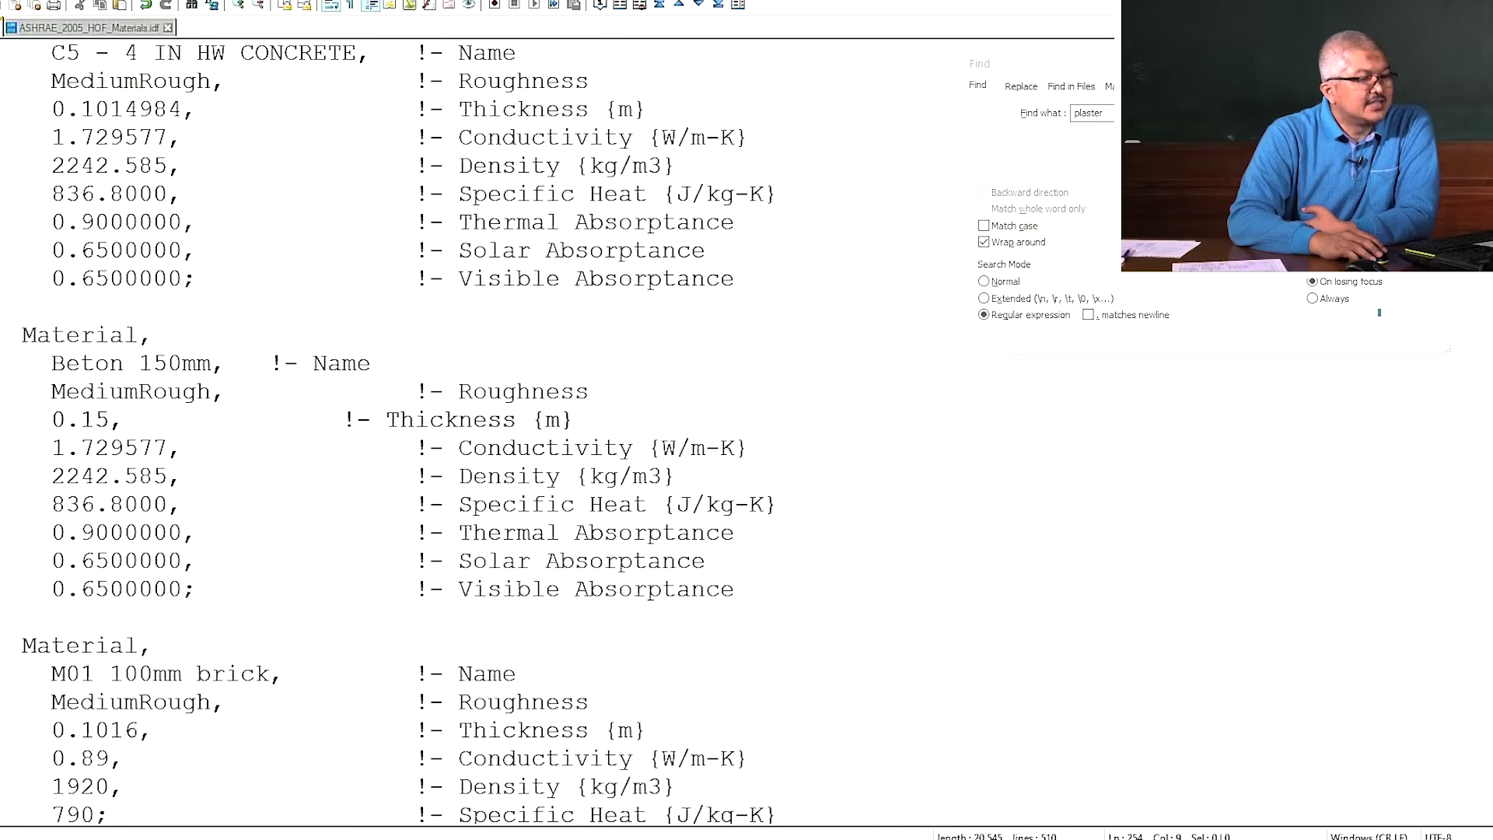
# - Switch to EP-Launch, simulate case03.idf with the Jakarta weather file, and dismiss the run status report
pyautogui.hotkey('alt', 'Tab')
pyautogui.click(1038, 402)
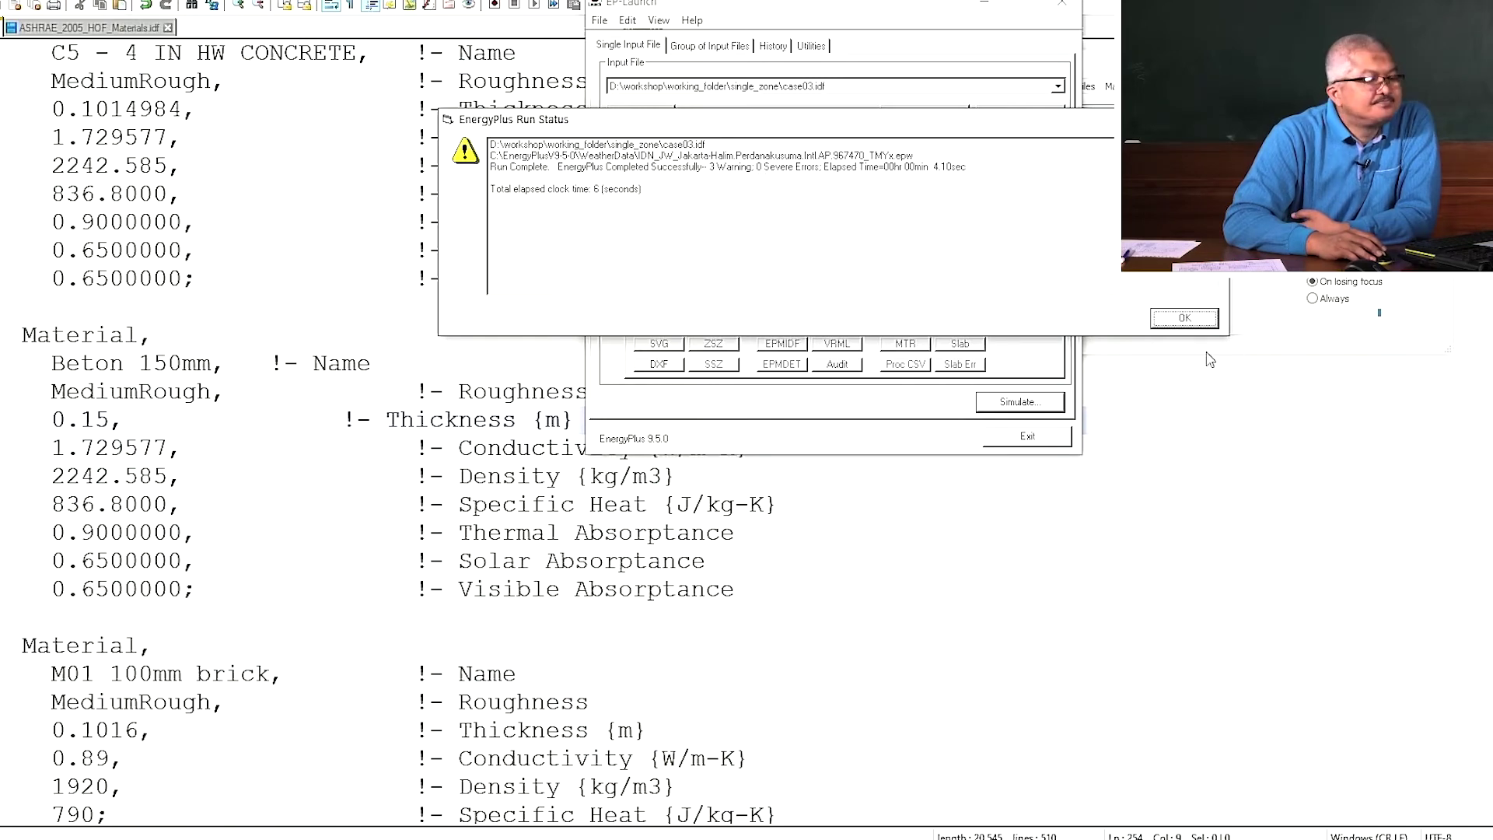
pyautogui.click(1202, 321)
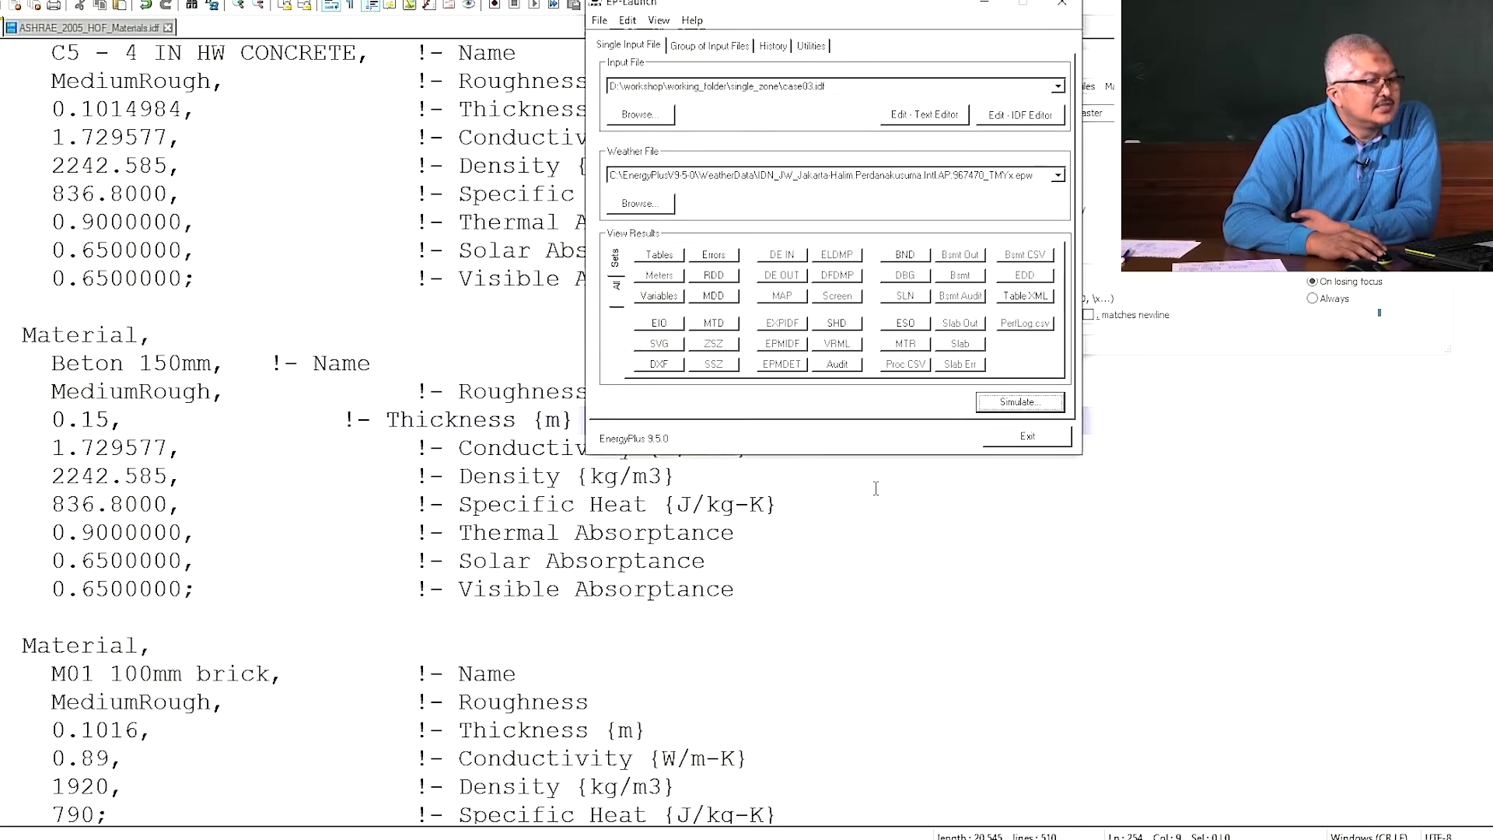
# - Open case03Table.csv from the single_zone folder in Excel and auto-fit the width of all its columns
pyautogui.click(828, 619)
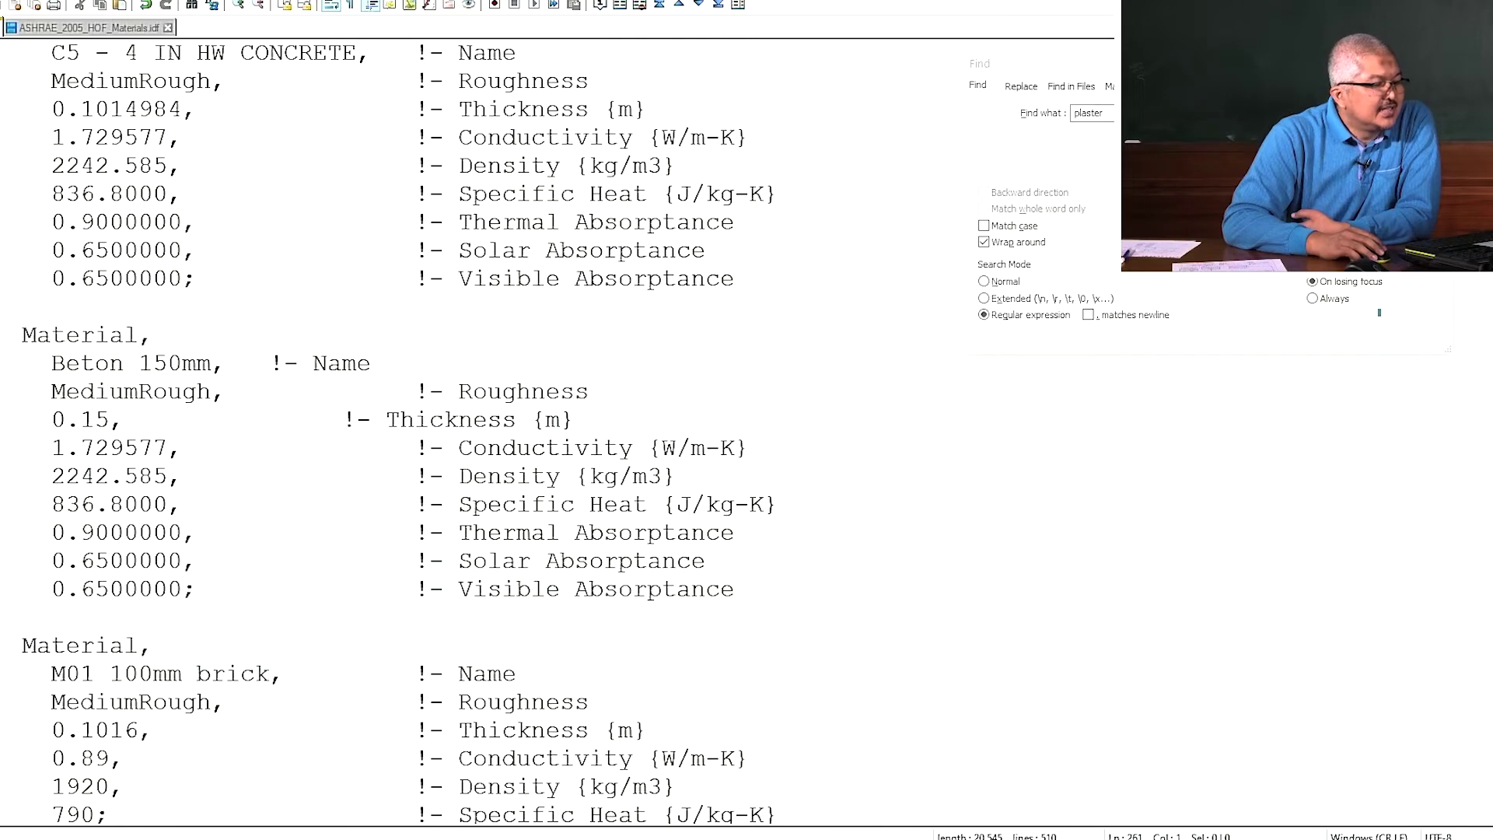
pyautogui.click(420, 792)
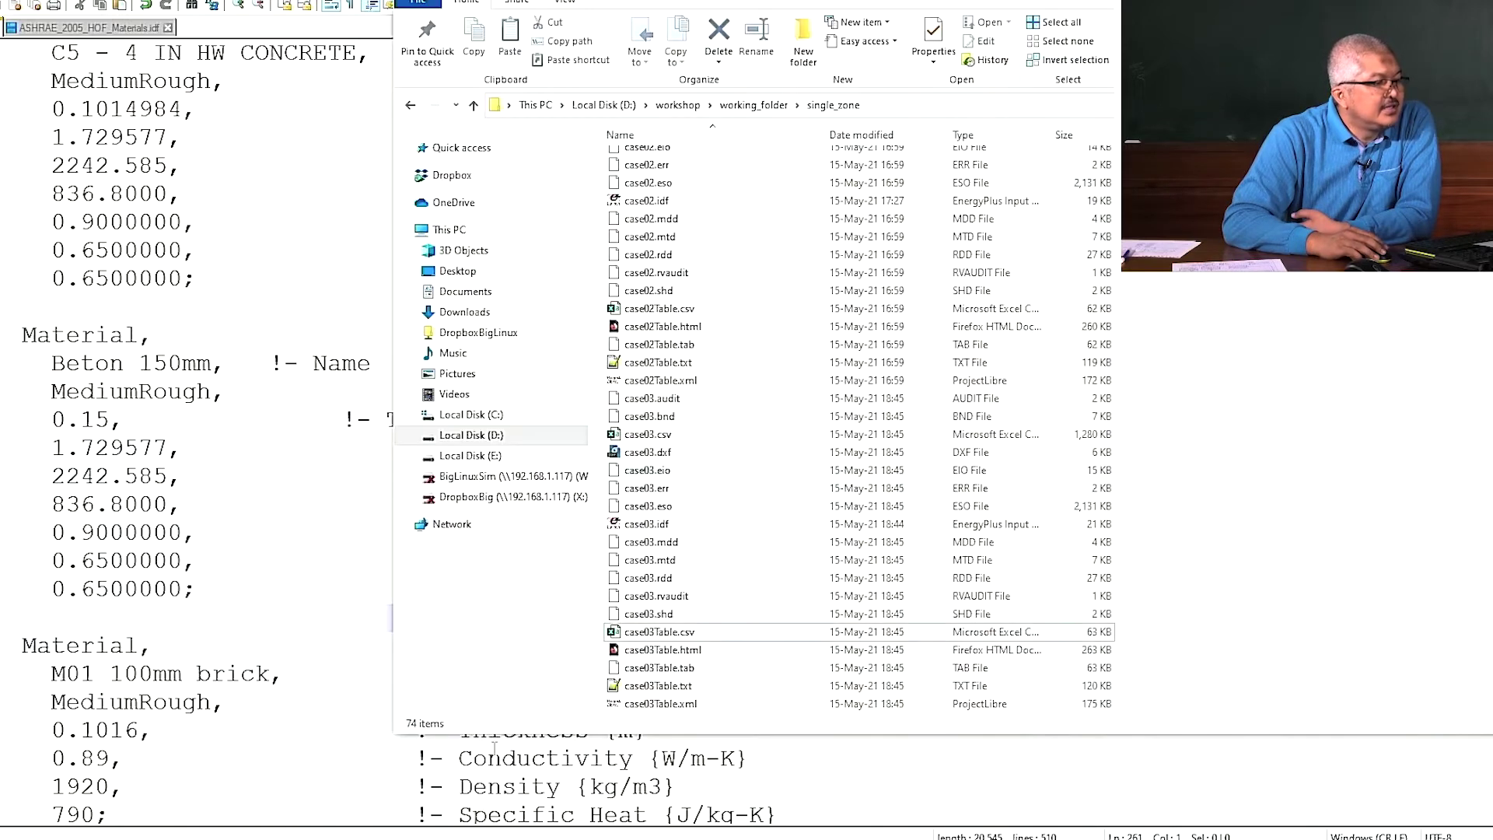
pyautogui.click(685, 634)
pyautogui.doubleClick(760, 639)
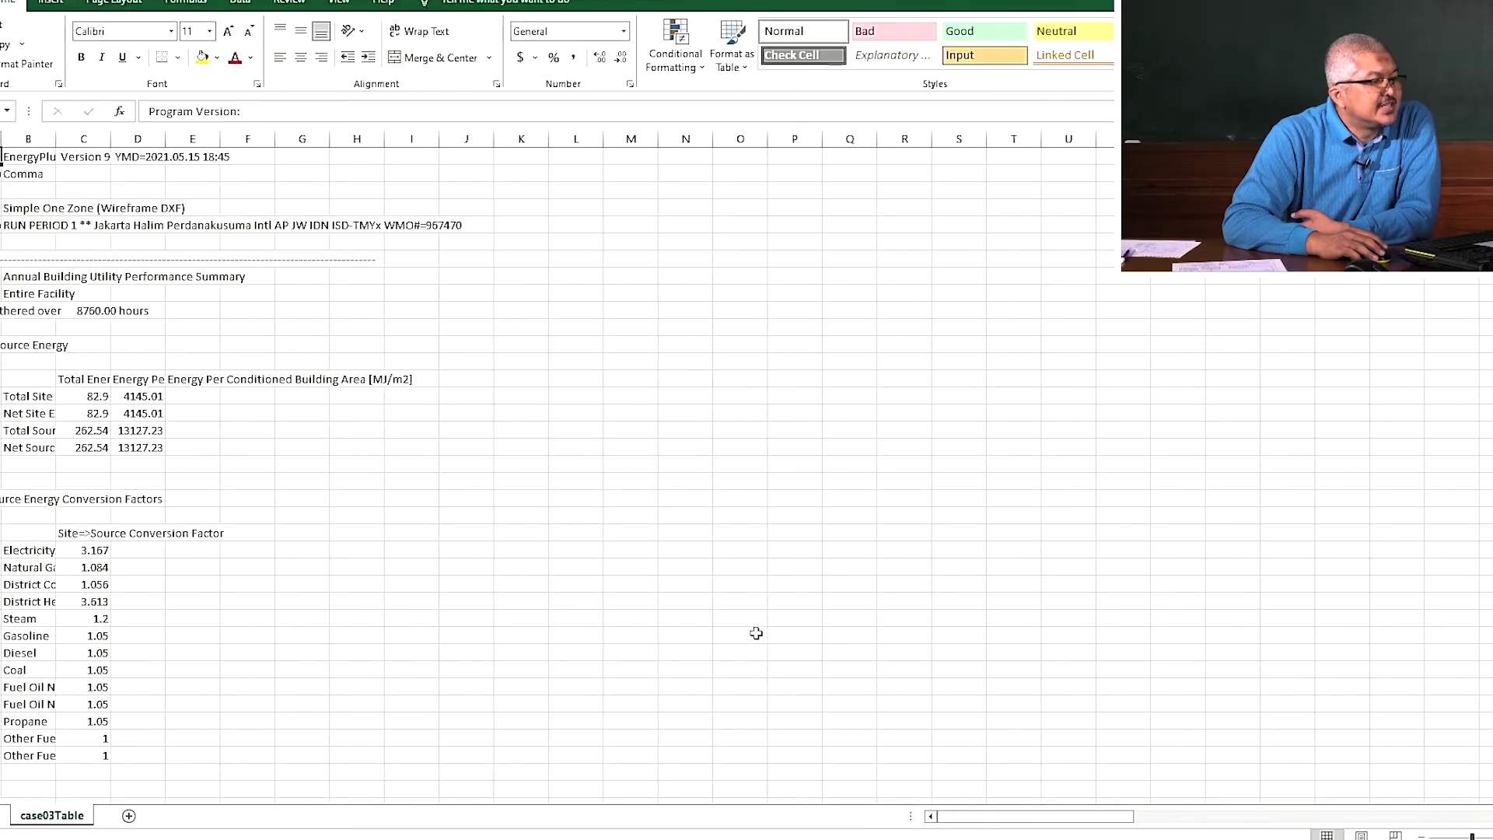
pyautogui.hotkey('ctrl', 'a')
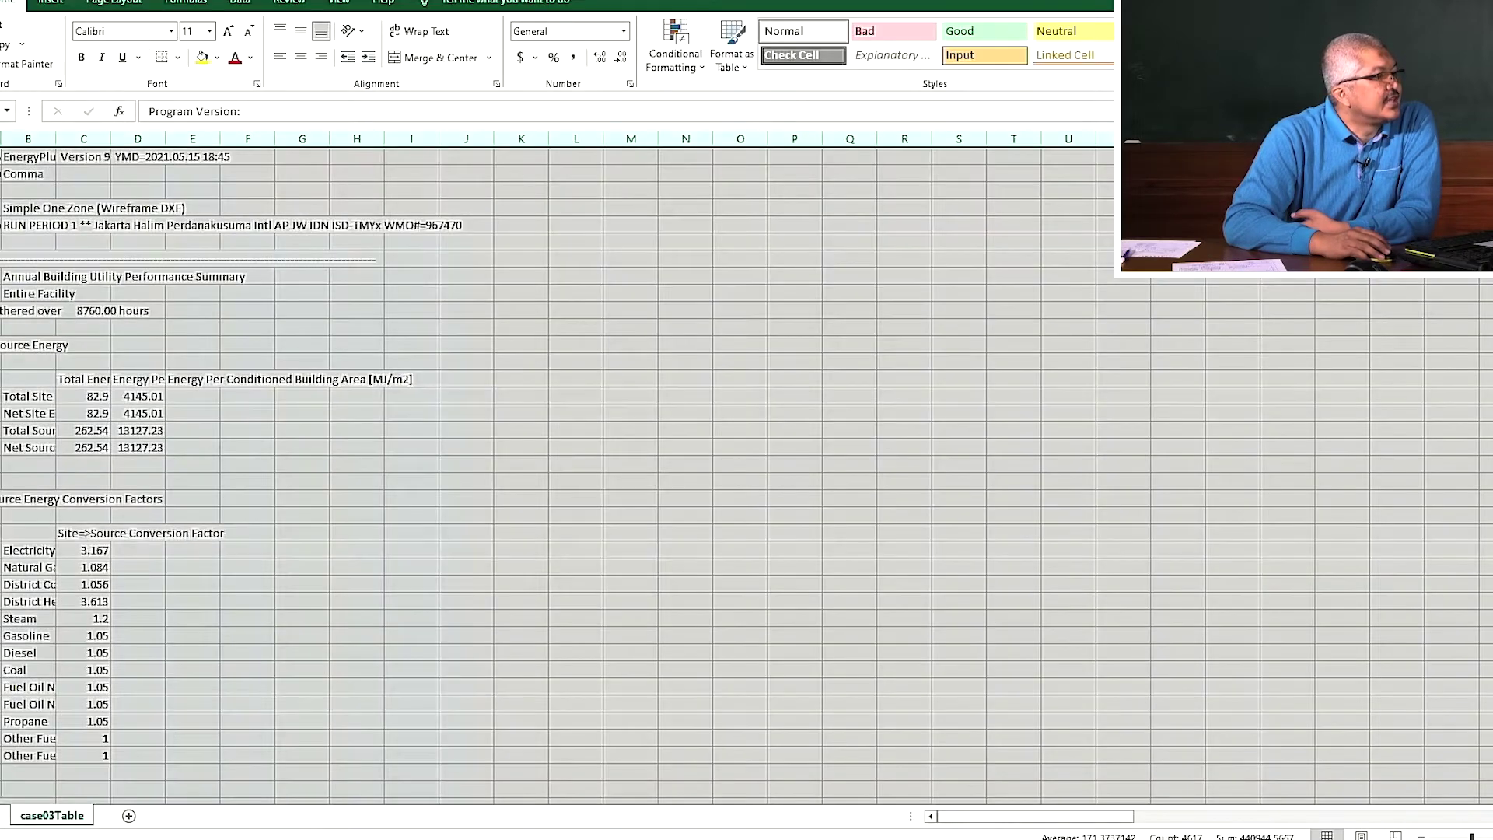
pyautogui.hotkey('alt', 'h')
pyautogui.press('o')
pyautogui.press('i')
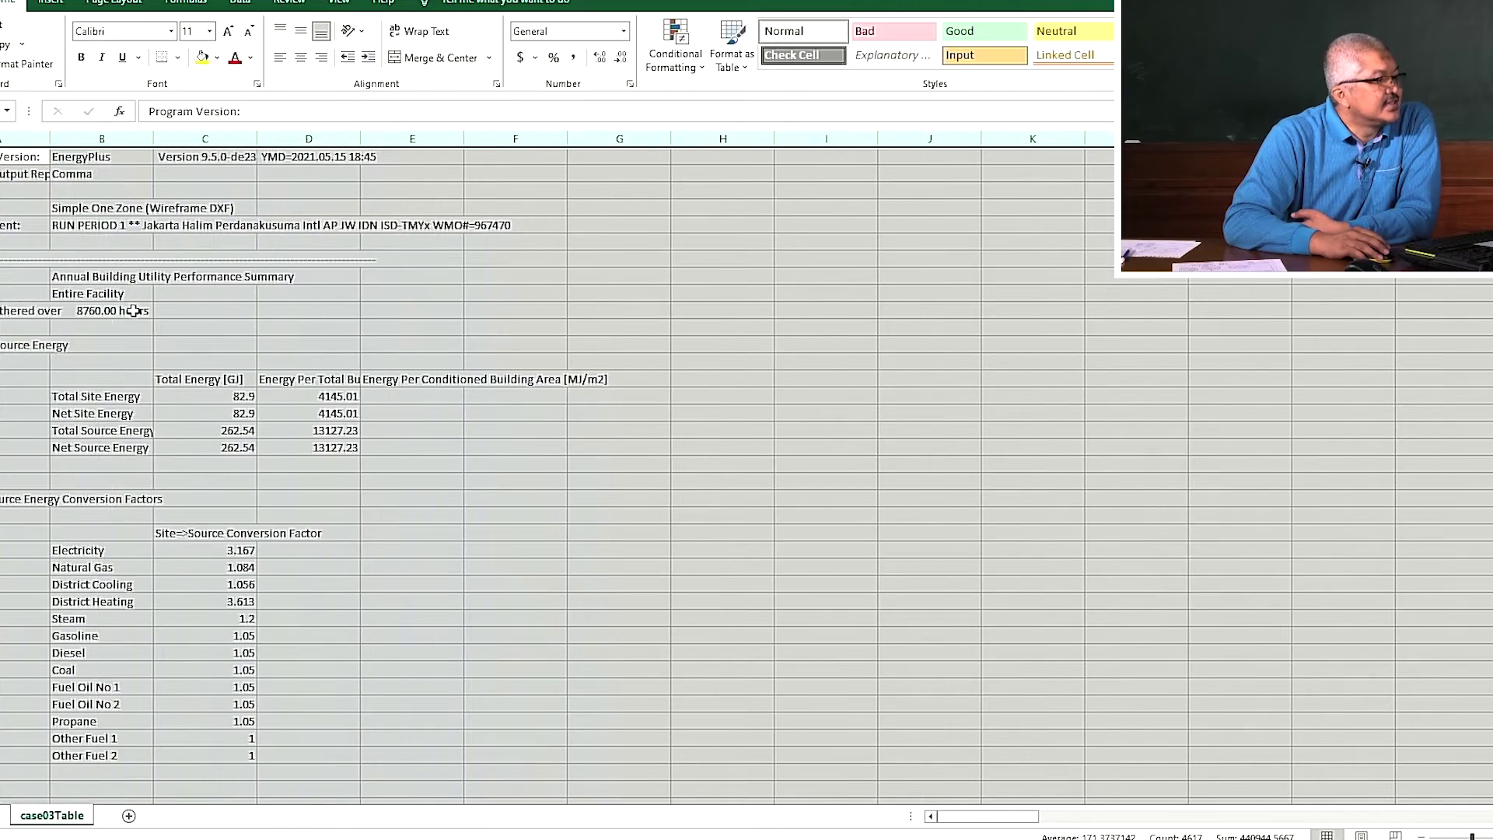
pyautogui.click(133, 310)
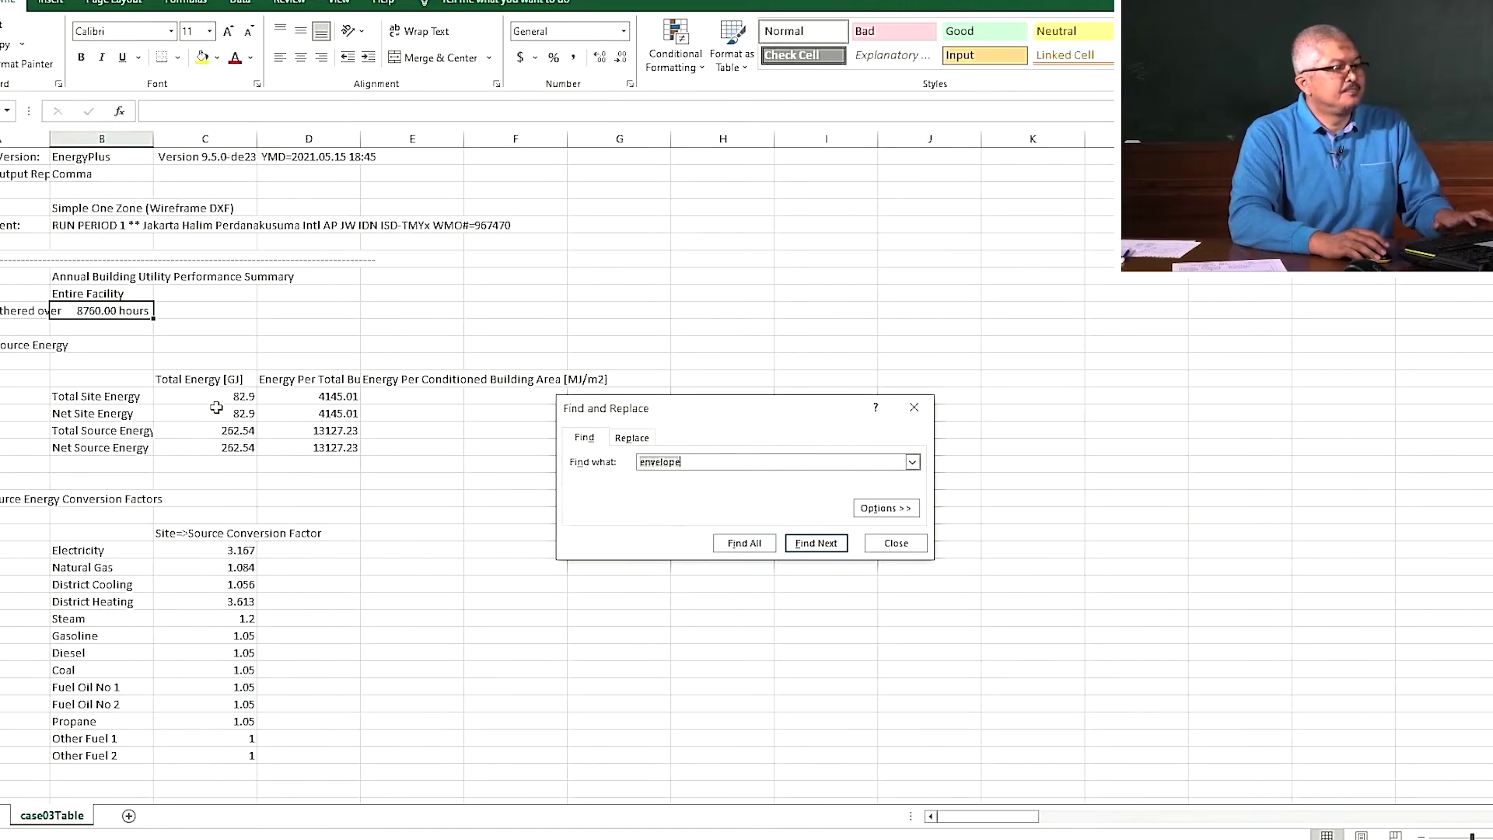
# - Search the table for "envelope" up to the Envelope Summary and check the roof construction's U-factor without film
pyautogui.hotkey('ctrl', 'f')
pyautogui.click(815, 542)
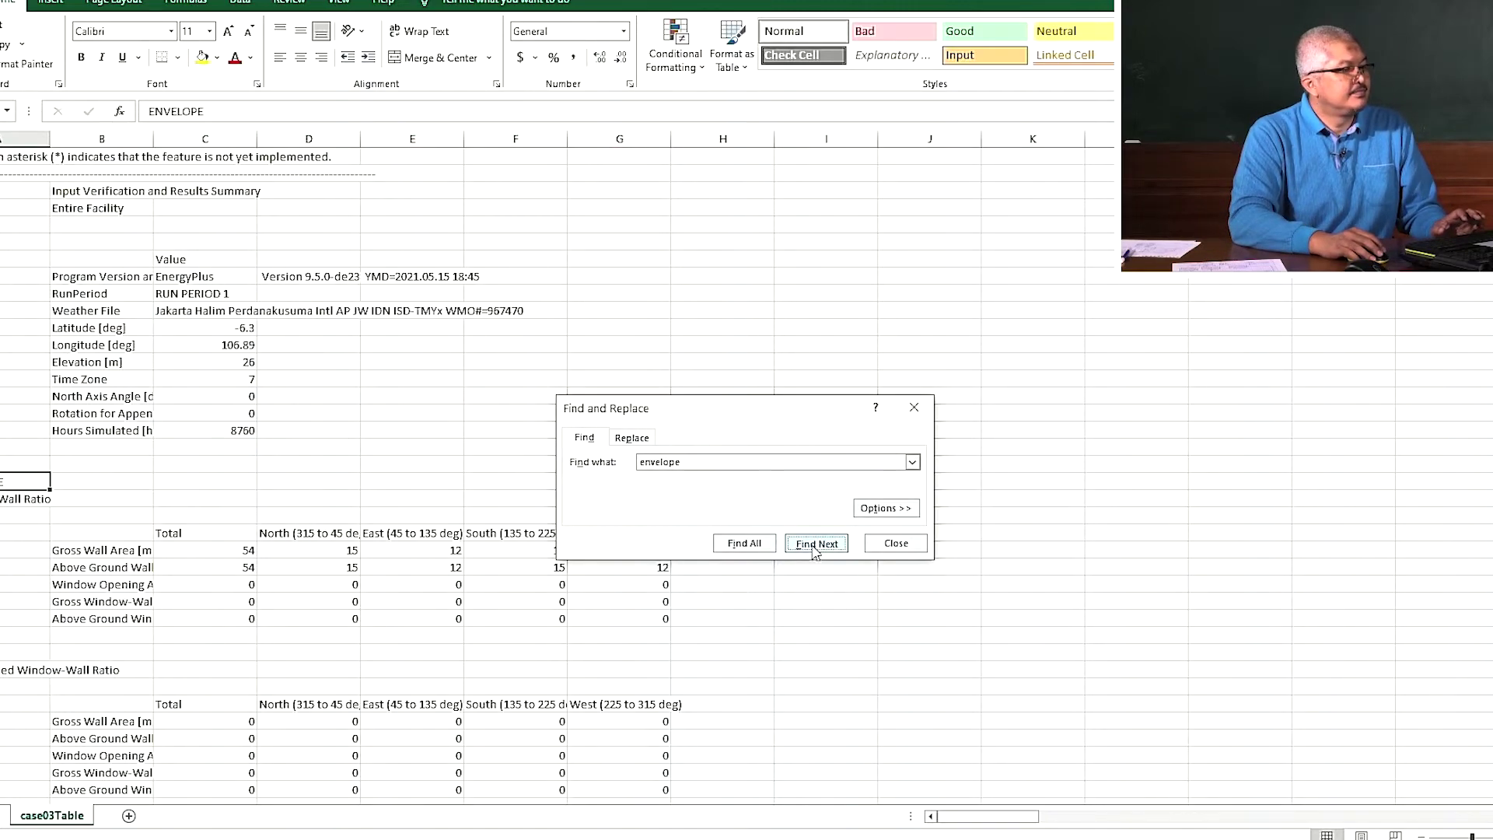
pyautogui.click(815, 545)
pyautogui.click(815, 549)
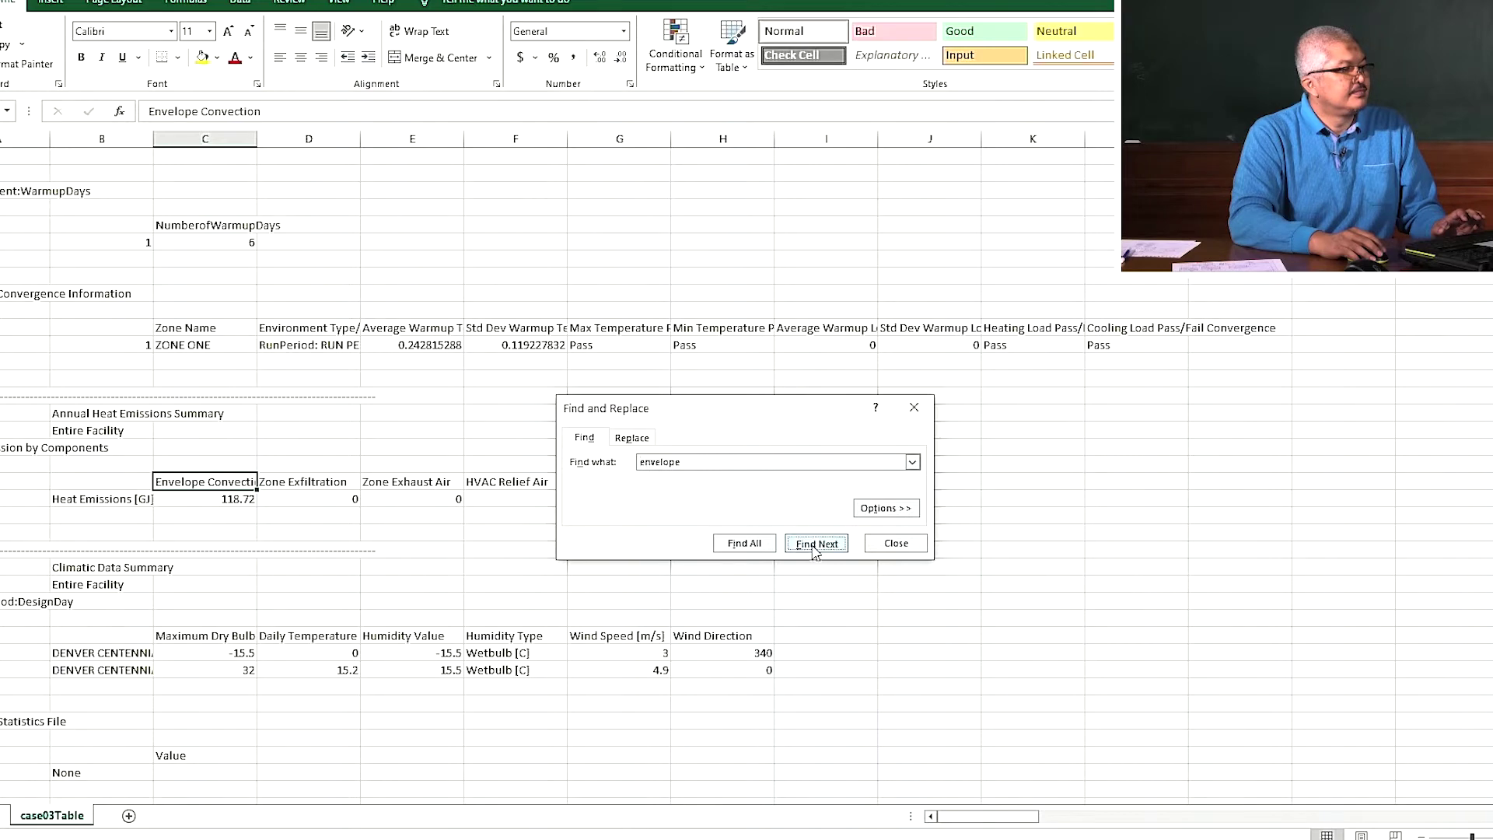
pyautogui.click(896, 544)
pyautogui.scroll(-3, 860, 433)
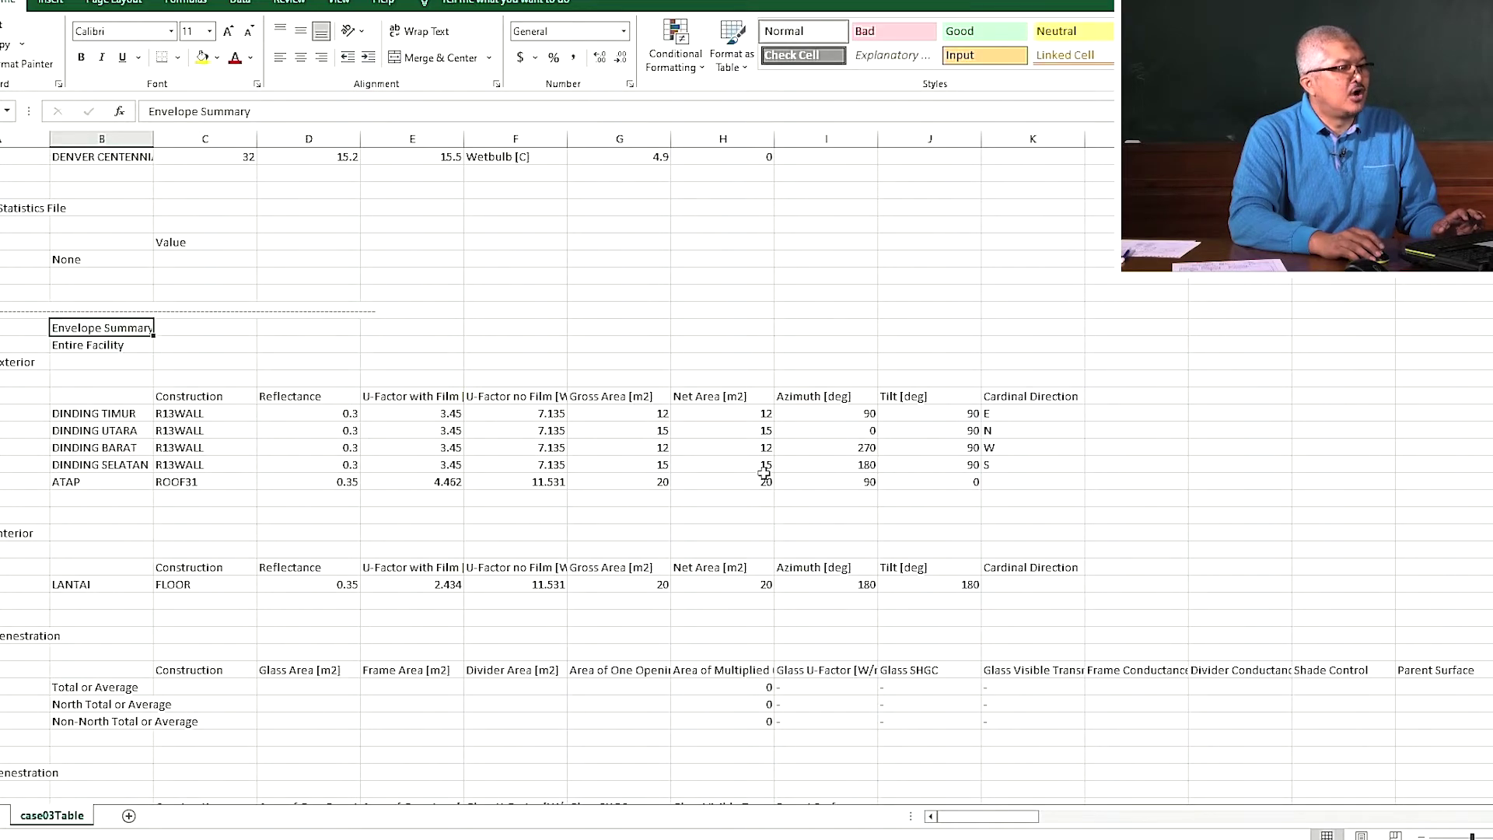
pyautogui.click(190, 479)
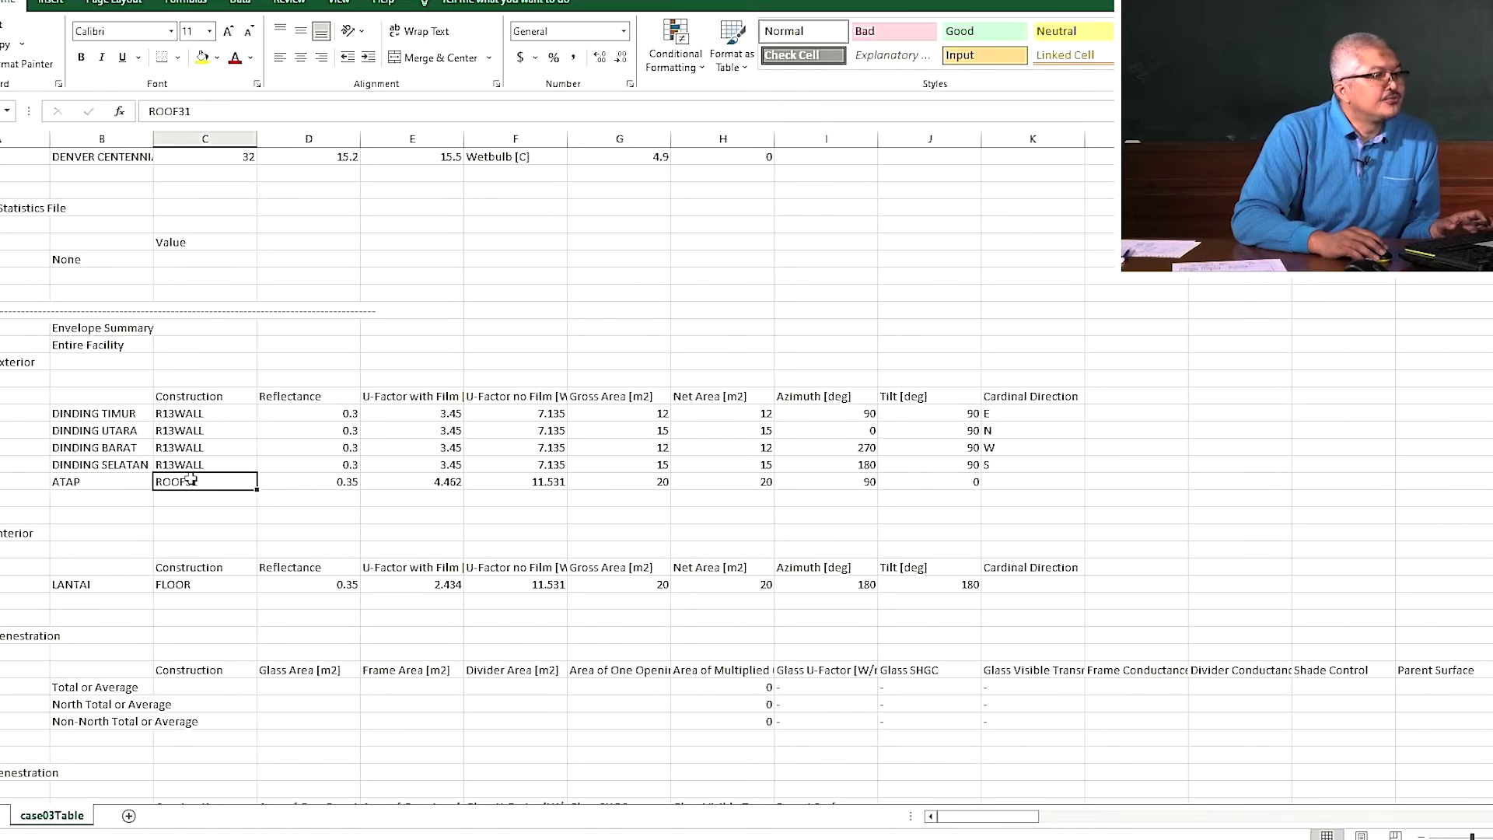
pyautogui.click(531, 486)
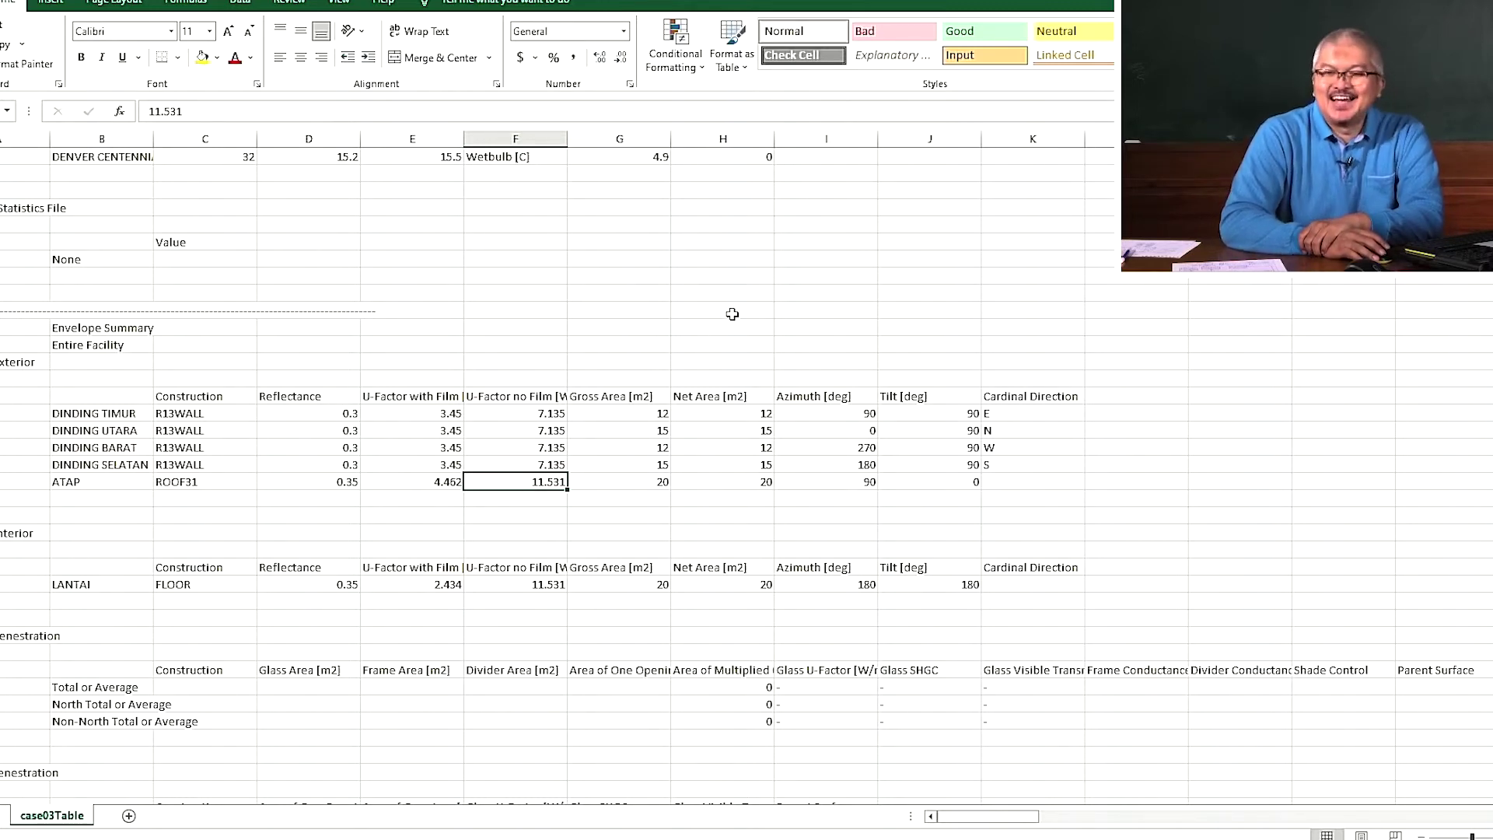
# - Label two stacked cells above the Envelope Summary table, H700 and H701, as R-tot (SI) and R-tot (IP)
pyautogui.click(752, 294)
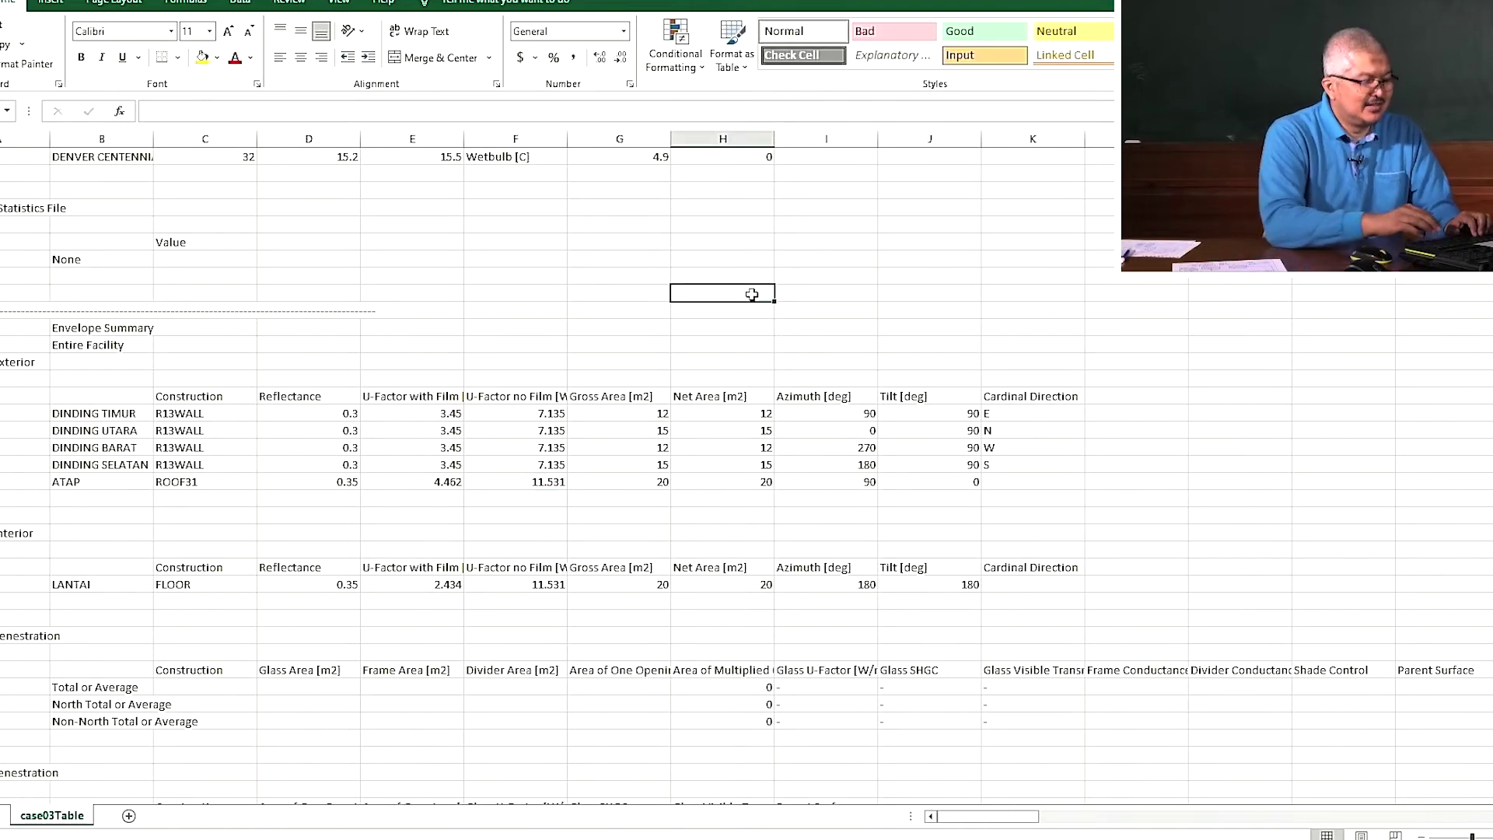
pyautogui.write('R-to')
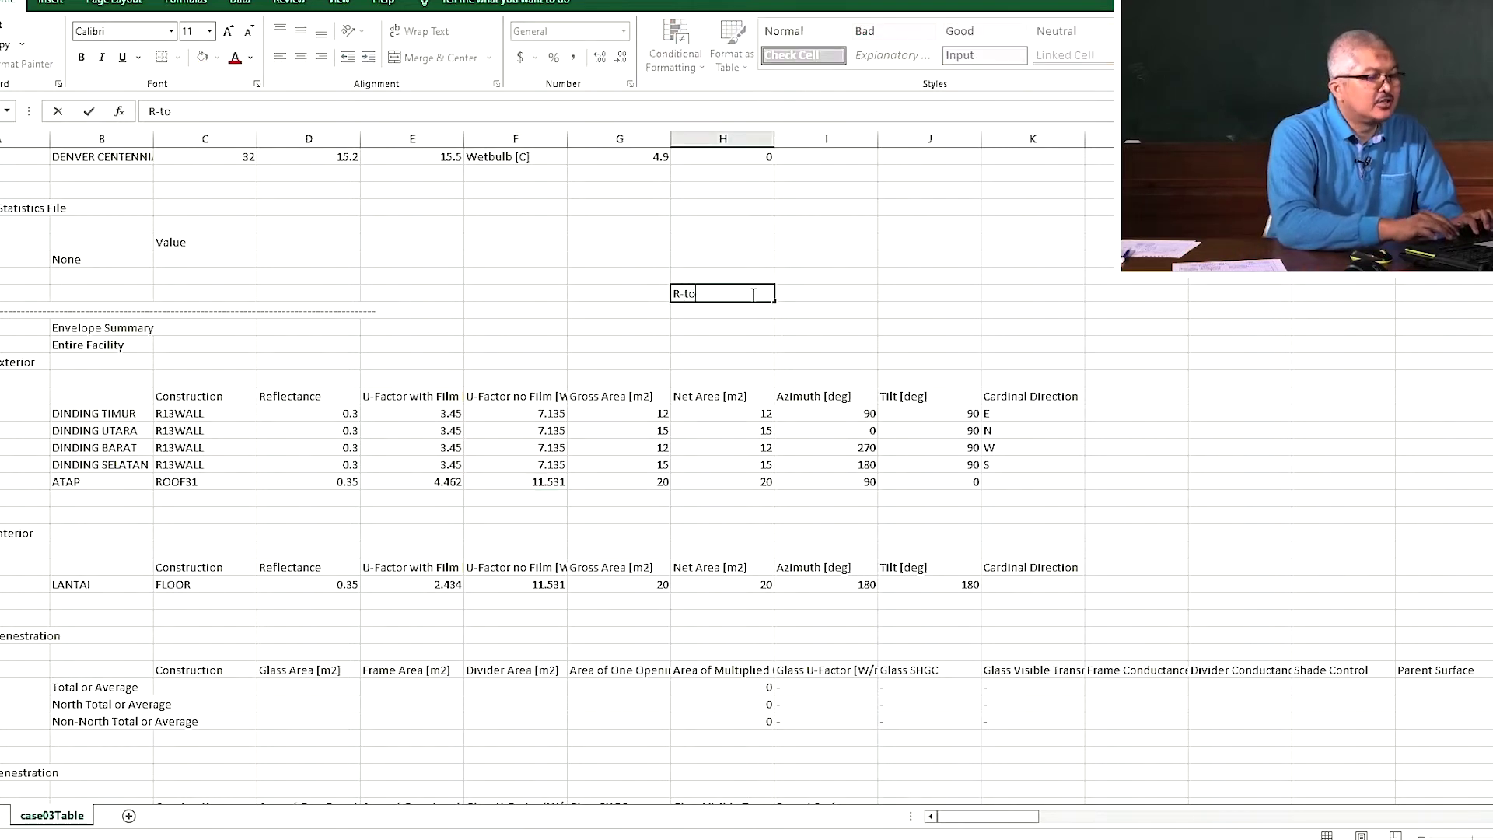
pyautogui.write('t (S')
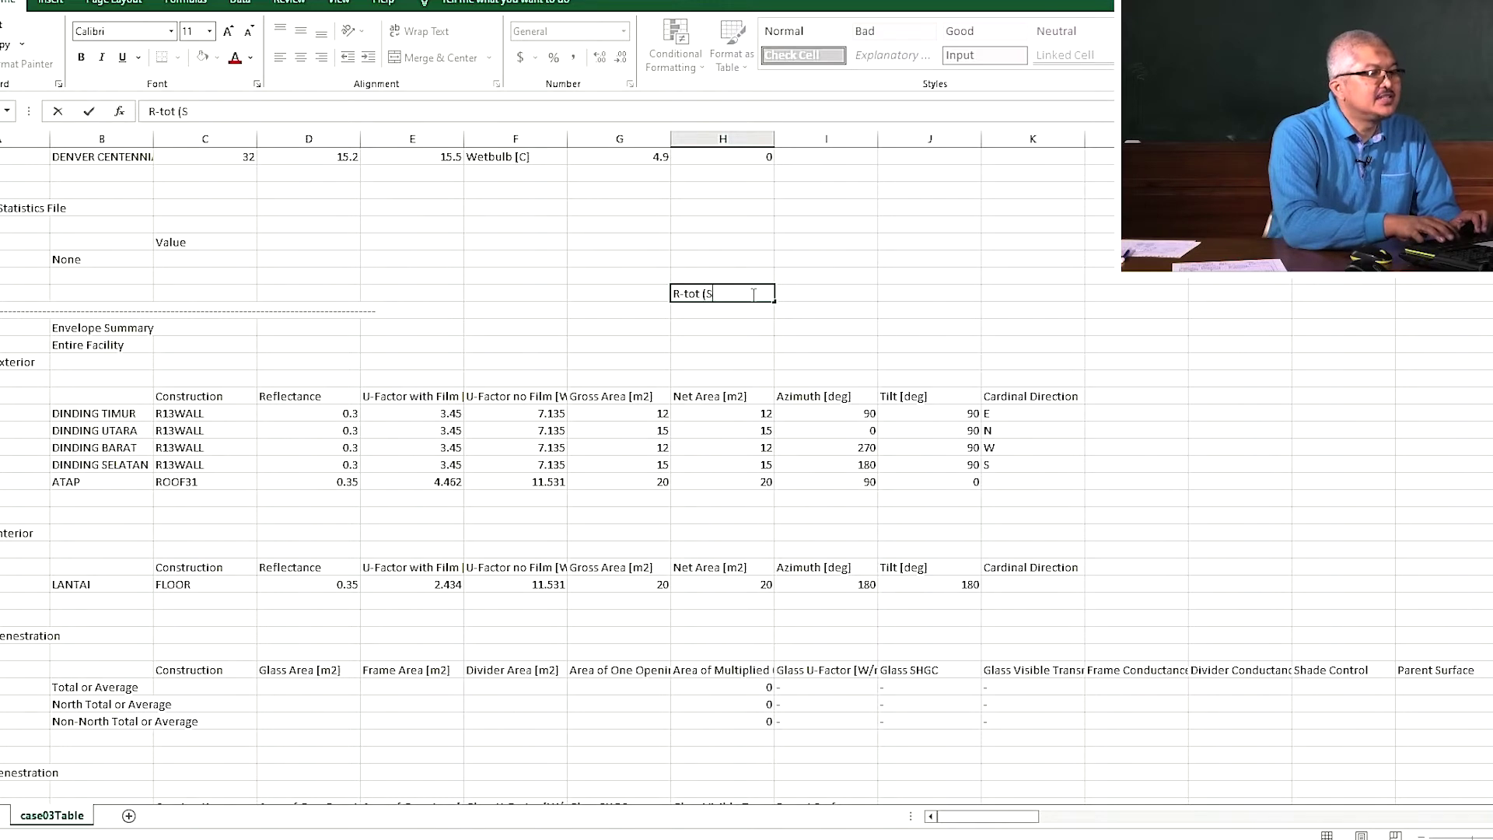
pyautogui.write('I)')
pyautogui.press('Return')
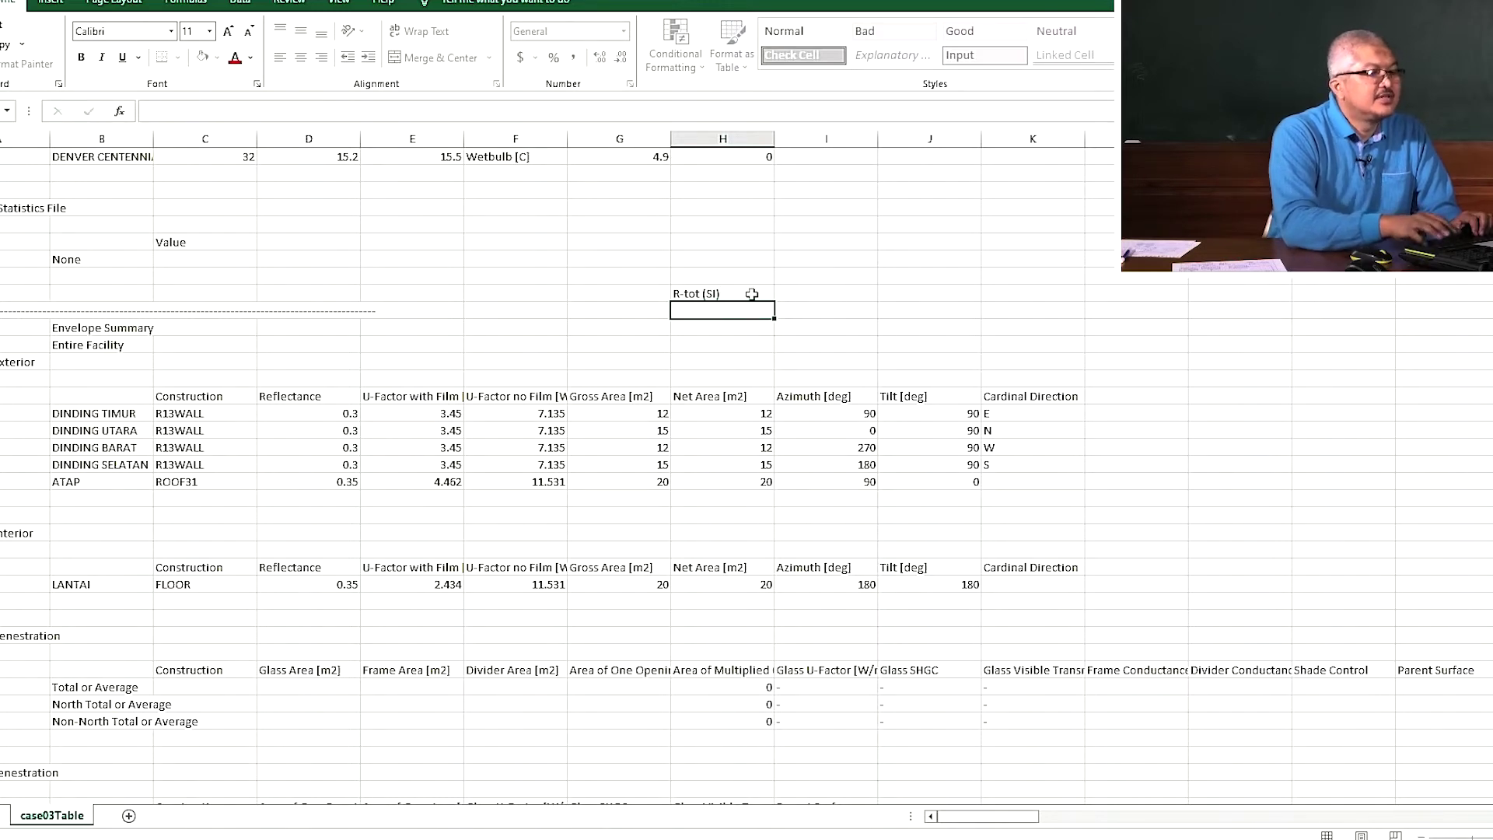
pyautogui.write('R')
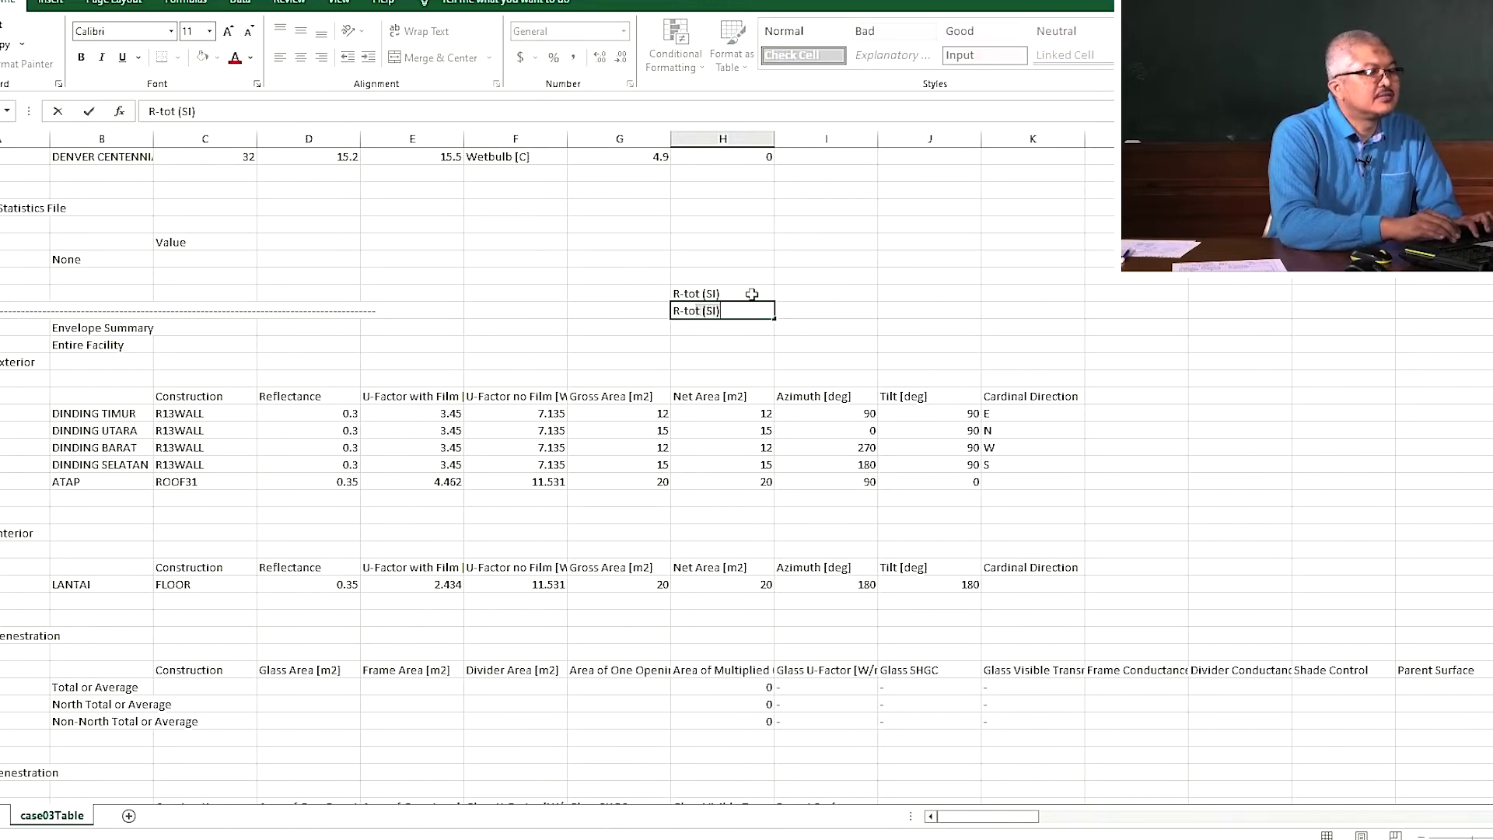
pyautogui.write('-tot (IP)')
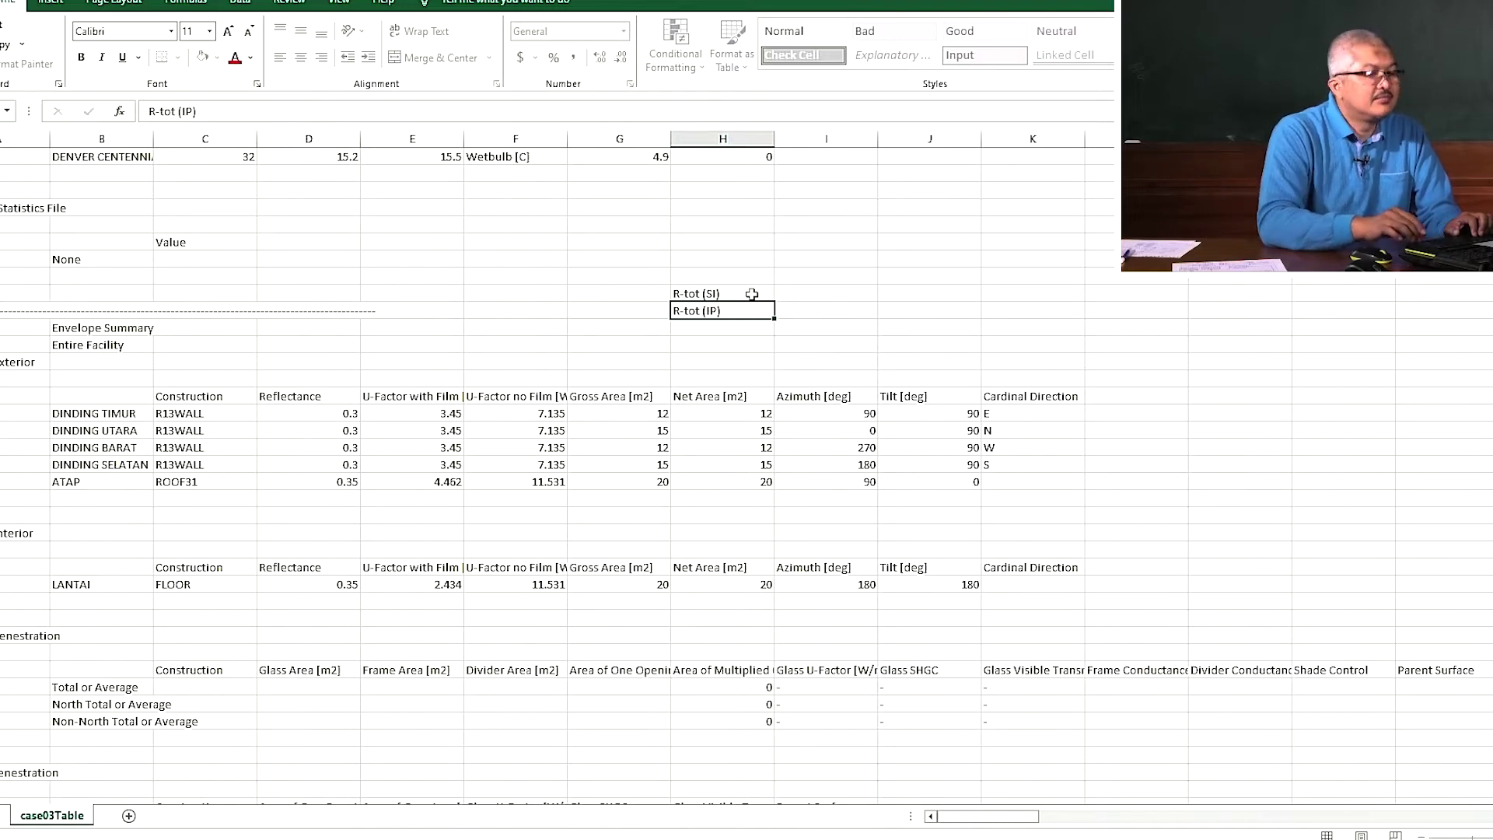
pyautogui.press('Up')
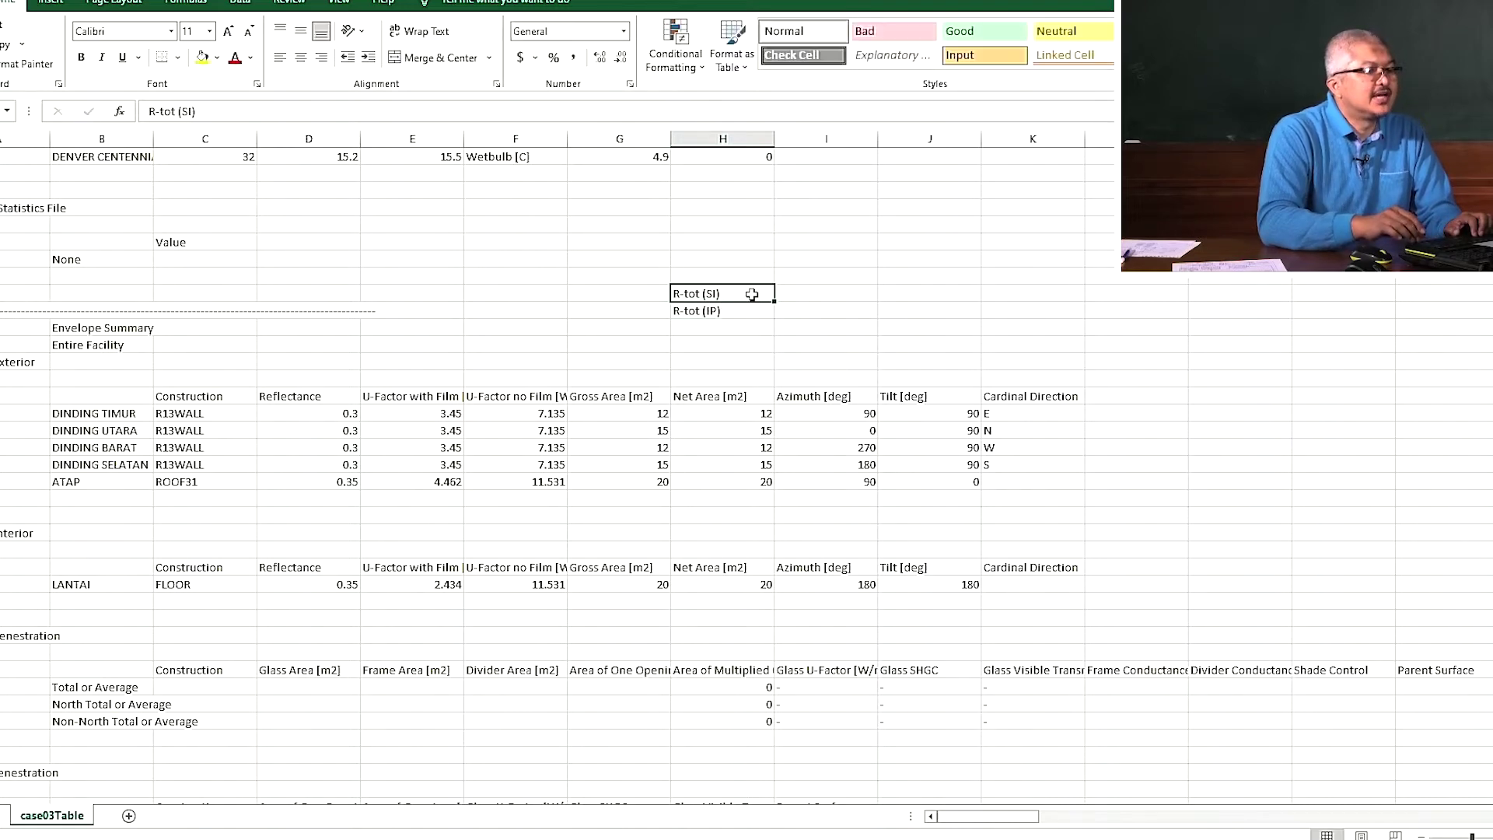
# - Calculate the wall's SI R-value beside its label with =1/F707, the inverse of the east wall's no-film U-factor
pyautogui.press('Right')
pyautogui.write('=')
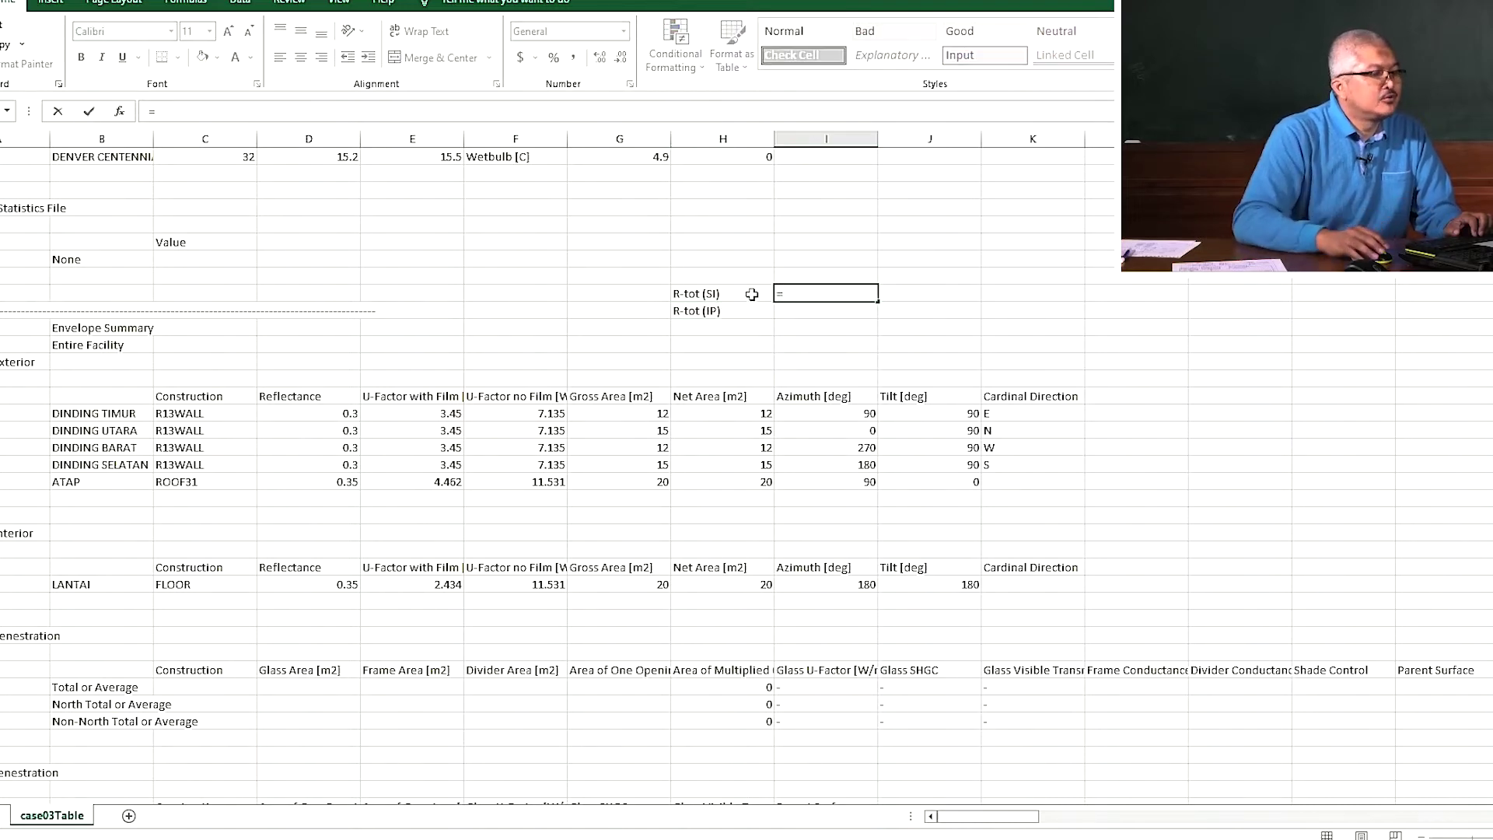
pyautogui.click(534, 414)
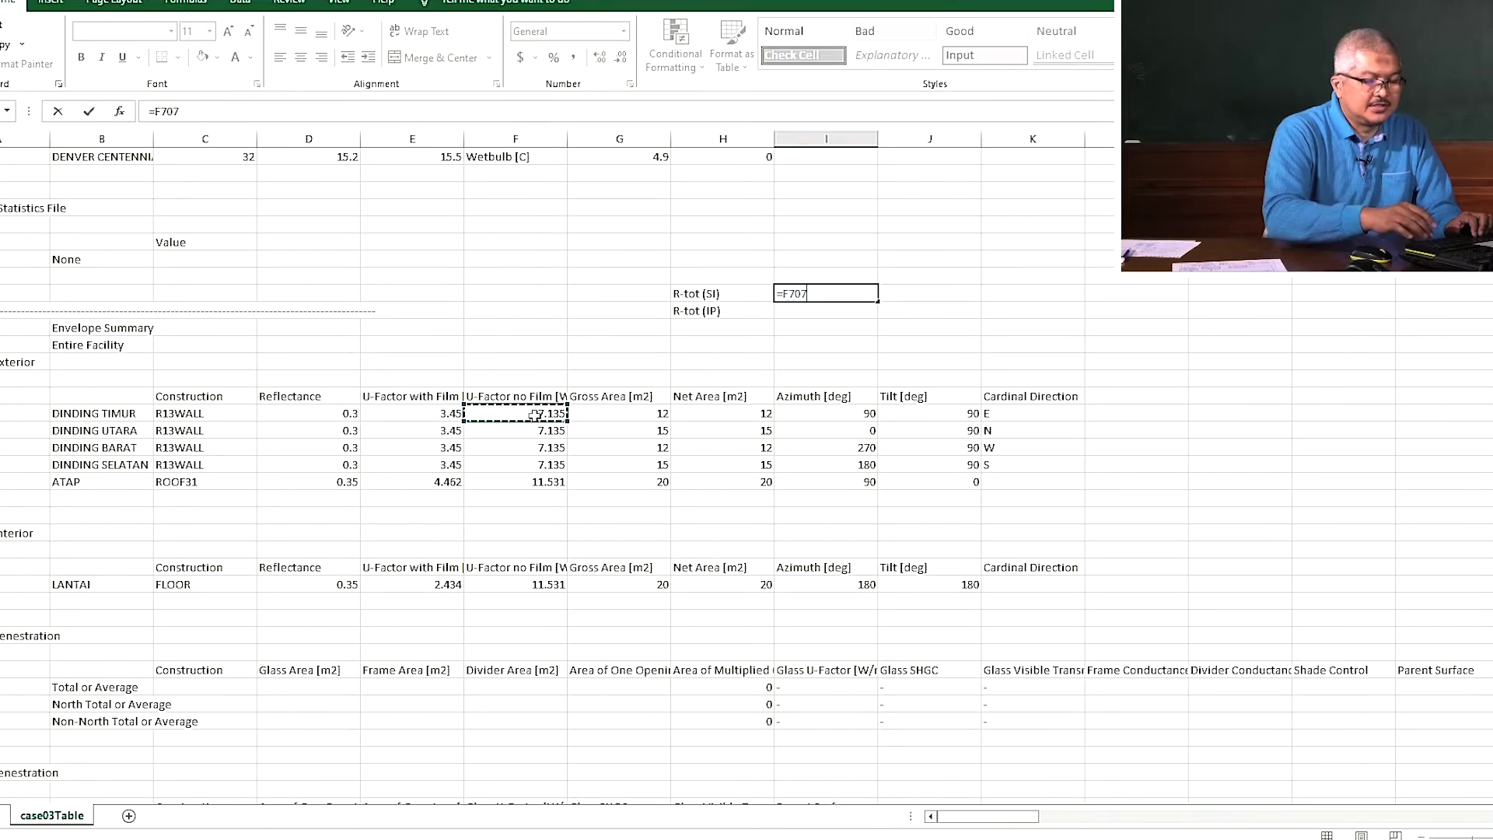
pyautogui.press('BackSpace')
pyautogui.press('BackSpace')
pyautogui.press('BackSpace')
pyautogui.press('BackSpace')
pyautogui.write('1/')
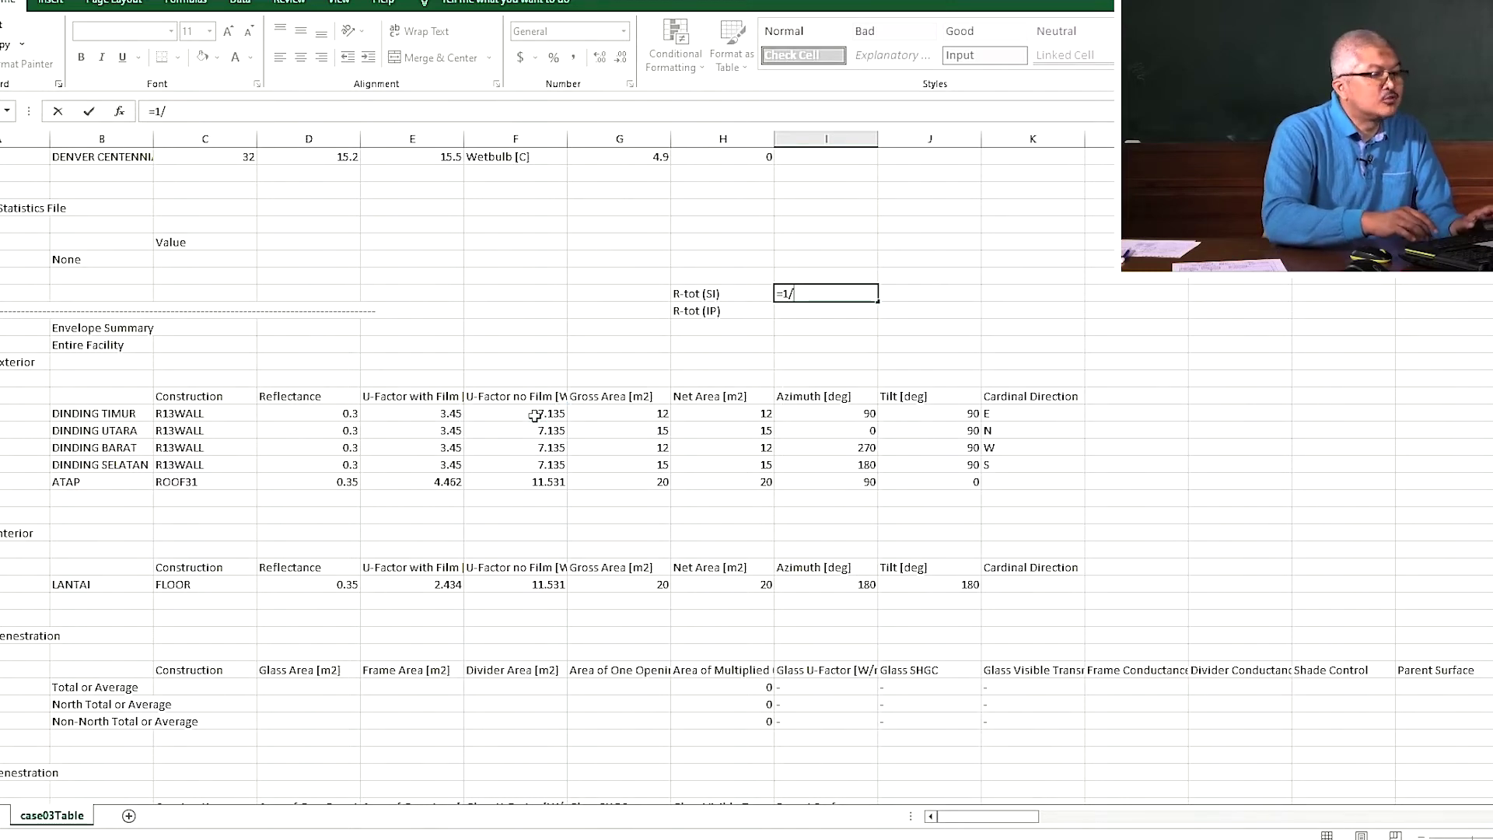
pyautogui.click(537, 416)
pyautogui.press('Return')
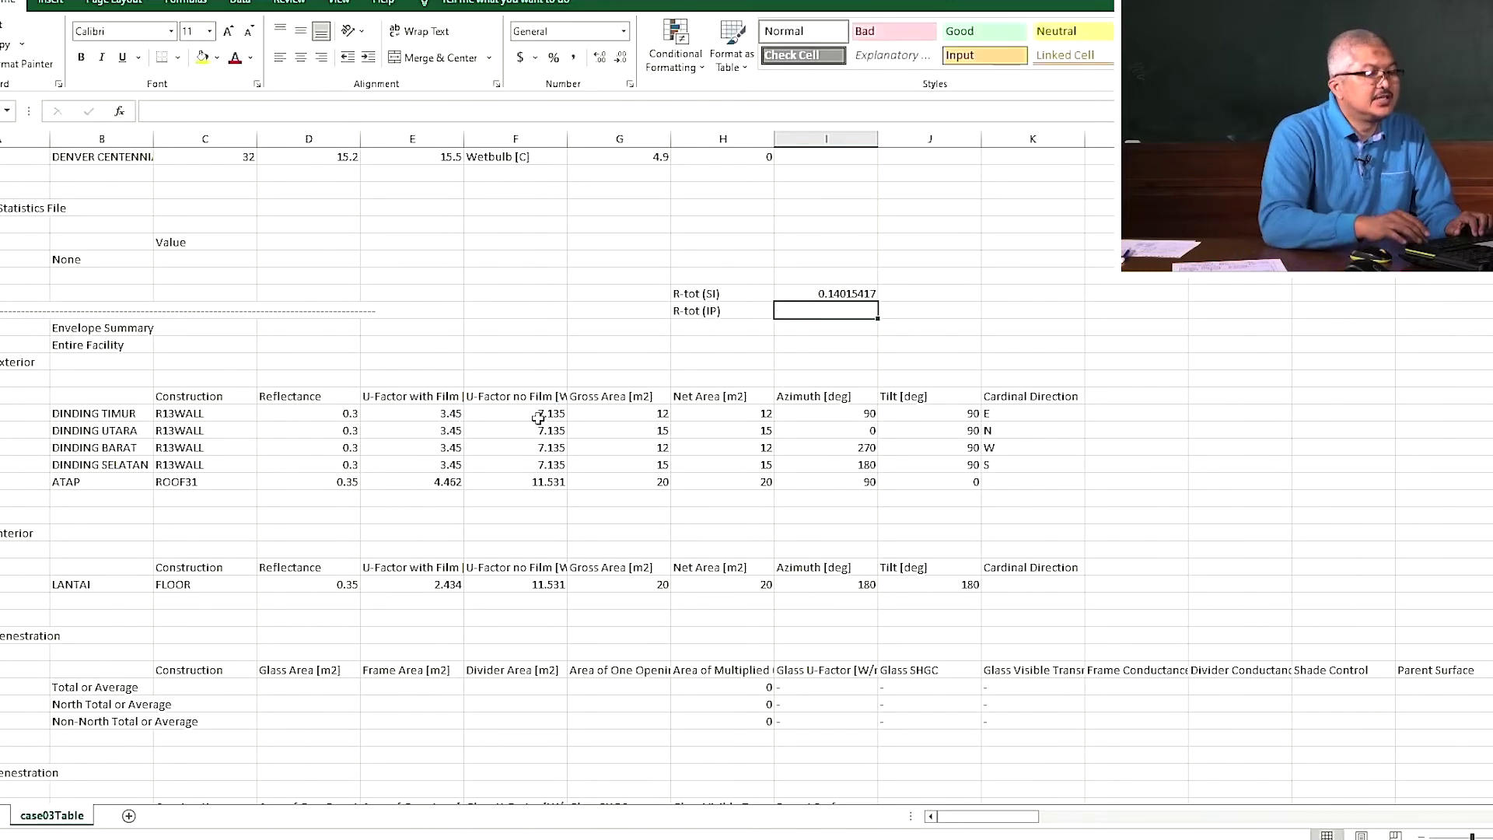
# - Calculate the wall's IP R-value beside its label with the formula =I700*5.678
pyautogui.write('=')
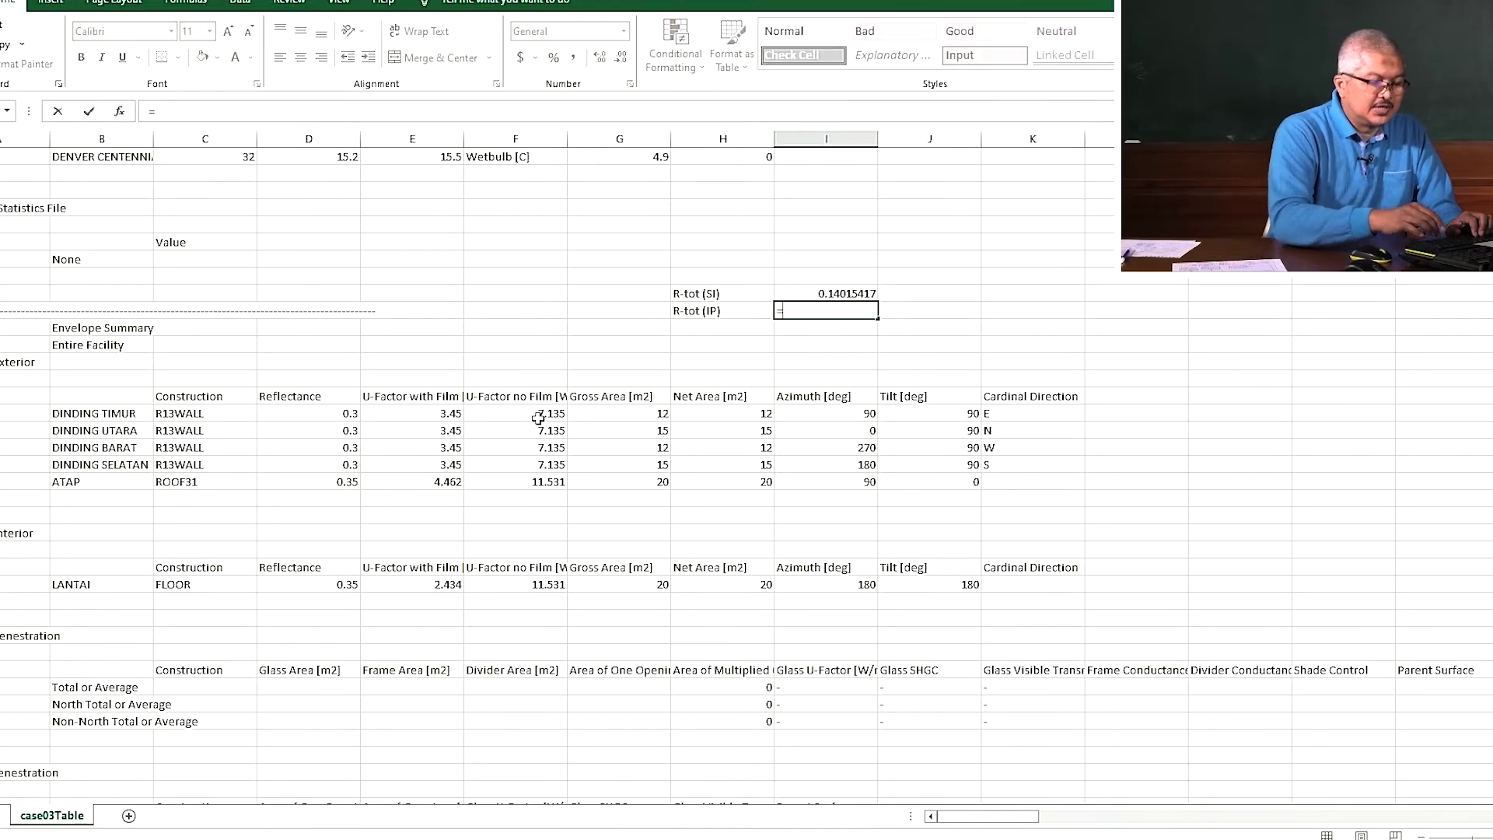
pyautogui.click(854, 294)
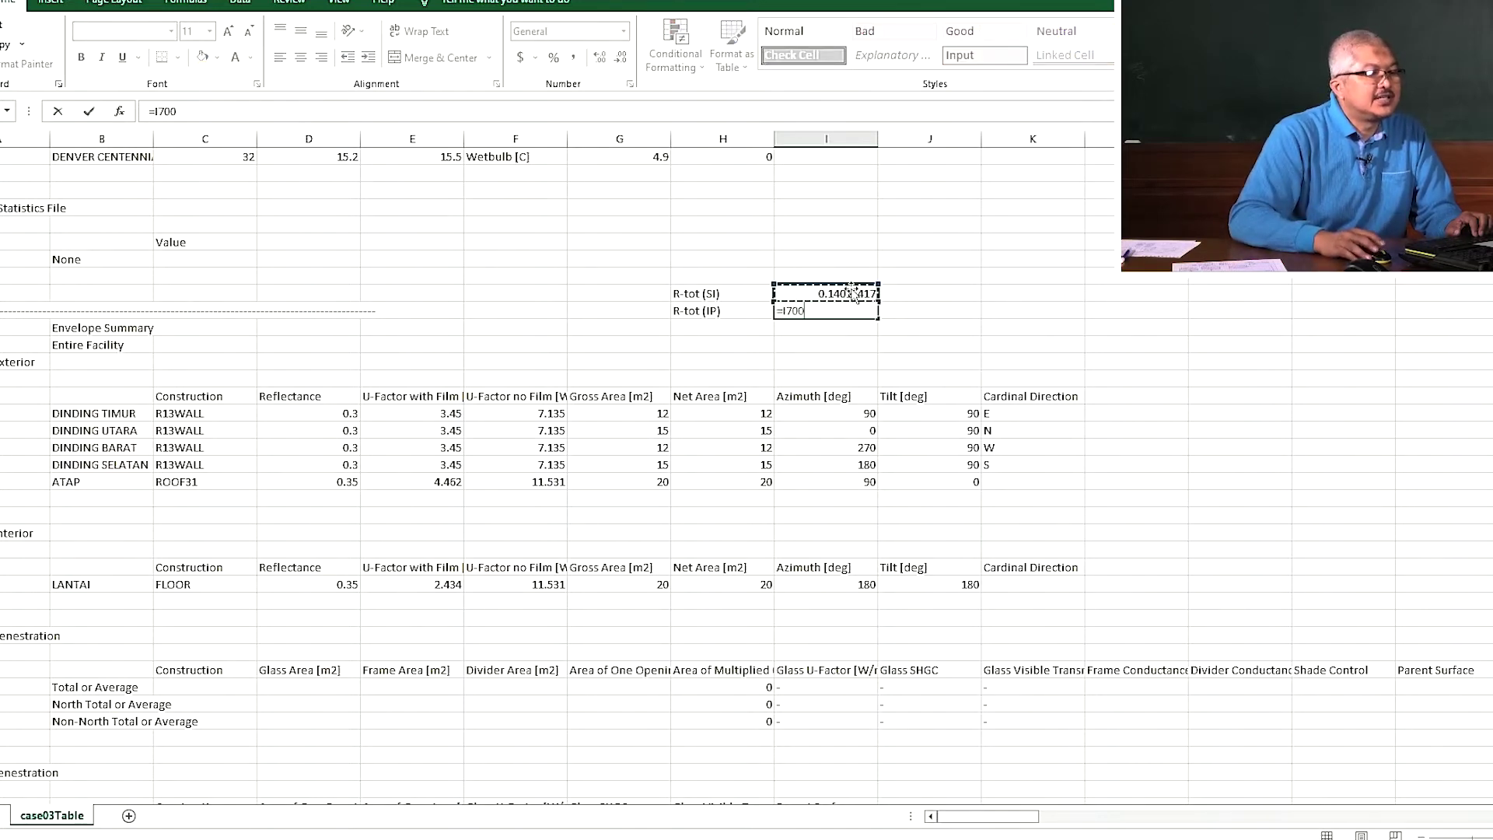
pyautogui.write('*5.678')
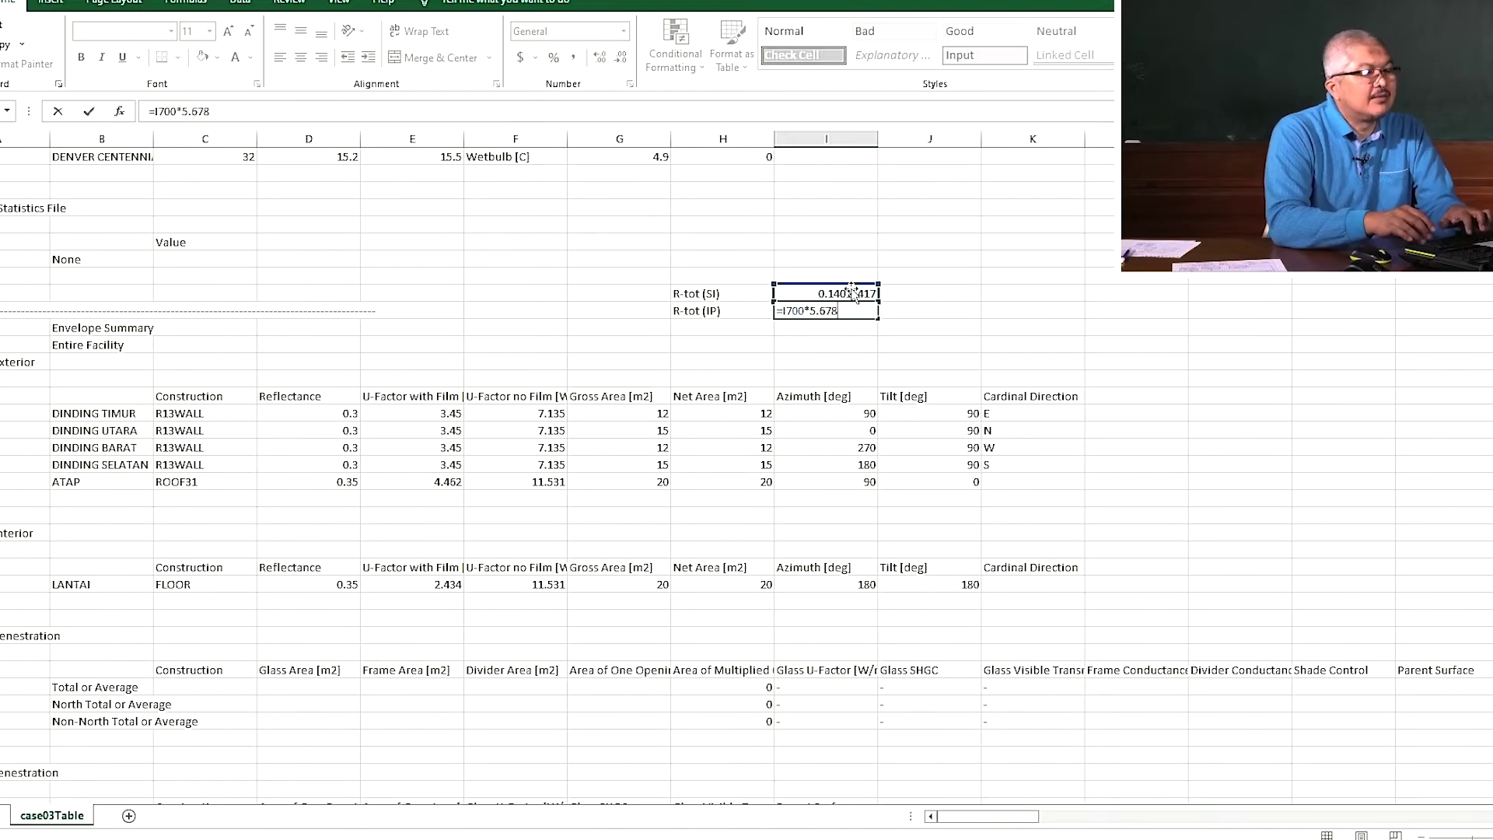
pyautogui.press('Return')
# - Enter the heading Dinding above the wall R-values and Atat above the adjacent column
pyautogui.press('Up')
pyautogui.press('Up')
pyautogui.press('Up')
pyautogui.write('Dinding')
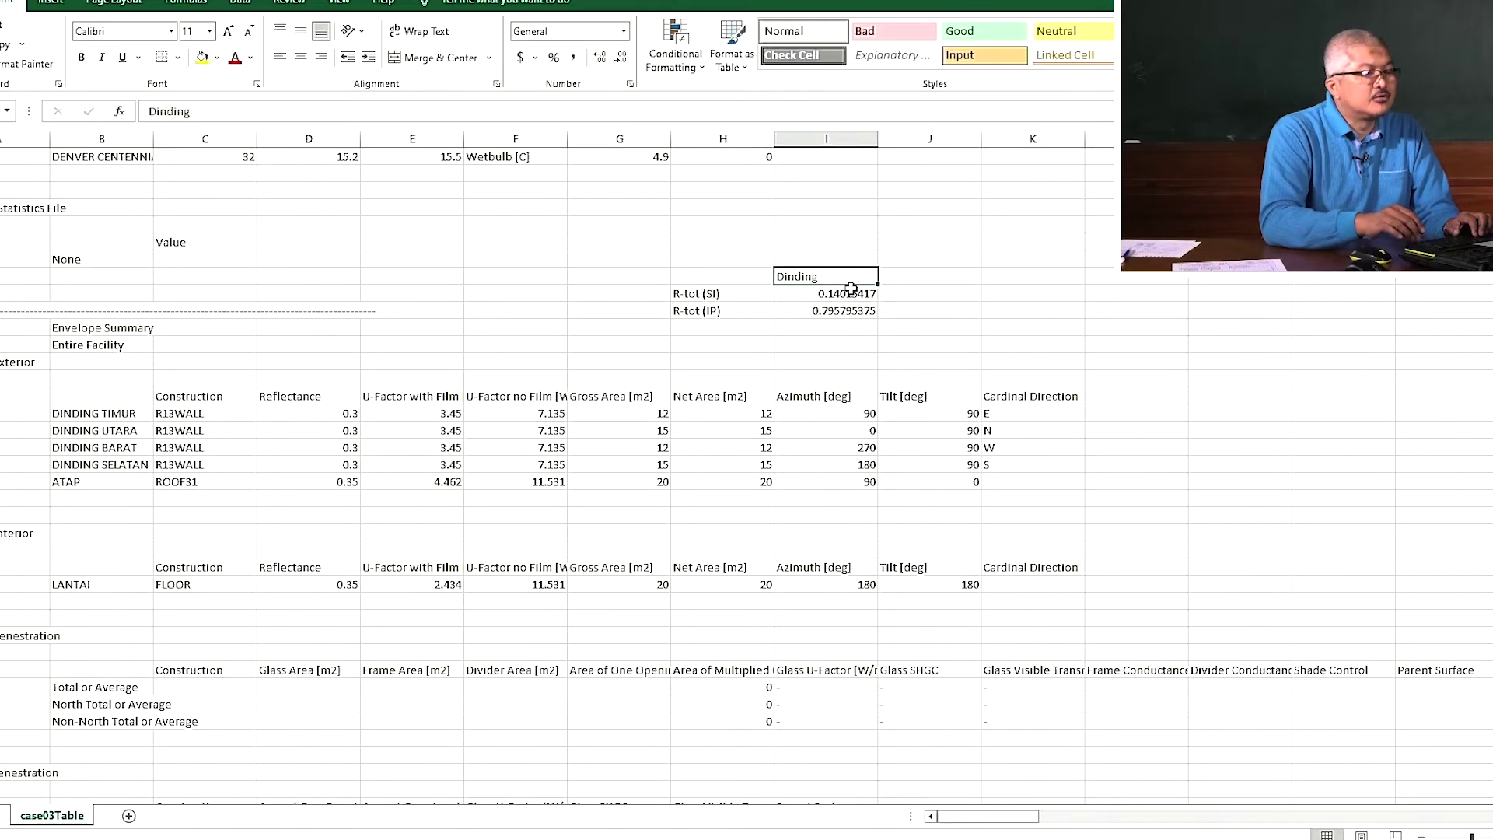
pyautogui.press('Tab')
pyautogui.write('Atat')
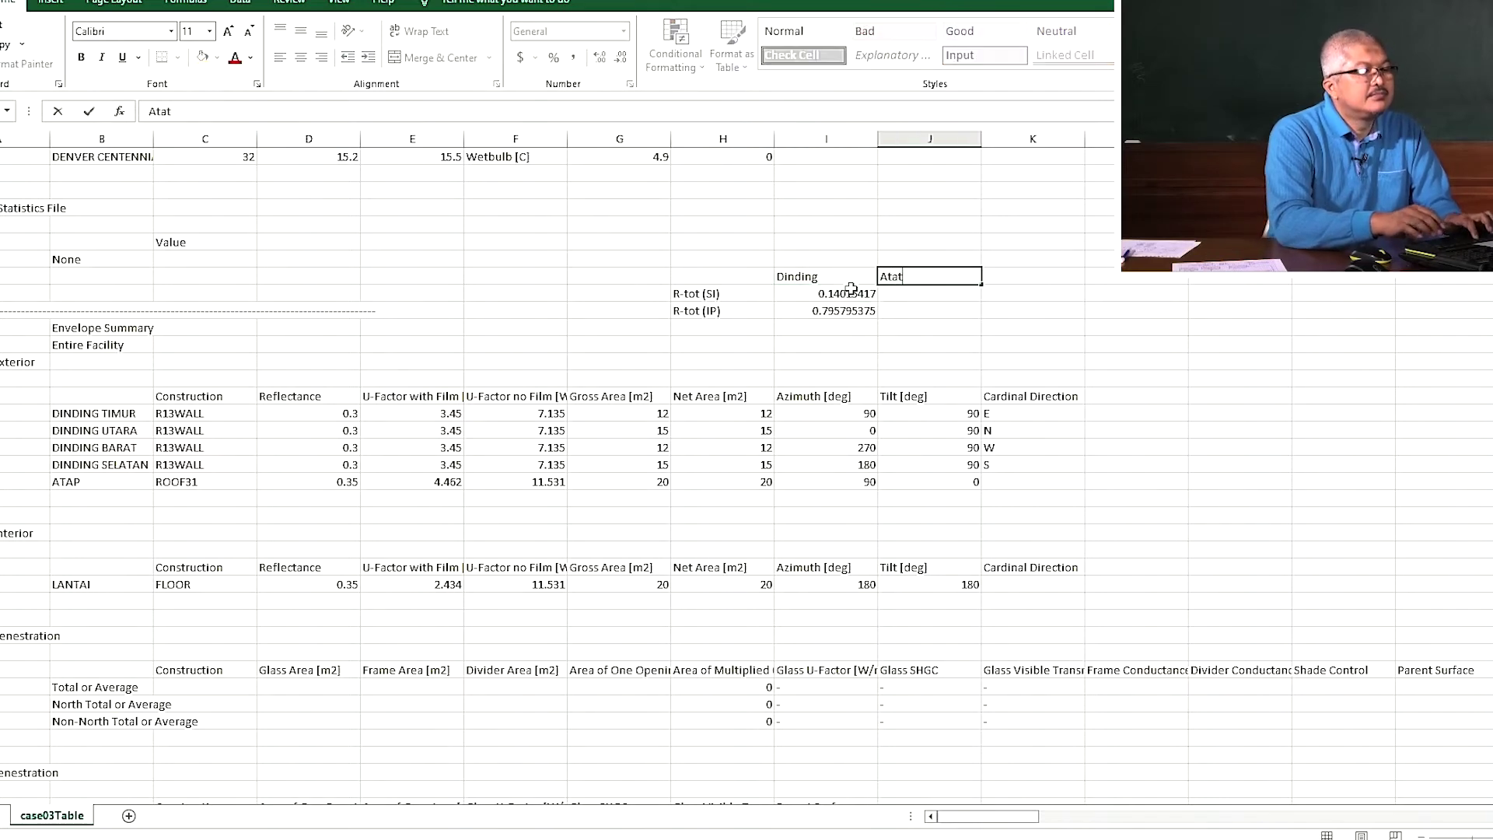
pyautogui.press('Return')
# - Calculate the roof's SI R-value in J700 with =1/F711, the inverse of its no-film U-factor
pyautogui.write('=1/')
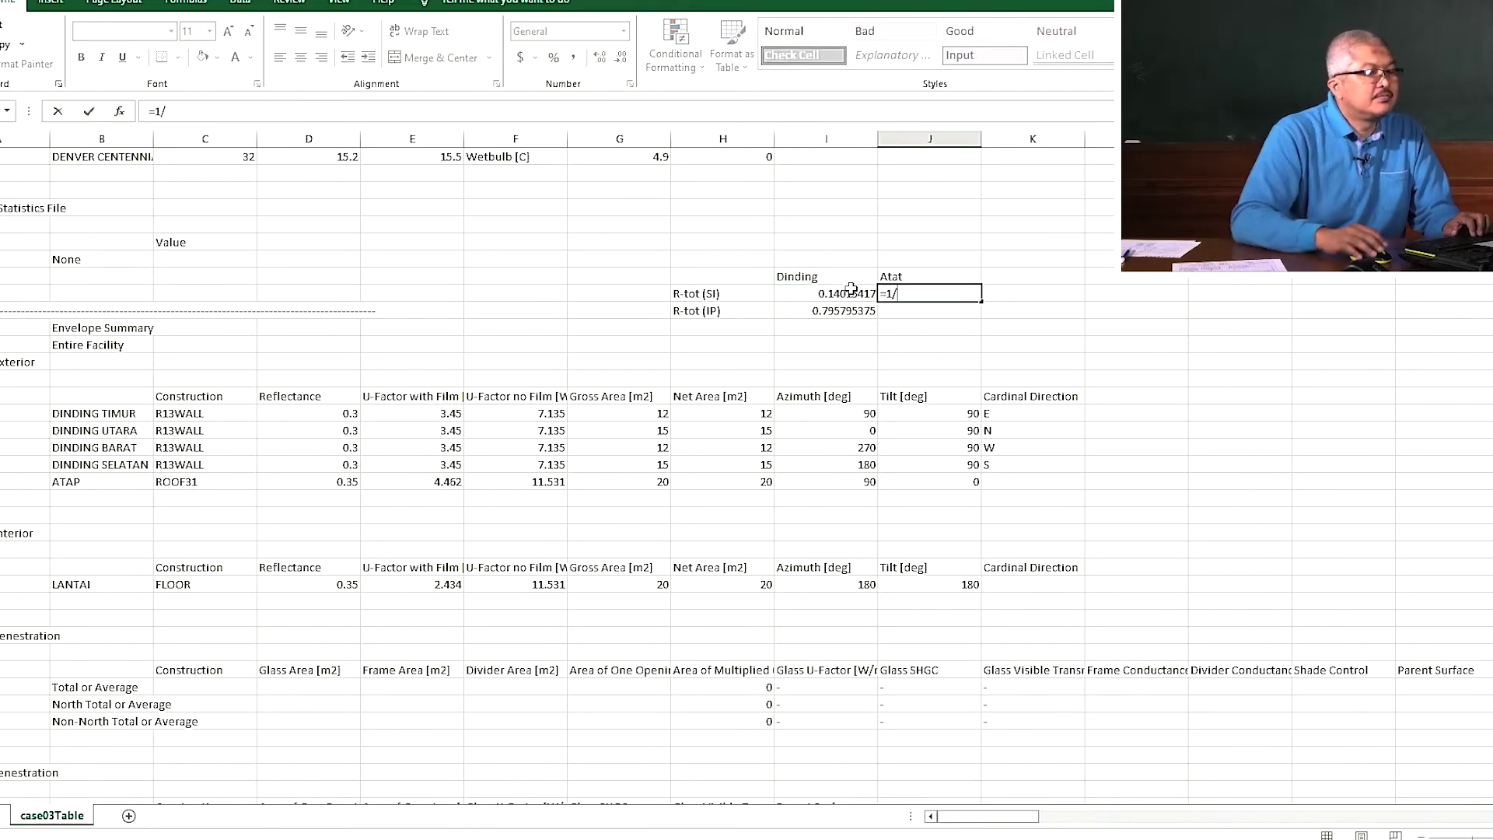
pyautogui.click(537, 481)
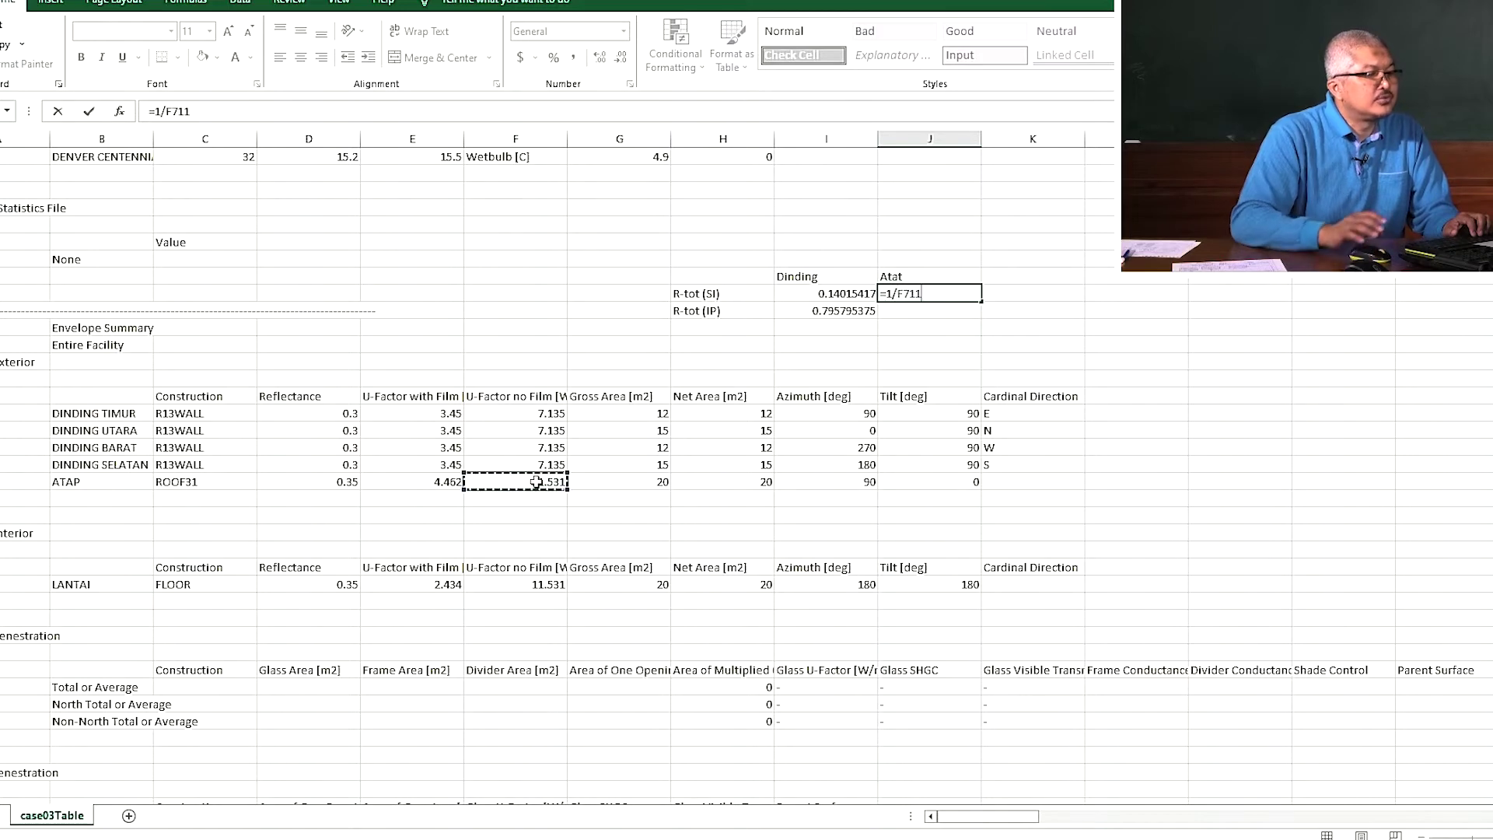
pyautogui.press('Return')
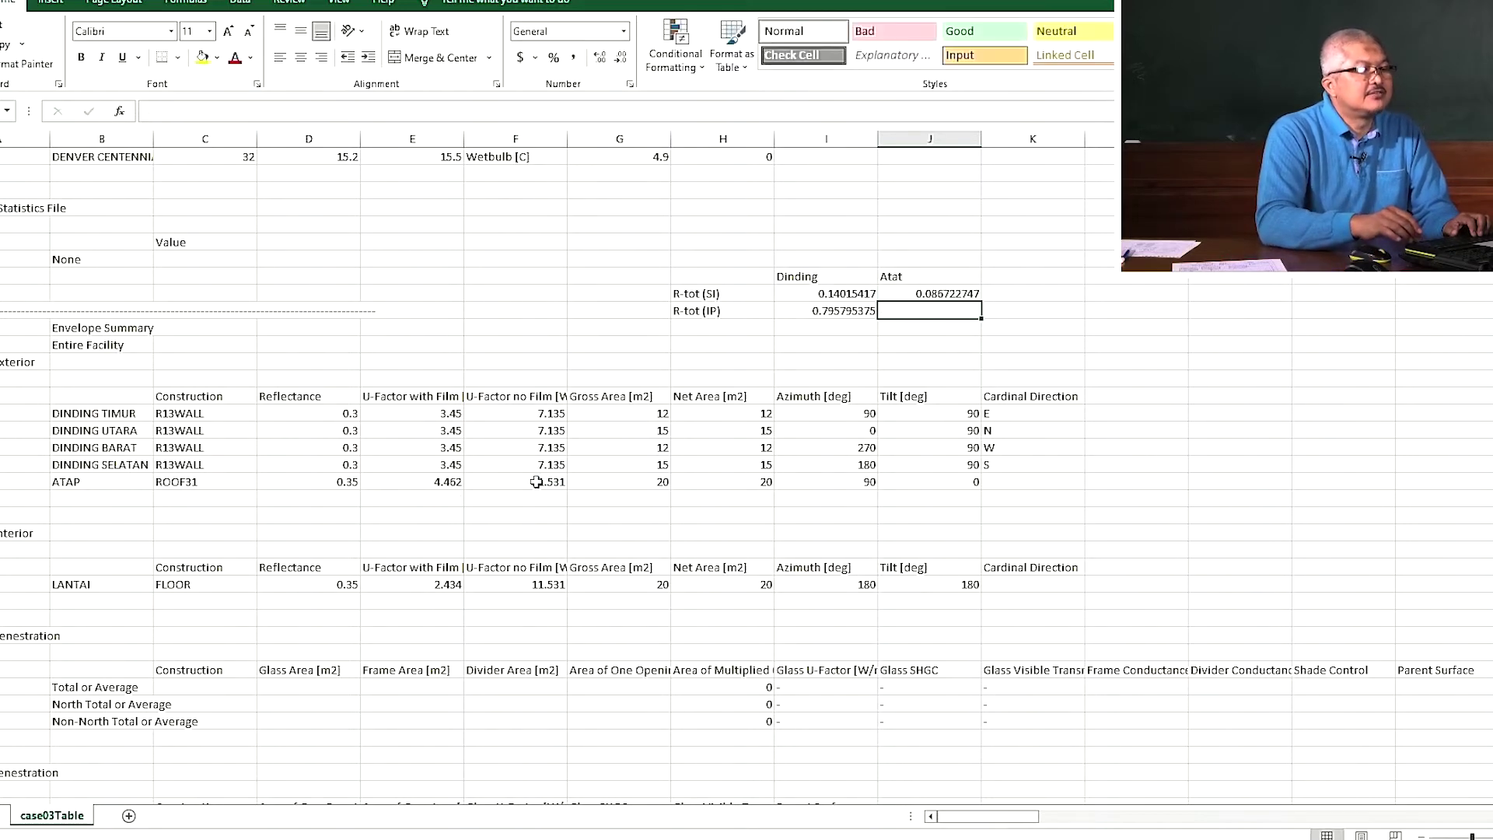
# - Correct the roof column's heading to Atap
pyautogui.press('Up')
pyautogui.press('Up')
pyautogui.press('F2')
pyautogui.press('BackSpace')
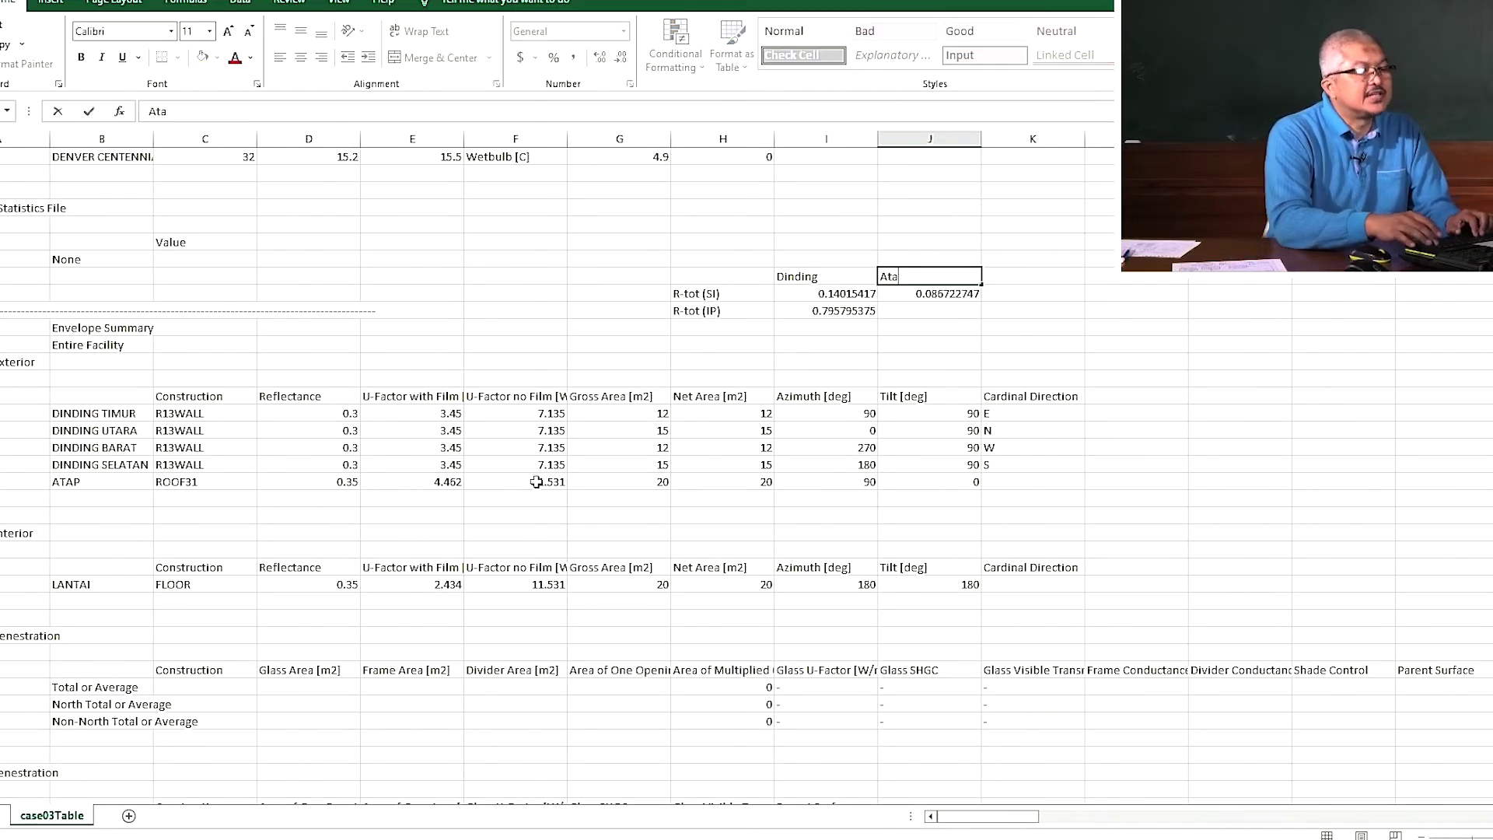
pyautogui.write('p')
pyautogui.press('Return')
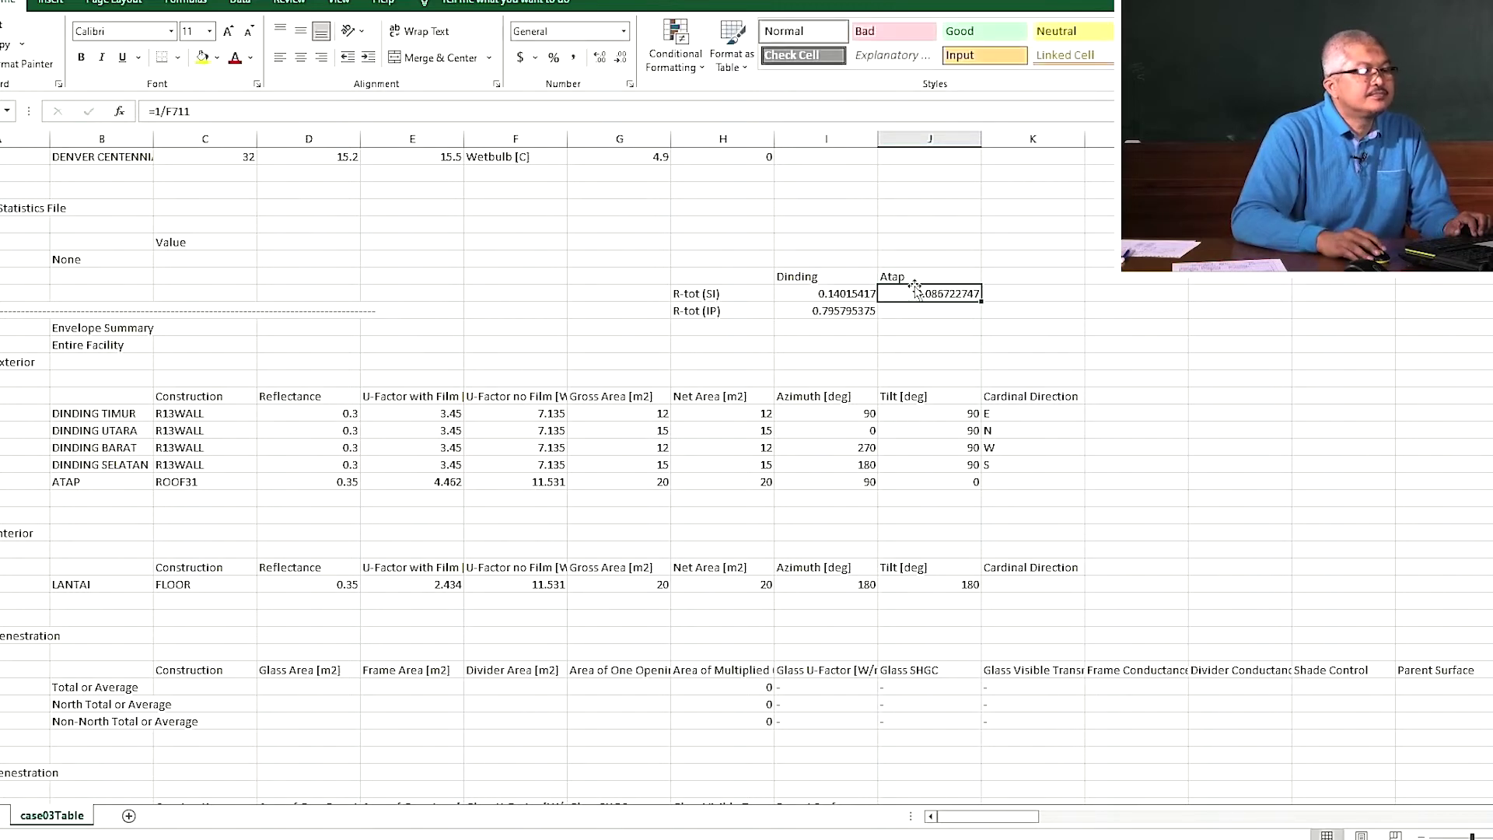
# - Copy the wall's R-tot (IP) formula to the matching cell in the roof column
pyautogui.click(833, 316)
pyautogui.hotkey('ctrl', 'c')
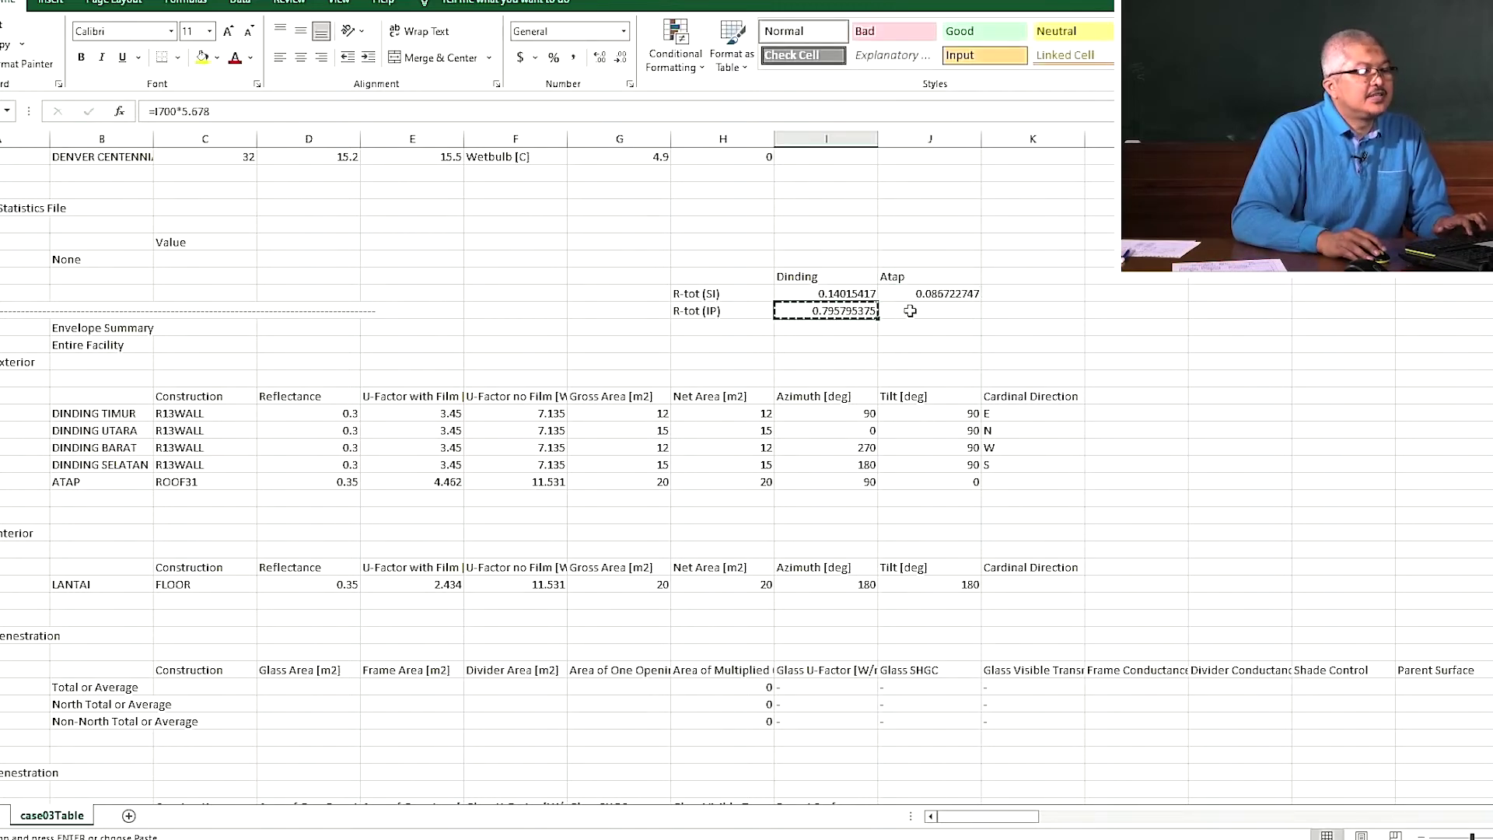
pyautogui.click(909, 311)
pyautogui.hotkey('ctrl', 'v')
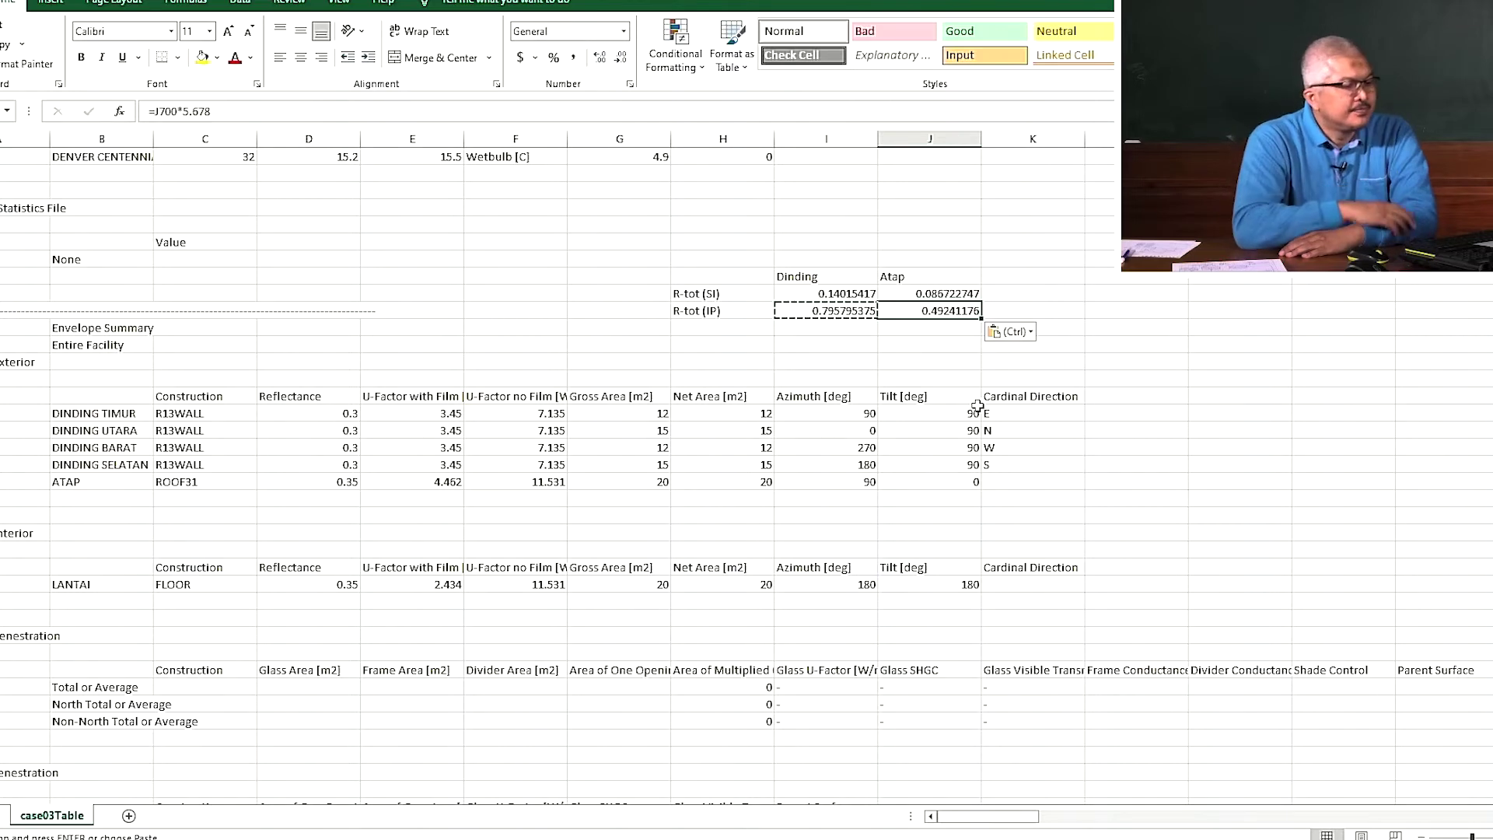
# - Leave the results spreadsheet and switch to the Google Slides training deck to read the Case04.idf task
pyautogui.click(298, 464)
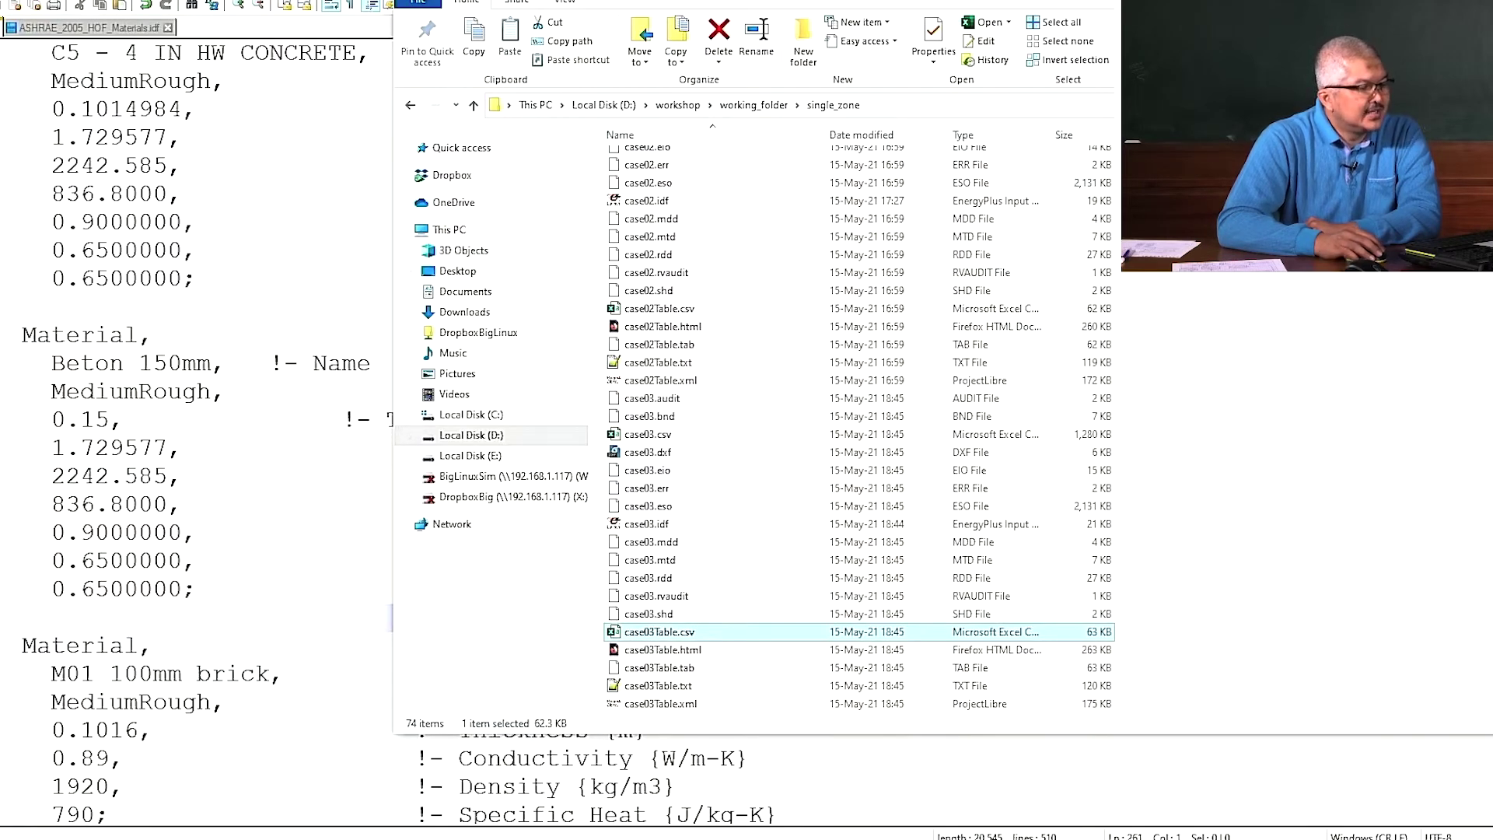
pyautogui.hotkey('alt', 'Tab')
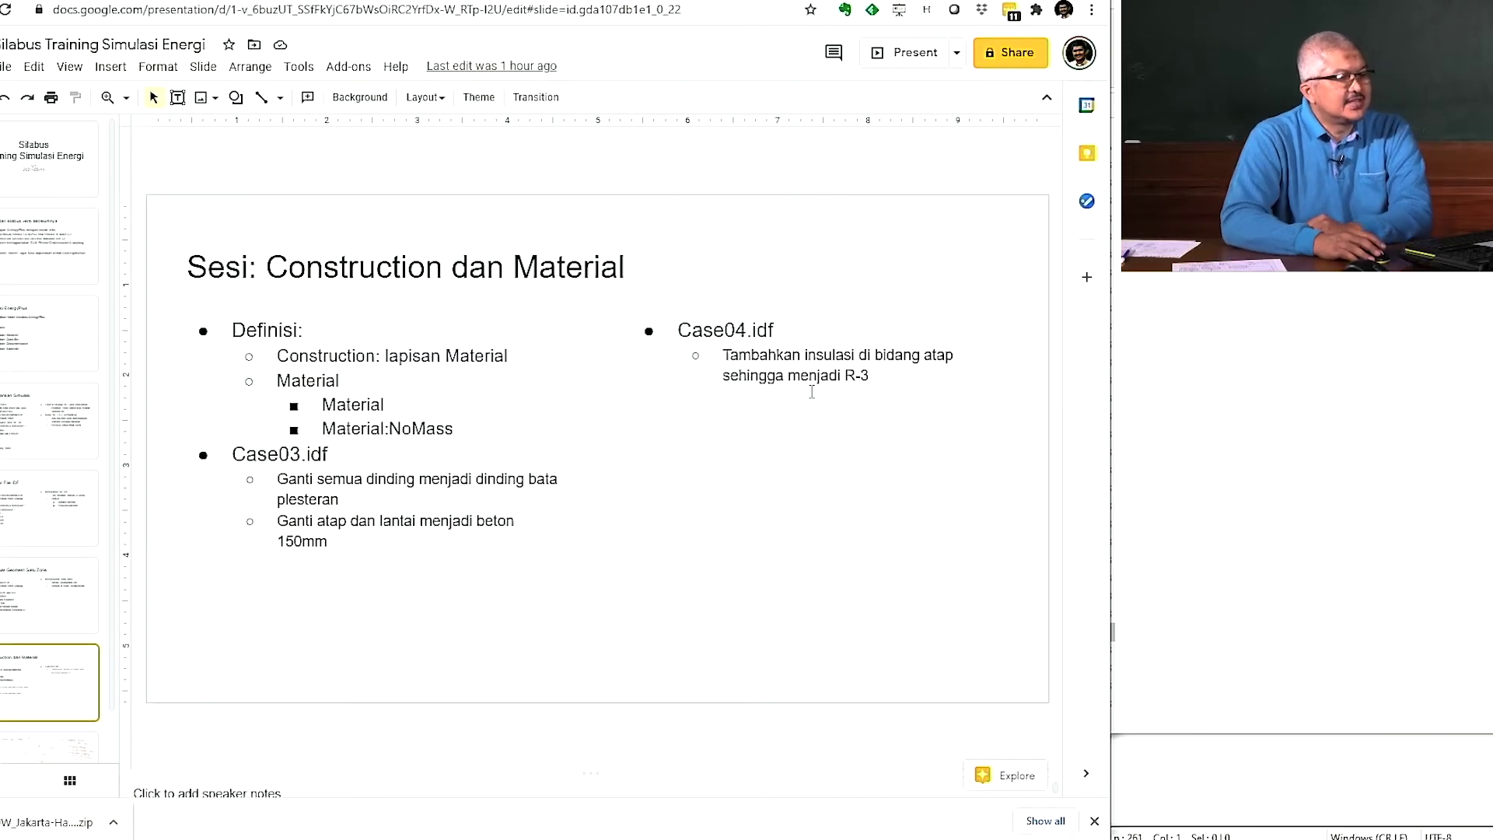